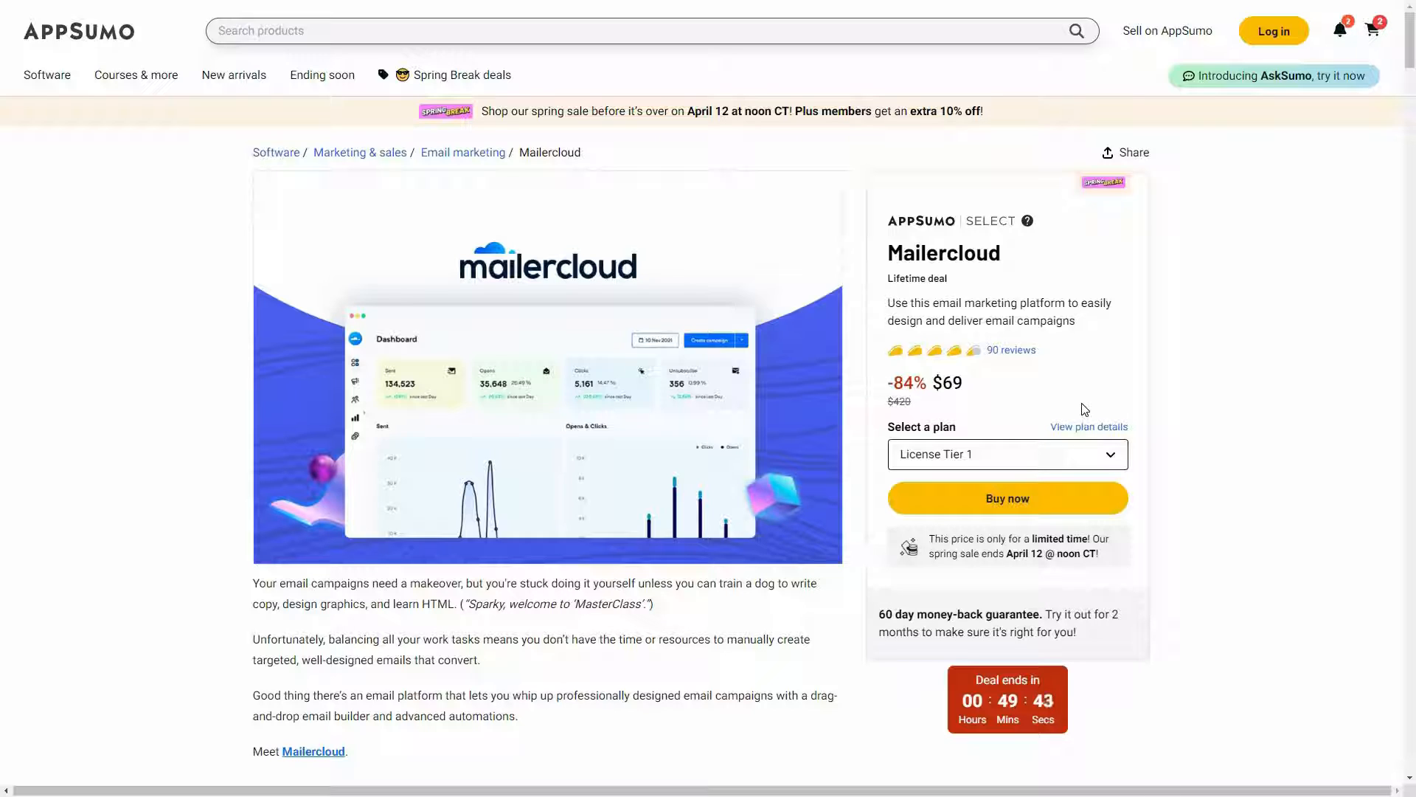
# Step: Examine the Mailercloud deal's overview, terms, included features and license tier prices on its product page
pyautogui.scroll(-5, 1085, 410)
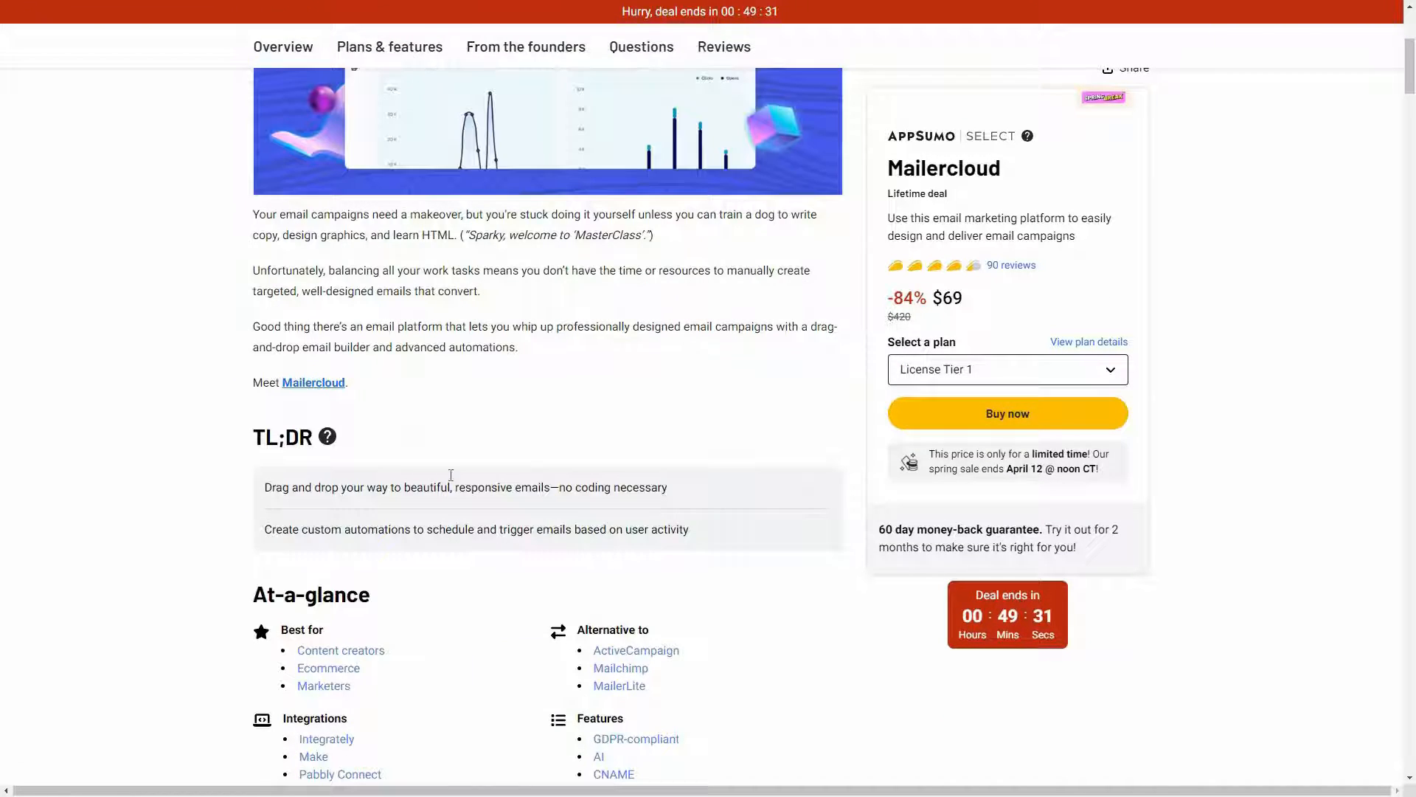
pyautogui.scroll(-10, 490, 612)
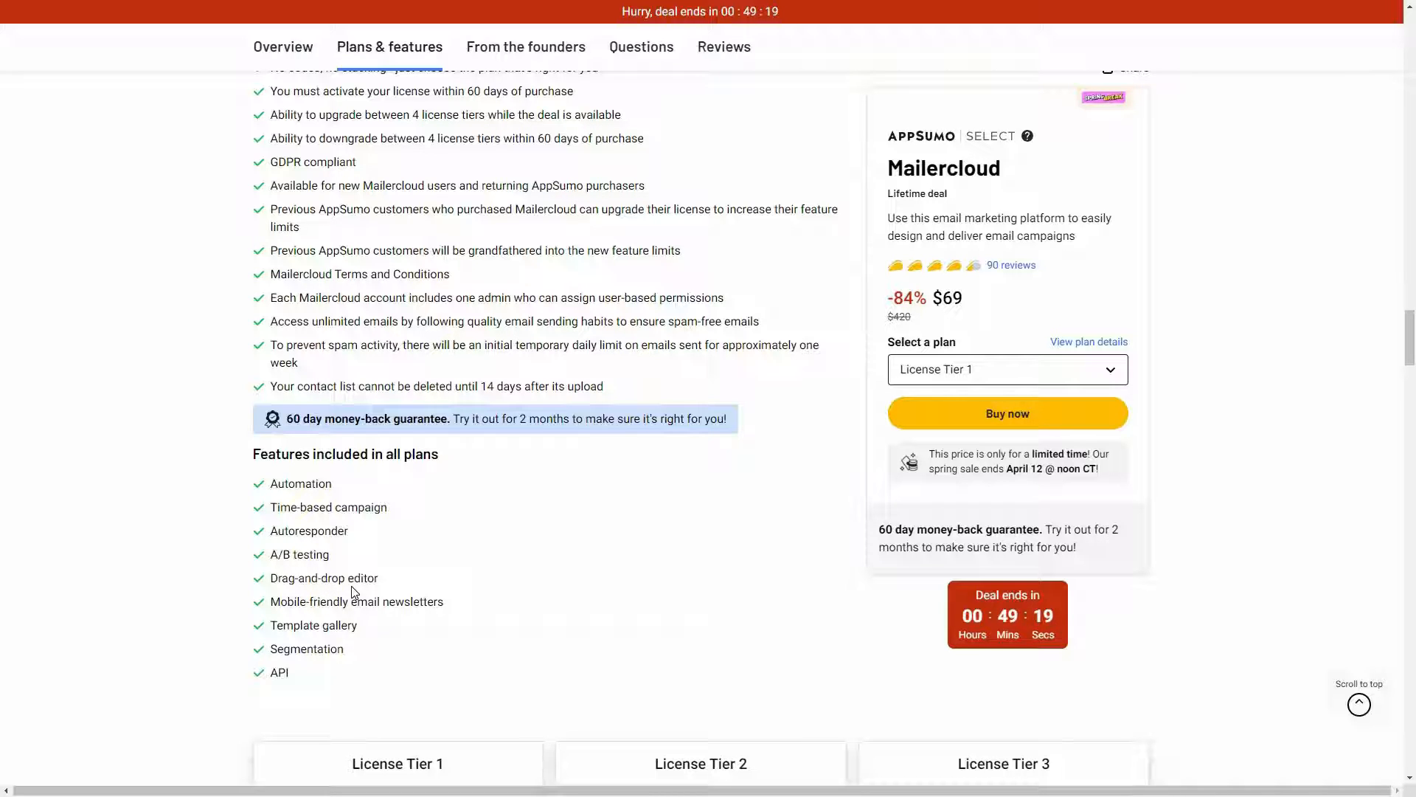
pyautogui.scroll(-1, 292, 547)
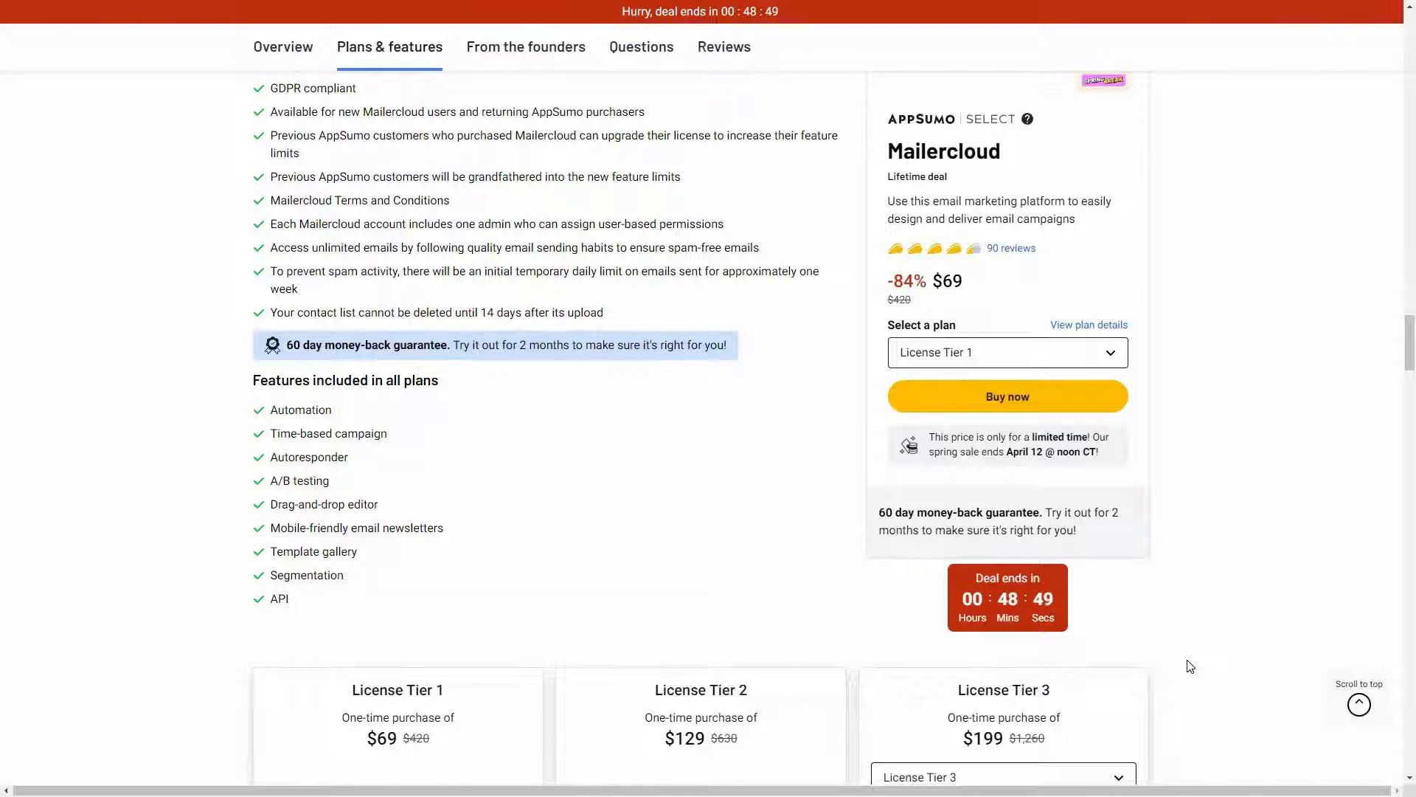
pyautogui.scroll(-4, 1188, 664)
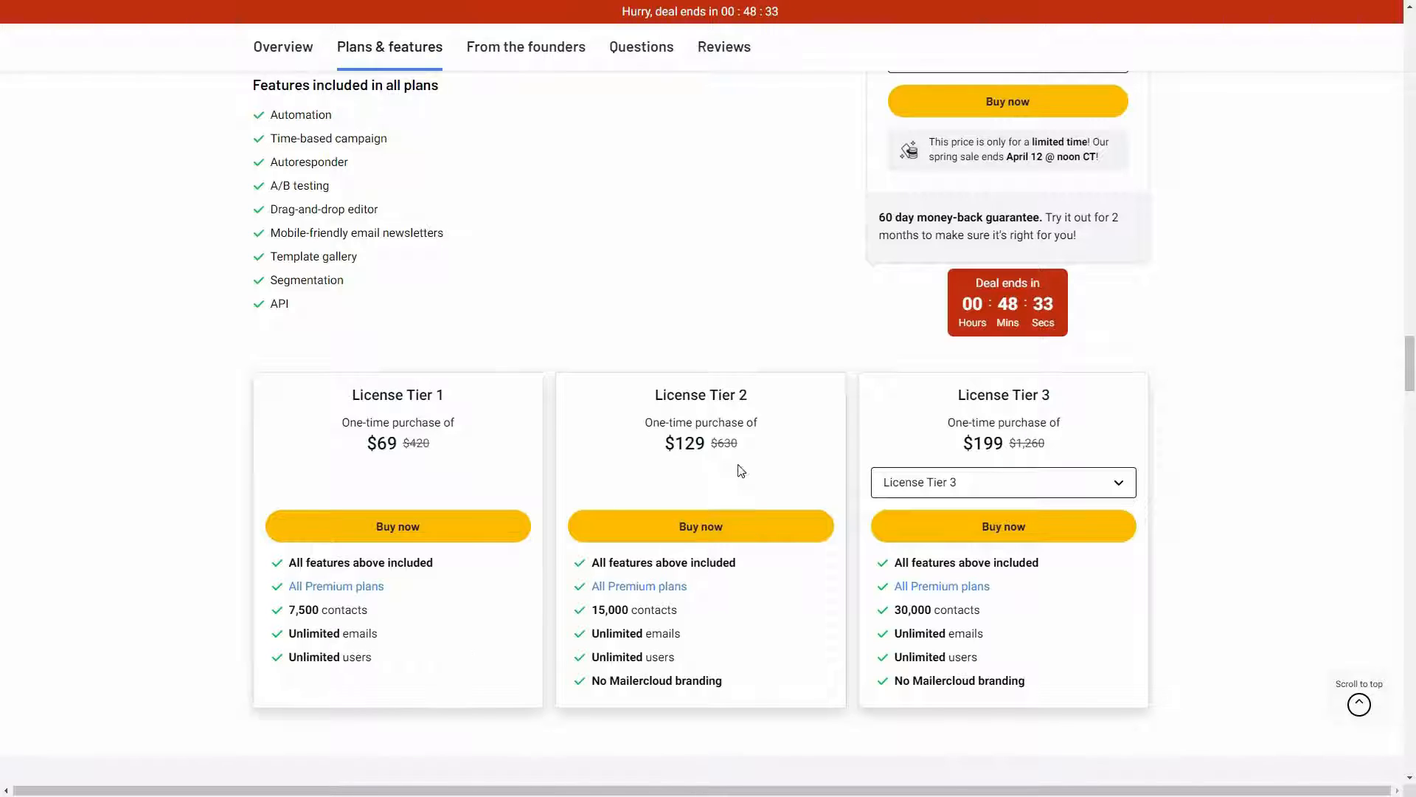
# Step: Switch the License Tier 3 pricing card to License Tier 4 and review its price and limits
pyautogui.click(967, 483)
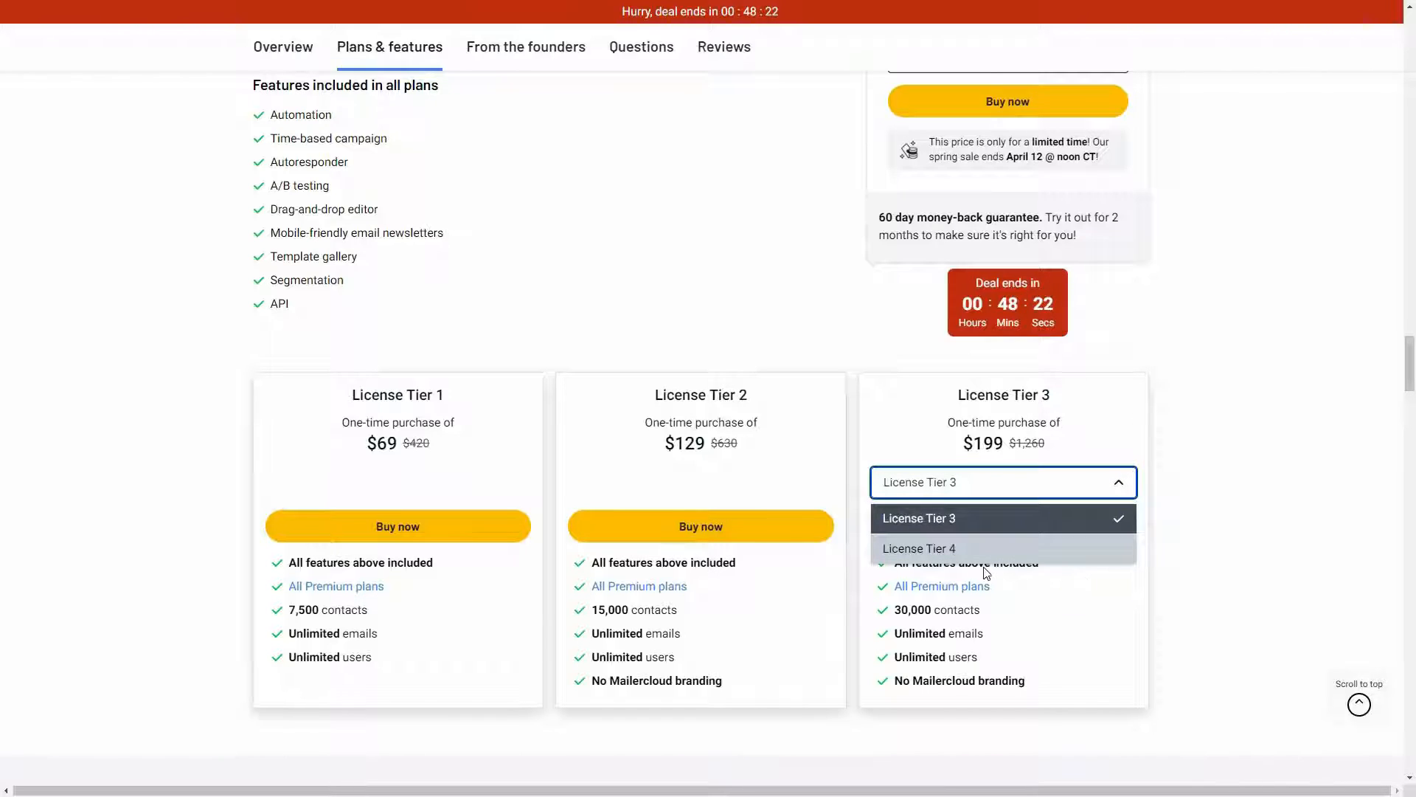
pyautogui.click(959, 552)
pyautogui.scroll(-1, 904, 551)
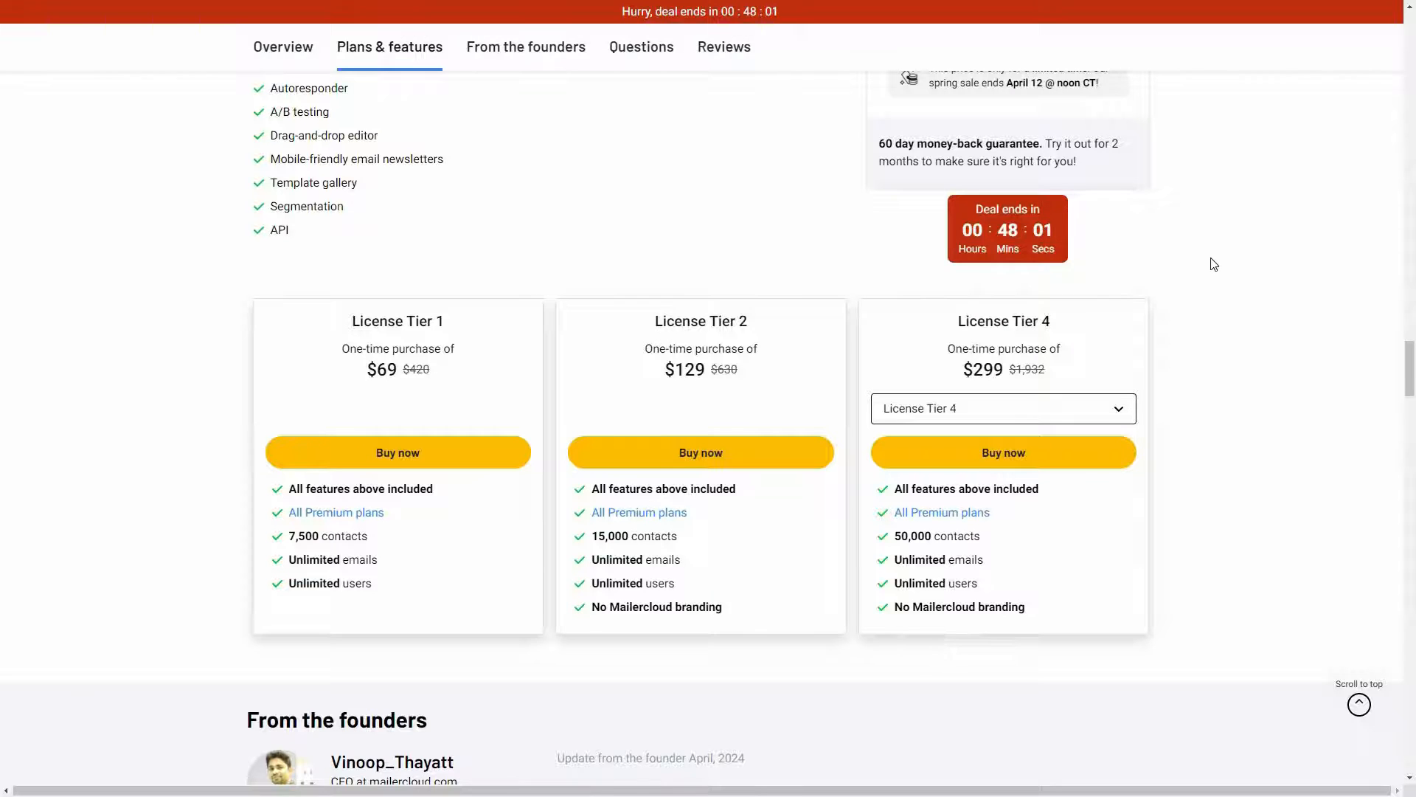
pyautogui.scroll(2, 1214, 264)
pyautogui.scroll(5, 1213, 264)
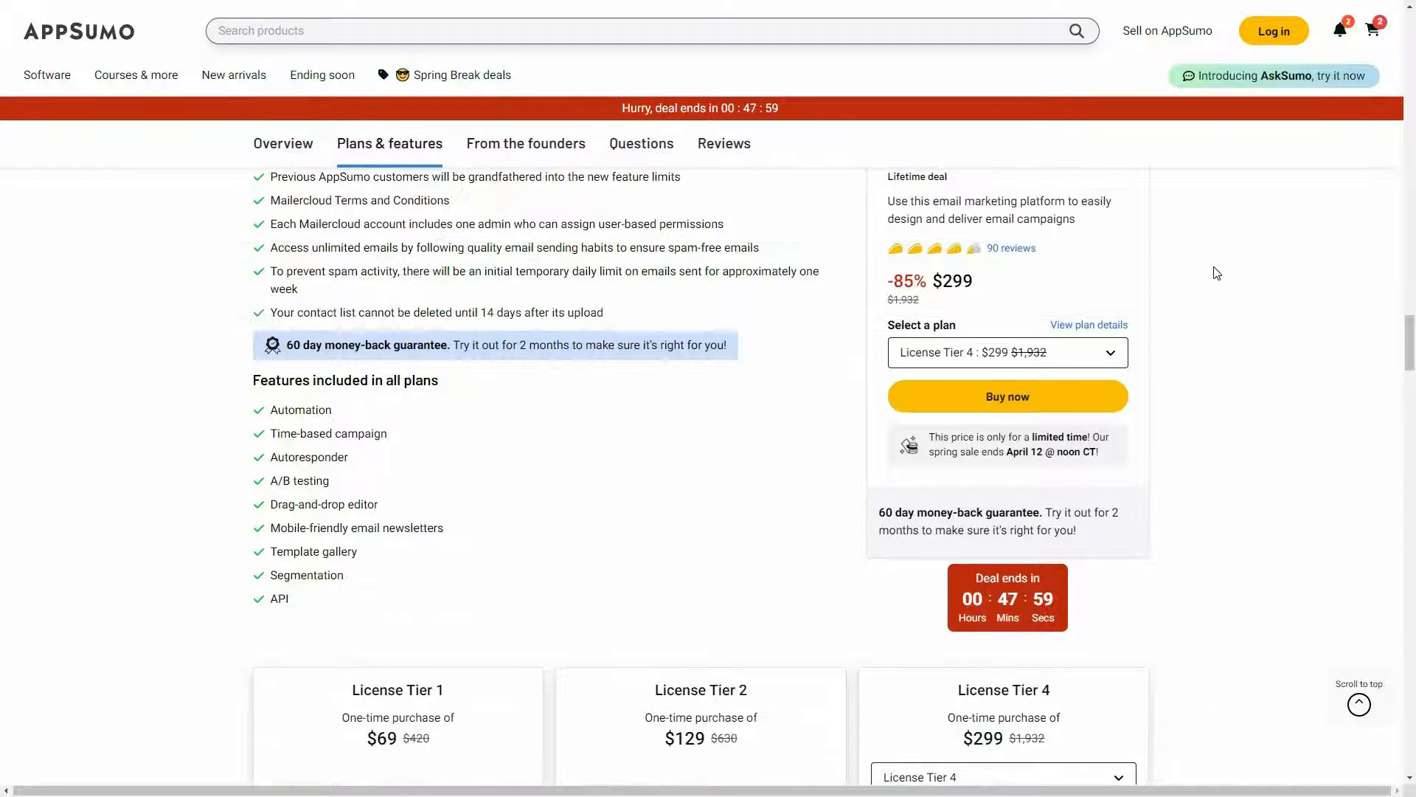
pyautogui.scroll(2, 1246, 293)
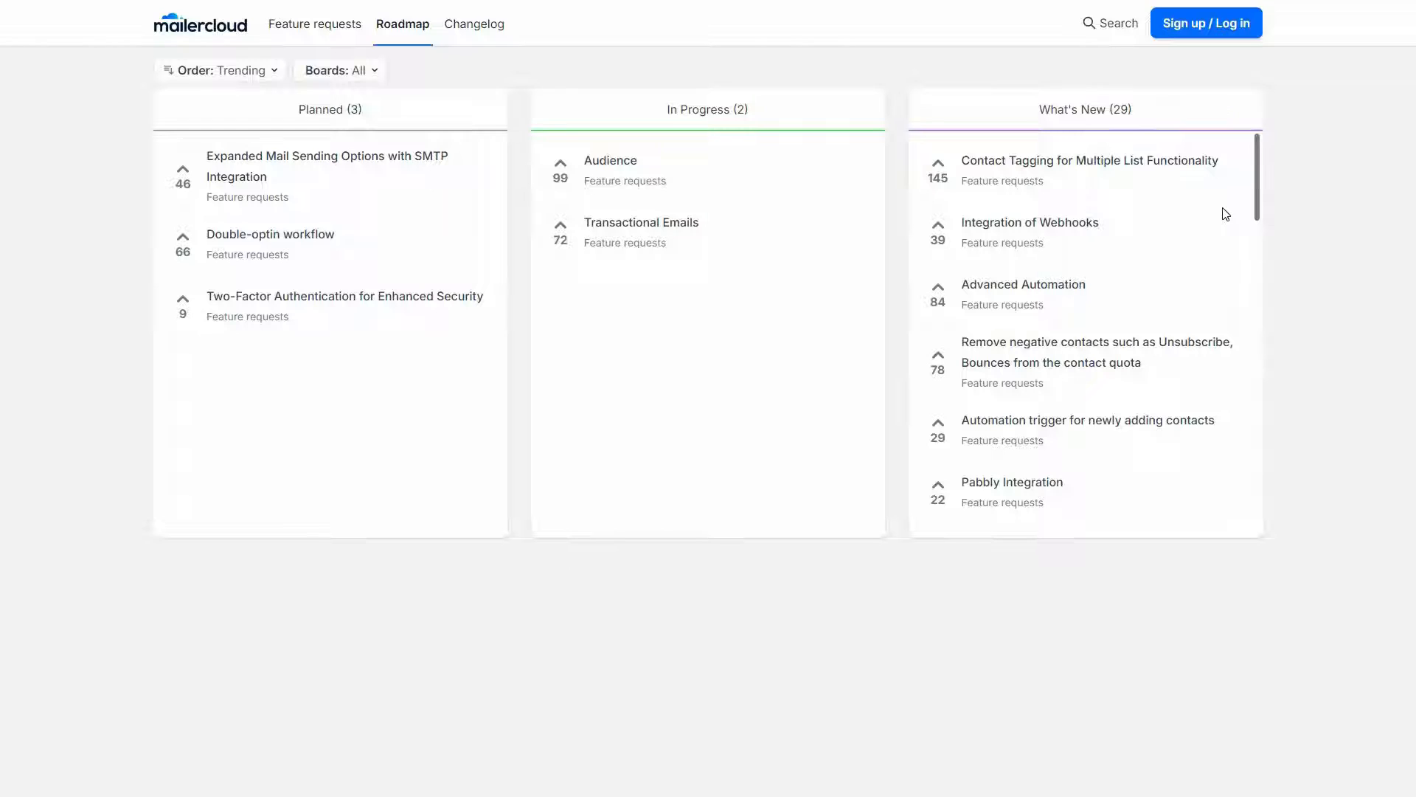
# Step: Look through the What's New column of the Mailercloud roadmap
pyautogui.scroll(-1, 1220, 405)
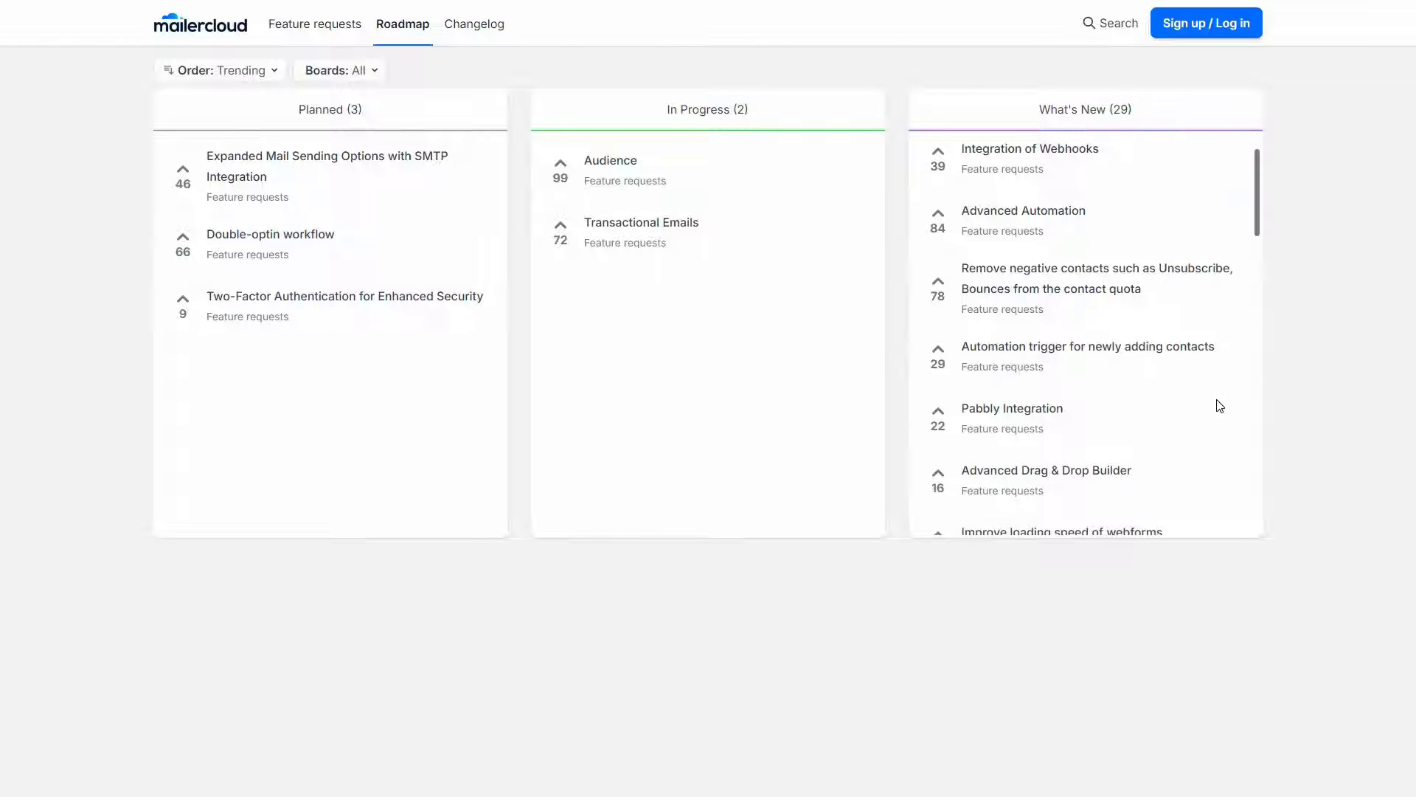
pyautogui.scroll(-9, 1220, 404)
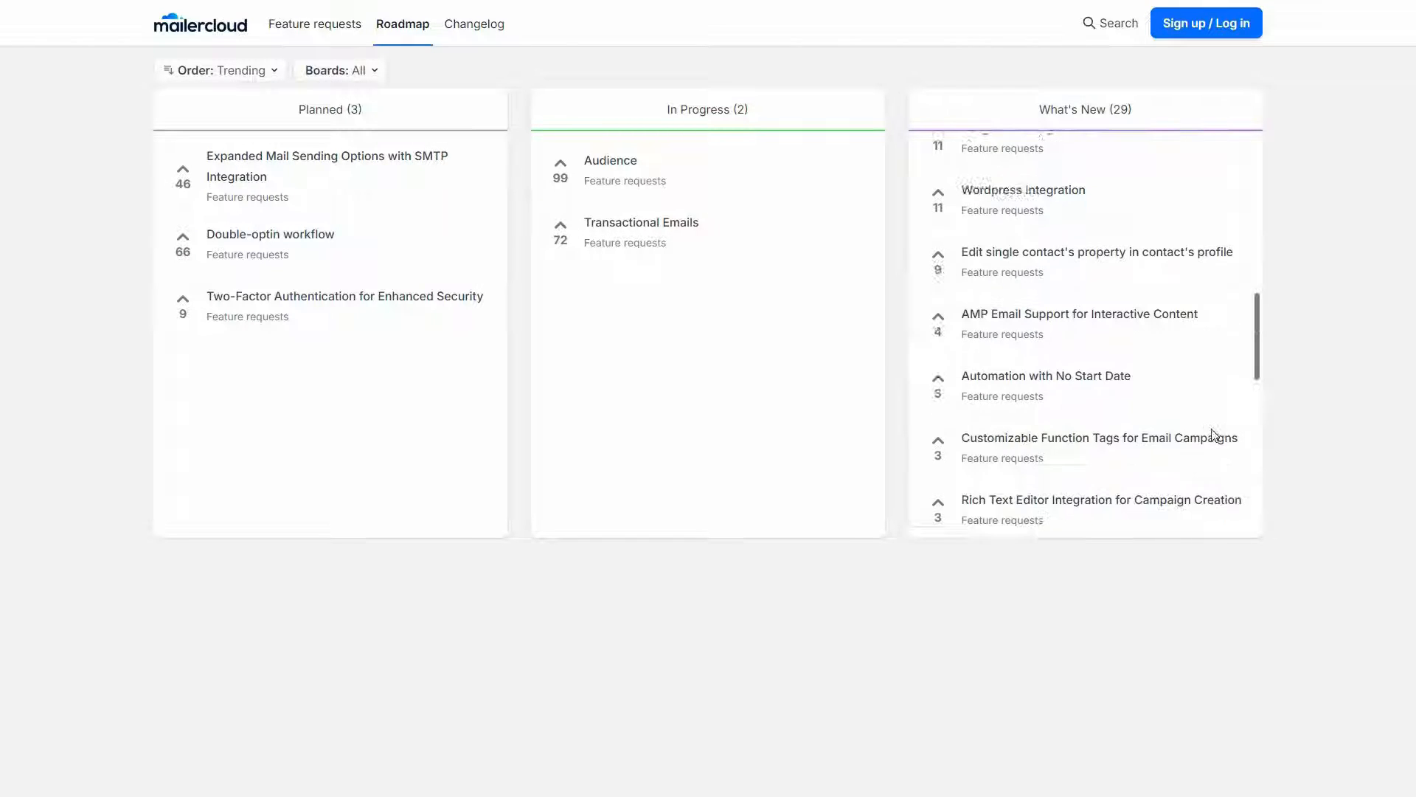
pyautogui.scroll(-7, 1213, 435)
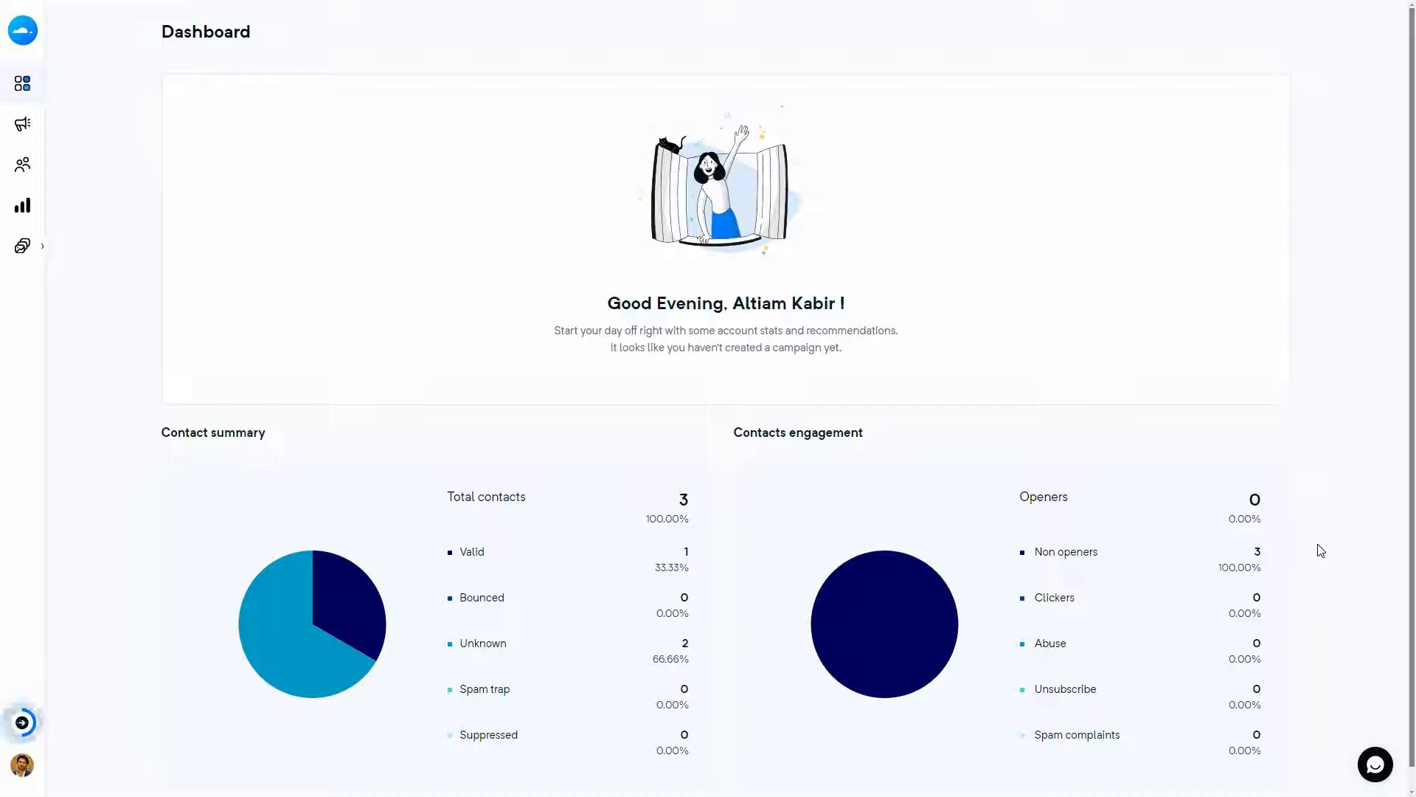
# Step: Go from the Mailercloud dashboard to the account page and view the sender authentication domains and the sender management list
pyautogui.scroll(-1, 616, 661)
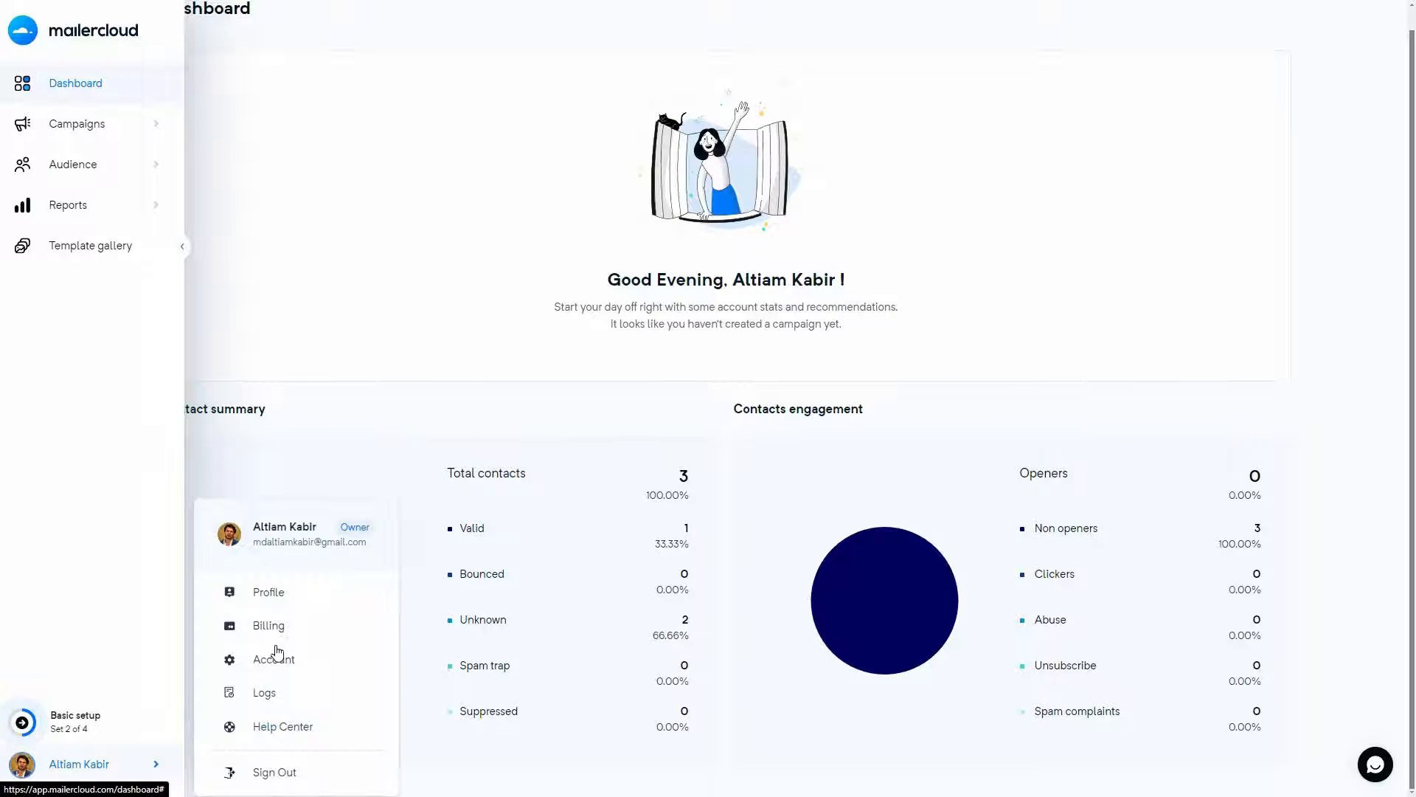
pyautogui.click(280, 658)
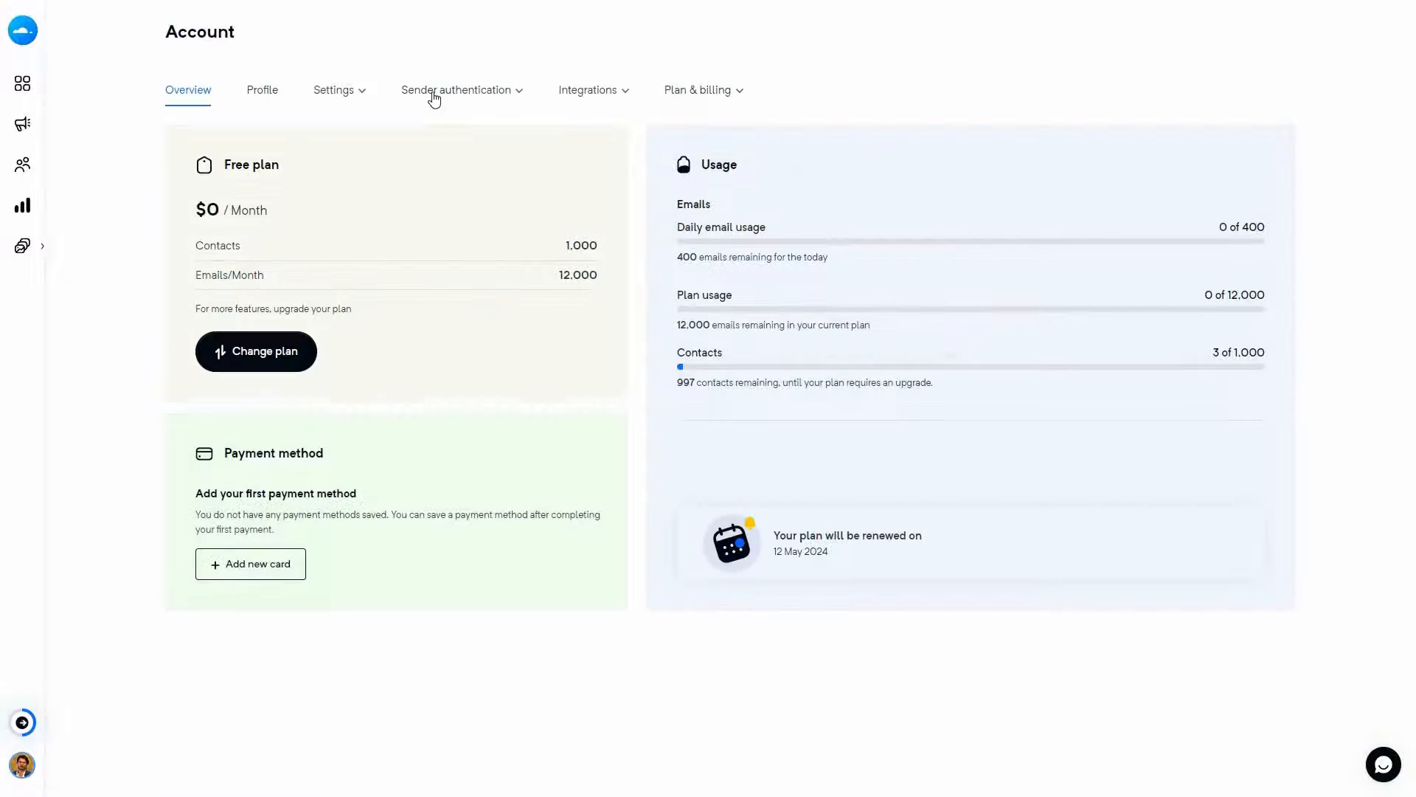
pyautogui.click(488, 94)
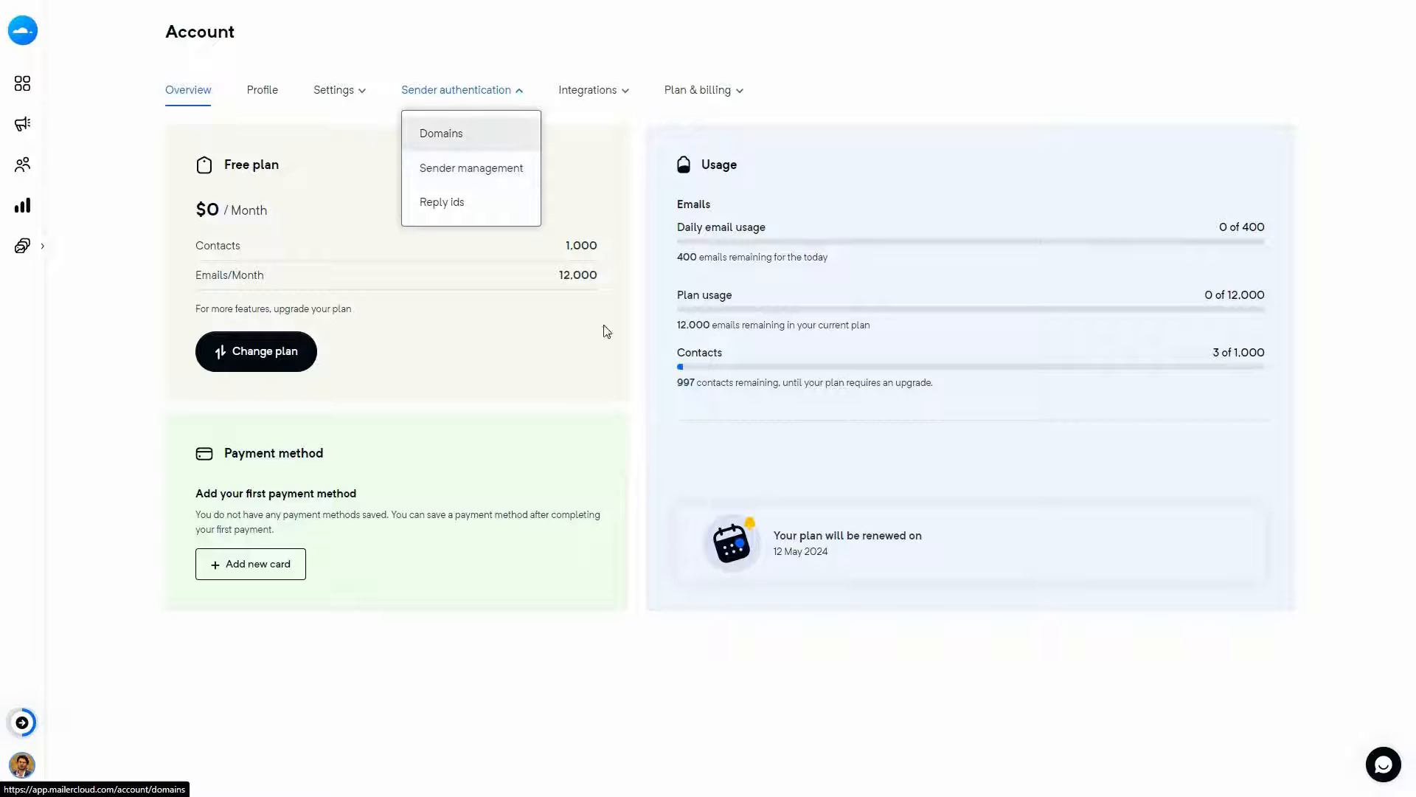
pyautogui.click(441, 133)
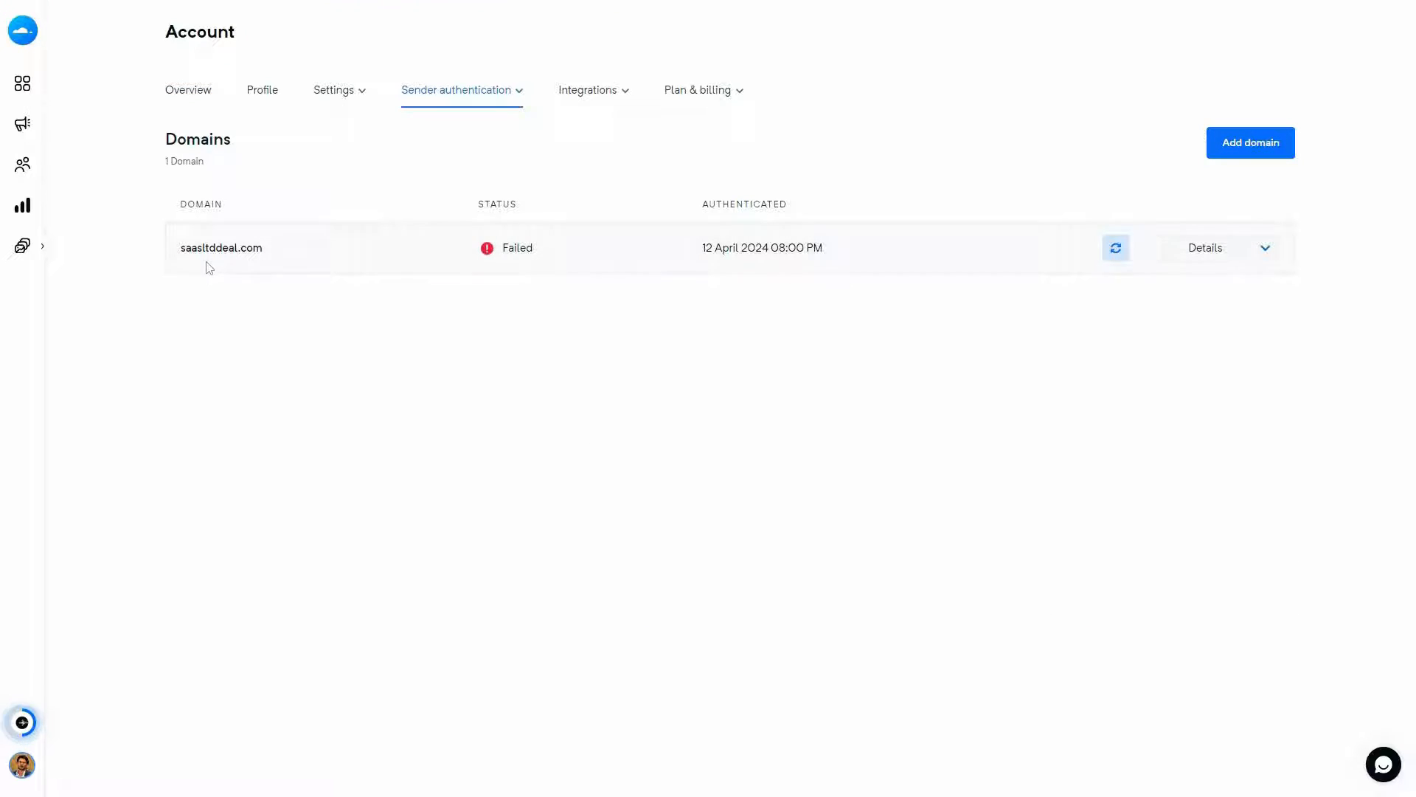
pyautogui.click(485, 104)
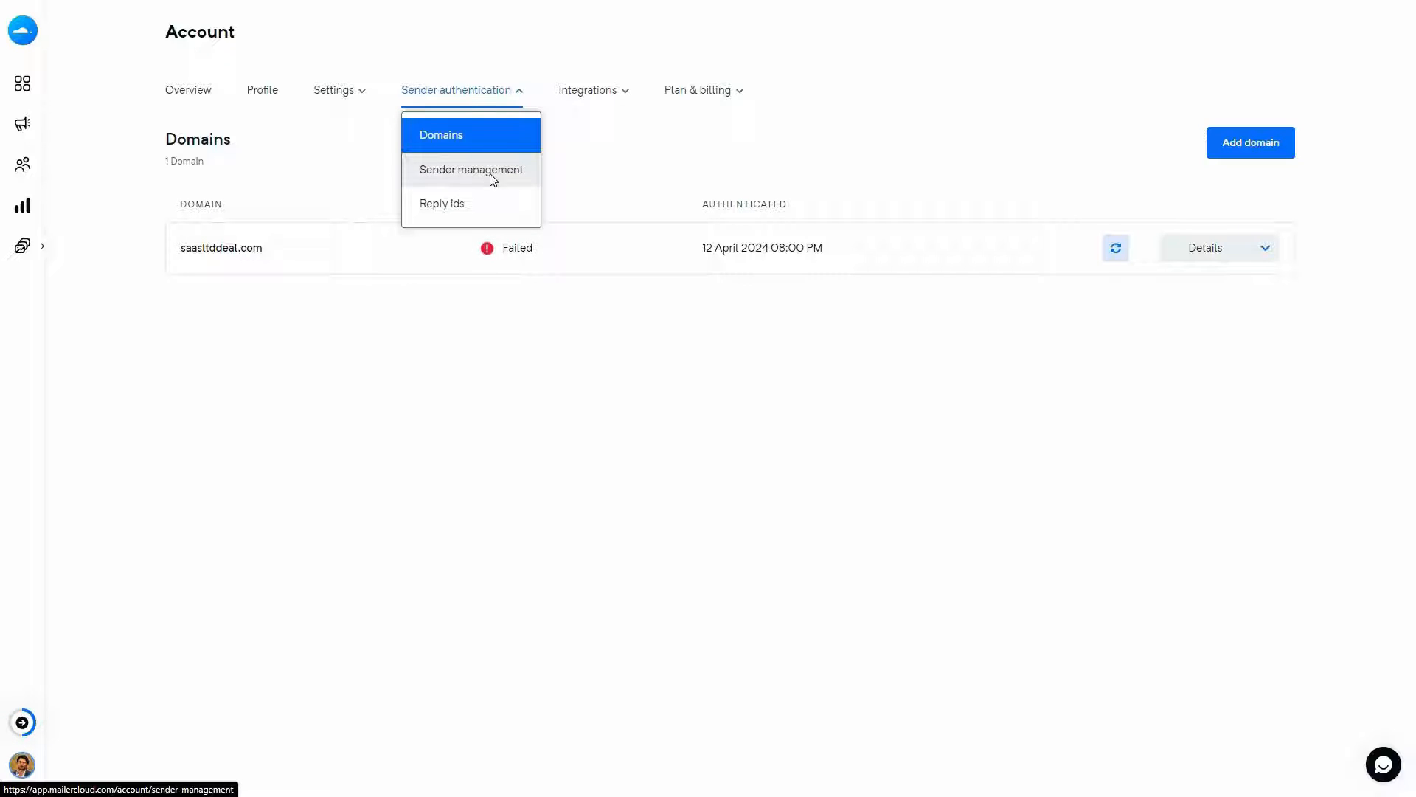
pyautogui.click(490, 176)
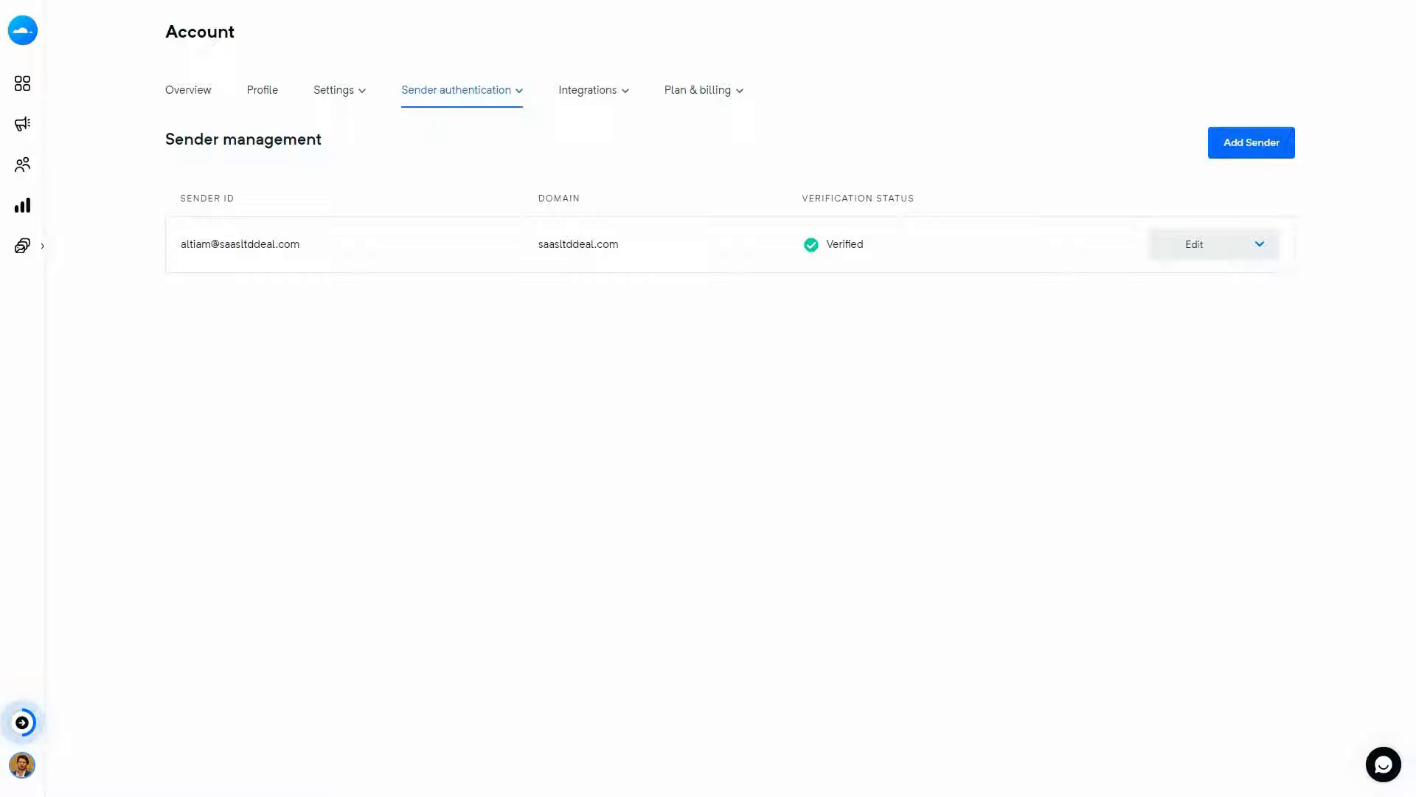
# Step: Return to the authentication domains, examine the DNS records of saasltddeal.com and close them
pyautogui.click(456, 90)
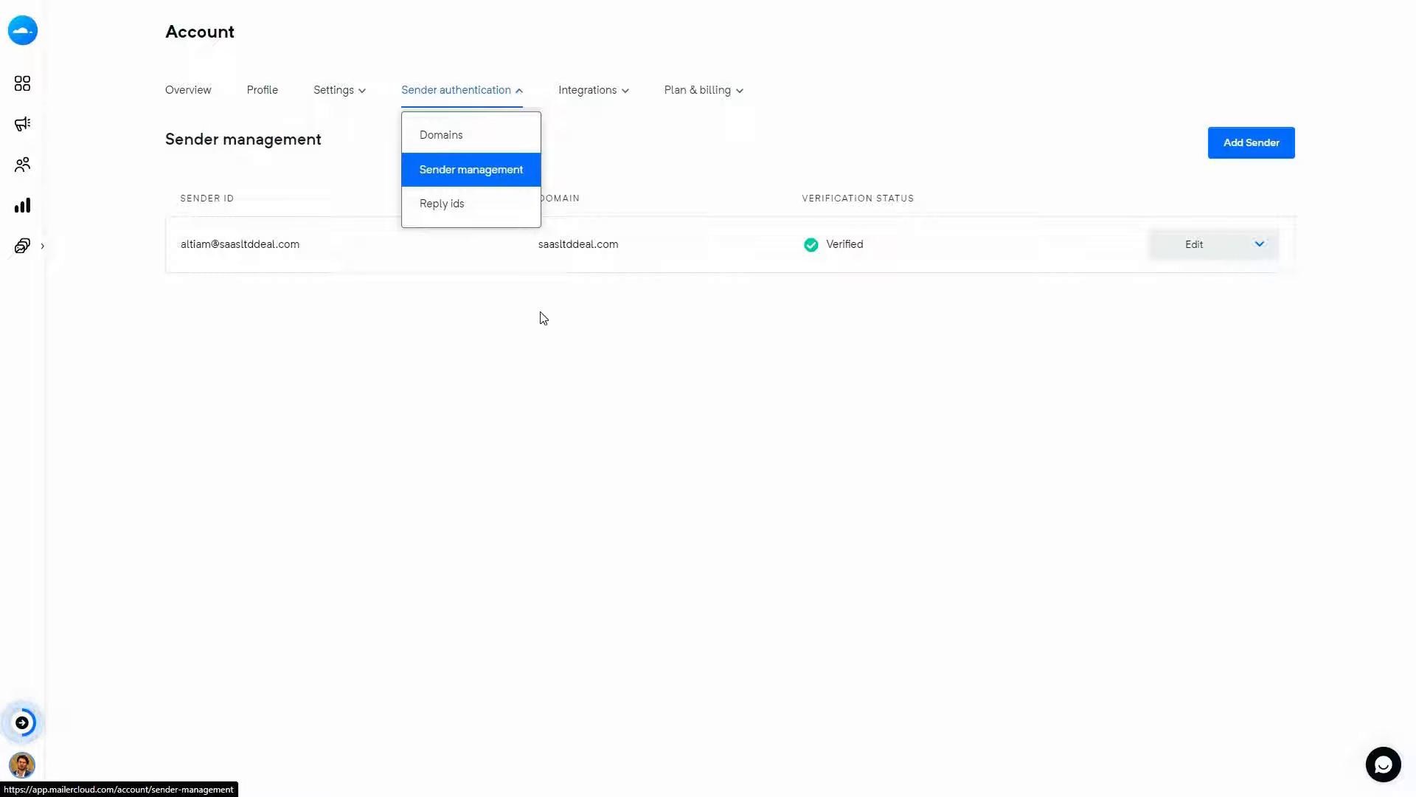
pyautogui.press('Return')
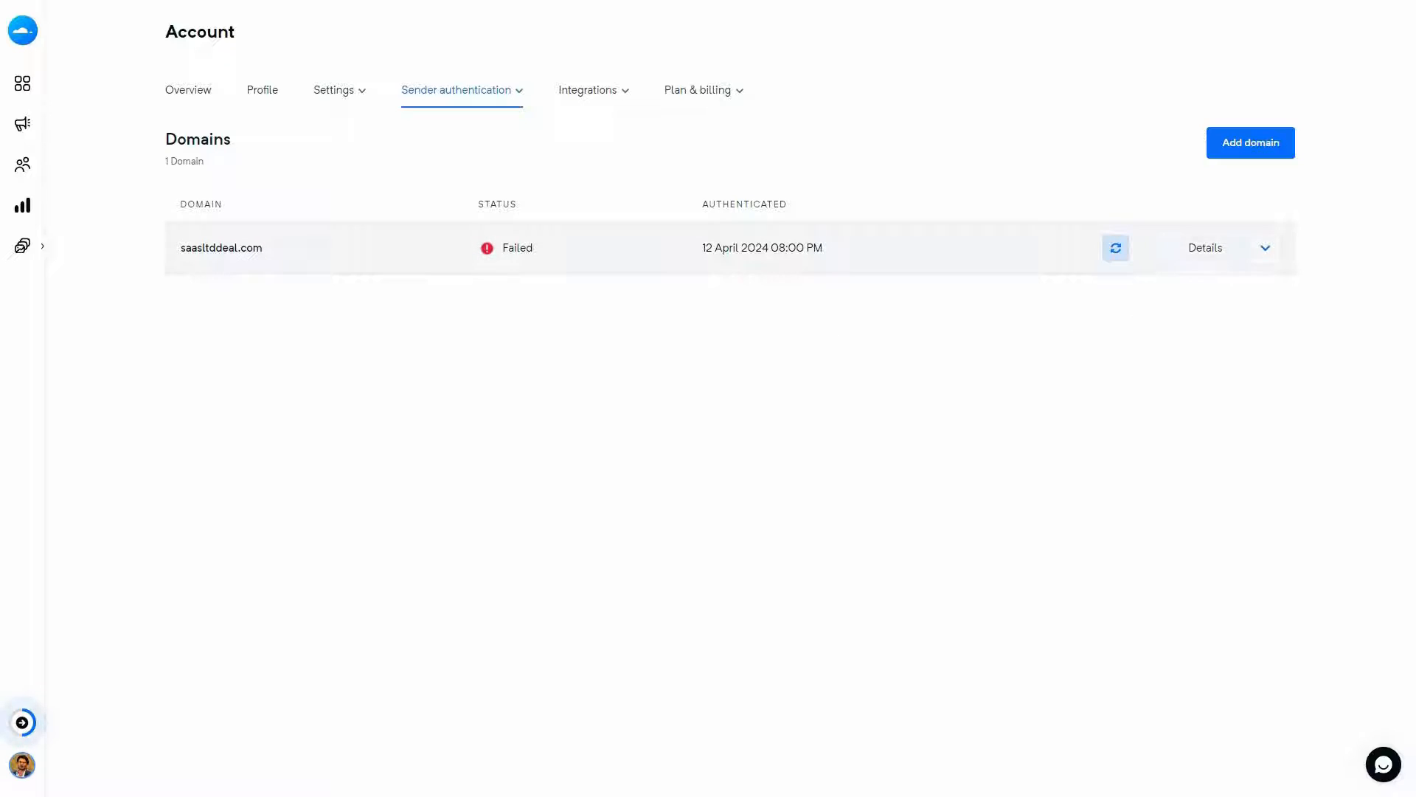
pyautogui.click(1197, 254)
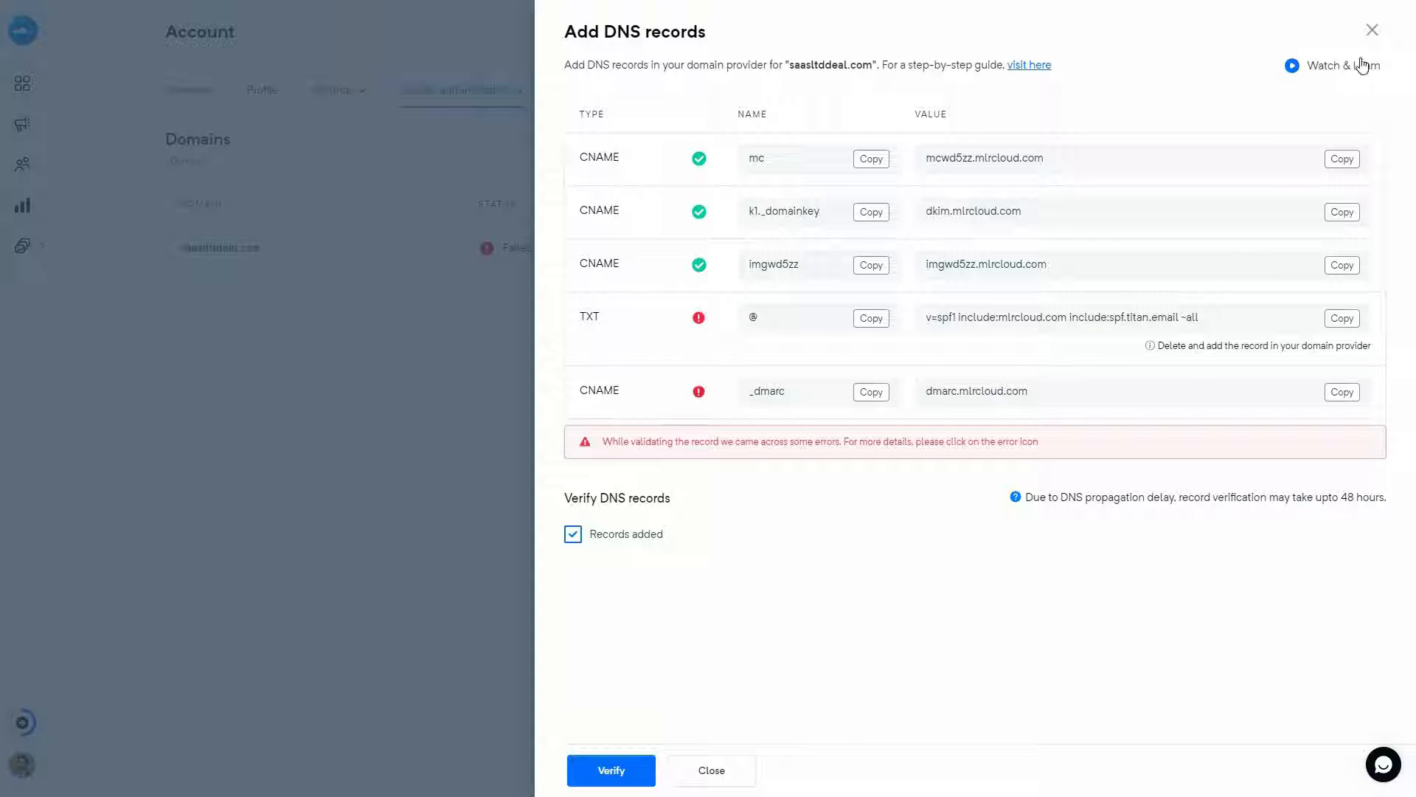
pyautogui.click(1372, 32)
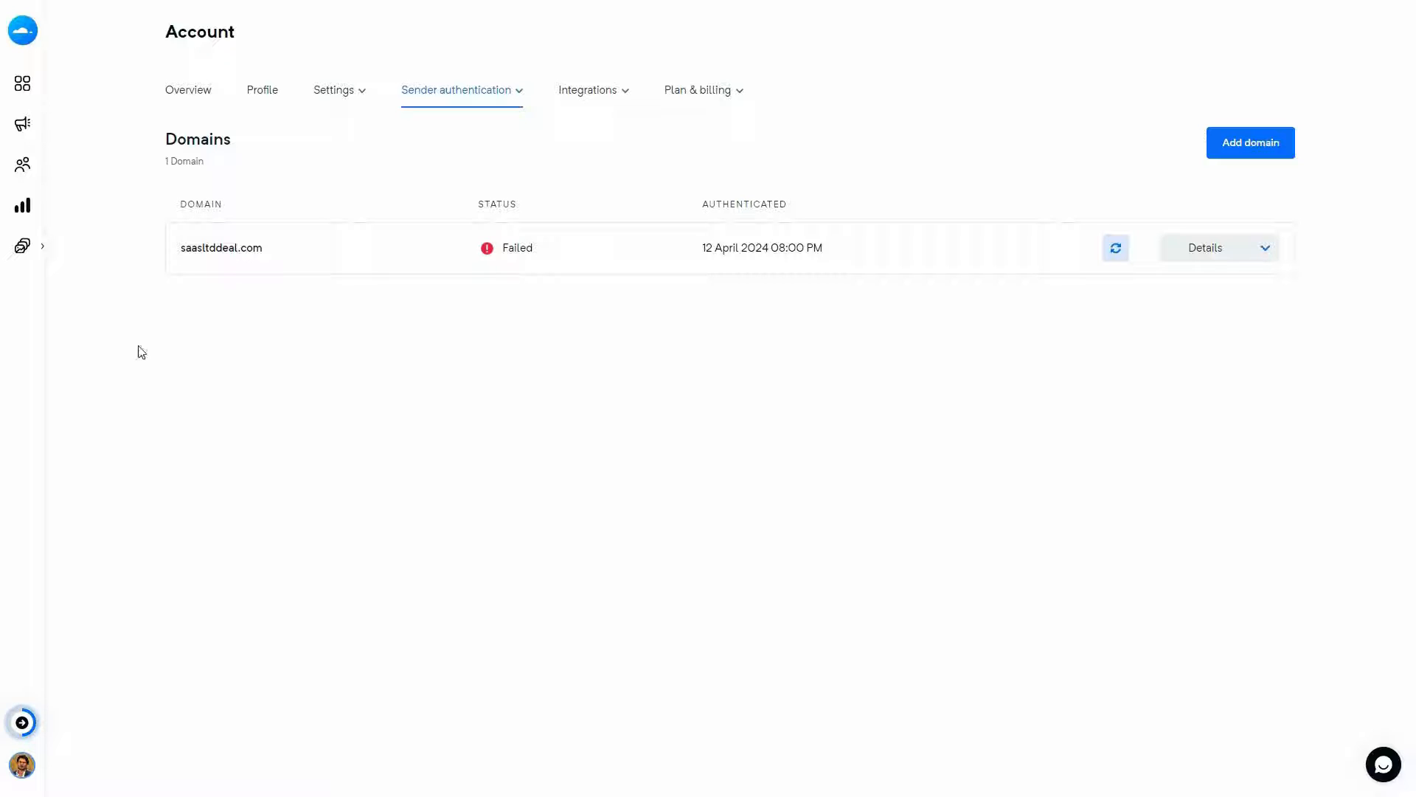
# Step: Open the contacts of the audience's Default List and view the first contact's profile and available actions
pyautogui.moveTo(67, 172)
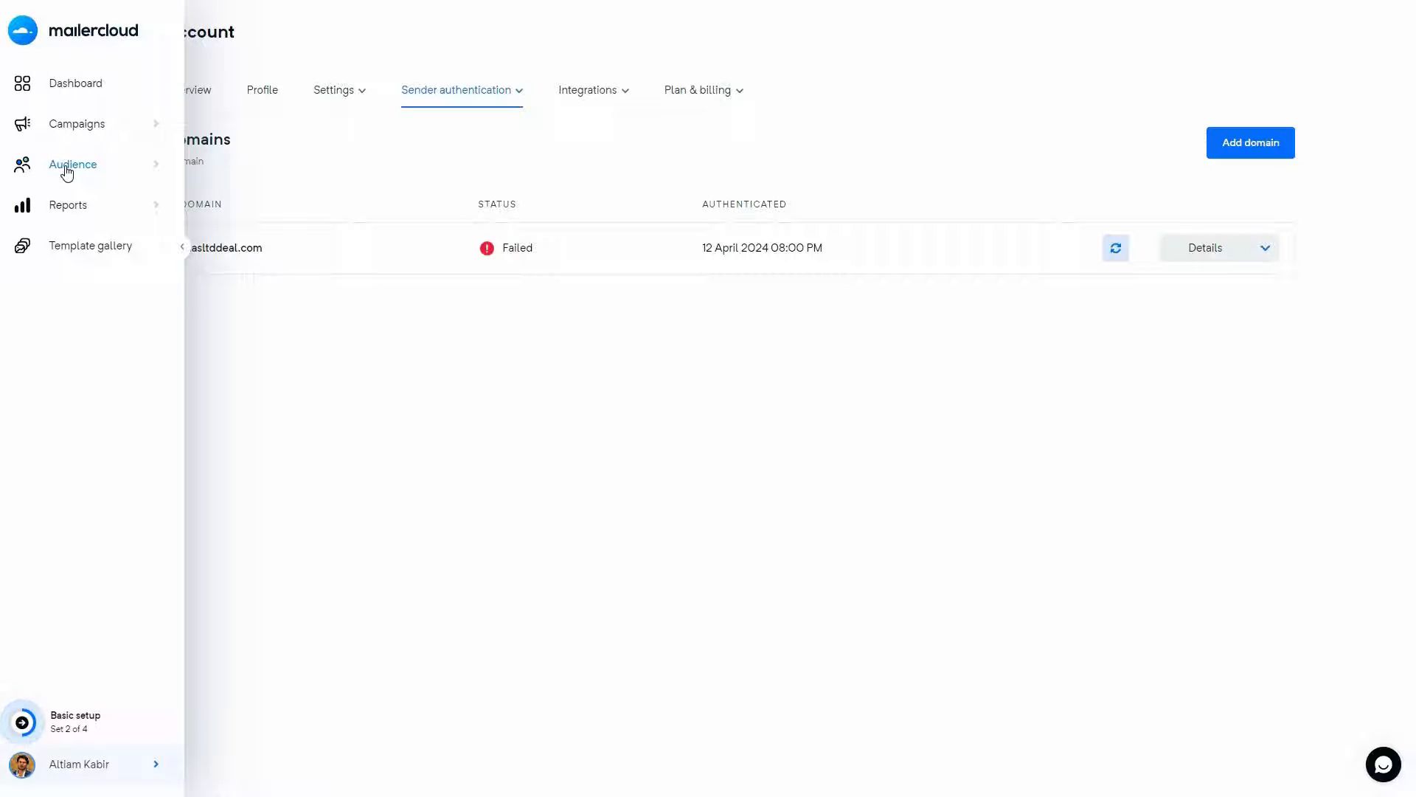
pyautogui.click(68, 171)
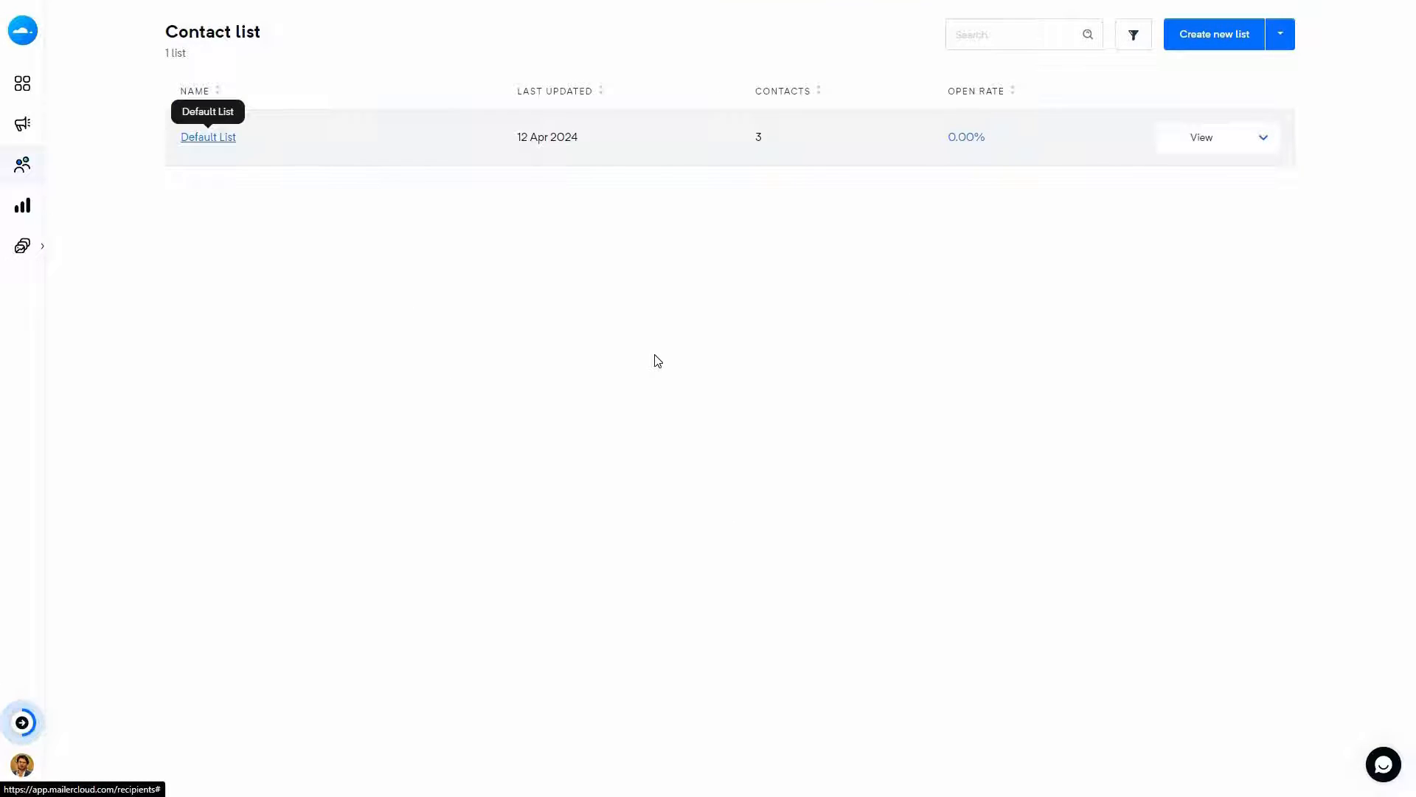
pyautogui.click(436, 80)
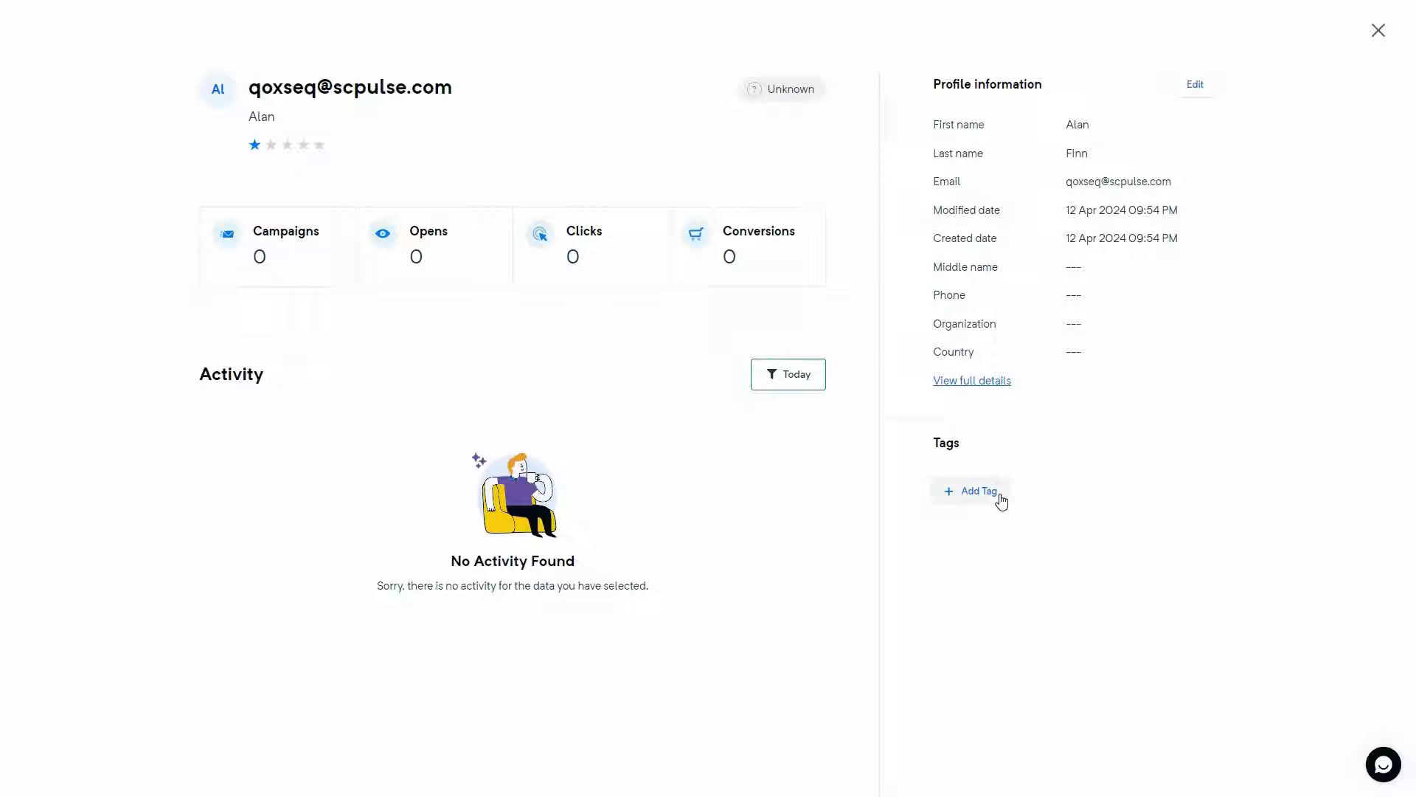
pyautogui.click(1379, 35)
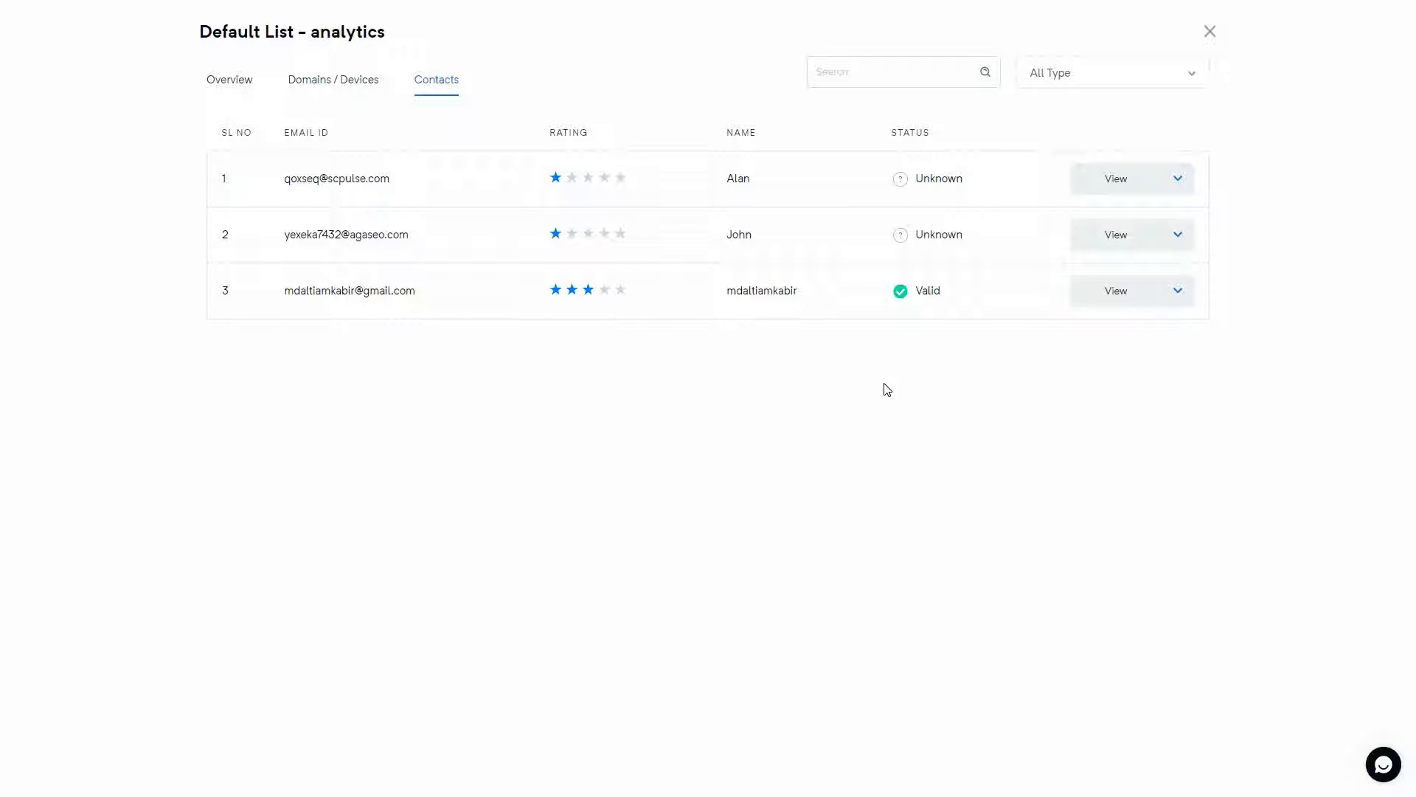
pyautogui.click(1178, 184)
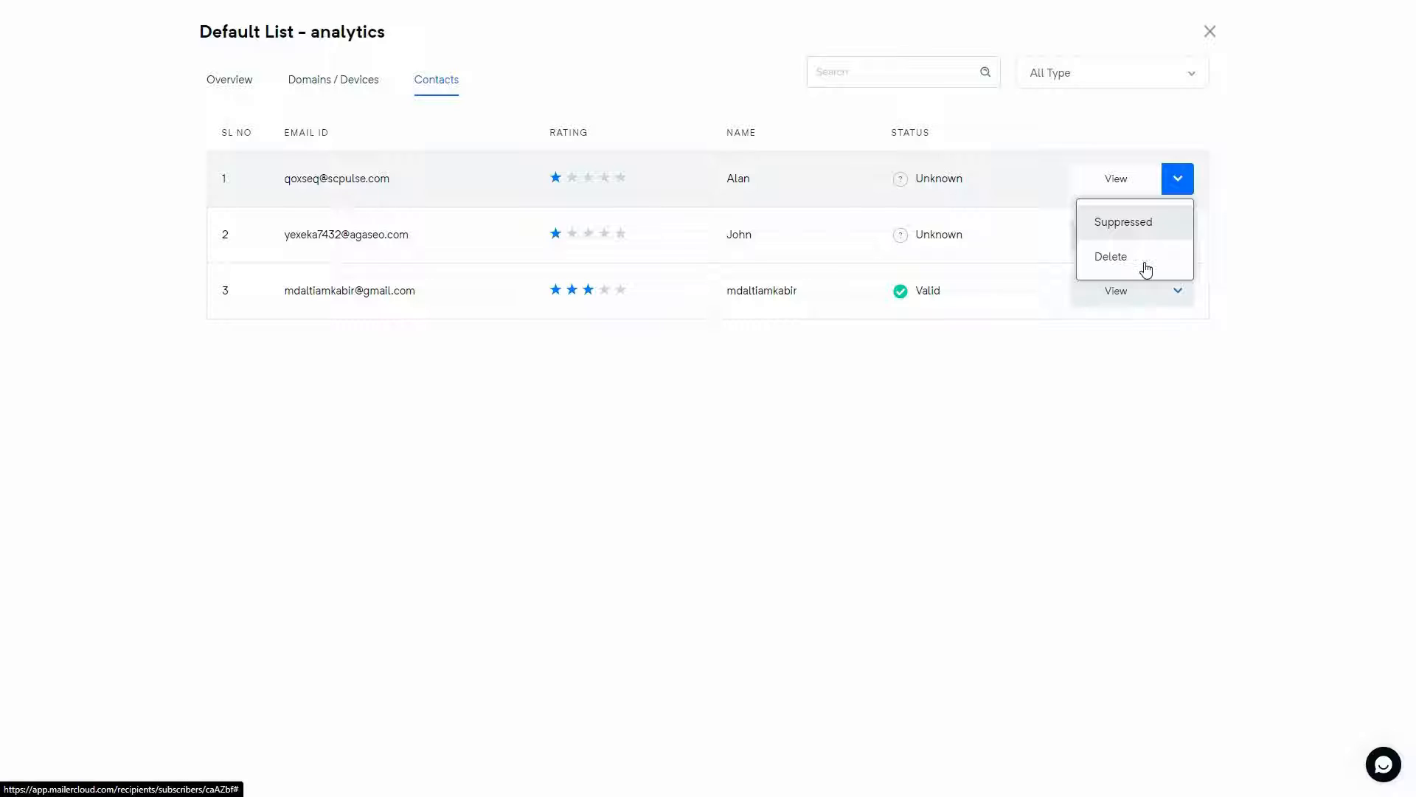
pyautogui.click(335, 182)
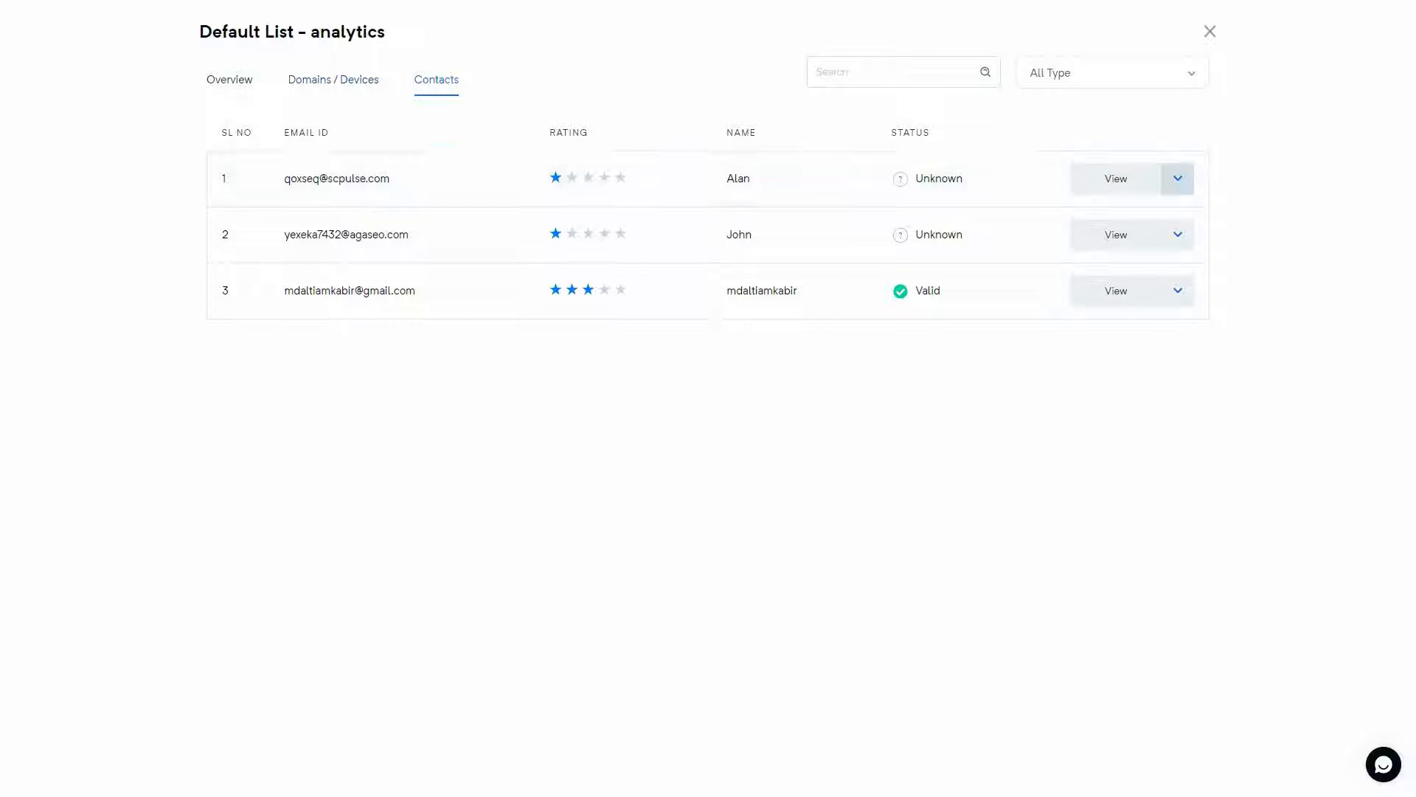
# Step: View the Default List's domain and device analytics and its overview, and return to the contact lists
pyautogui.click(330, 87)
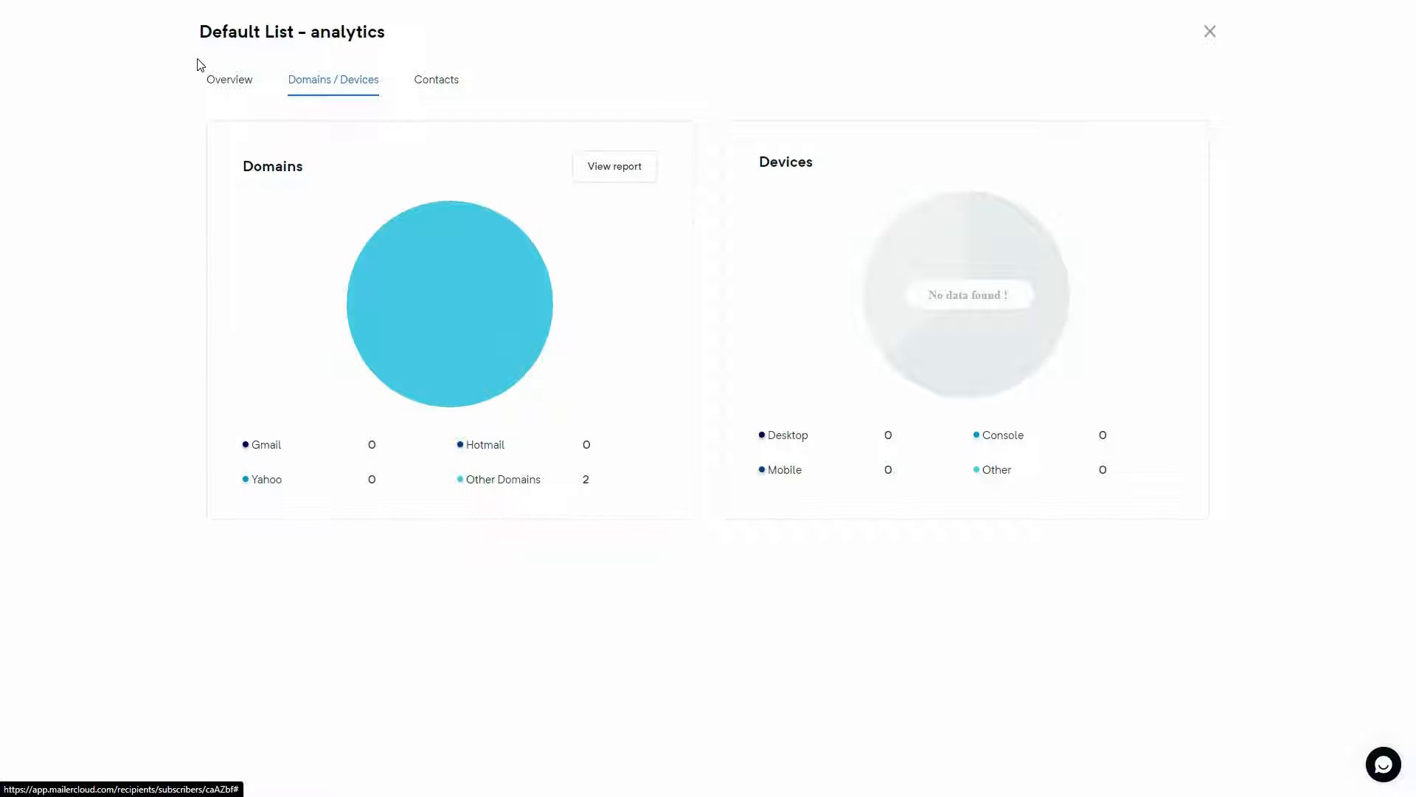
pyautogui.click(229, 80)
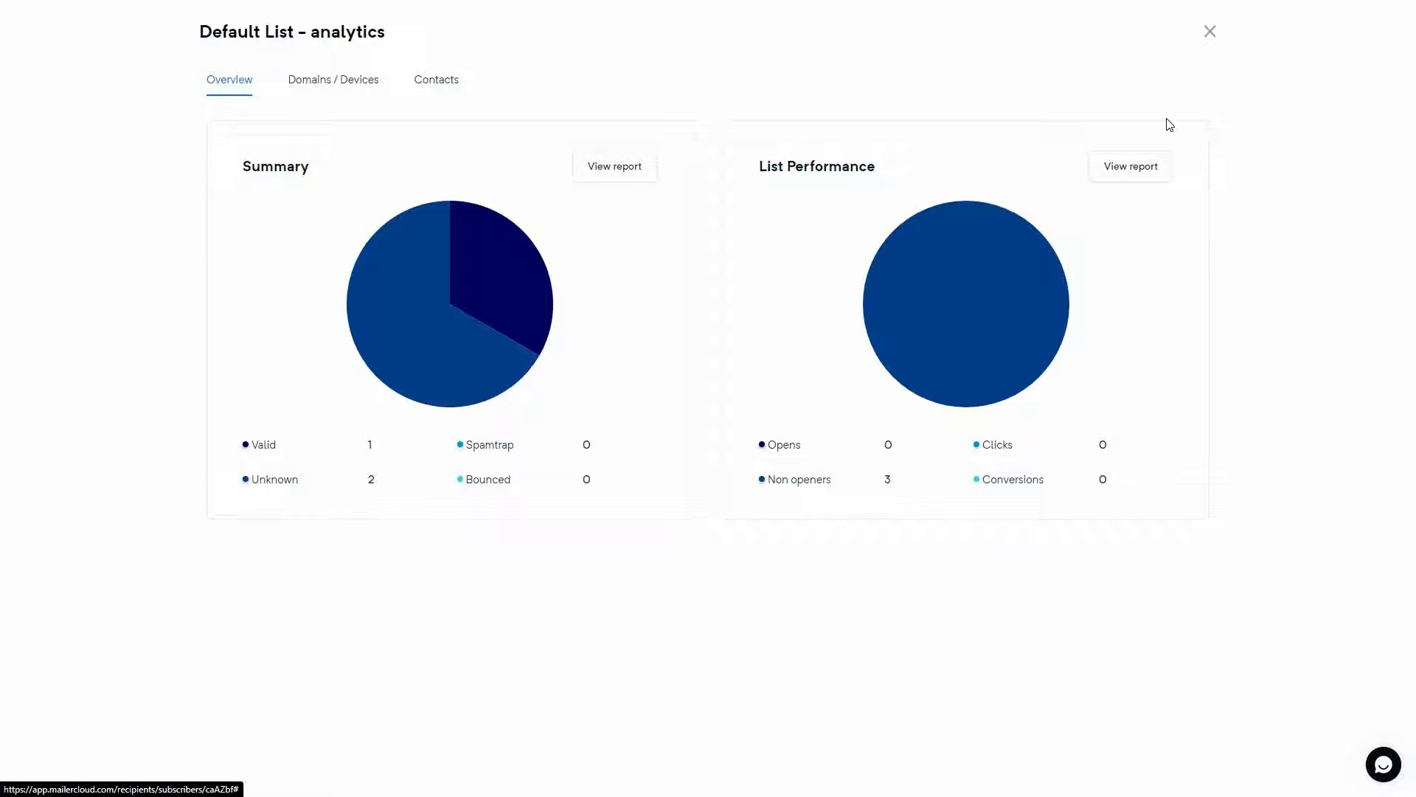
pyautogui.click(1212, 34)
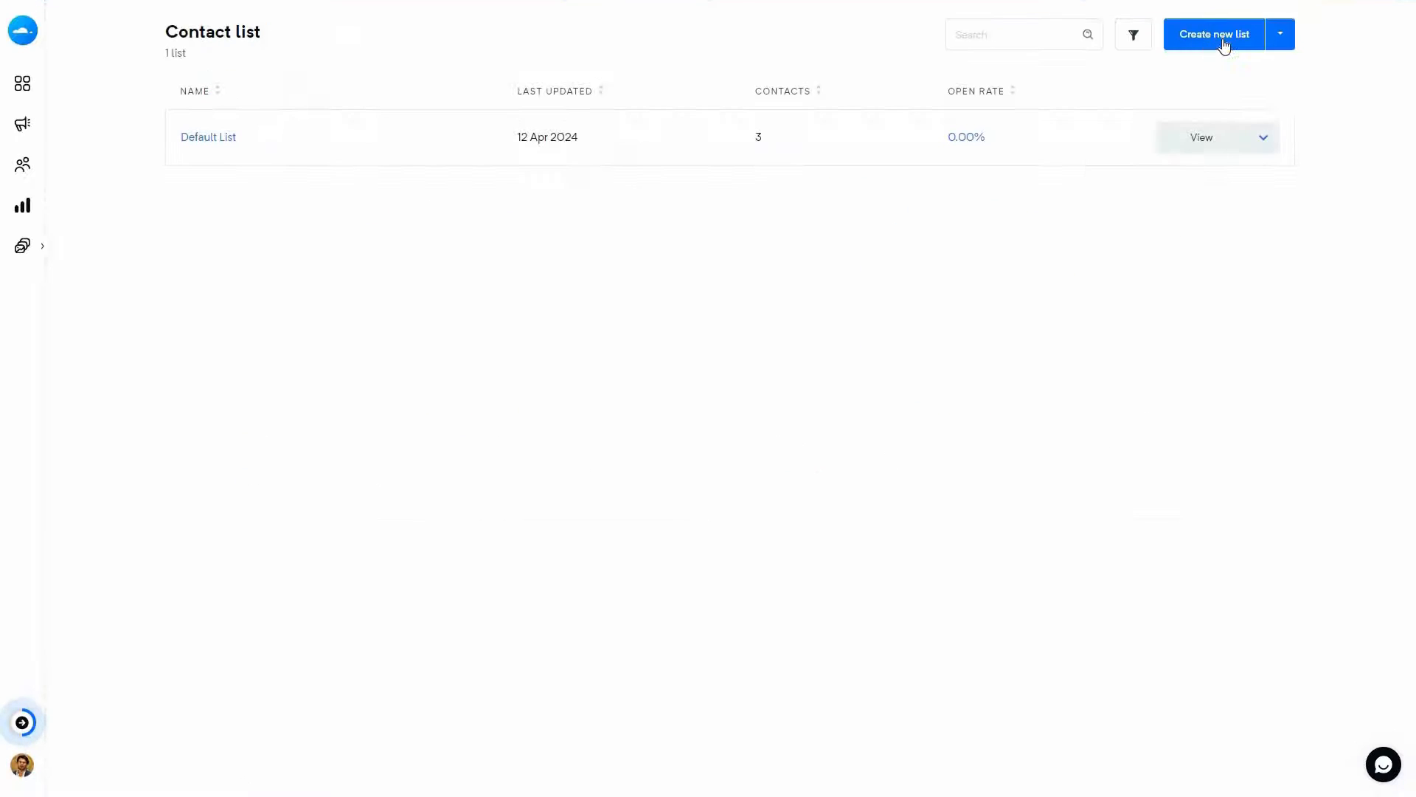
# Step: Create a contact list named Test with contact type Active and add one individual contact with an email and first name
pyautogui.click(1224, 46)
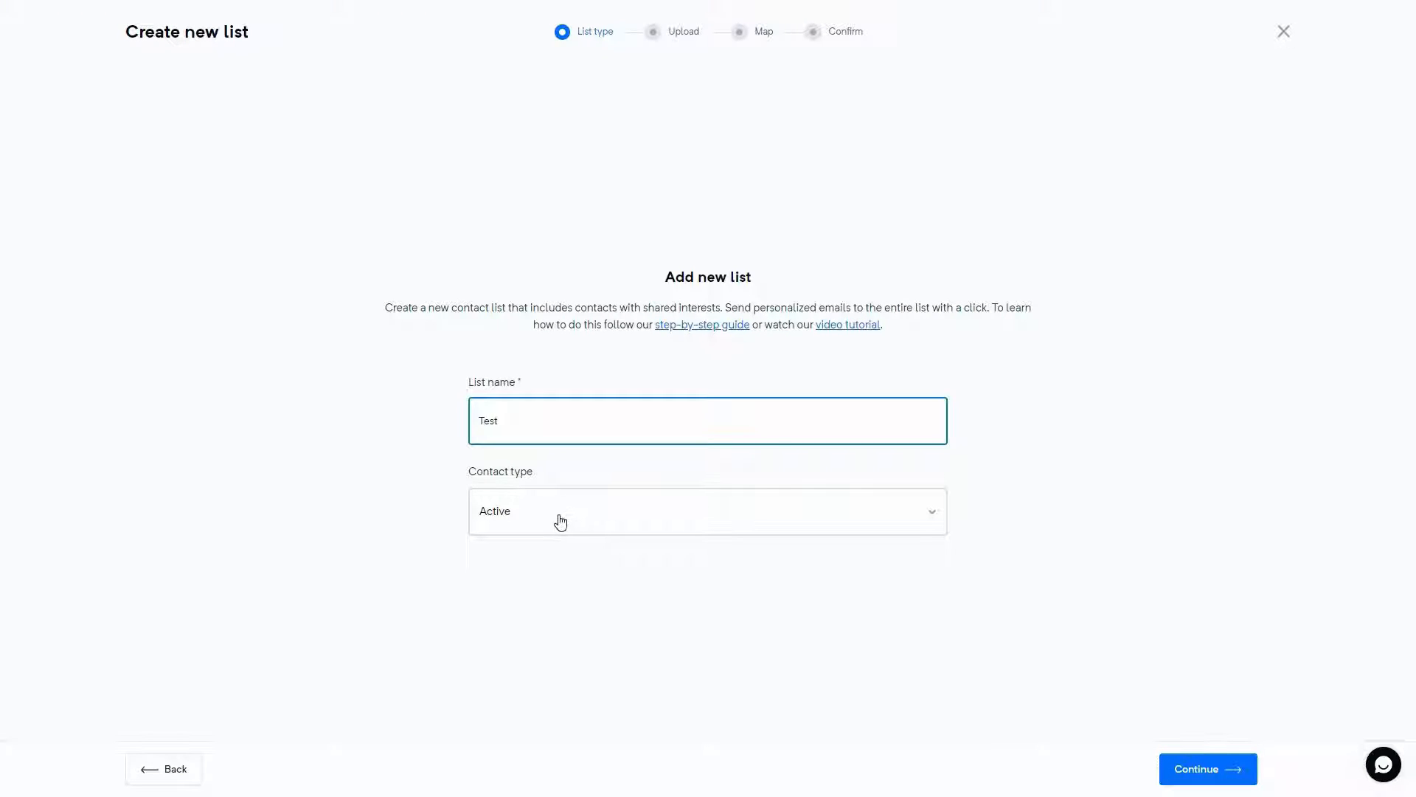
pyautogui.click(600, 522)
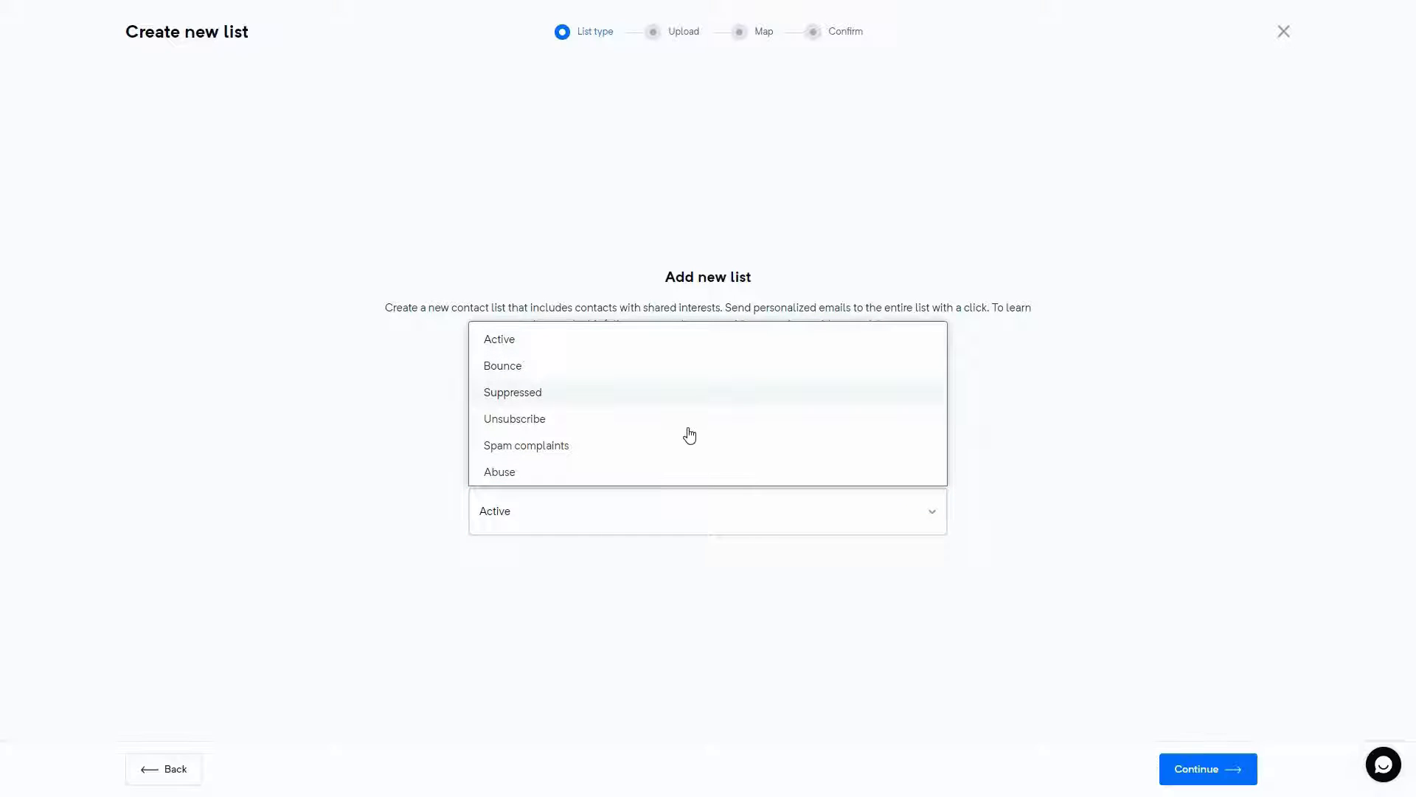
pyautogui.click(1195, 771)
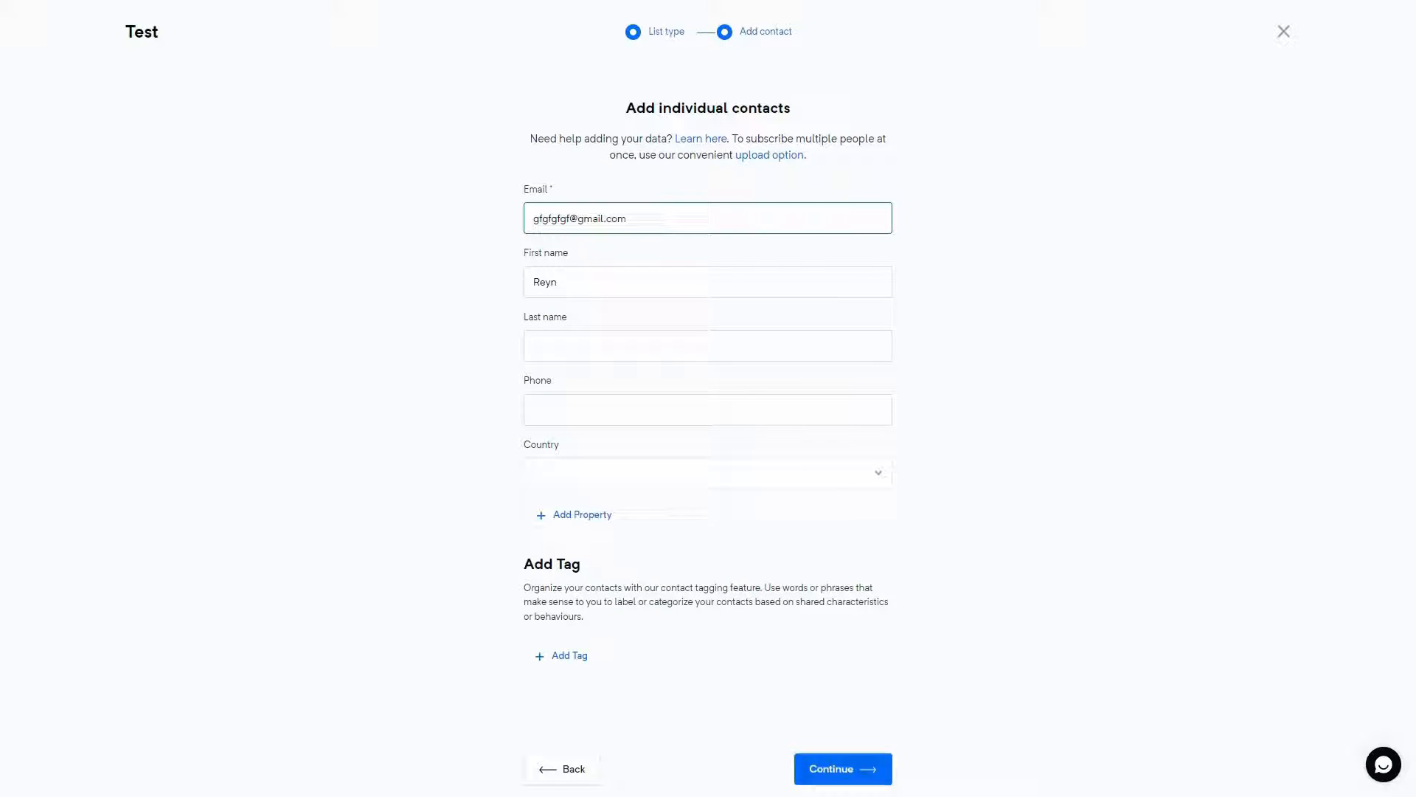
pyautogui.click(832, 782)
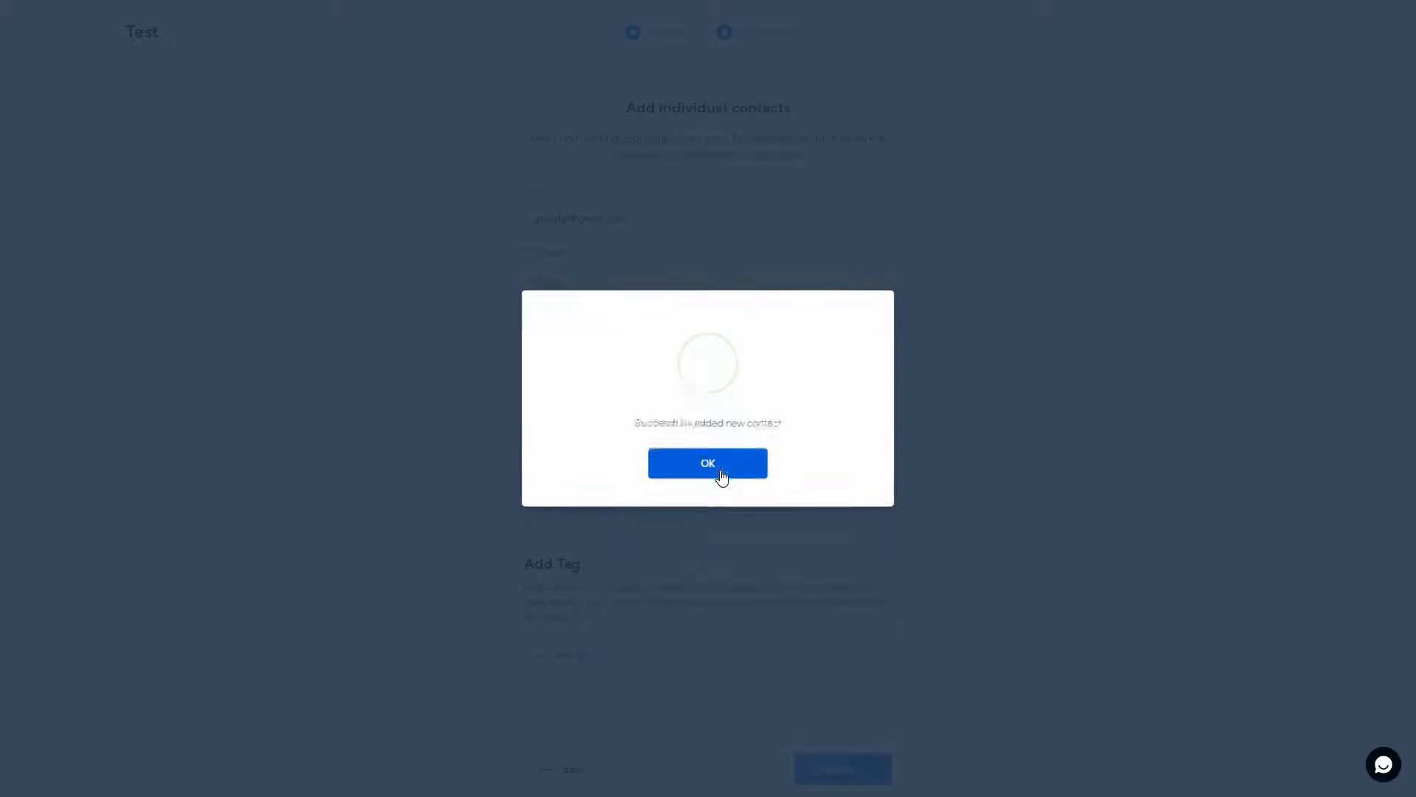
pyautogui.click(723, 476)
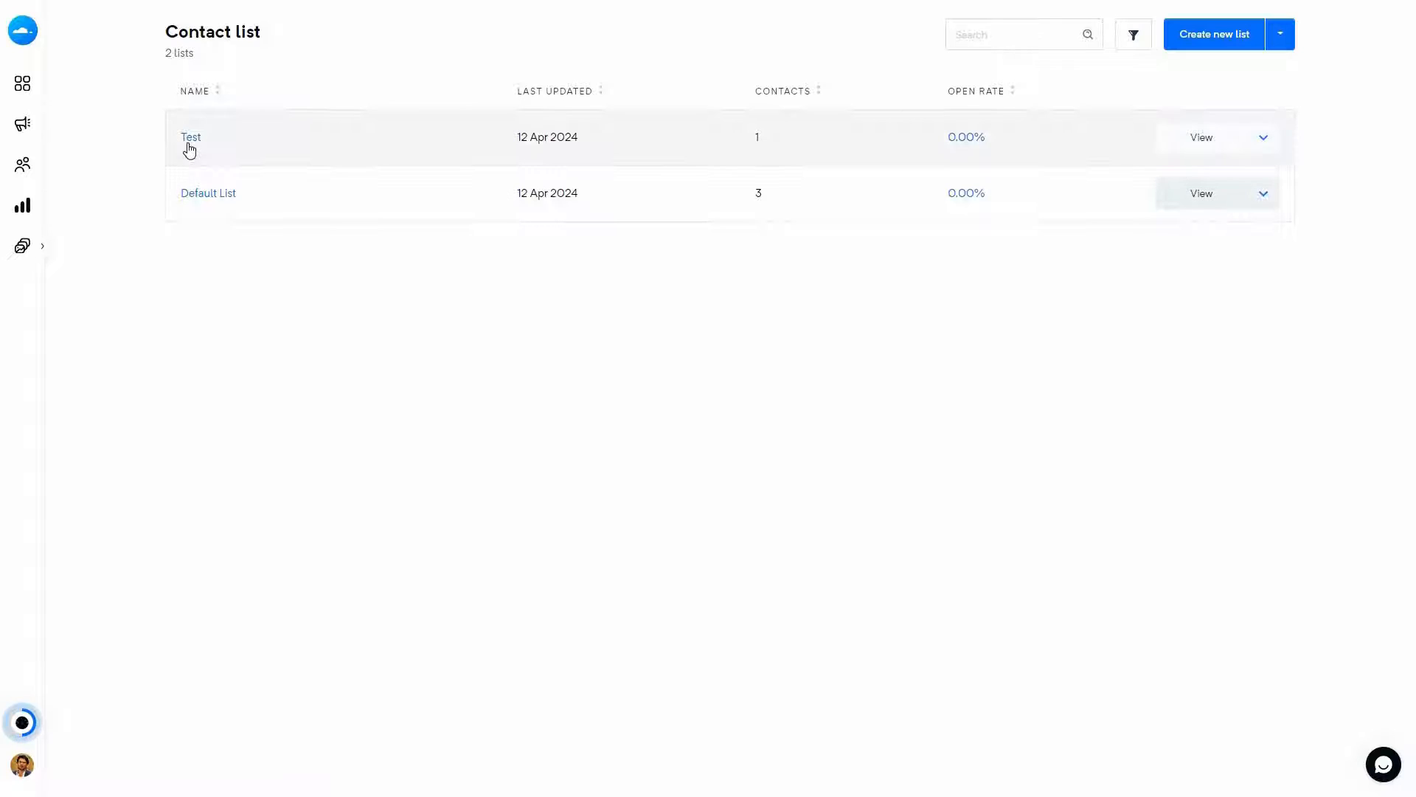
# Step: View the actions available for the Test contact list and close them
pyautogui.click(1261, 138)
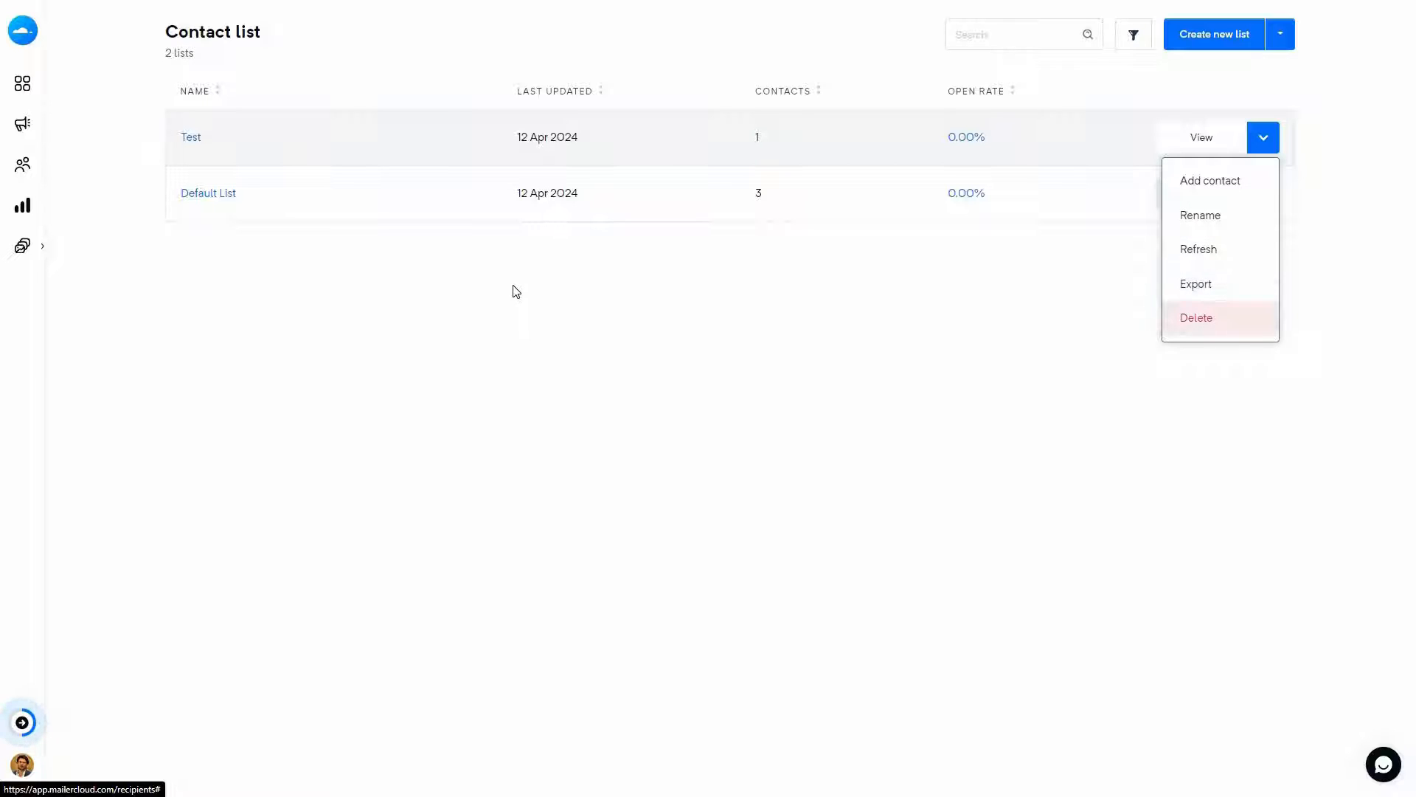
pyautogui.click(471, 320)
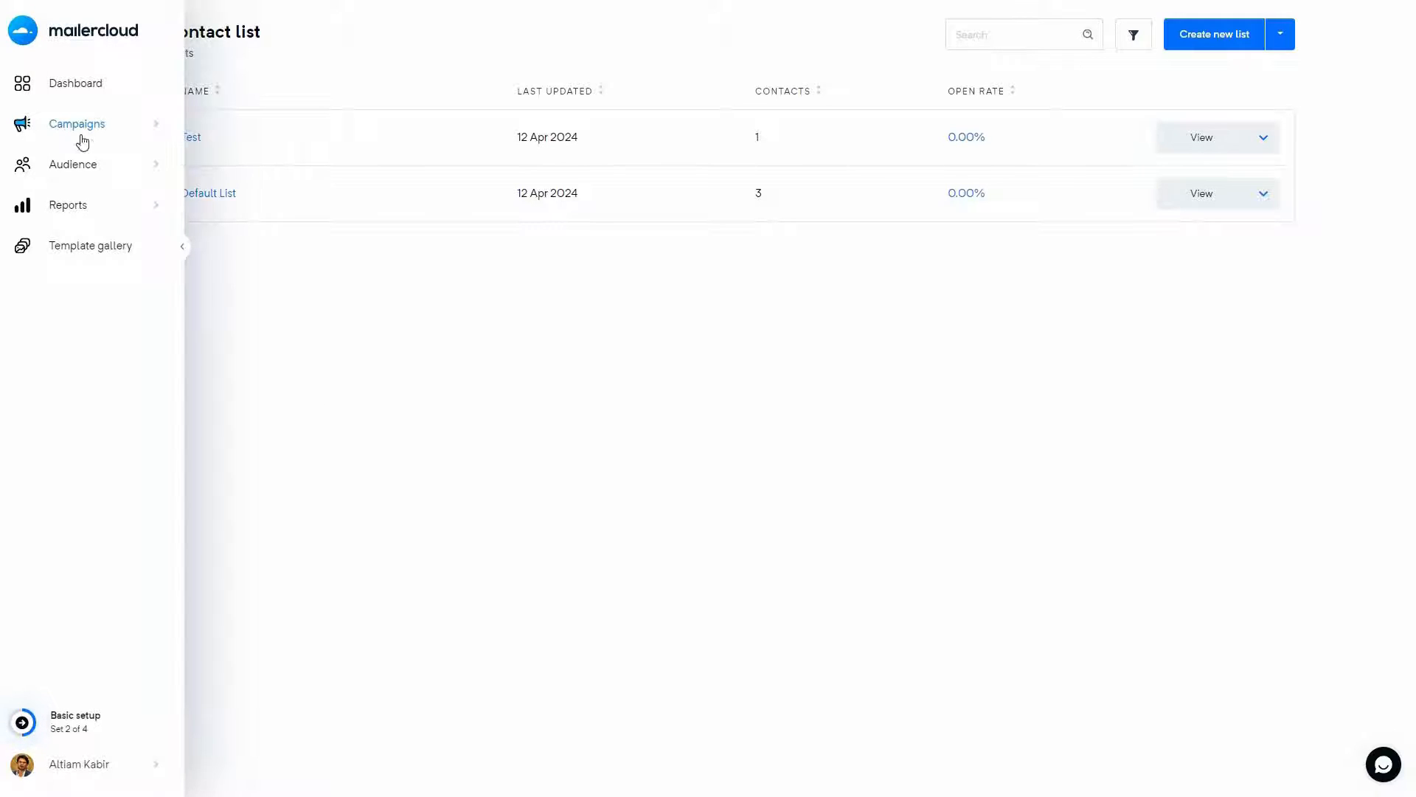
# Step: Open the regular campaigns and start a new campaign named Summer Sale
pyautogui.click(82, 136)
pyautogui.click(67, 162)
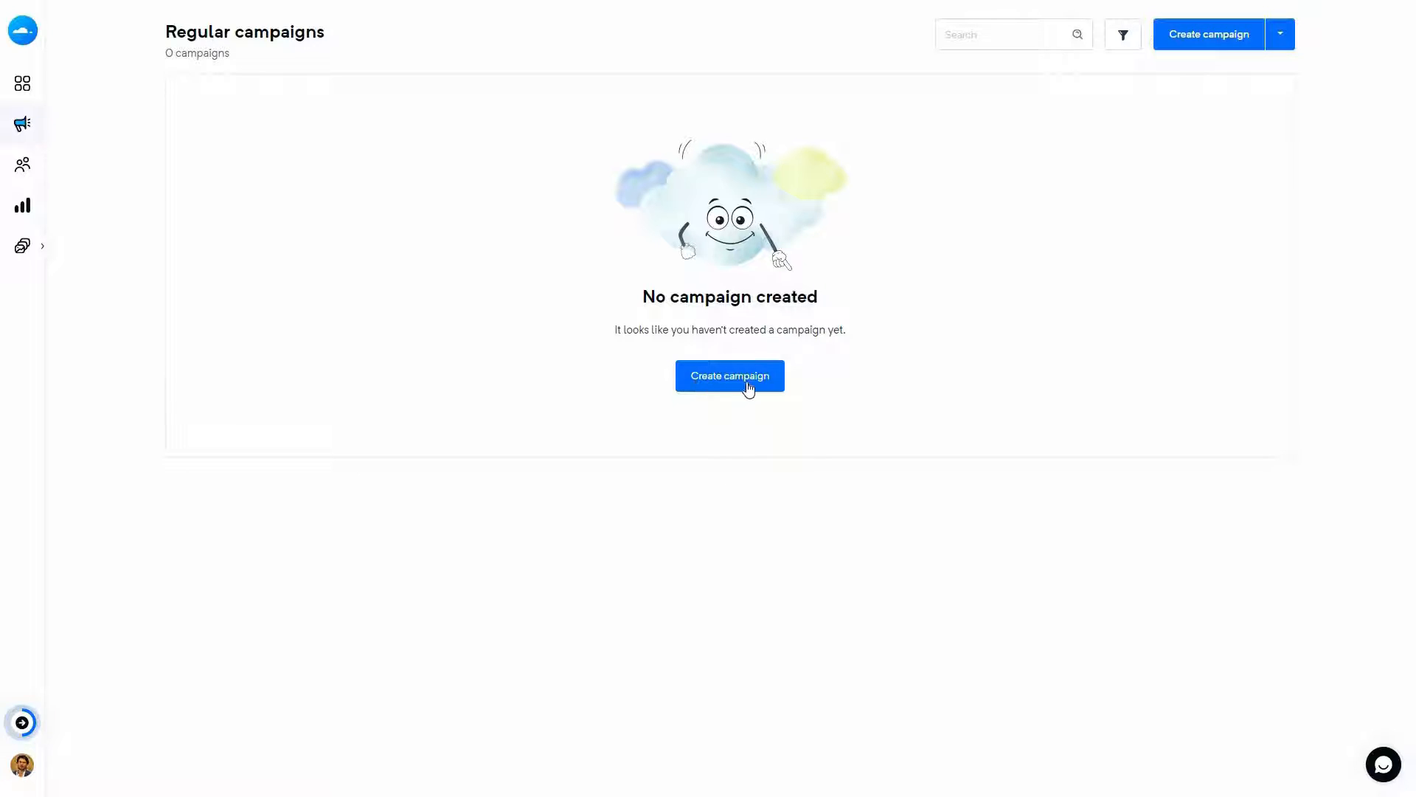
pyautogui.click(730, 389)
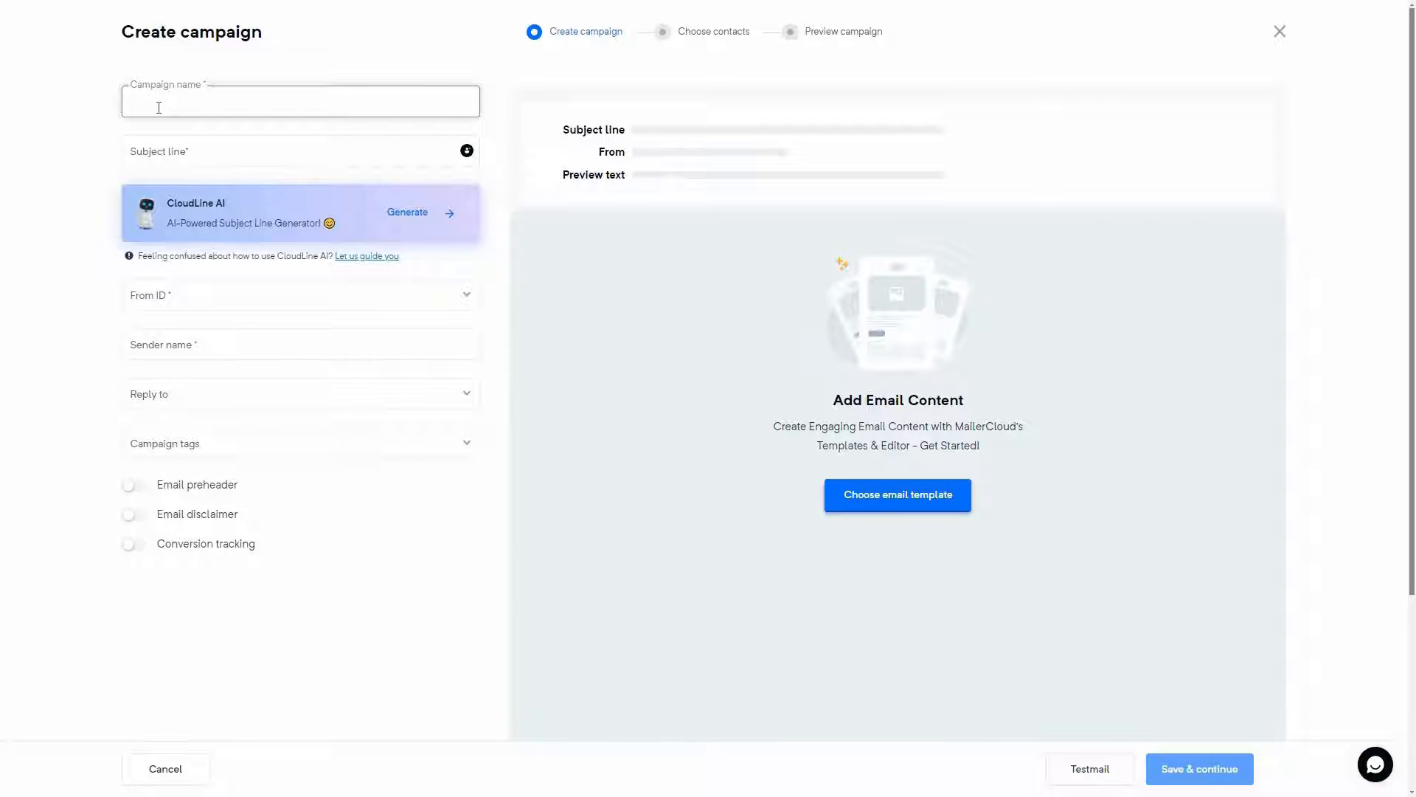
pyautogui.write('Summer Sale')
# Step: Generate subject lines with CloudLine AI from the prompt "30% off on all t-shirts" and use "Last chance: Get 30% off all t-shirts!"
pyautogui.click(217, 156)
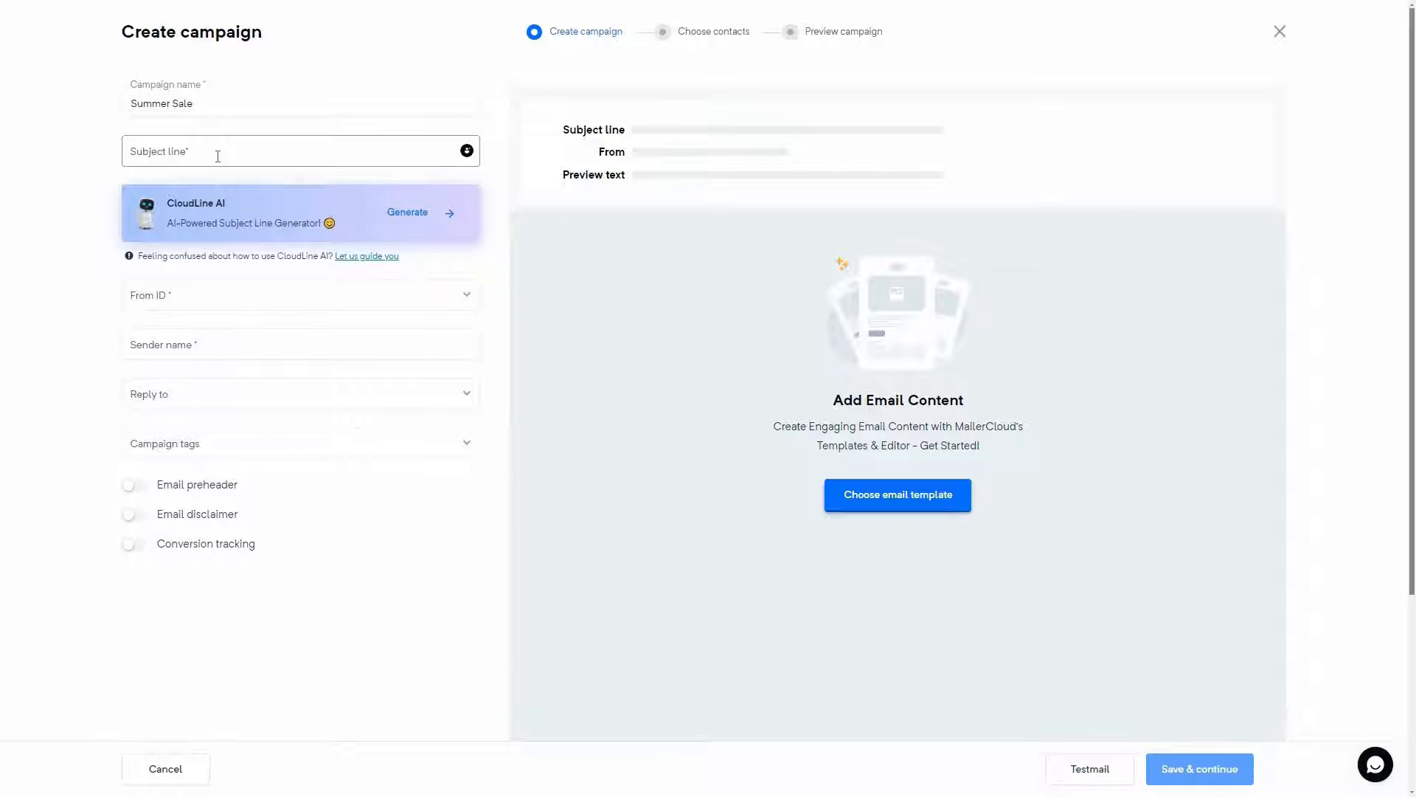
pyautogui.click(428, 214)
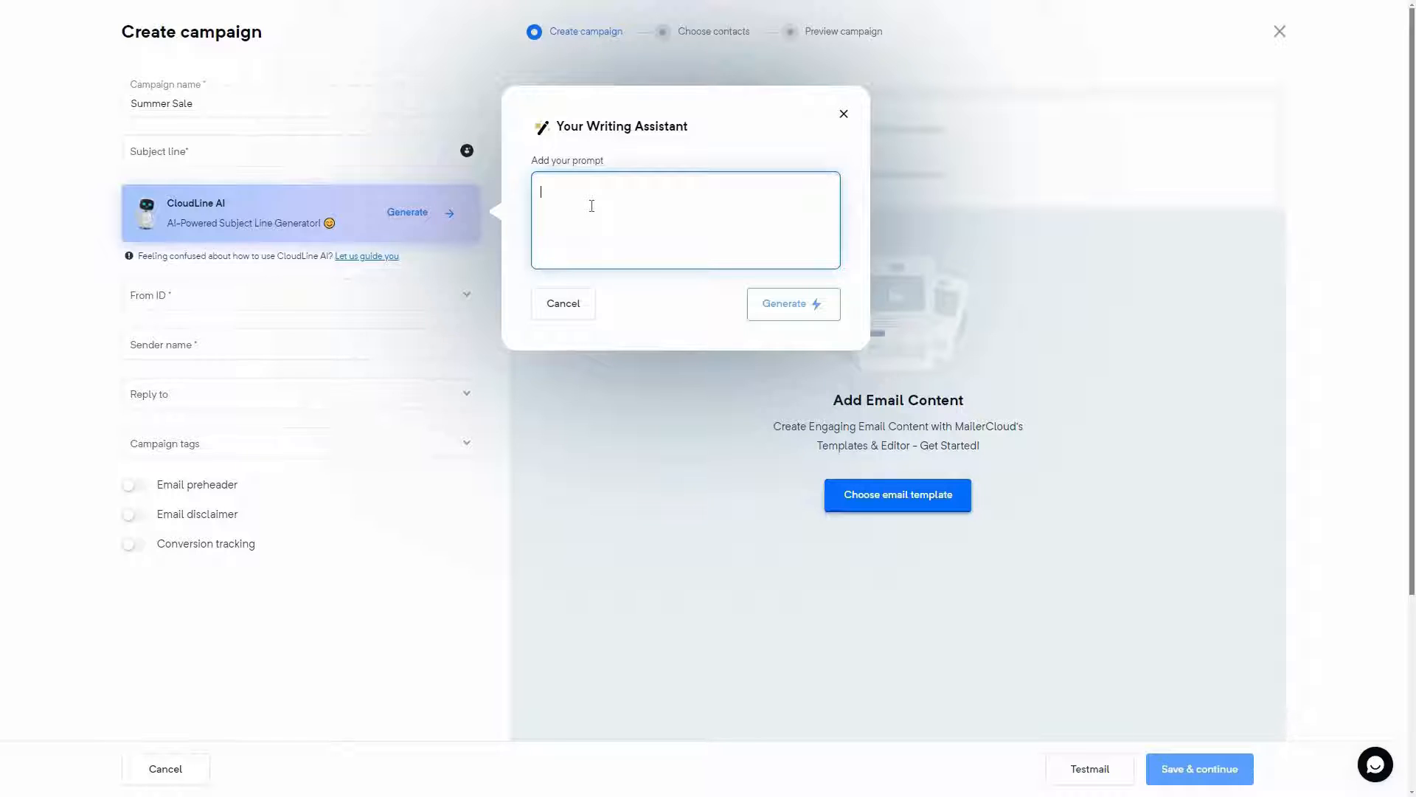
pyautogui.write('30% off on all t-shirts')
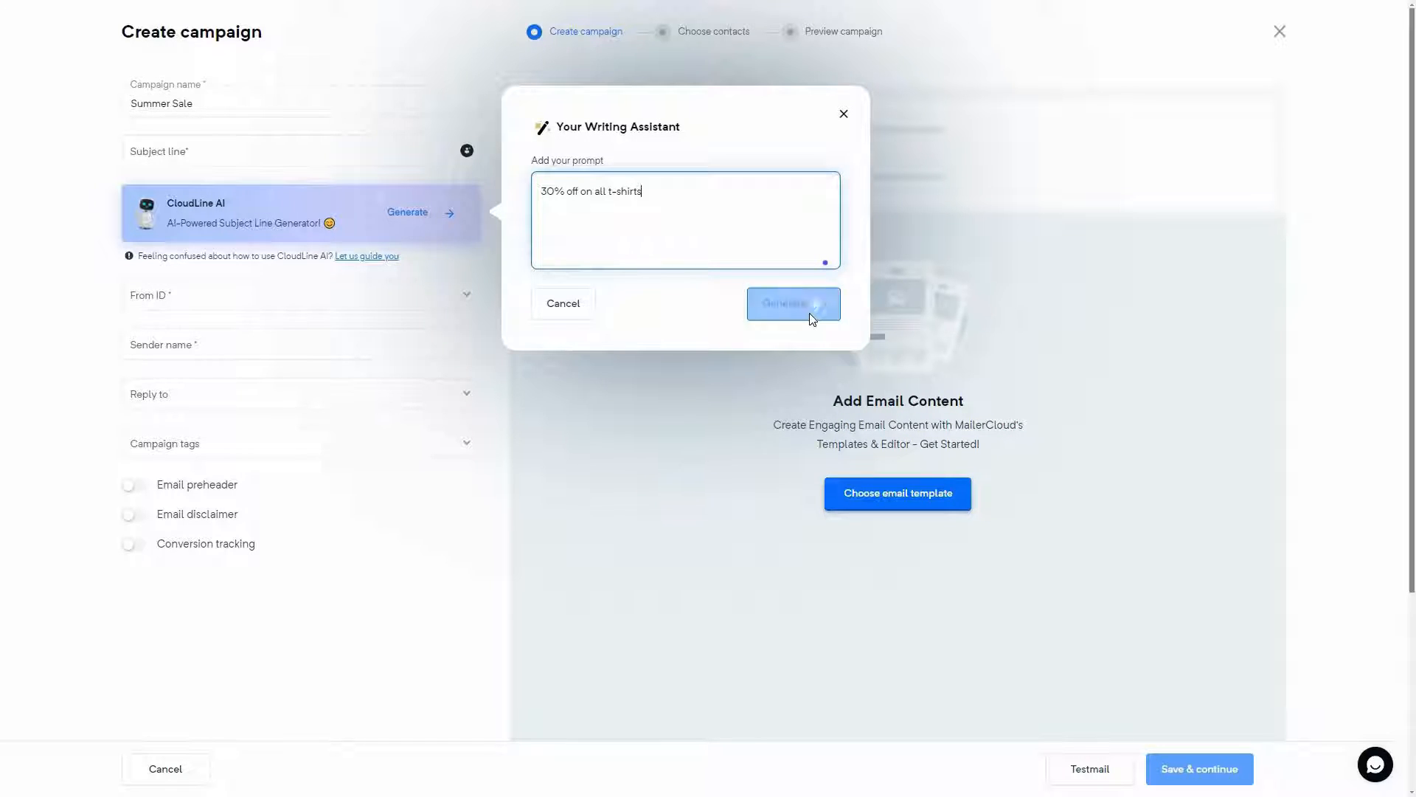
pyautogui.click(811, 317)
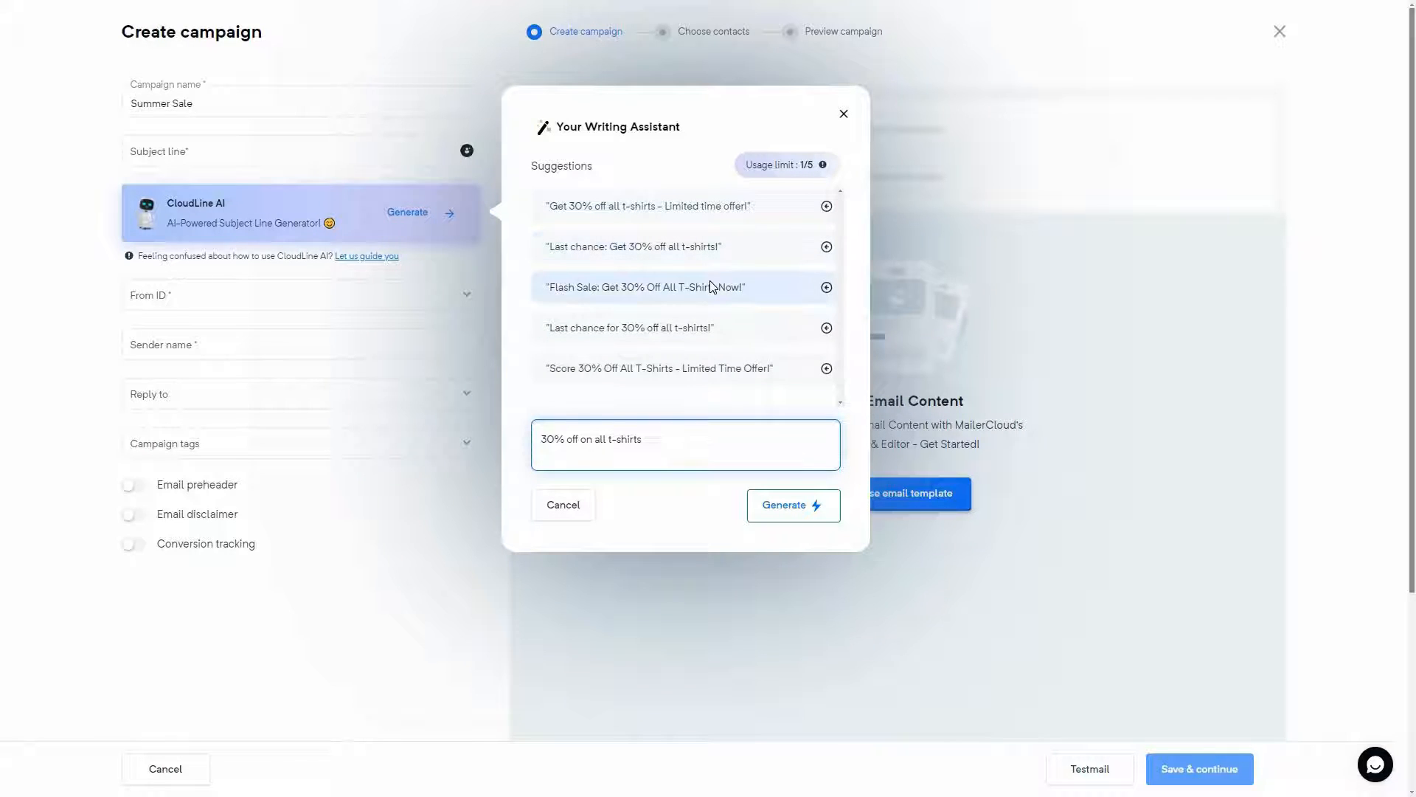
pyautogui.scroll(-1, 679, 207)
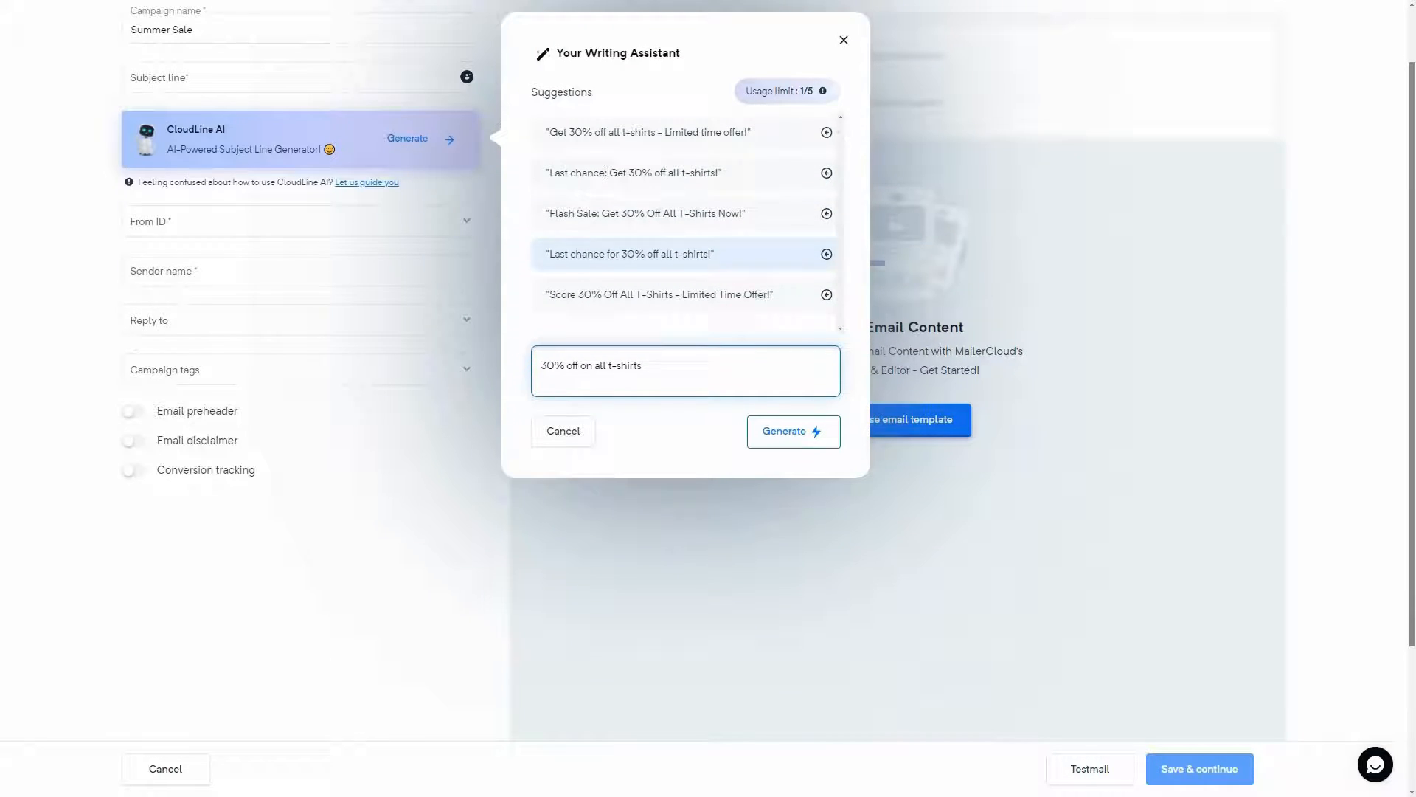
pyautogui.click(827, 173)
pyautogui.scroll(1, 145, 203)
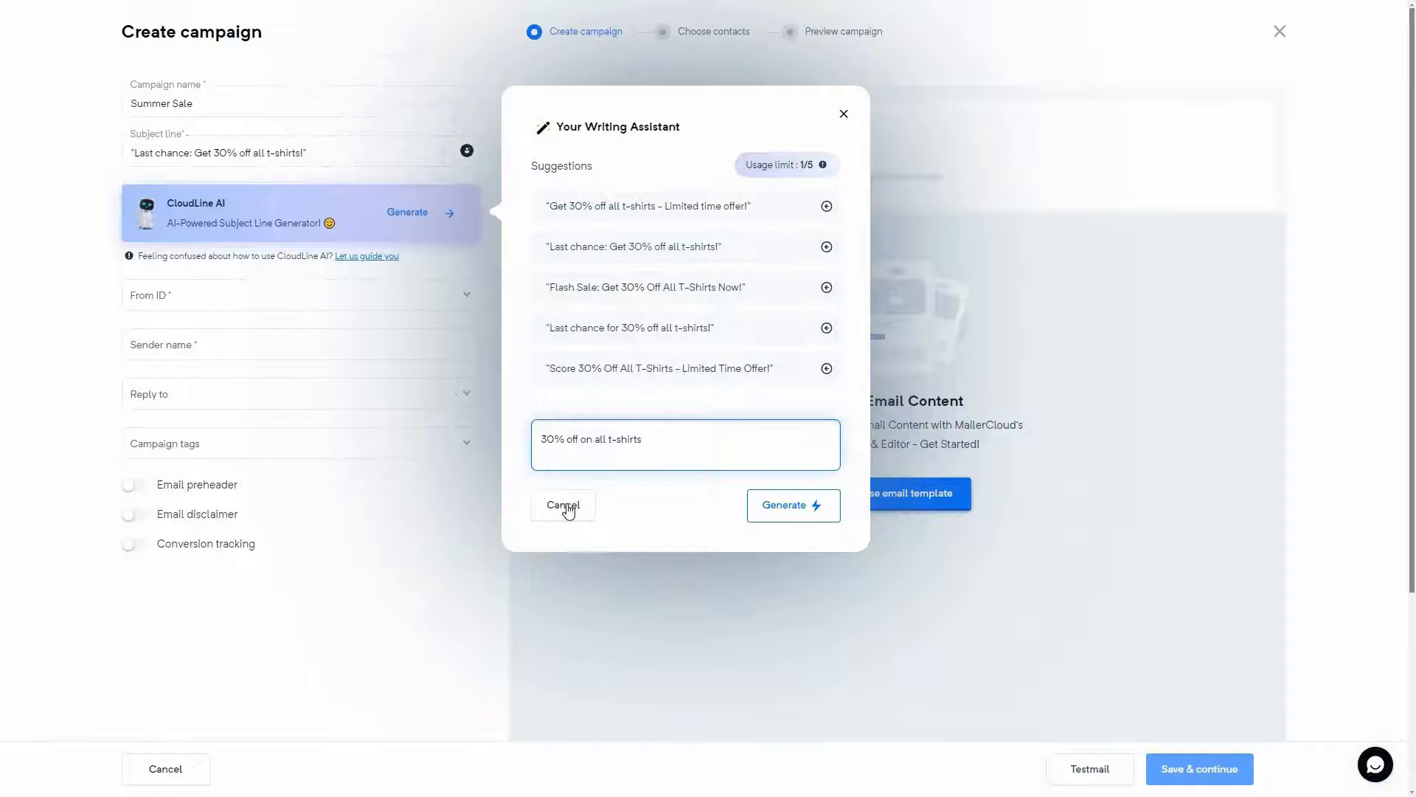
pyautogui.click(430, 334)
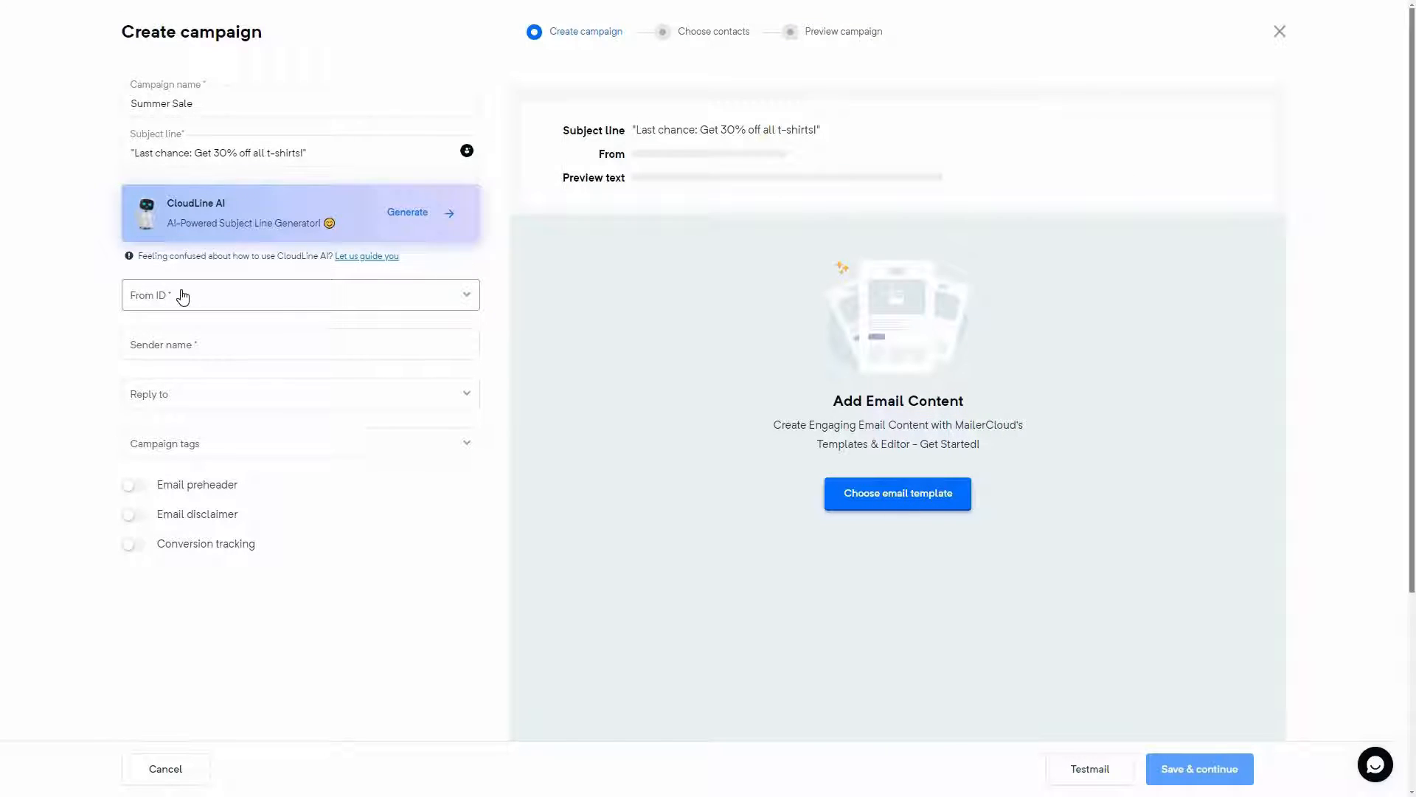
# Step: Choose the existing sender email as the campaign's From ID and check the sender name and reply-to address
pyautogui.click(182, 296)
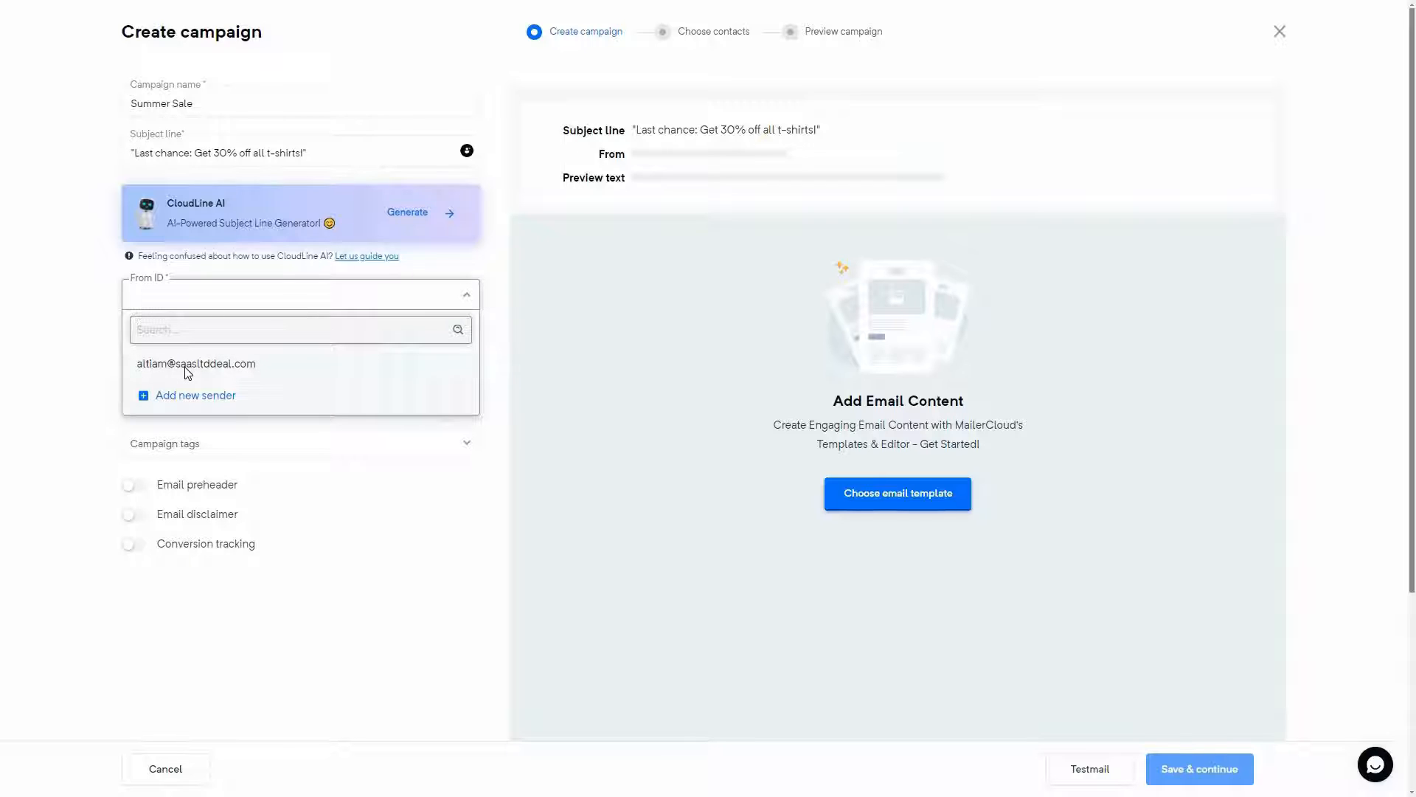
pyautogui.click(186, 369)
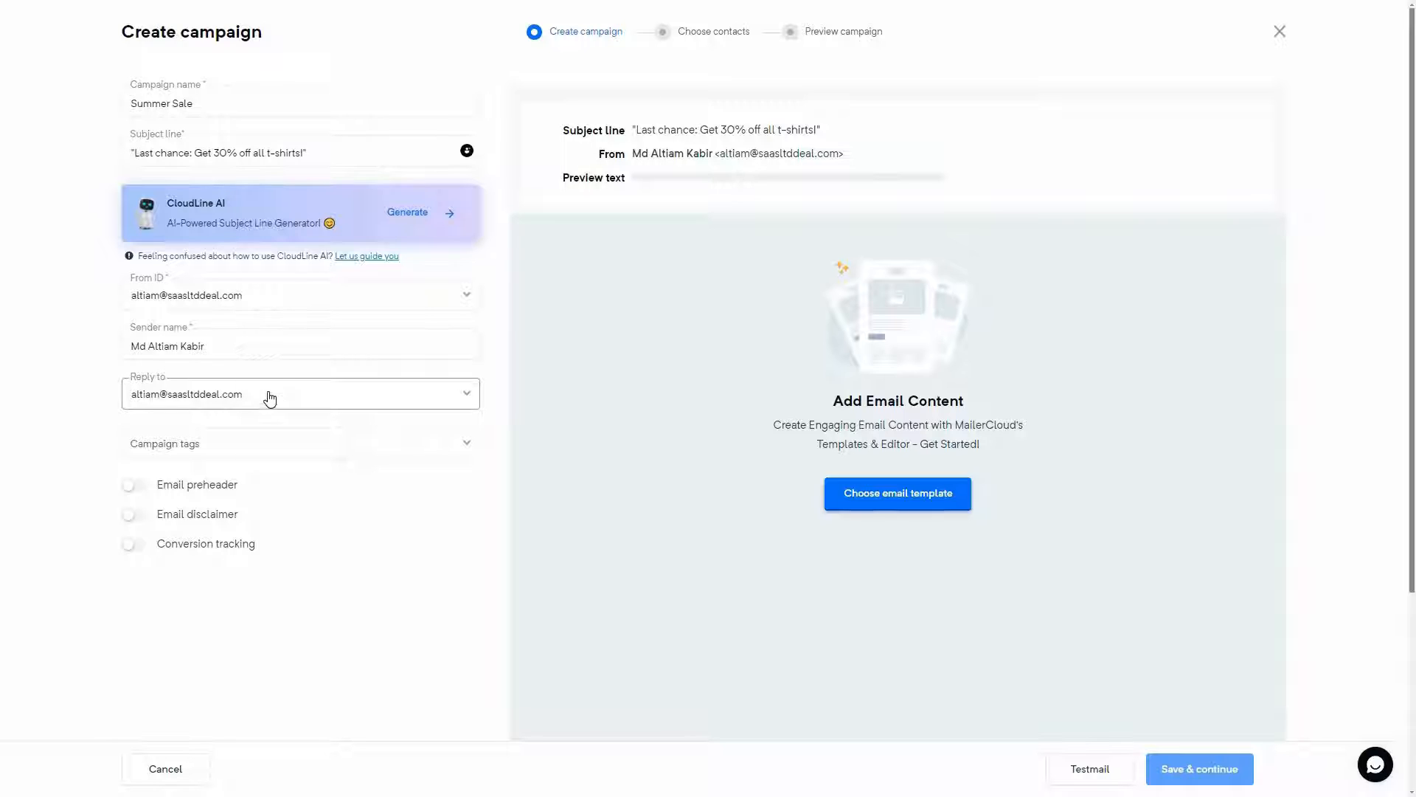
pyautogui.click(268, 350)
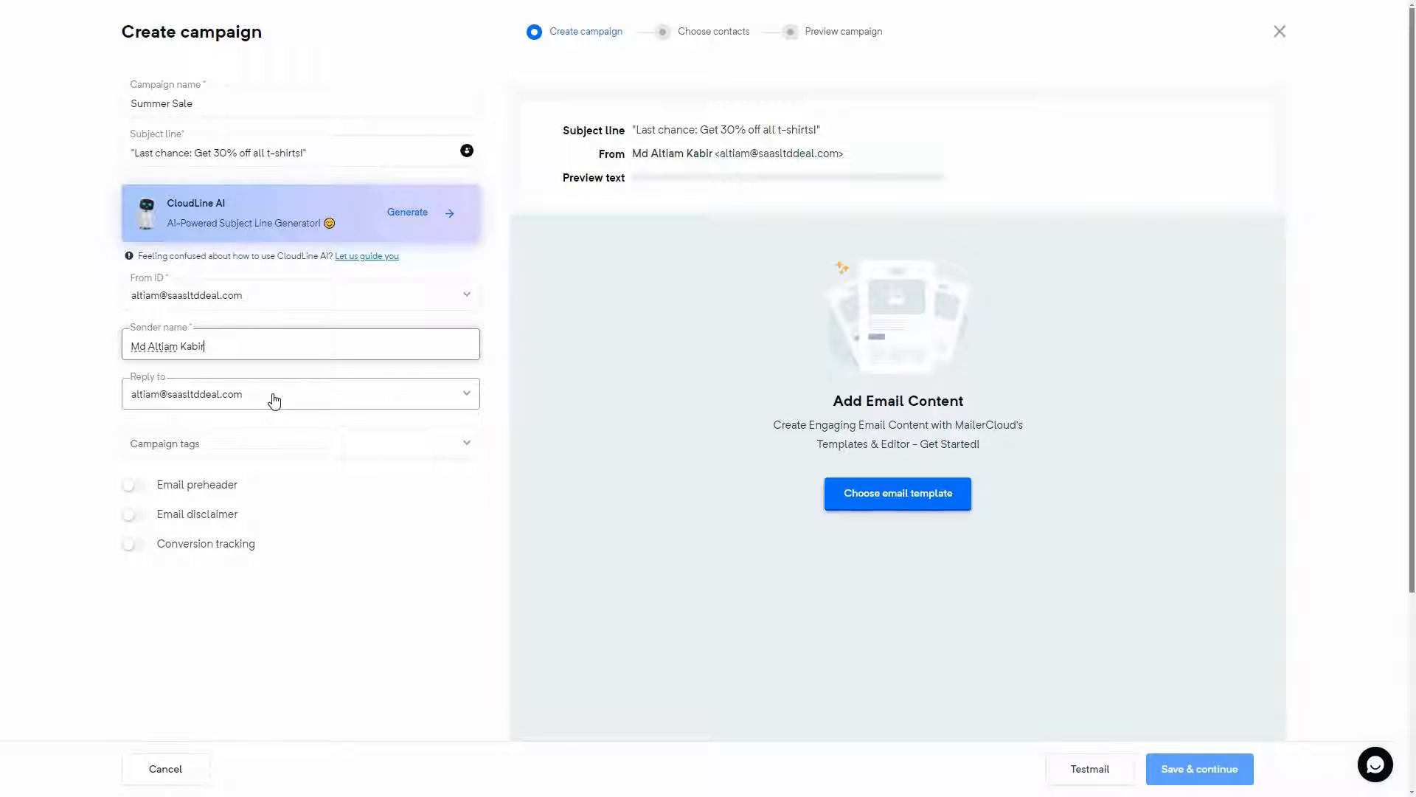
pyautogui.click(232, 405)
pyautogui.click(97, 403)
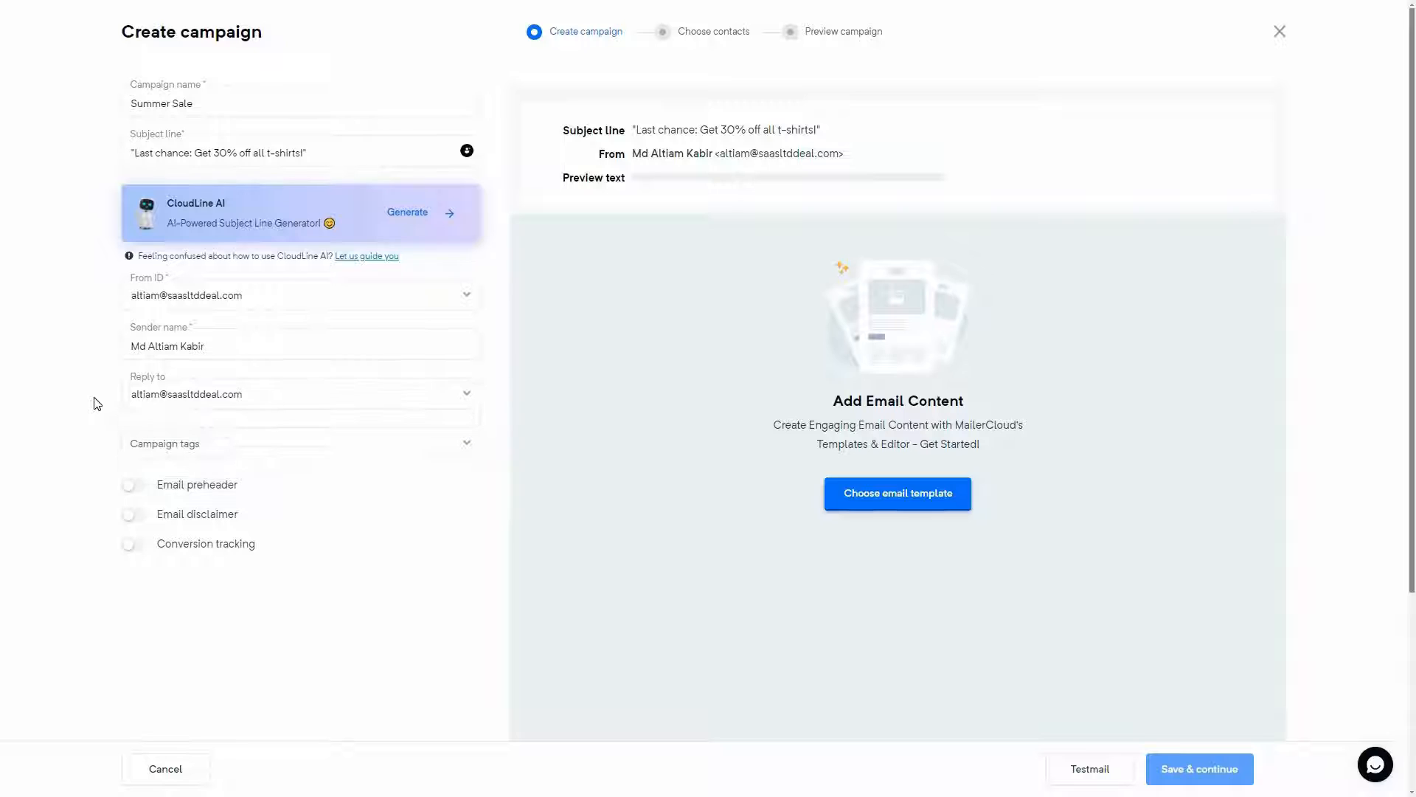
# Step: View the form for adding a new campaign tag, cancel it and assign the promotional tag to the campaign
pyautogui.click(185, 452)
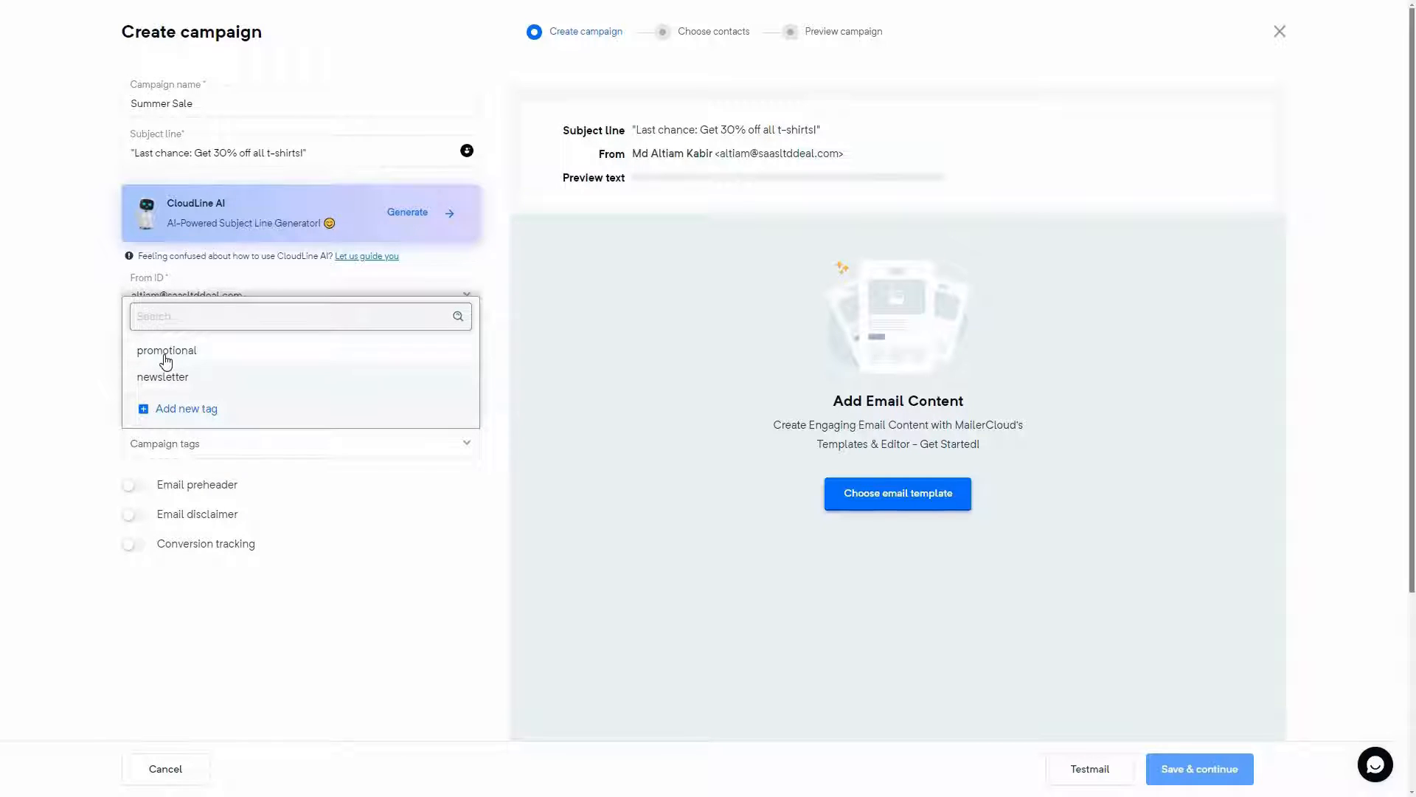
pyautogui.click(170, 409)
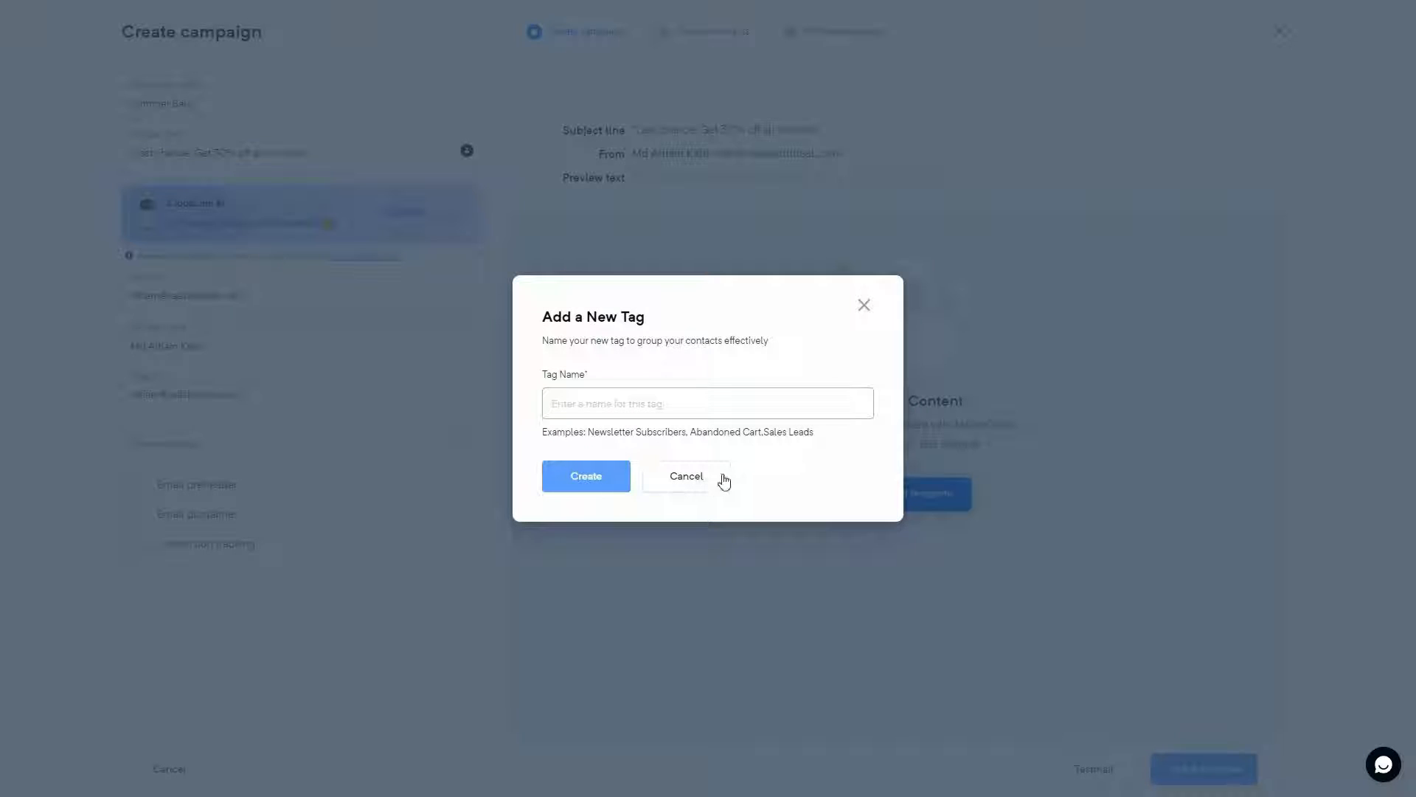
pyautogui.click(723, 479)
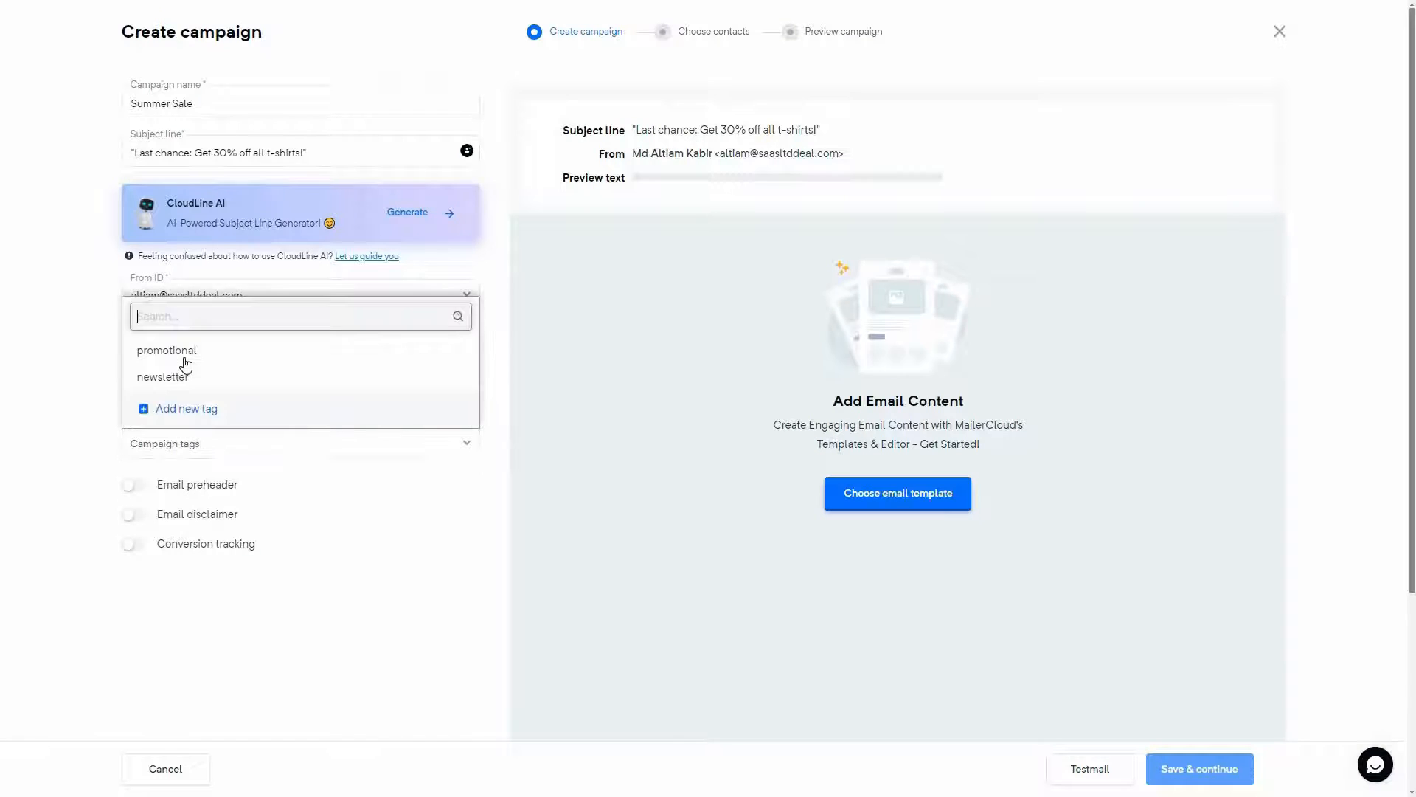
pyautogui.click(222, 352)
pyautogui.click(309, 480)
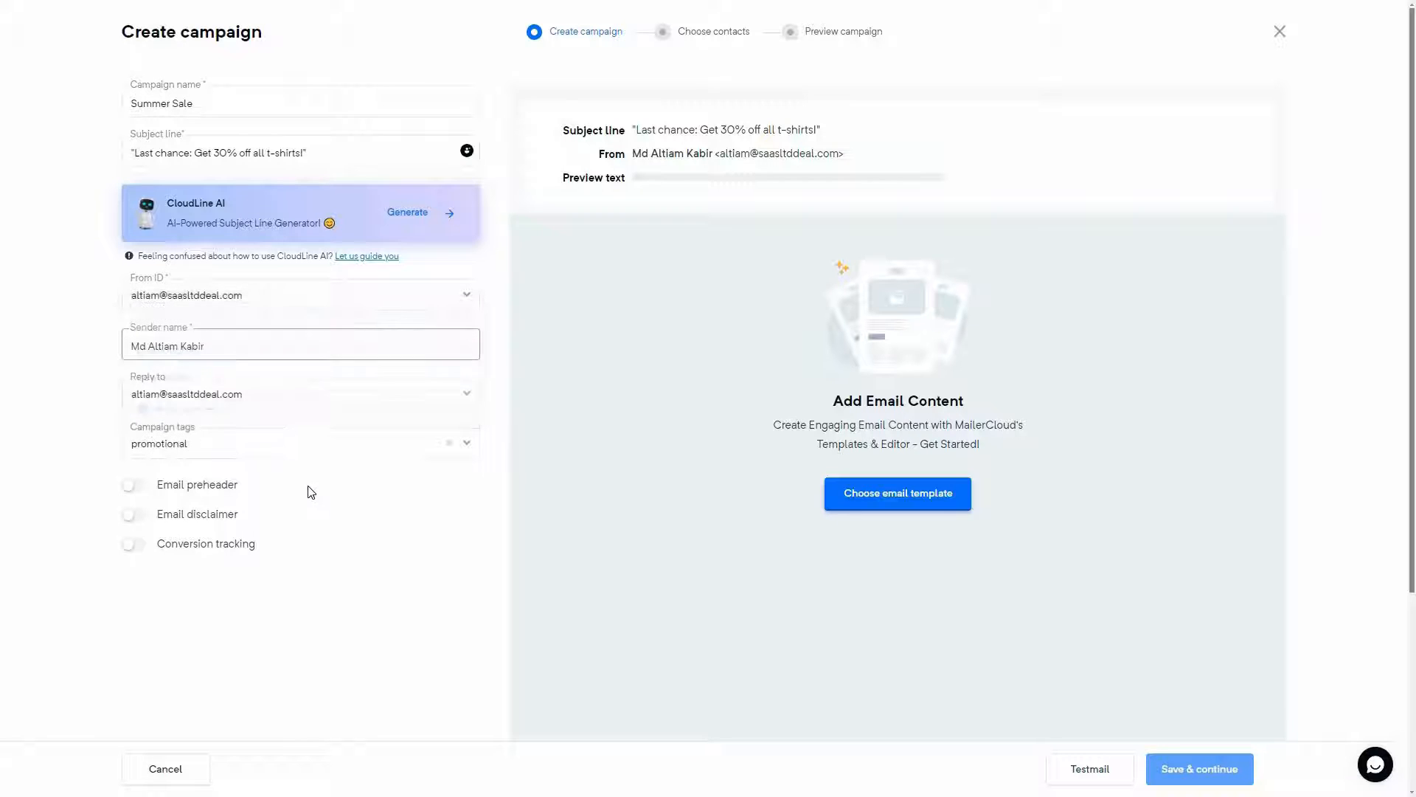
# Step: Try the Email preheader and Email disclaimer options of the campaign and switch both back off
pyautogui.click(137, 515)
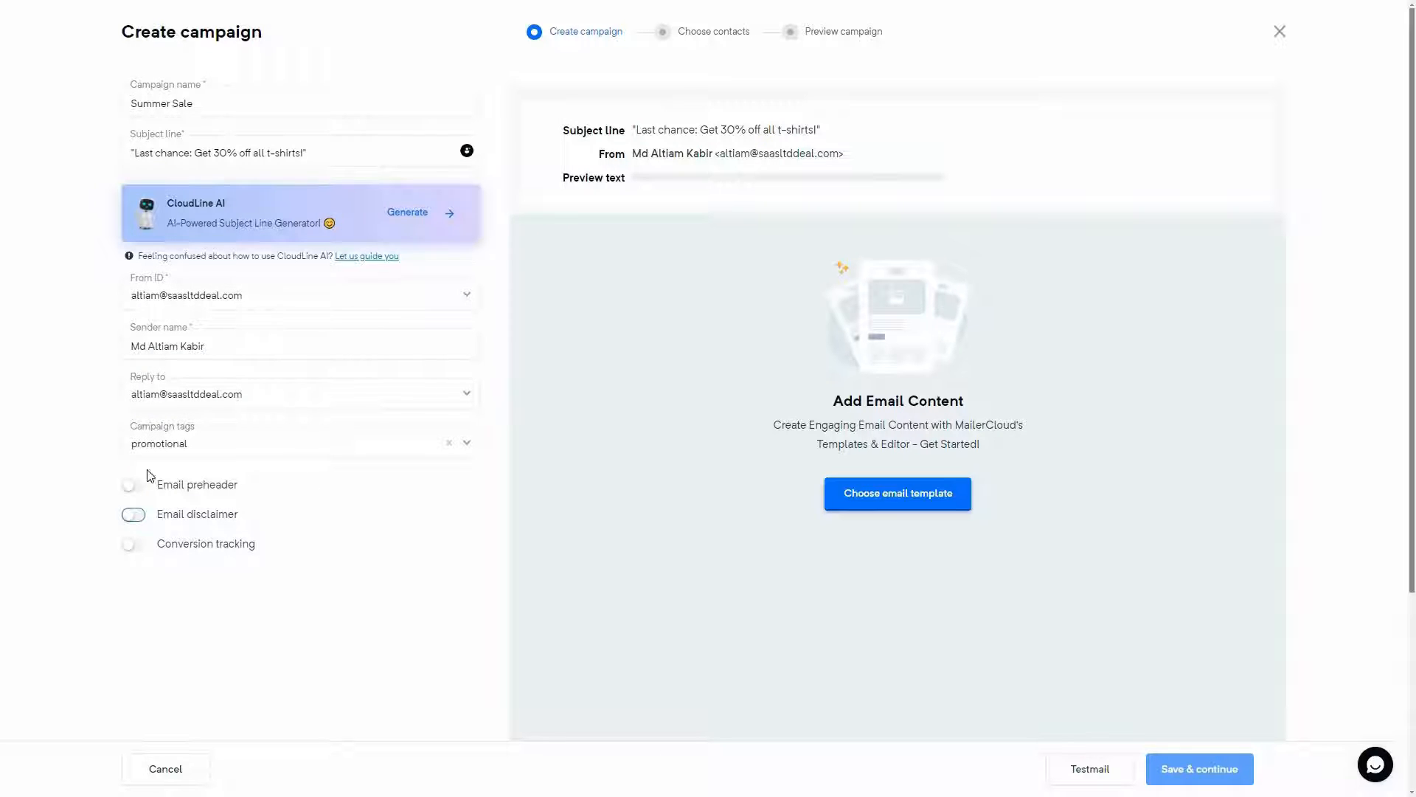
pyautogui.scroll(-1, 139, 415)
pyautogui.click(135, 412)
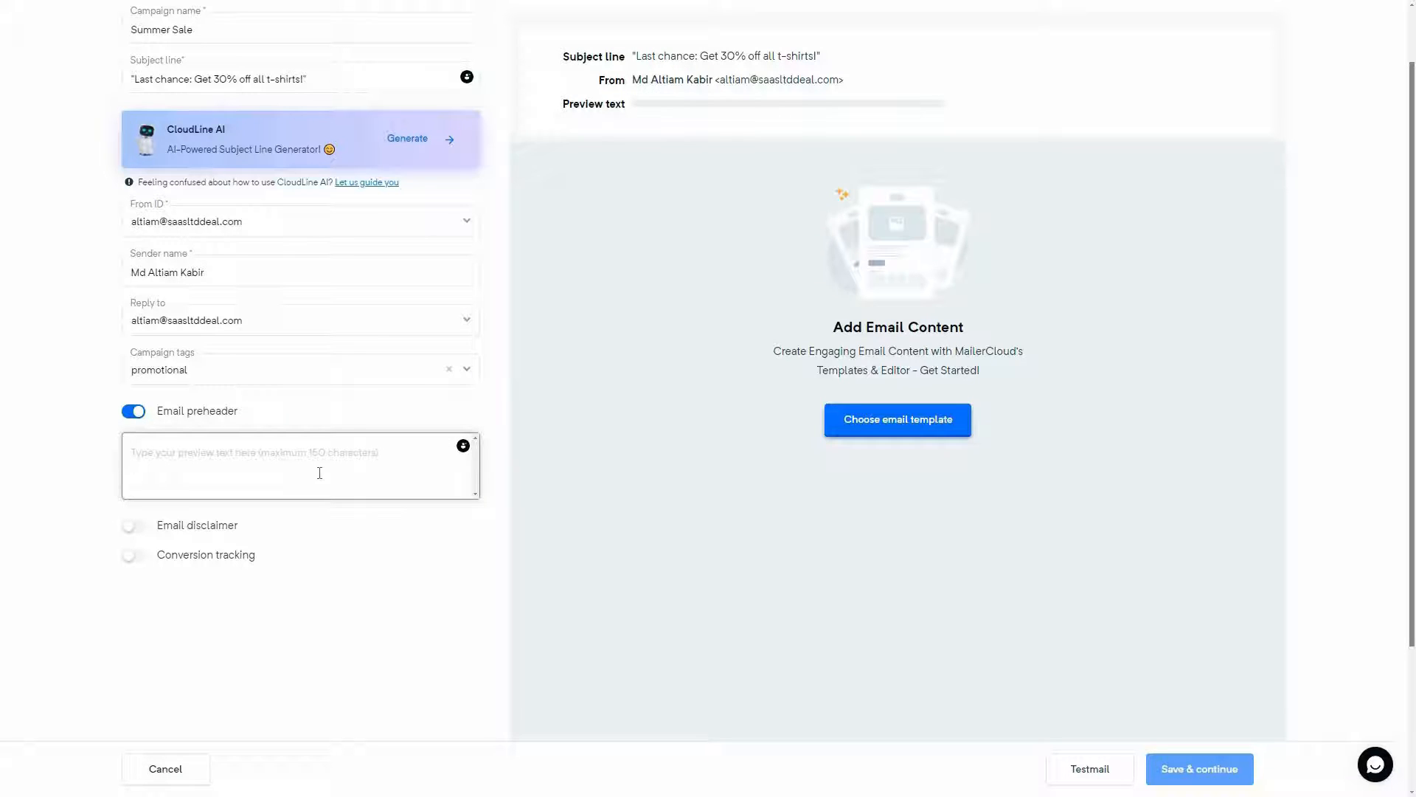
pyautogui.click(136, 414)
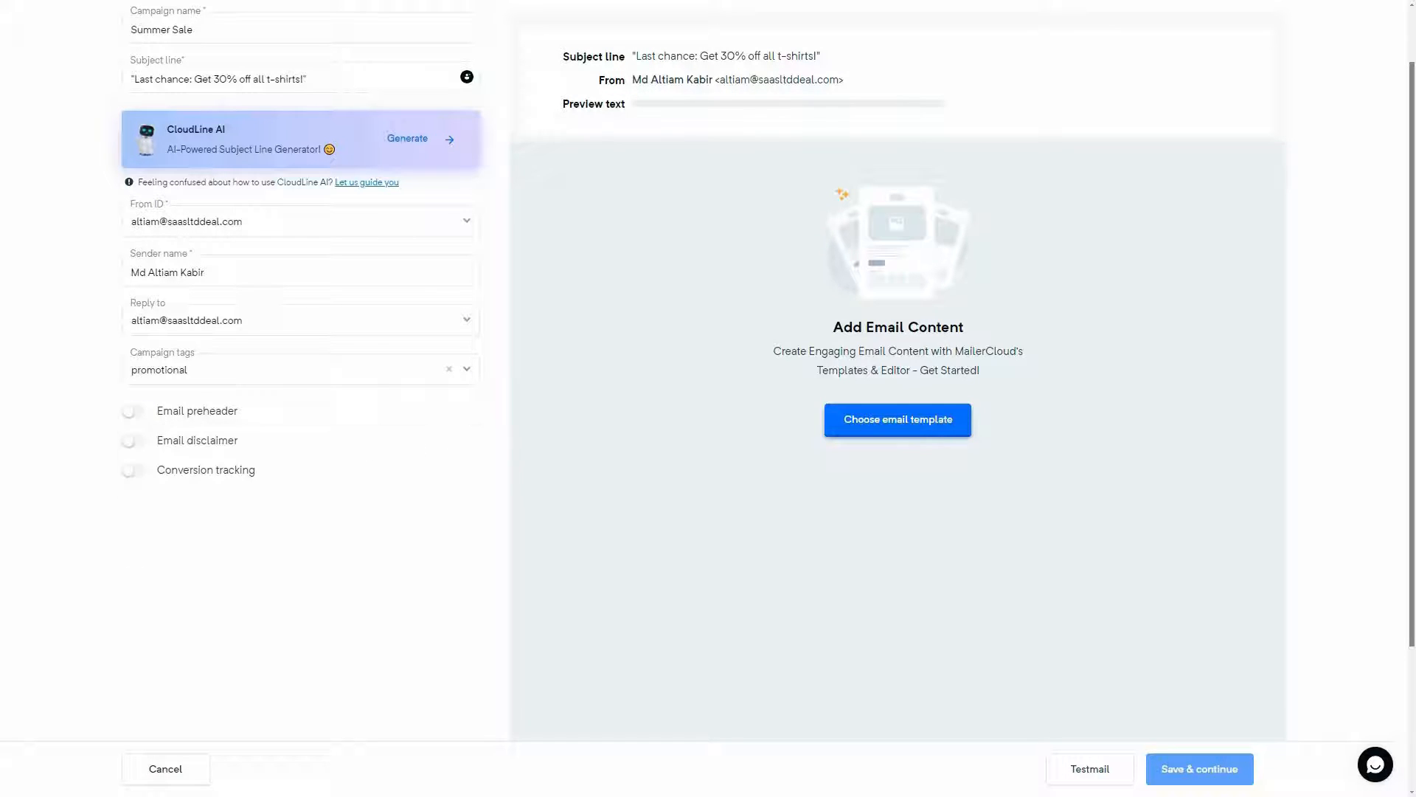
pyautogui.click(134, 440)
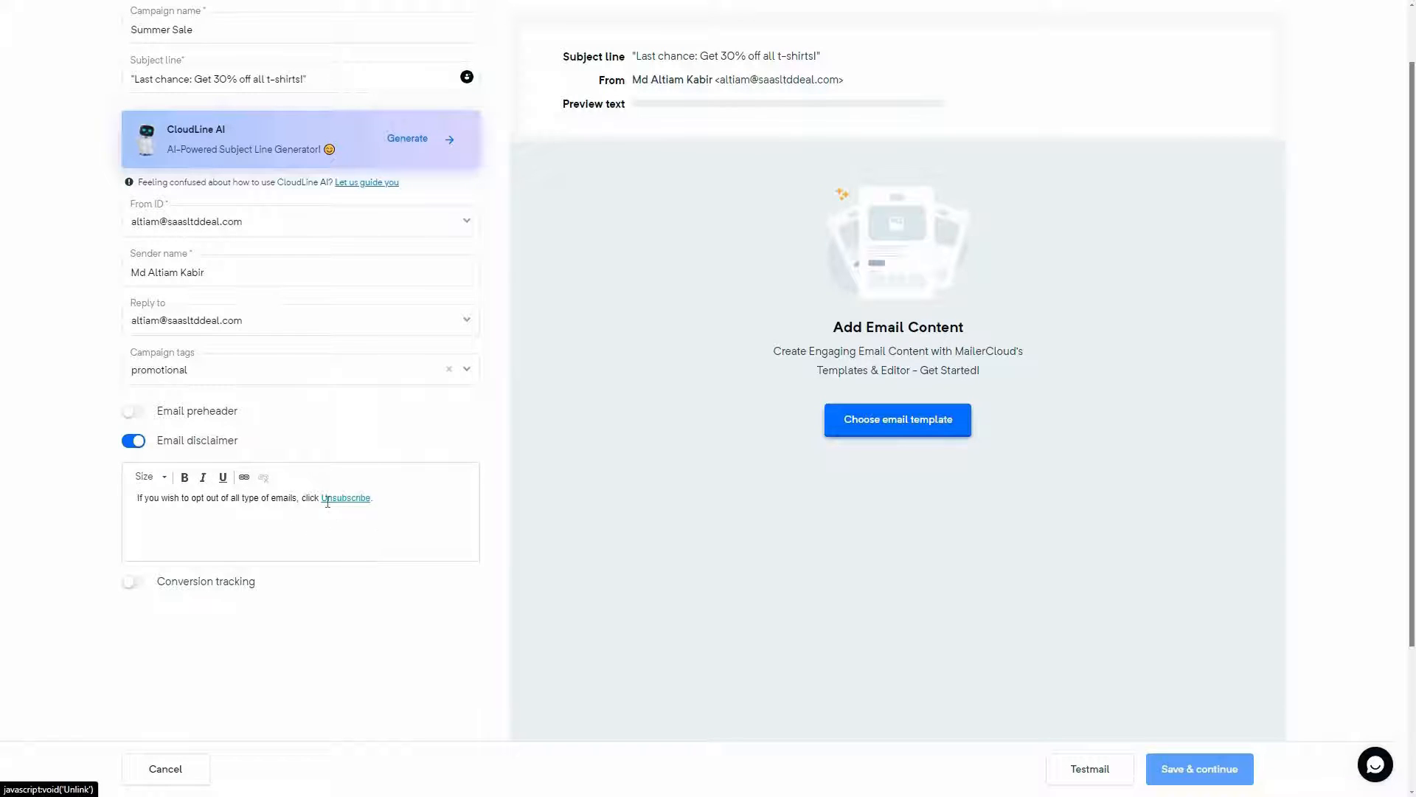
pyautogui.click(133, 441)
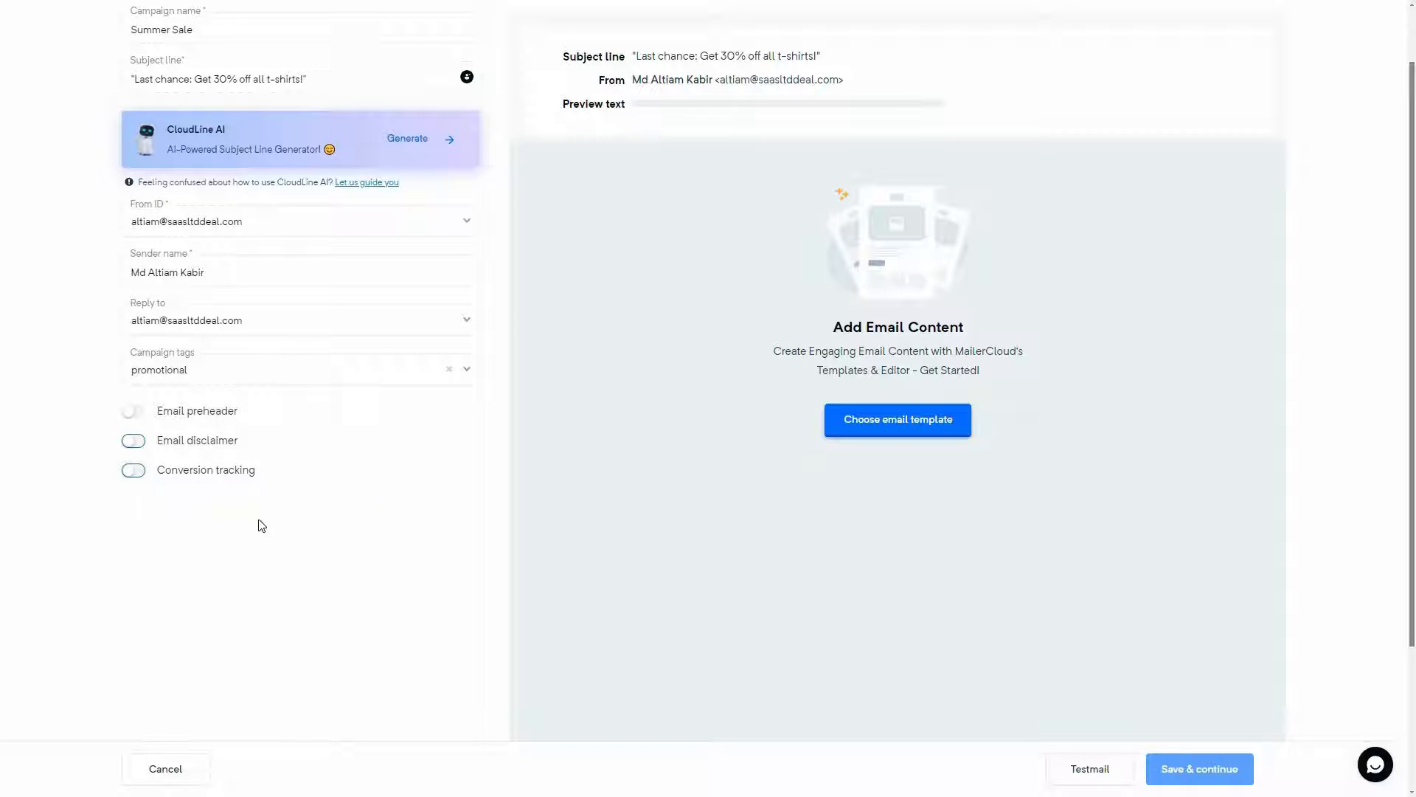
pyautogui.scroll(1, 517, 531)
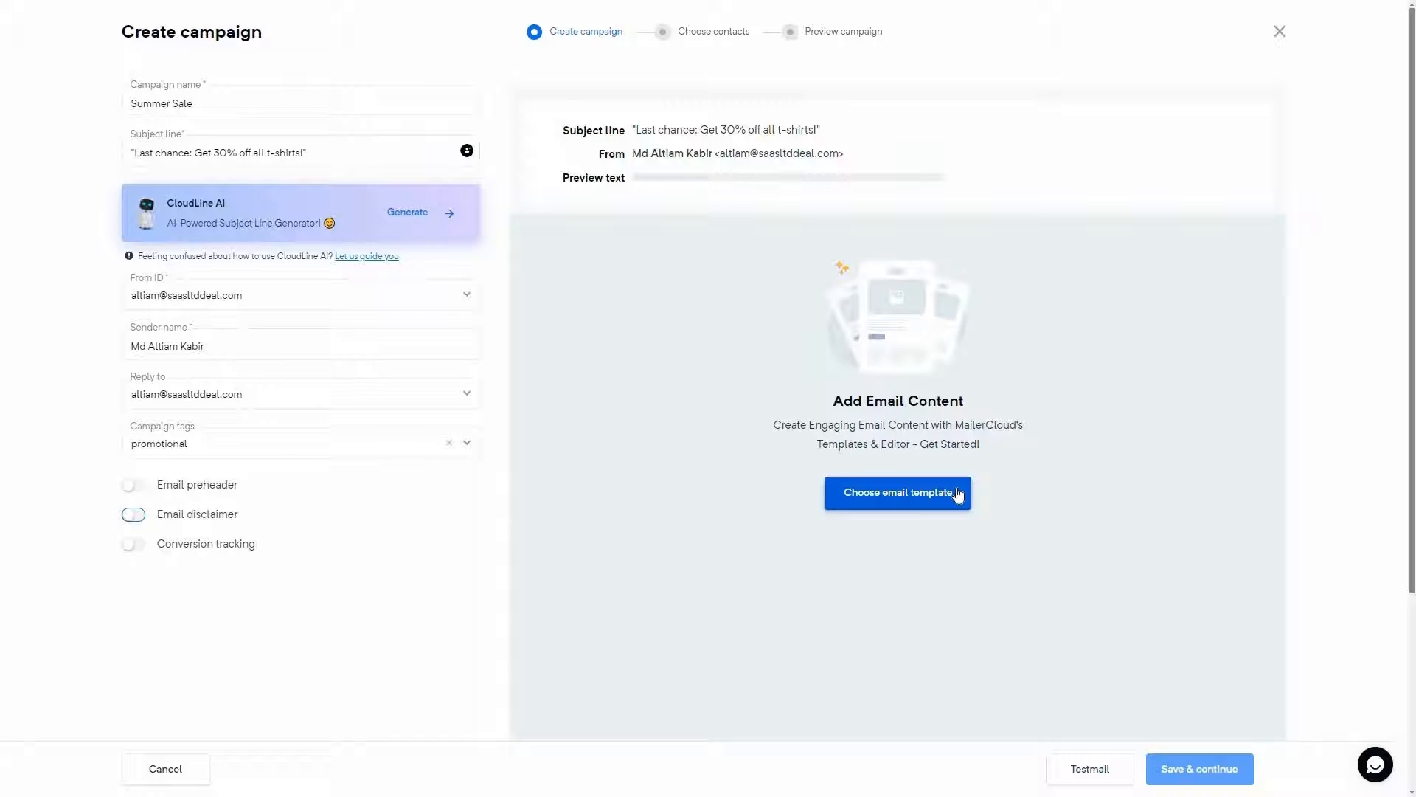
# Step: Browse the first two pages of the Template Gallery for the email content and return to the template options
pyautogui.click(906, 502)
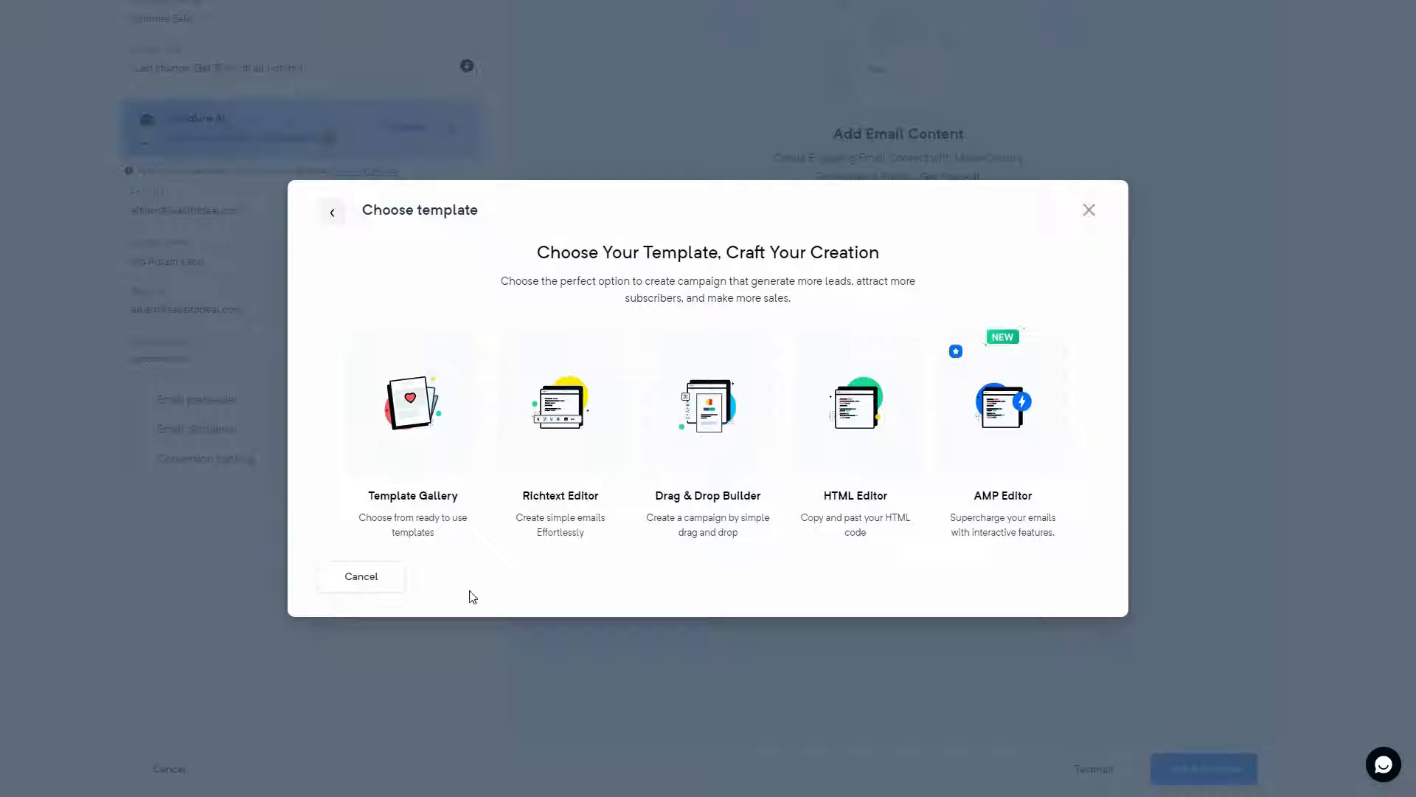
pyautogui.click(413, 461)
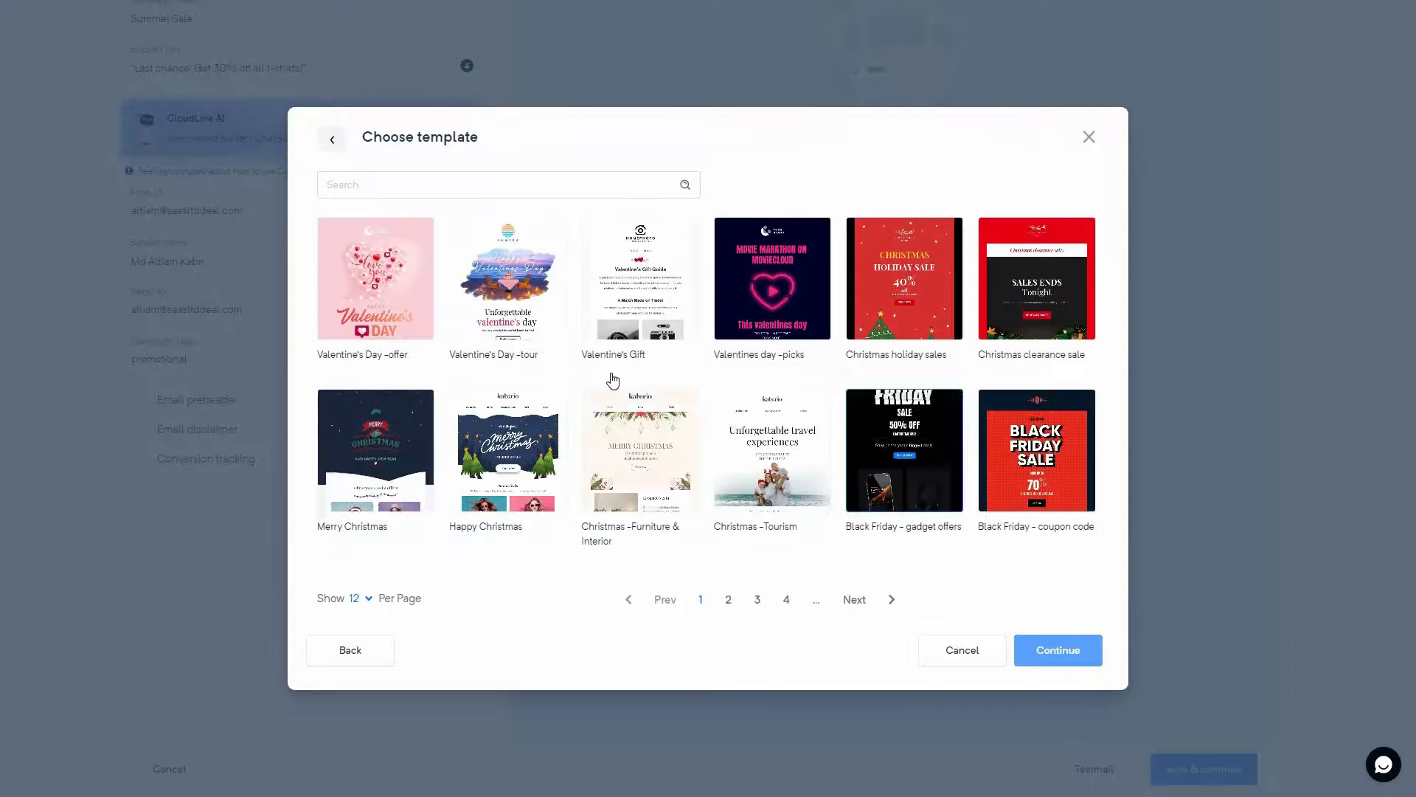
pyautogui.click(891, 599)
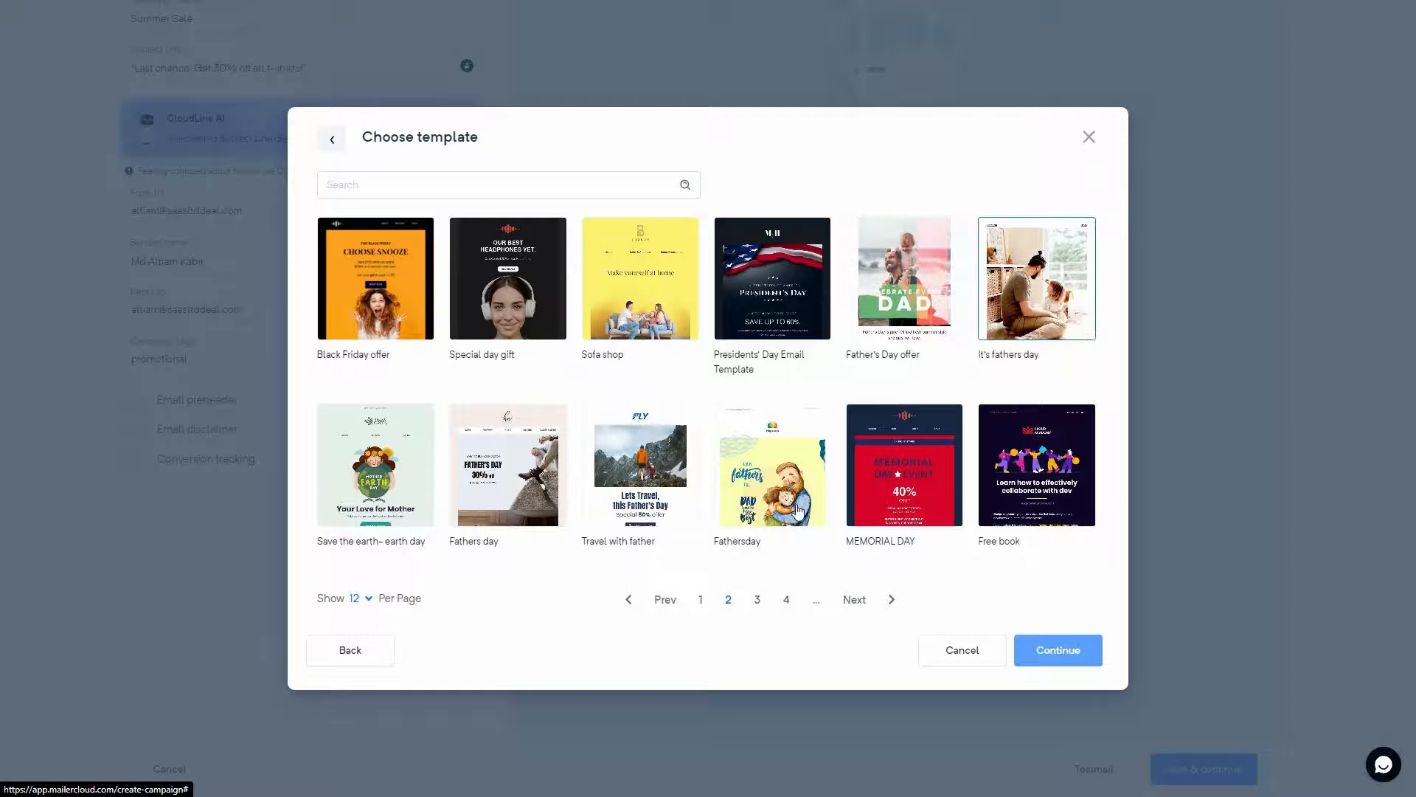
pyautogui.click(968, 654)
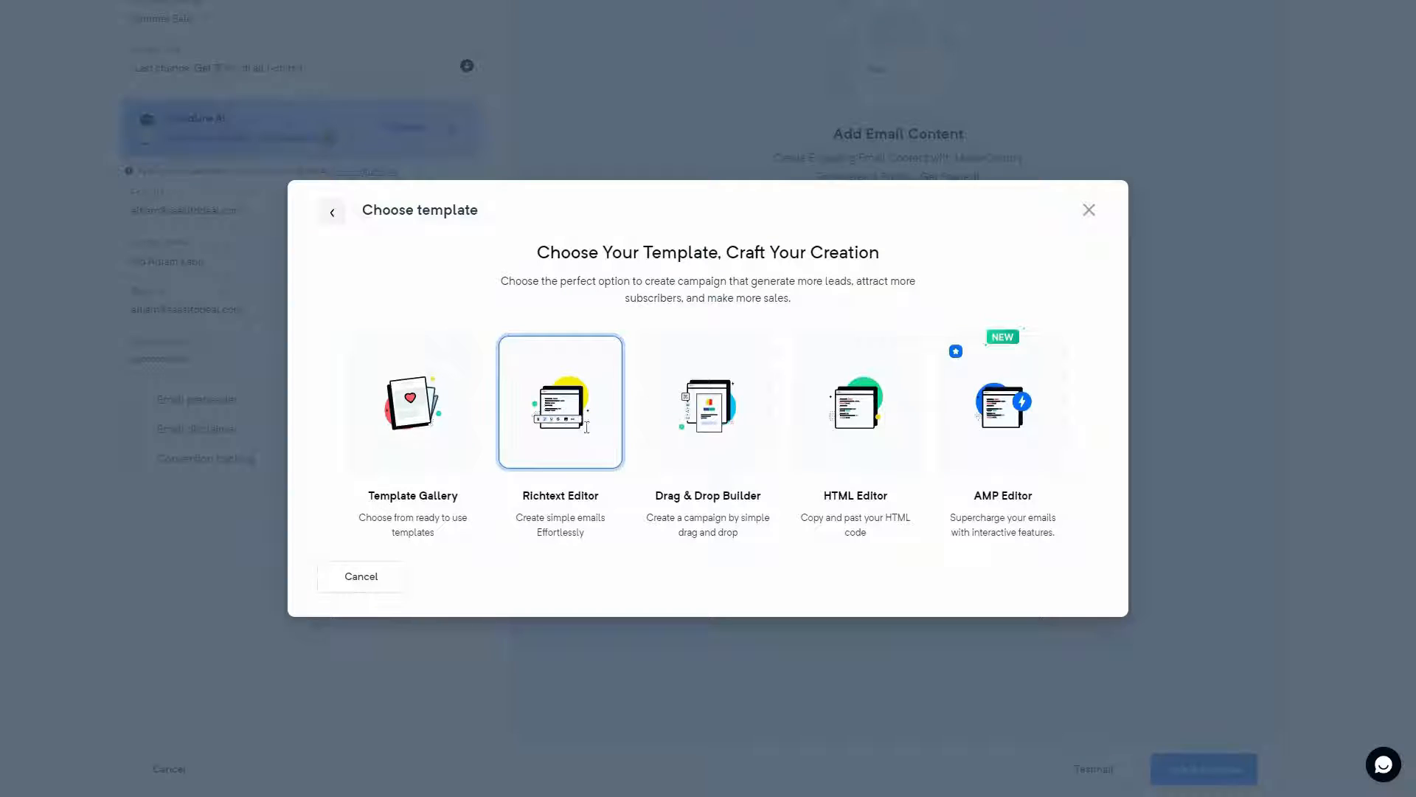
# Step: Open the Richtext Editor, try and undo the Middle name personalisation in its plain text version, and return to the HTML version
pyautogui.click(587, 427)
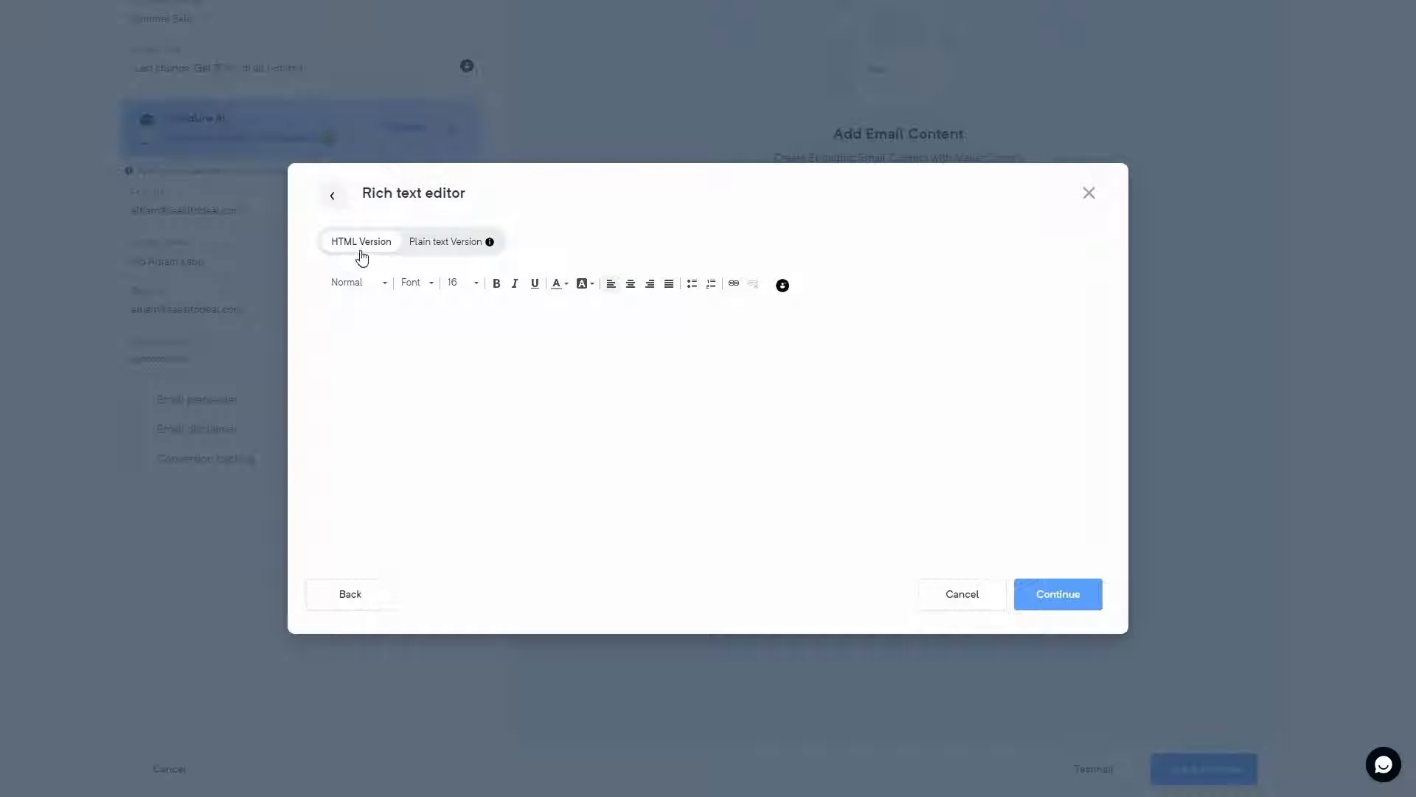
pyautogui.click(455, 253)
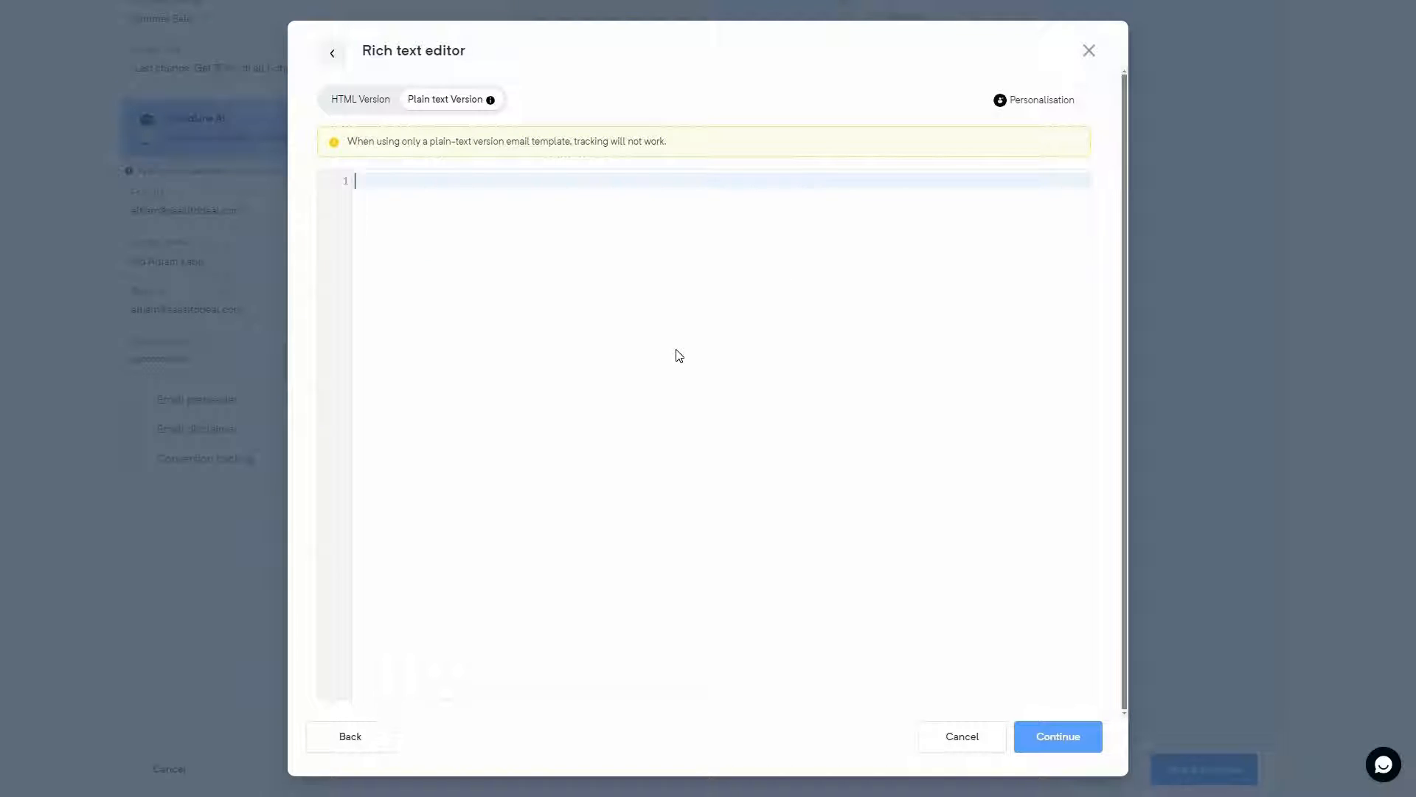
pyautogui.click(1053, 110)
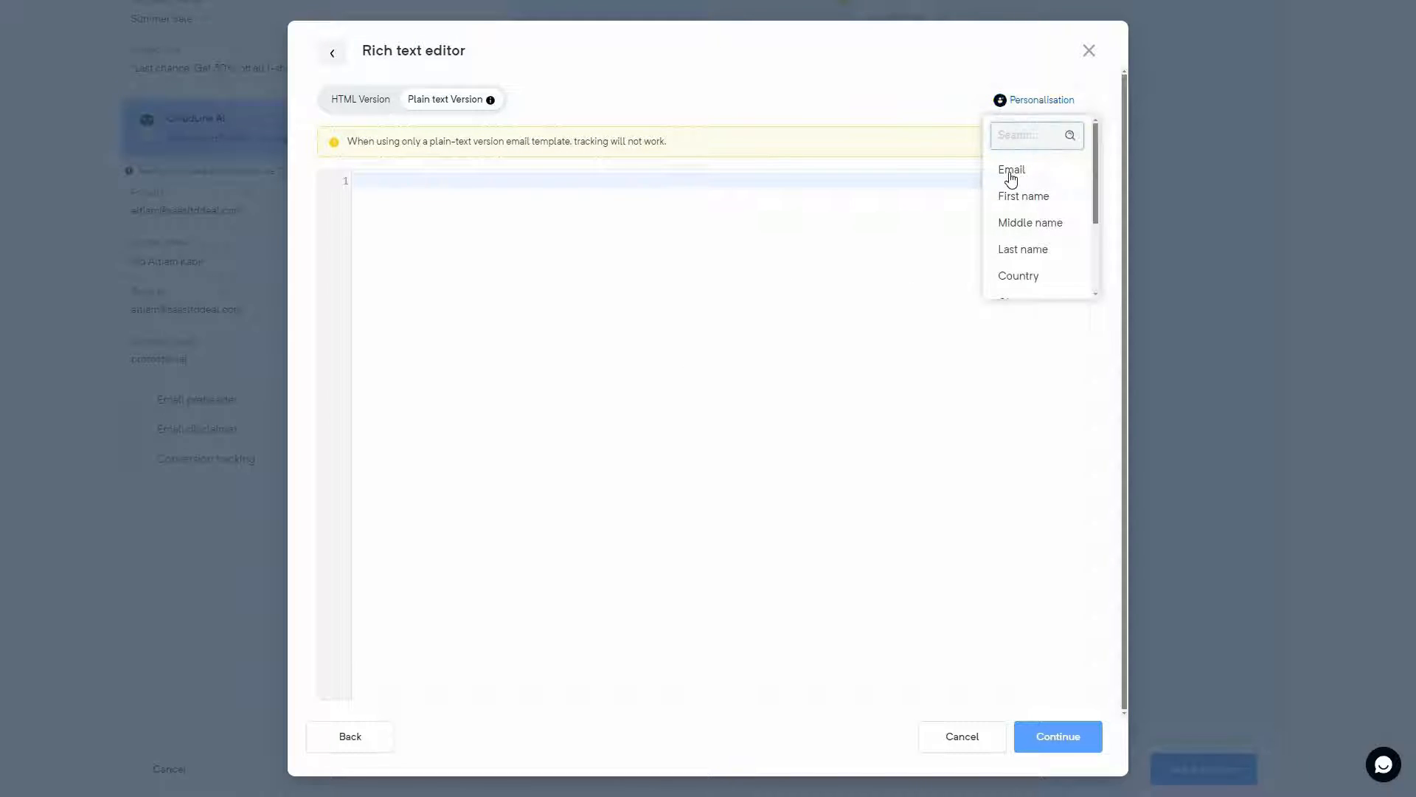
pyautogui.click(1030, 222)
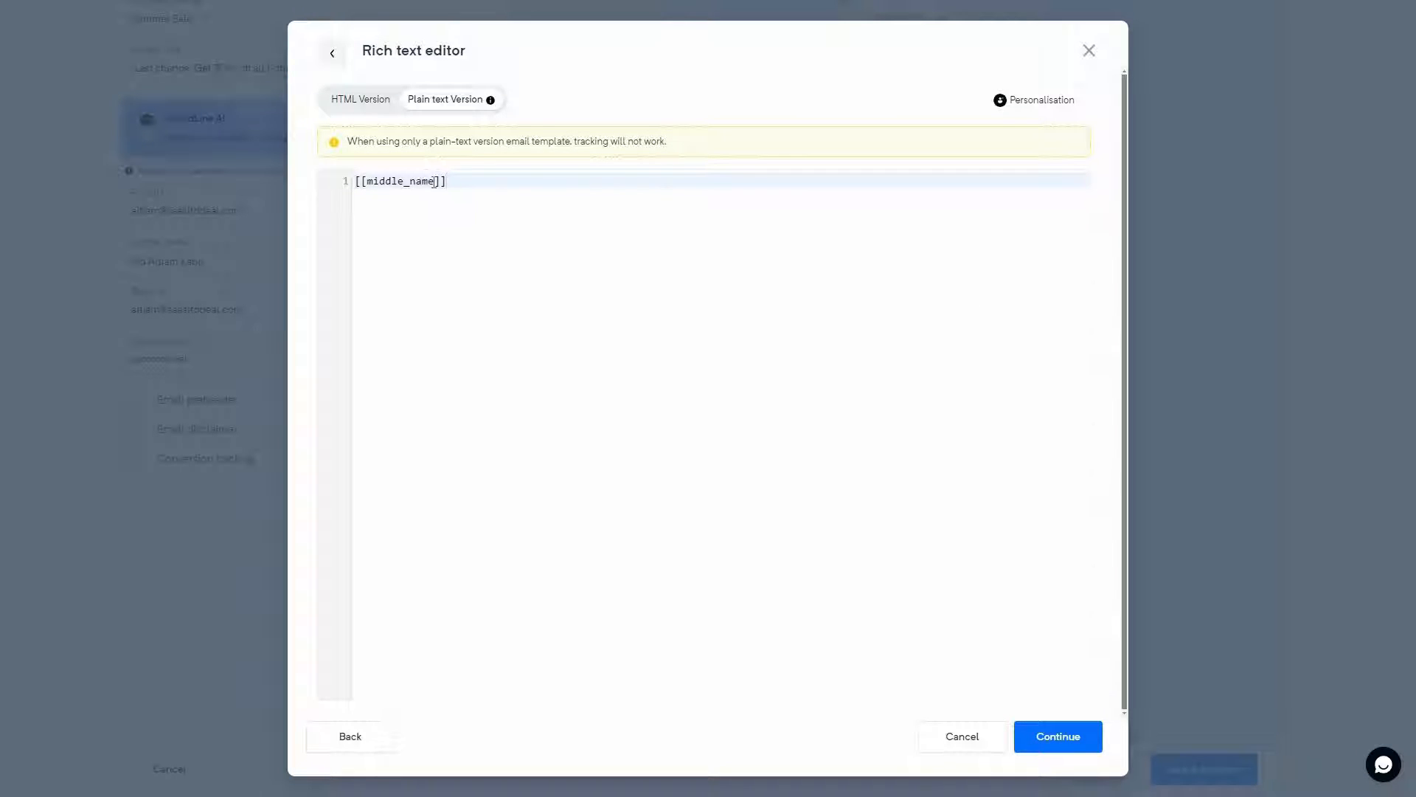
pyautogui.hotkey('ctrl', 'z')
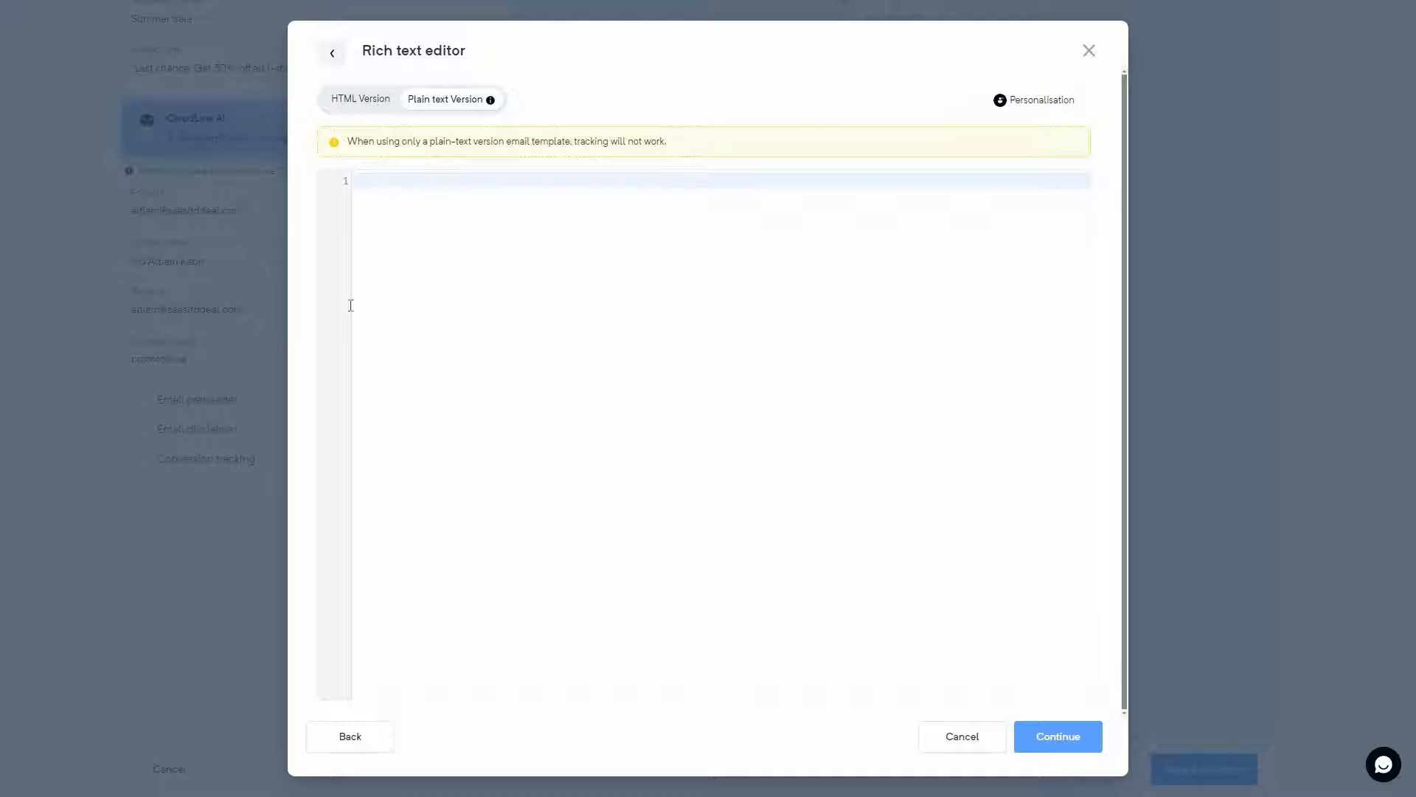
pyautogui.click(361, 99)
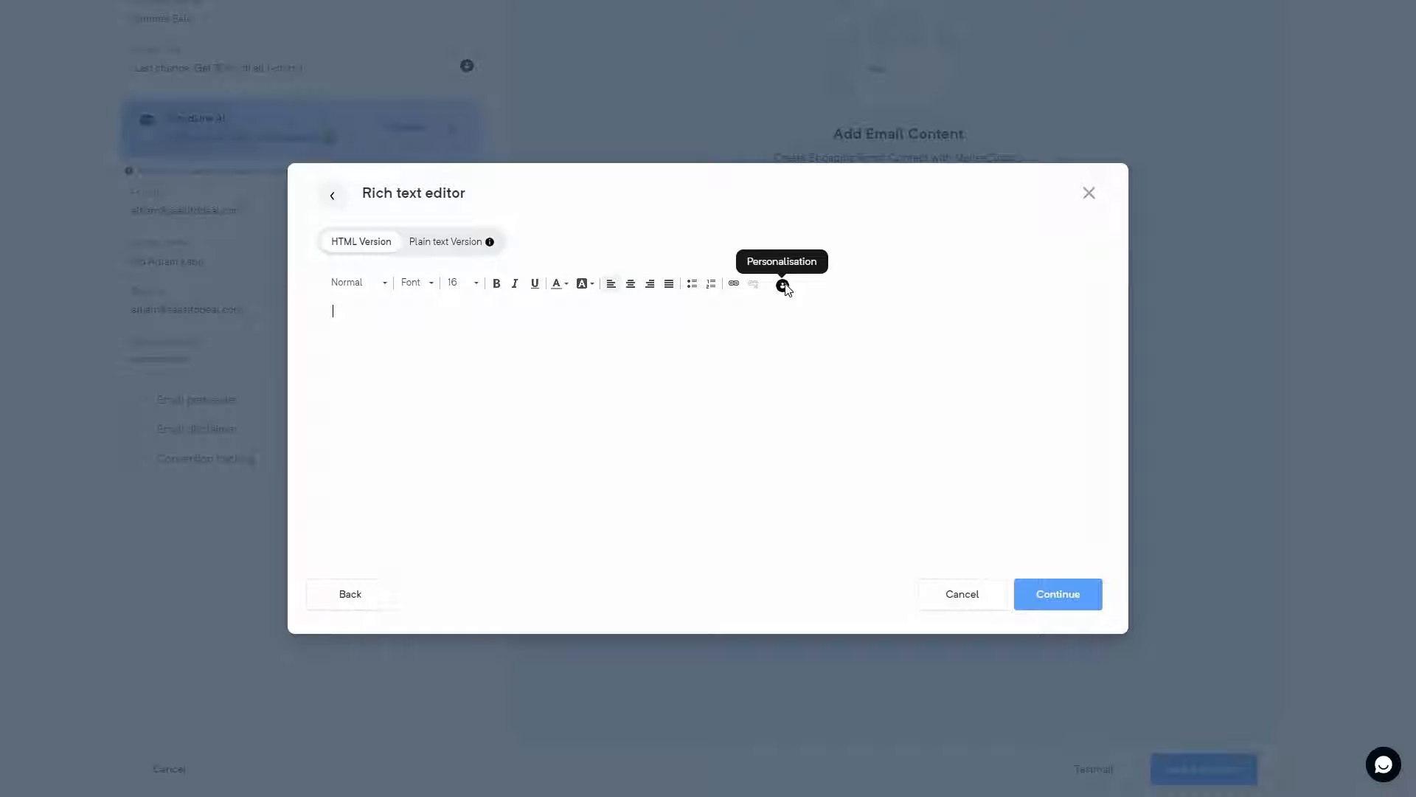
# Step: Look through the personalisation fields offered in the HTML version of the Richtext Editor
pyautogui.click(783, 286)
pyautogui.press('Down')
pyautogui.press('Down')
pyautogui.press('Down')
pyautogui.press('Down')
pyautogui.press('Down')
pyautogui.press('Down')
pyautogui.press('Down')
pyautogui.press('Down')
pyautogui.press('Down')
pyautogui.press('Down')
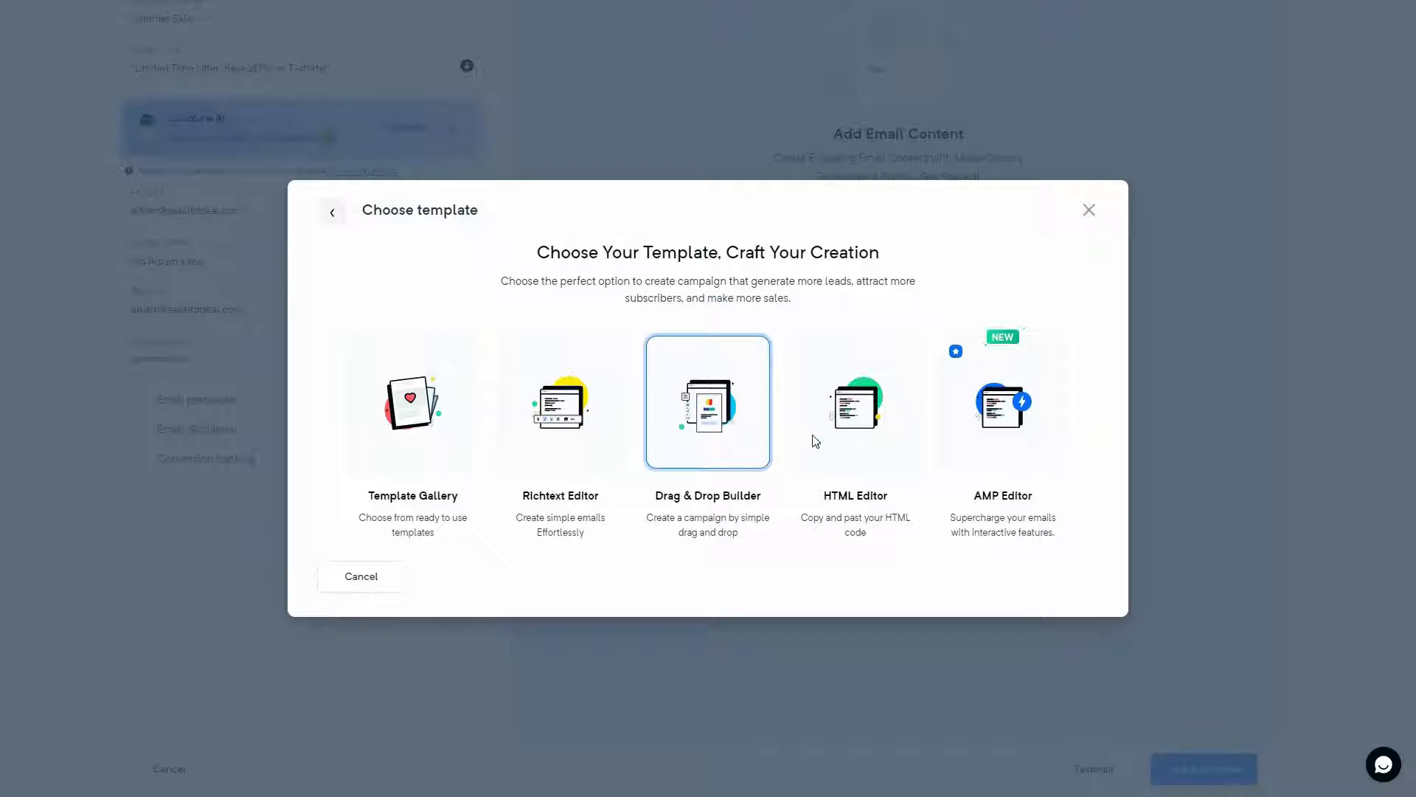
# Step: Open the Drag & Drop Builder for the email content with the Simple text layout
pyautogui.click(785, 517)
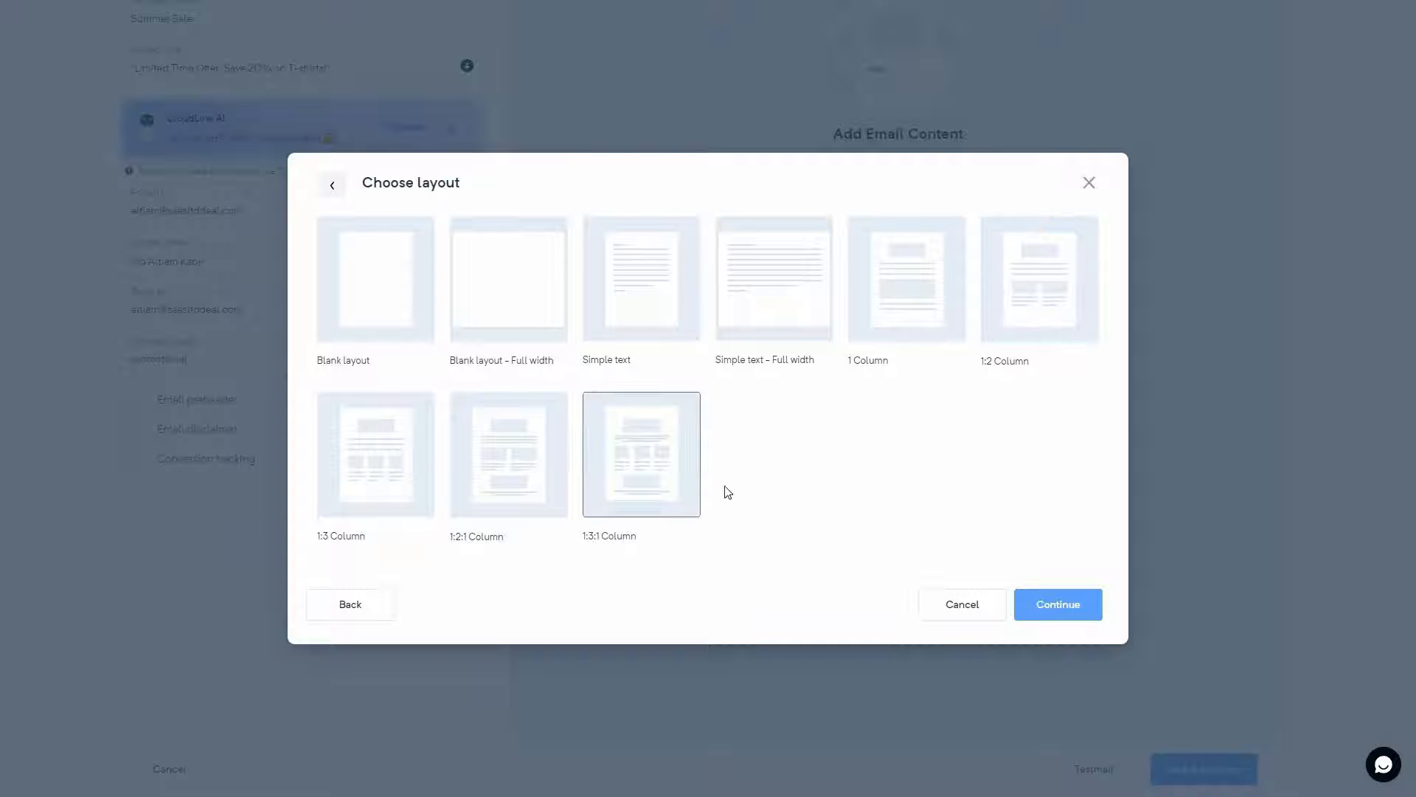
pyautogui.click(661, 298)
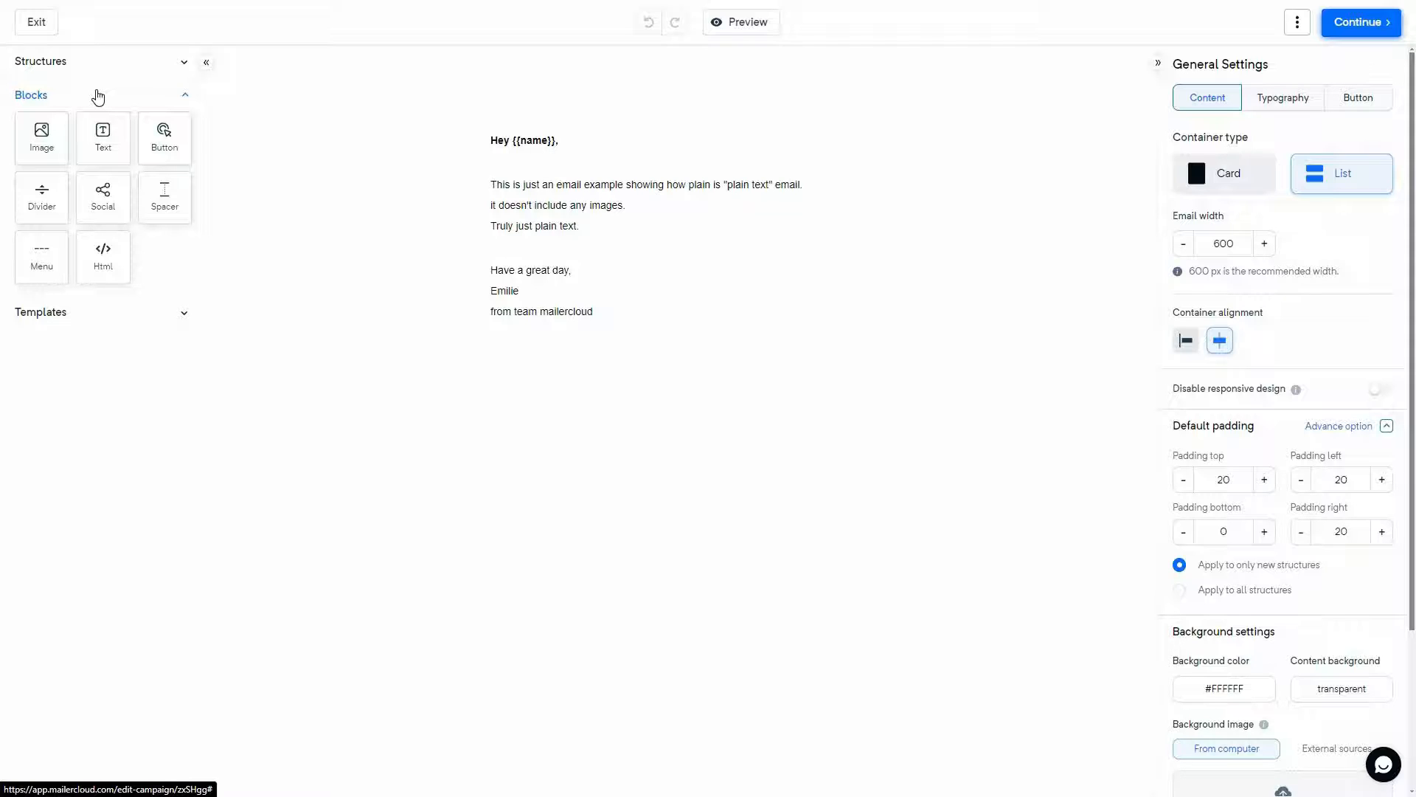
# Step: Try a two-column structure below the email text and its move and duplicate options, and delete the structure
pyautogui.click(41, 61)
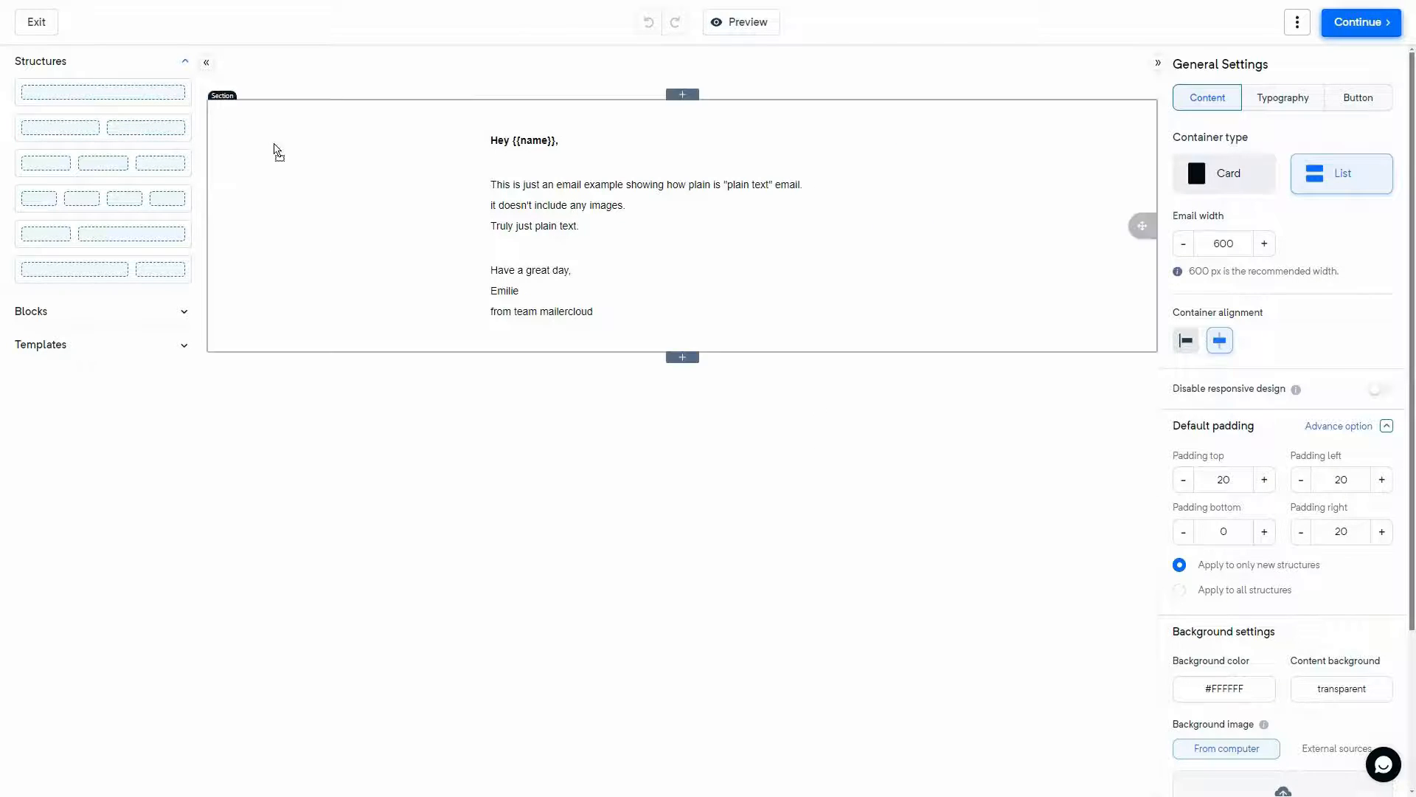
pyautogui.moveTo(103, 128); pyautogui.dragTo(558, 366)
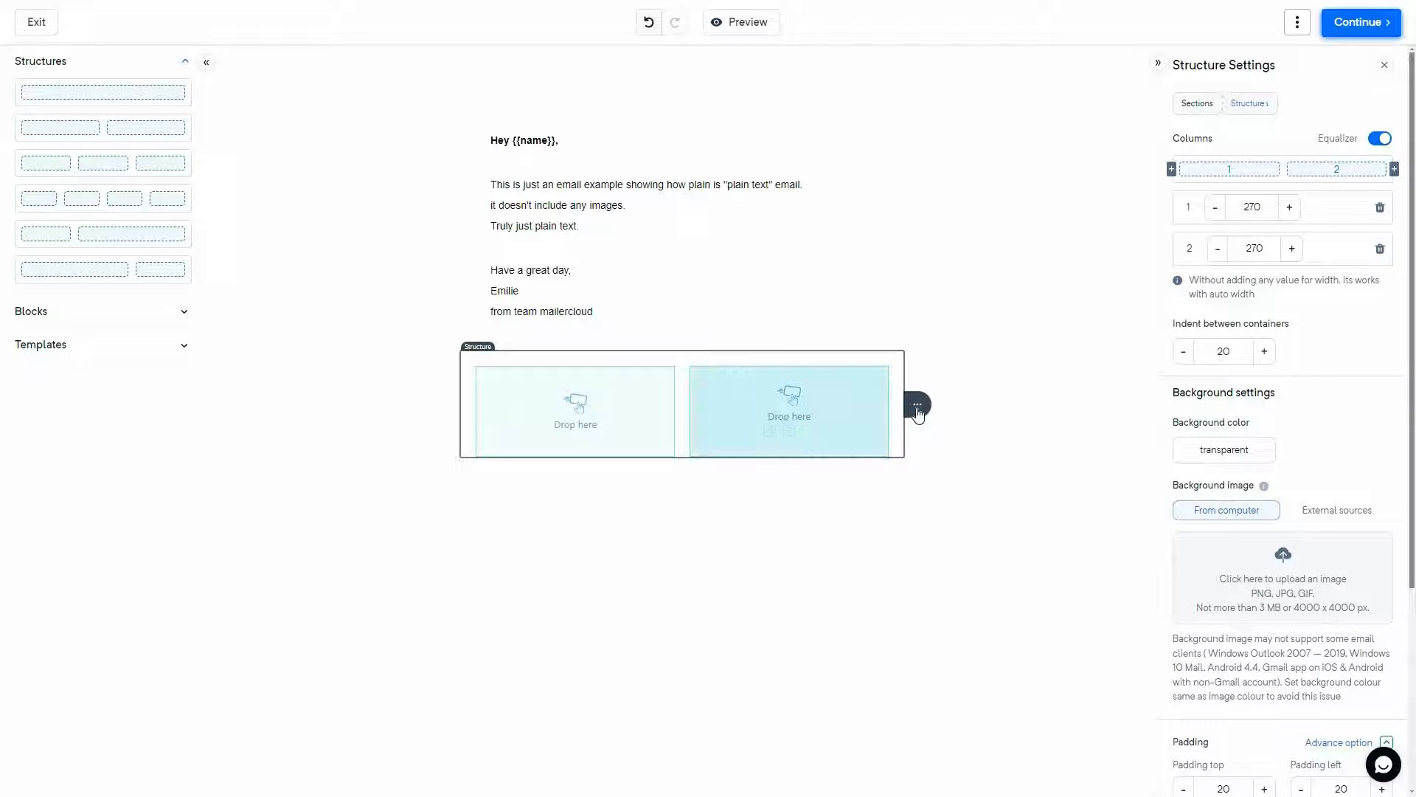
pyautogui.moveTo(918, 413)
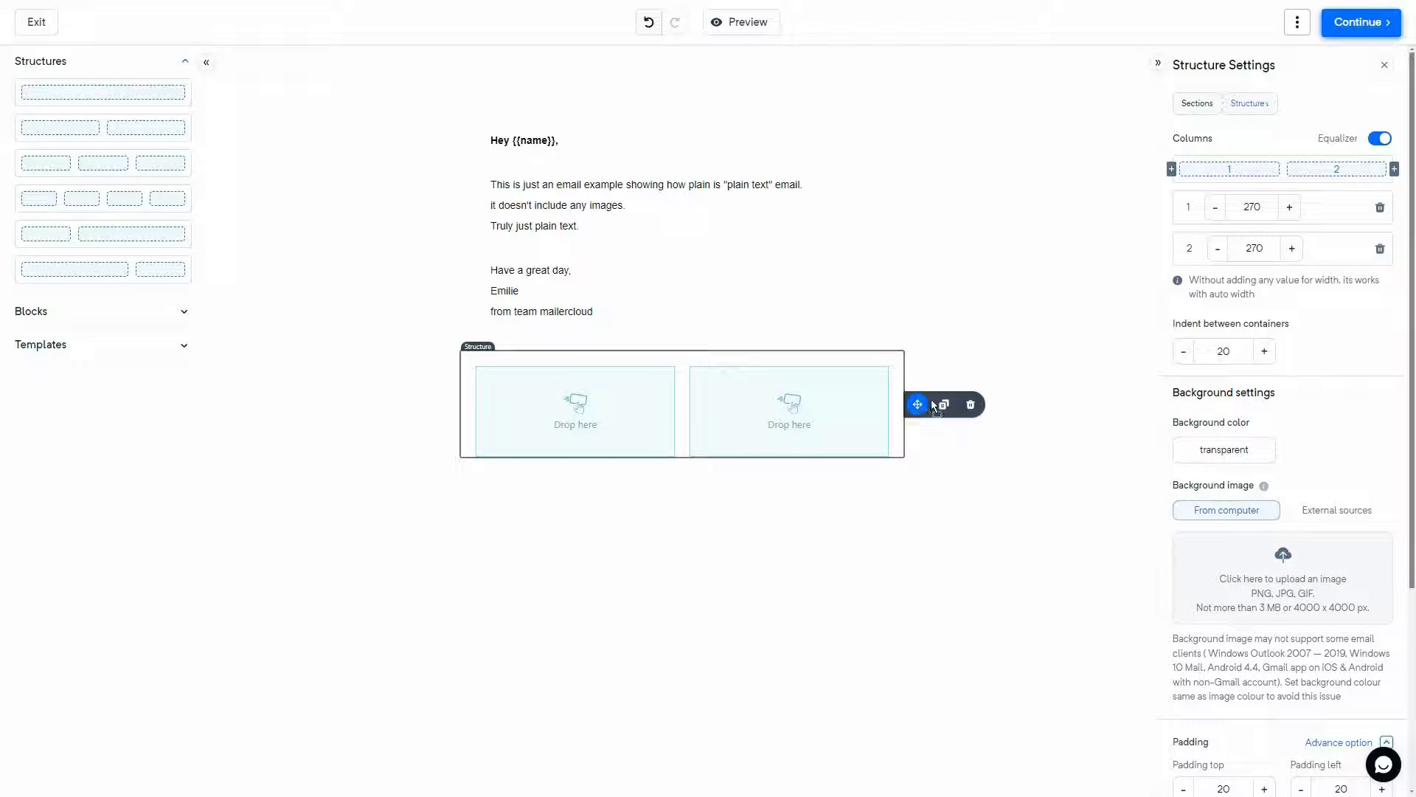
pyautogui.click(942, 404)
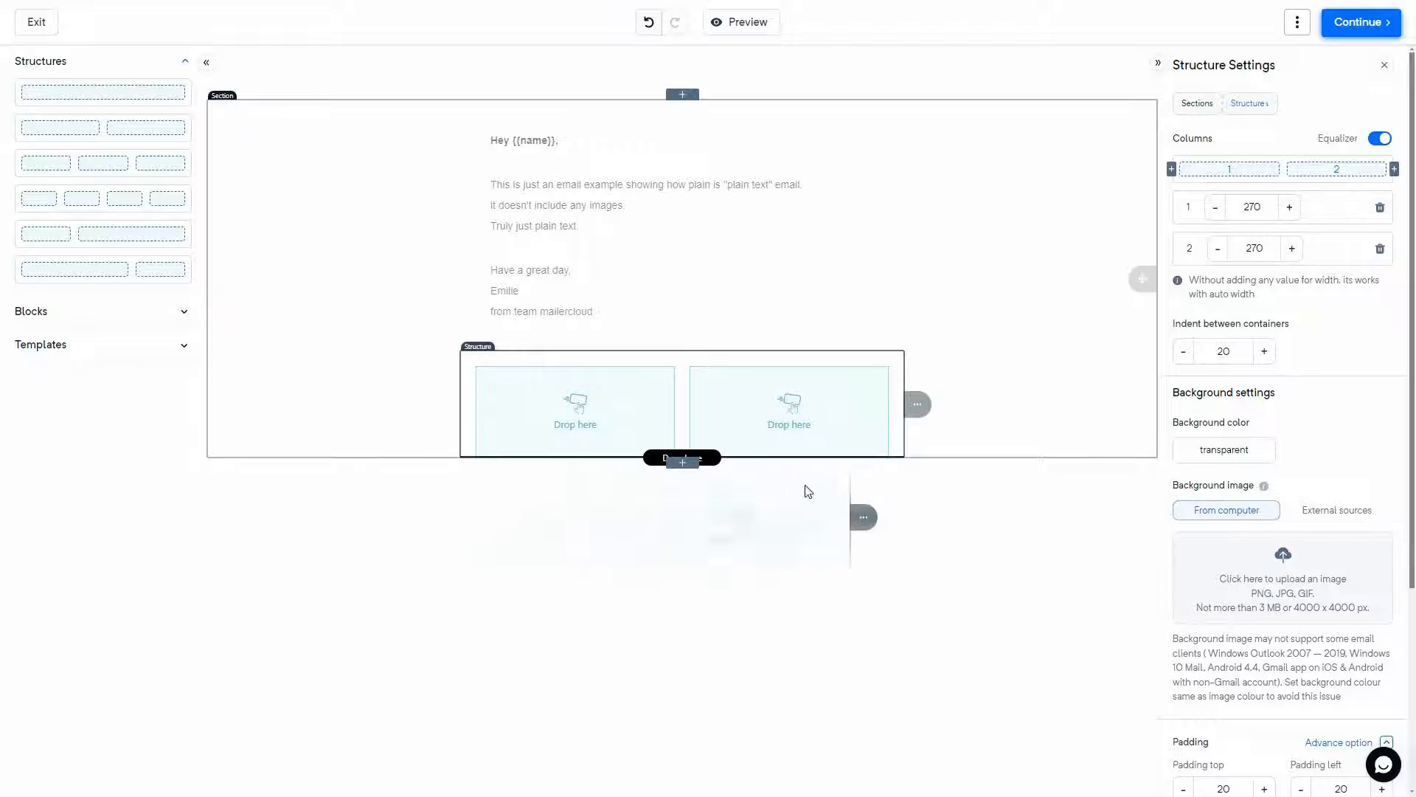
pyautogui.moveTo(808, 491); pyautogui.dragTo(671, 450)
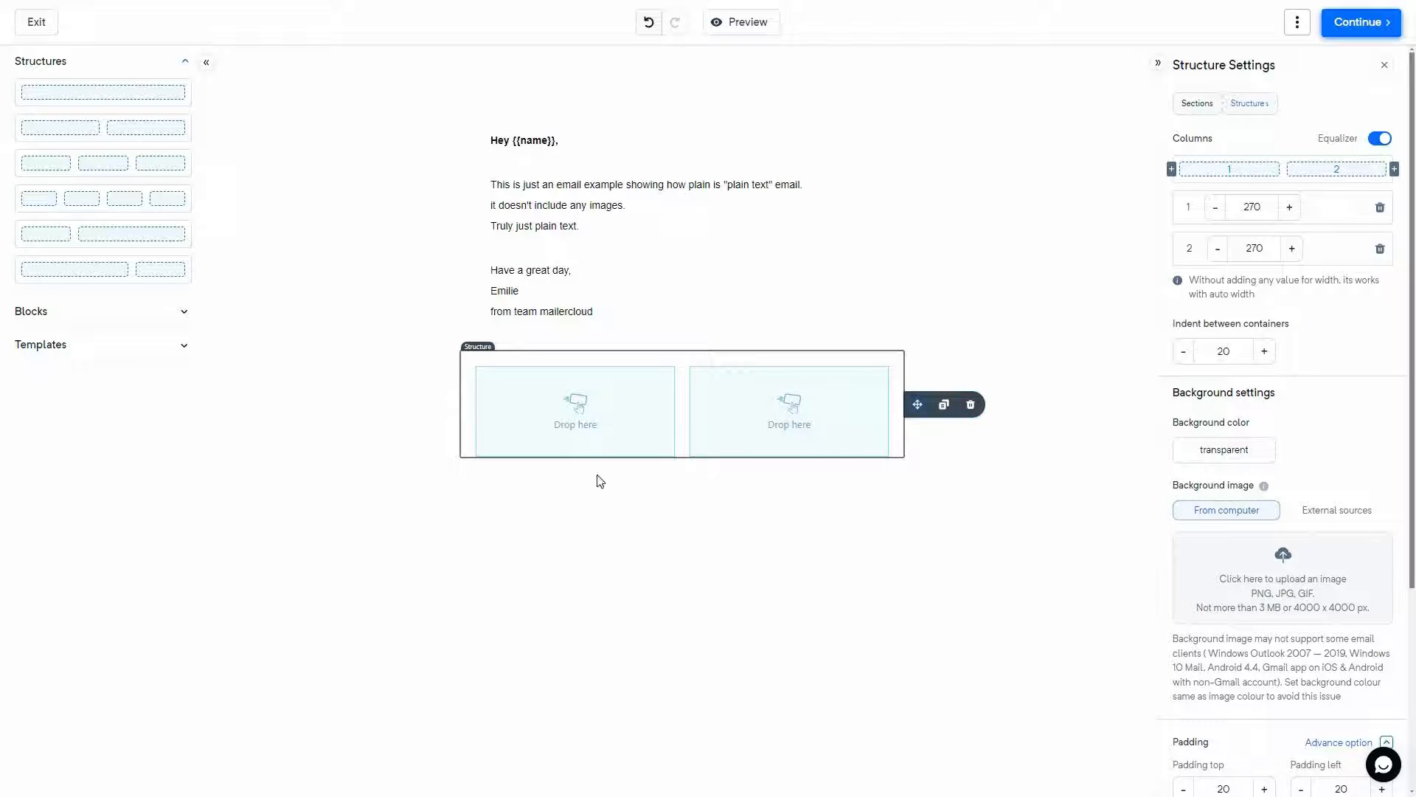
pyautogui.press('Delete')
pyautogui.press('Return')
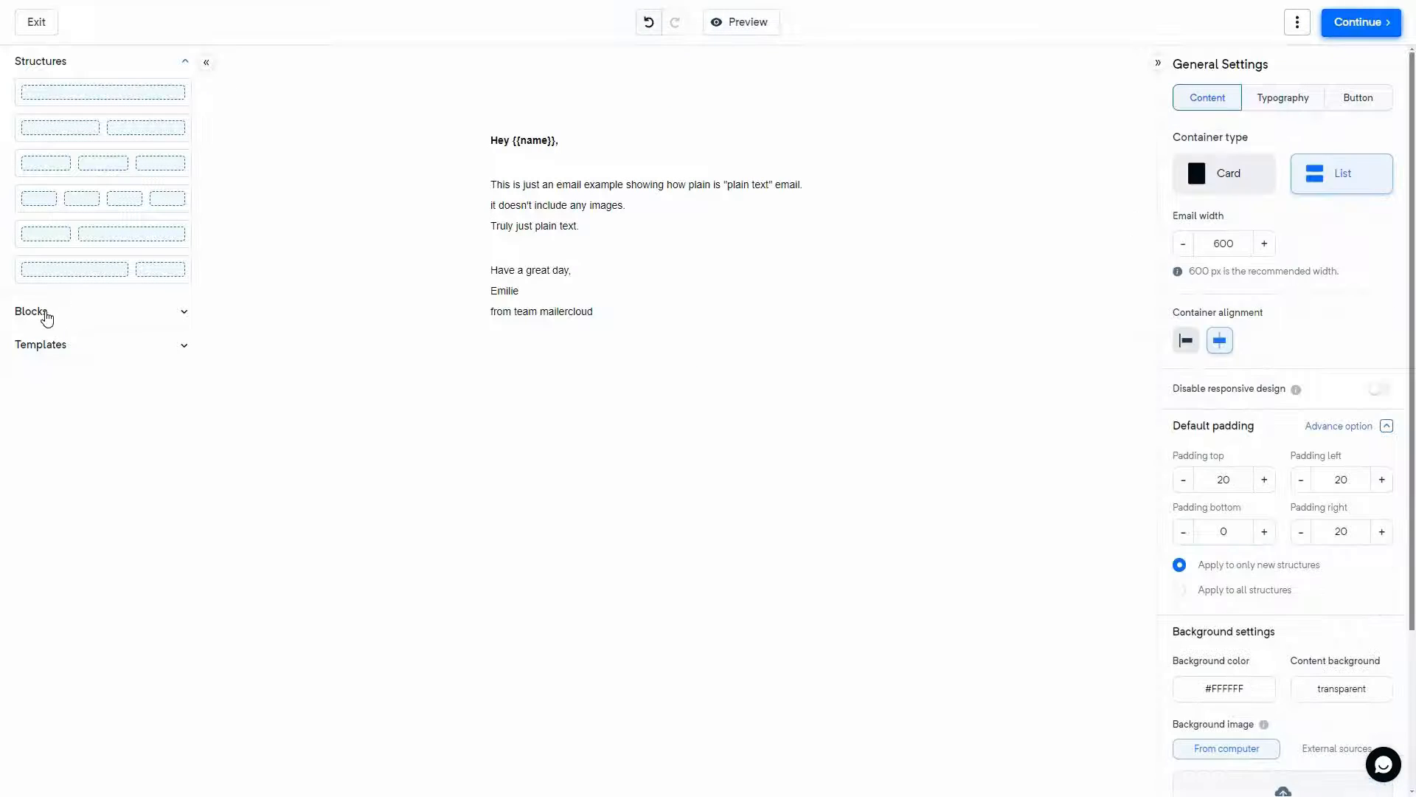
# Step: Add an Image block below the email text and review its link, alternate text, size and padding settings
pyautogui.click(184, 311)
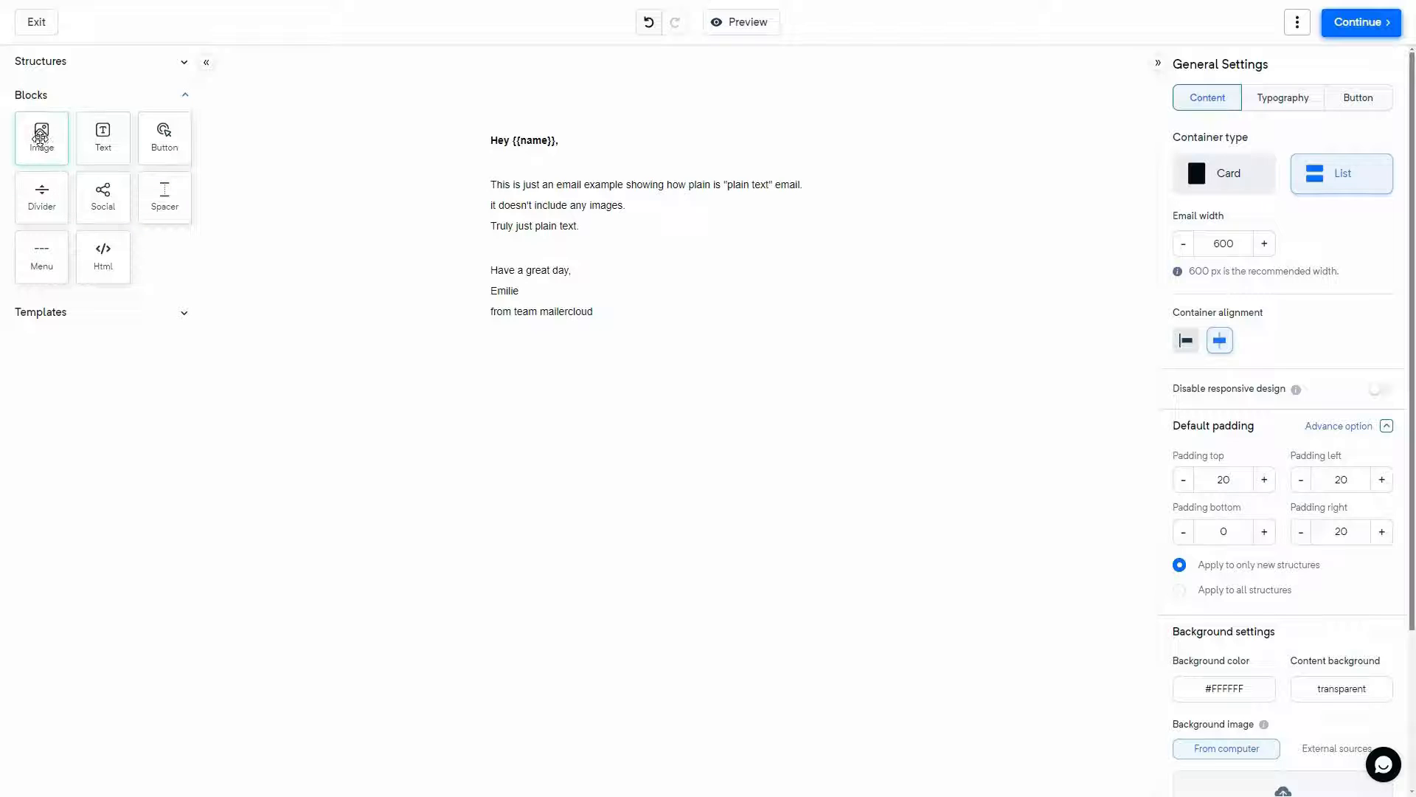
pyautogui.moveTo(40, 136)
pyautogui.mouseDown()
pyautogui.moveTo(453, 187)
pyautogui.moveTo(547, 214)
pyautogui.moveTo(594, 277)
pyautogui.moveTo(613, 374)
pyautogui.moveTo(705, 391)
pyautogui.moveTo(685, 348)
pyautogui.mouseUp()
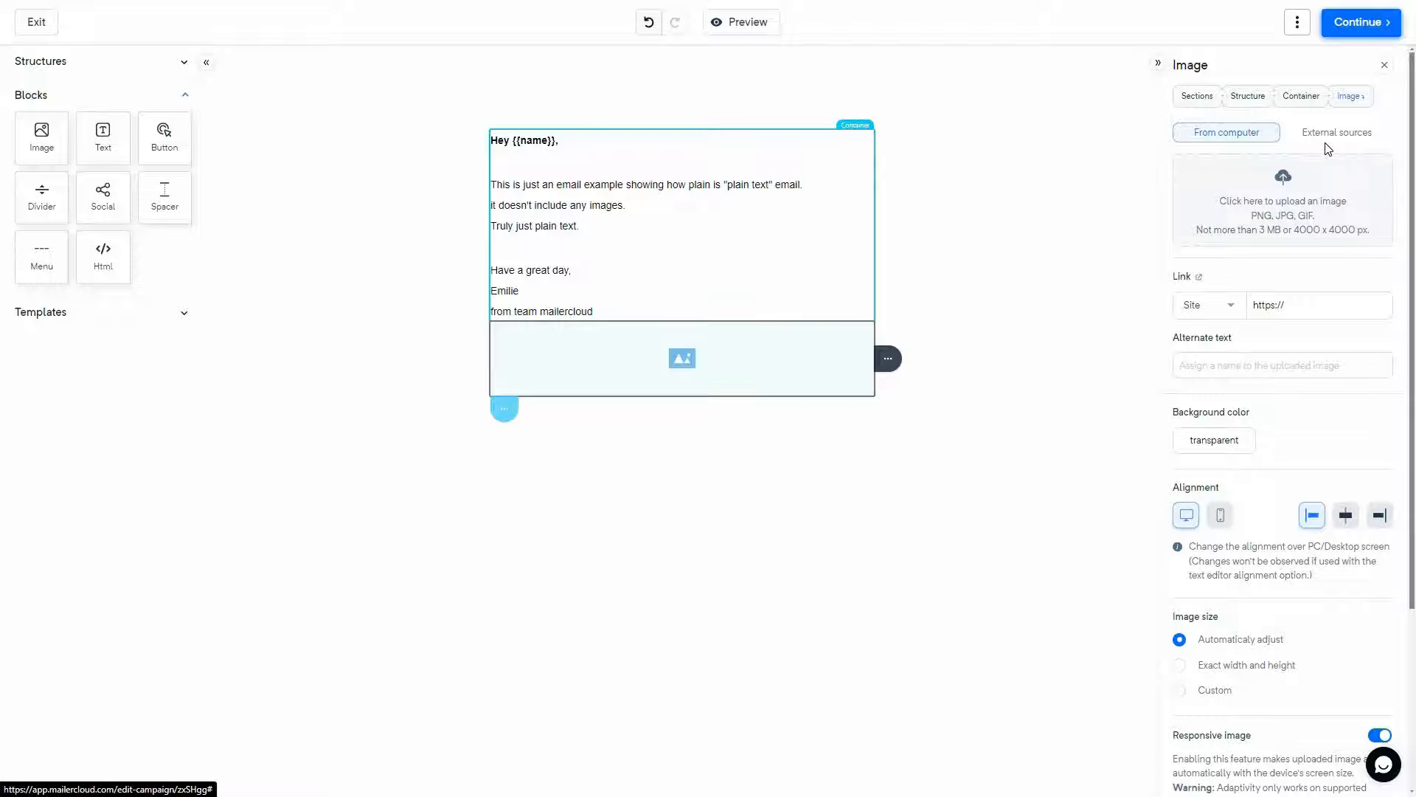
pyautogui.click(1313, 308)
pyautogui.click(1204, 367)
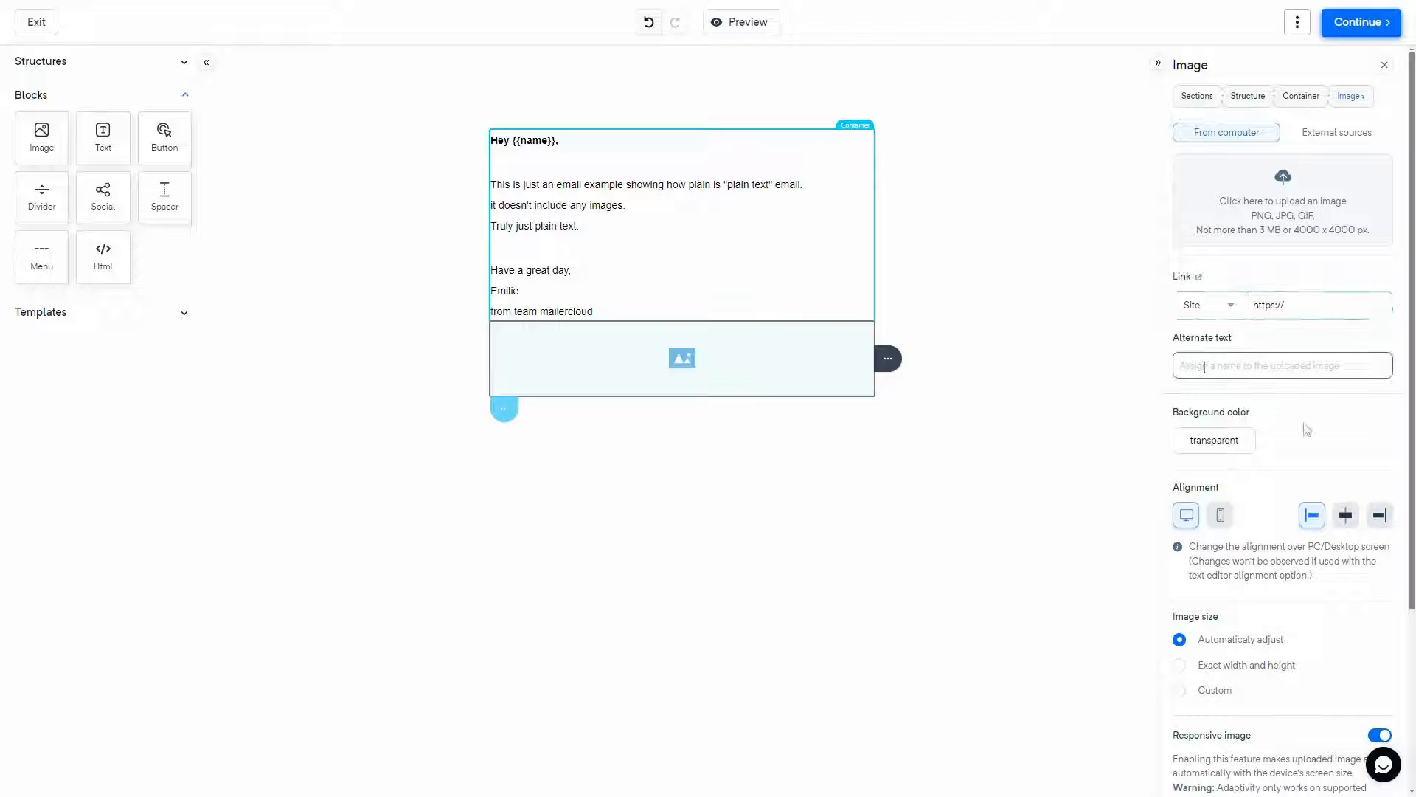
pyautogui.click(1274, 642)
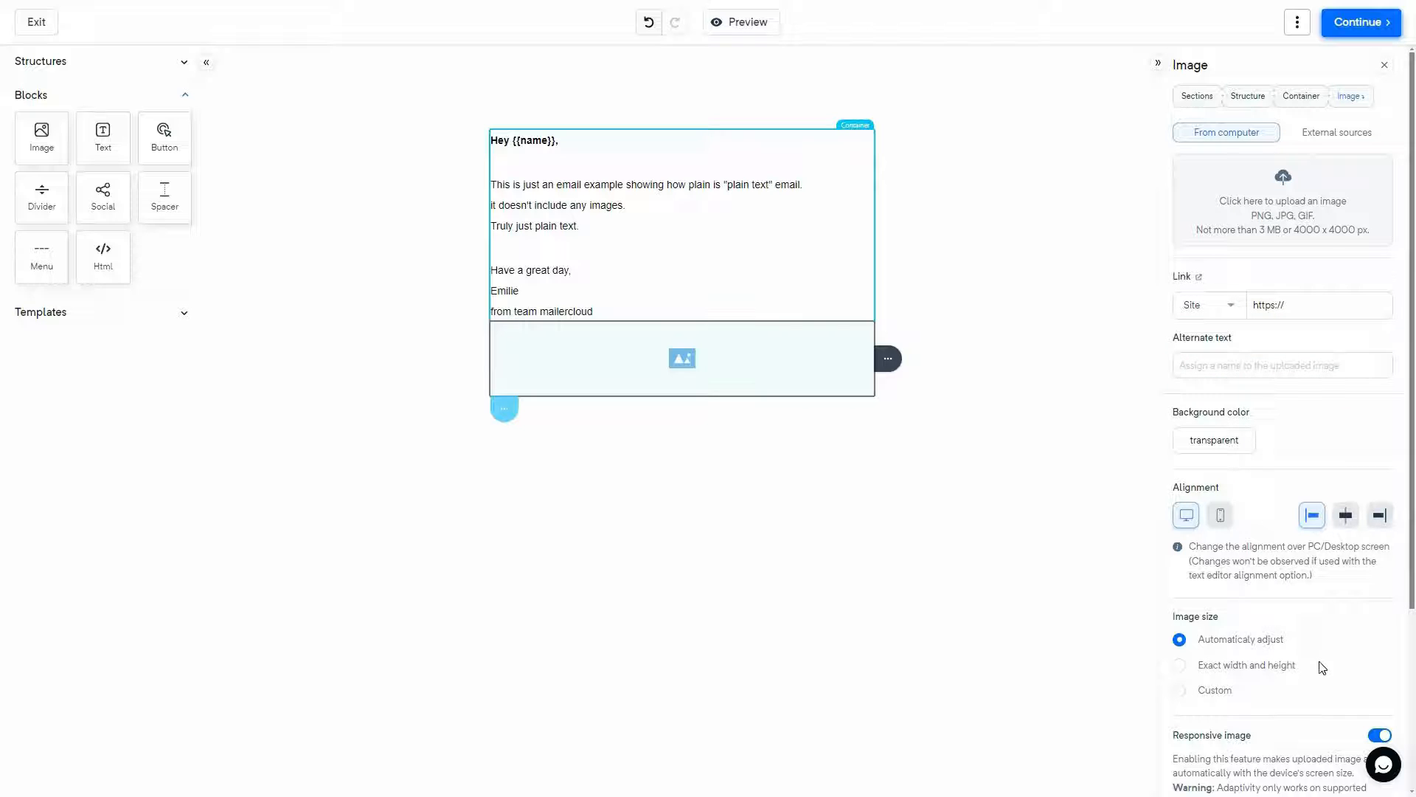
pyautogui.scroll(-2, 1320, 675)
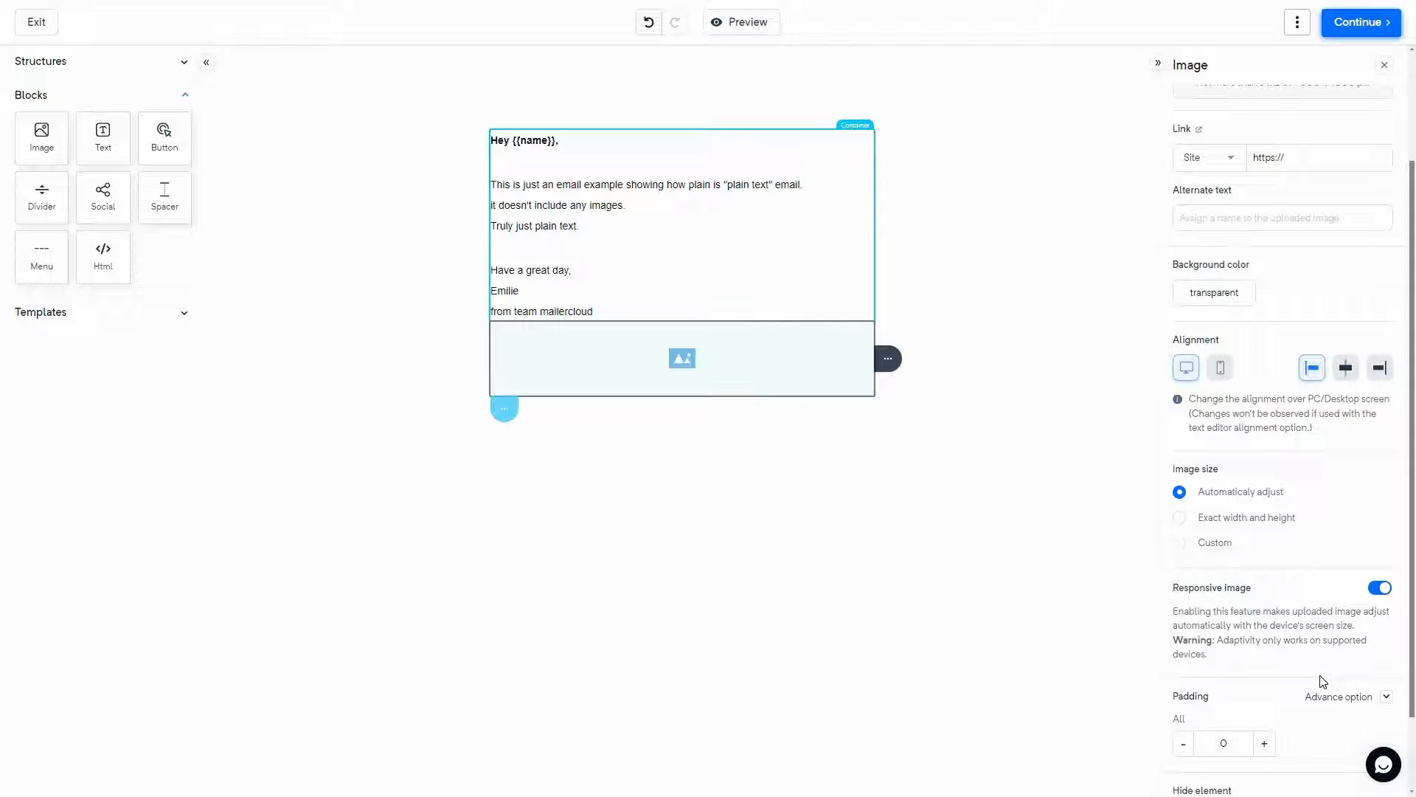
pyautogui.scroll(-1, 1323, 681)
pyautogui.scroll(4, 1330, 642)
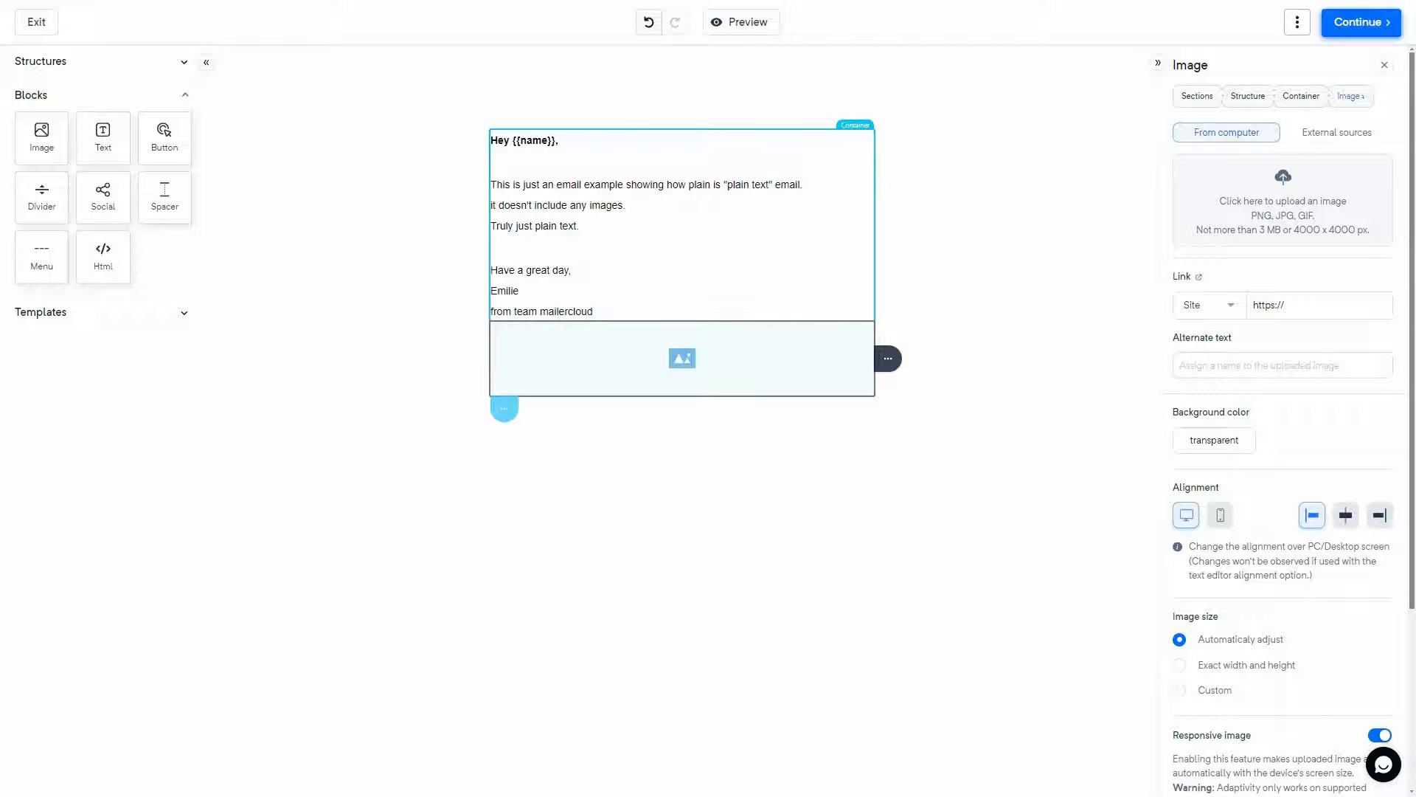
# Step: Browse the builder's ready-made template modules, from preheaders, headers and banners through to footers and signatures
pyautogui.click(185, 315)
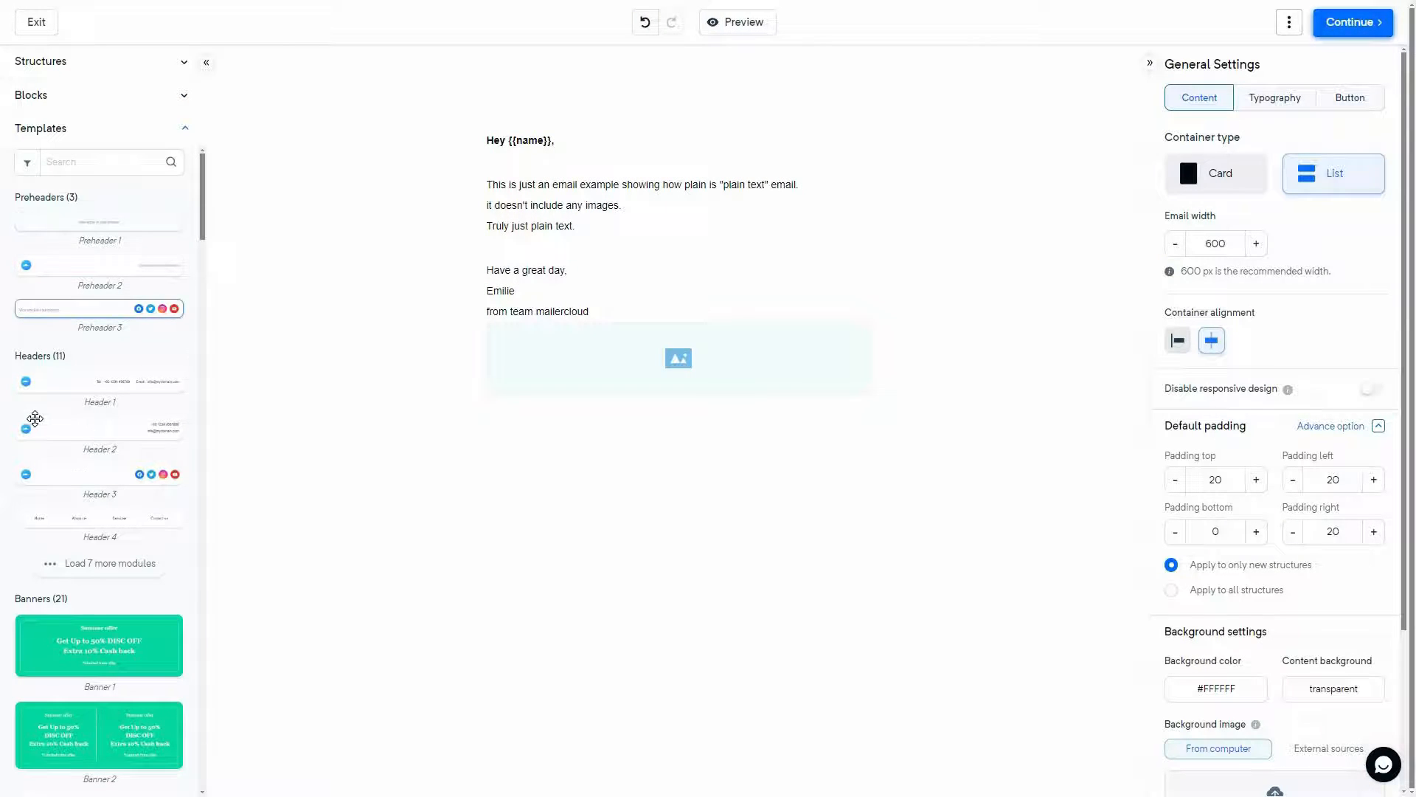
pyautogui.scroll(-3, 133, 678)
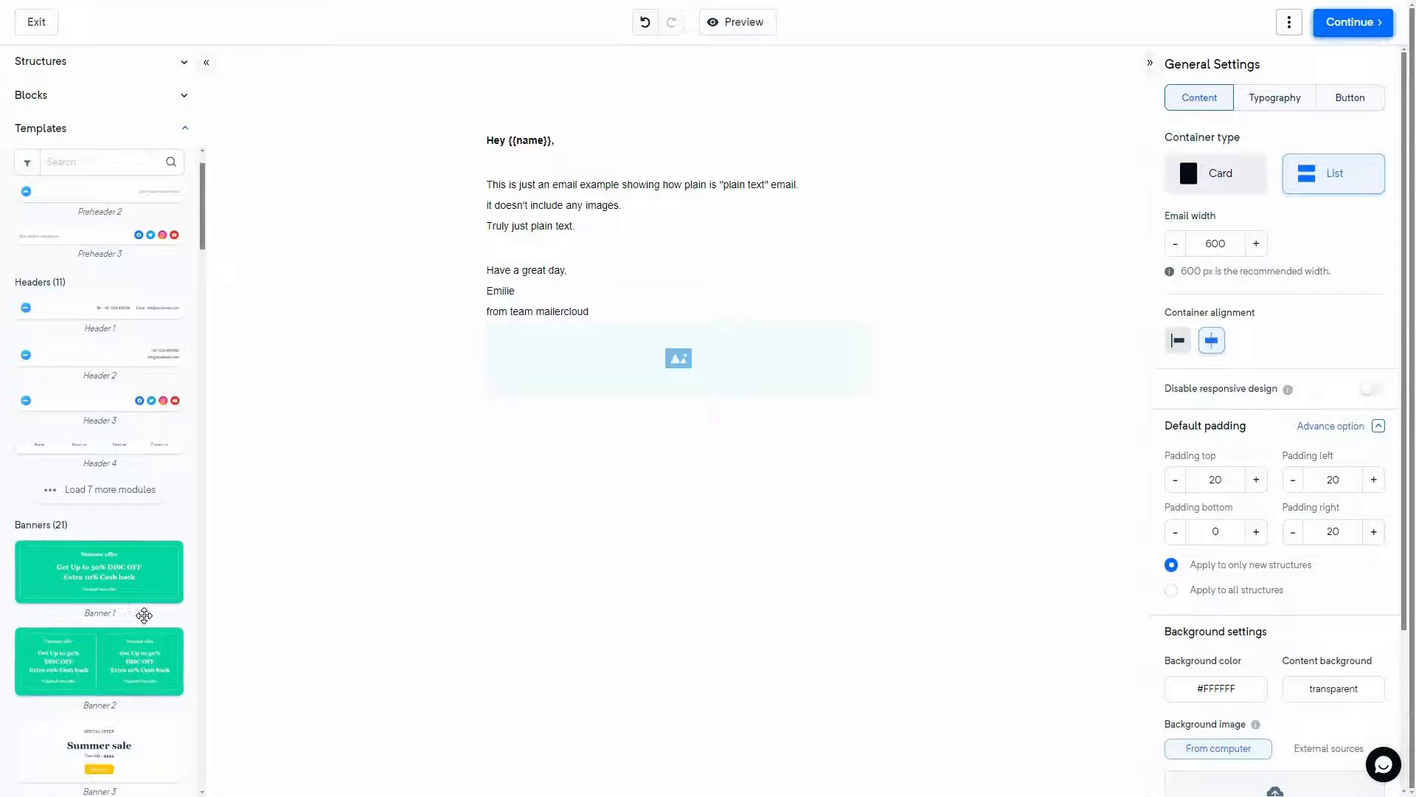
pyautogui.scroll(-2, 147, 638)
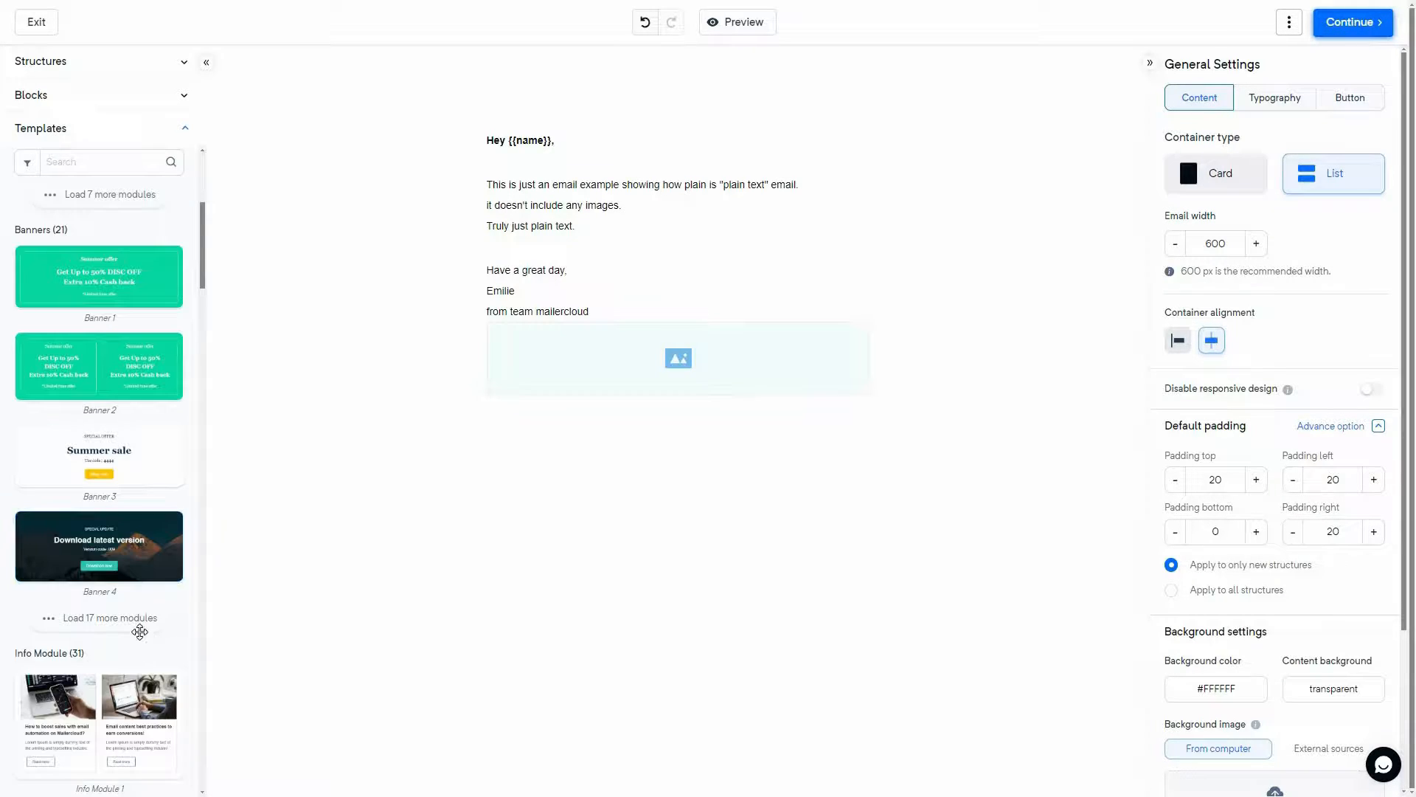
pyautogui.scroll(-1, 137, 628)
pyautogui.scroll(-6, 130, 627)
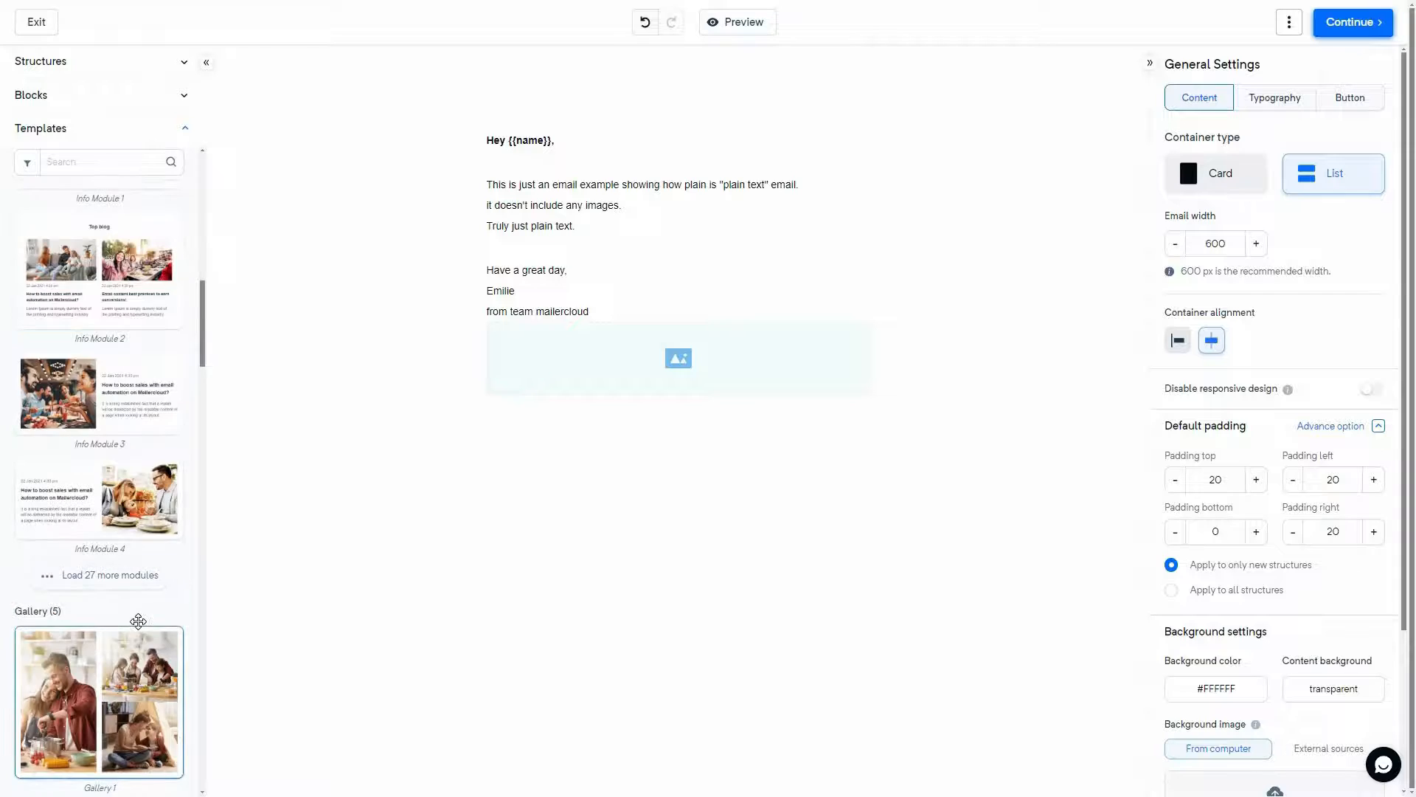
pyautogui.scroll(-6, 175, 645)
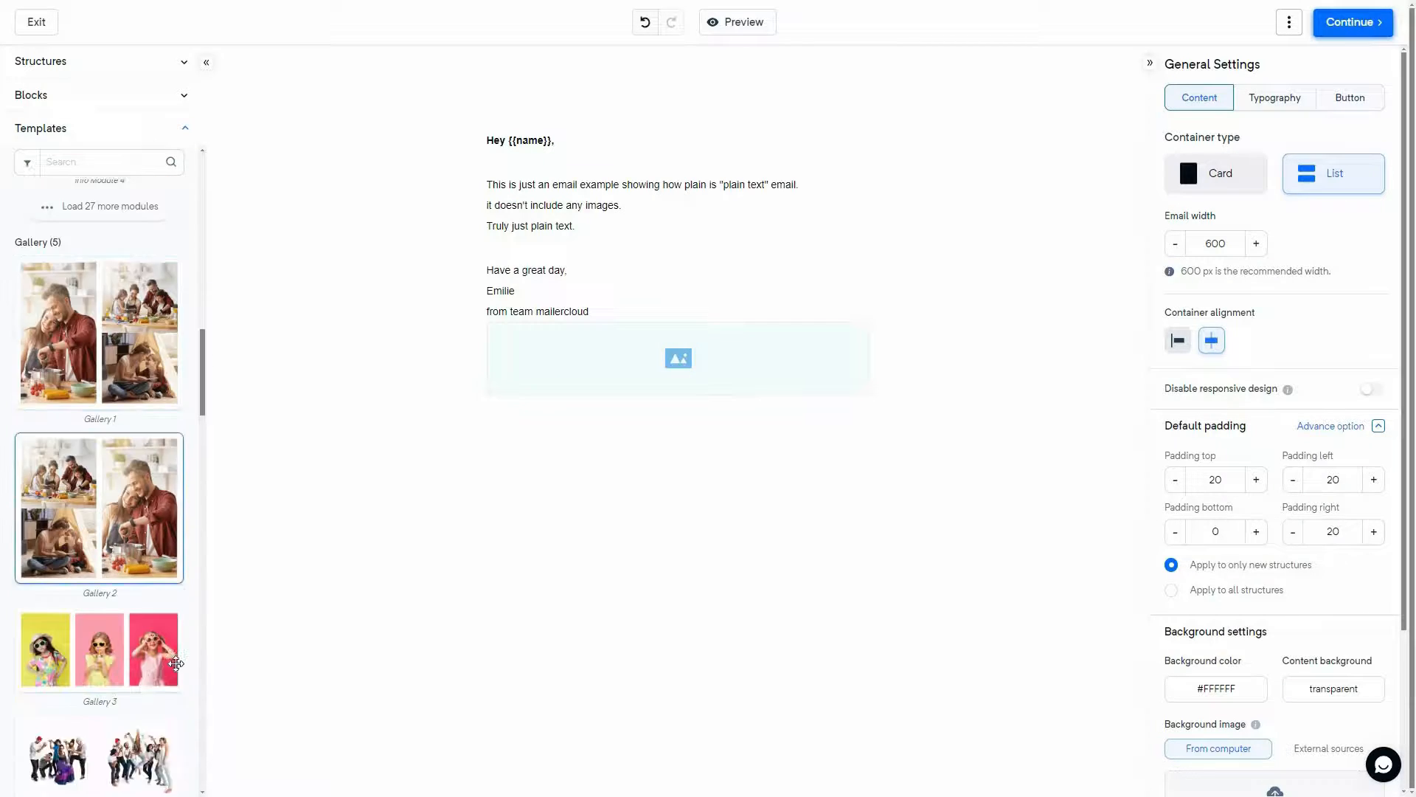
pyautogui.scroll(-6, 178, 673)
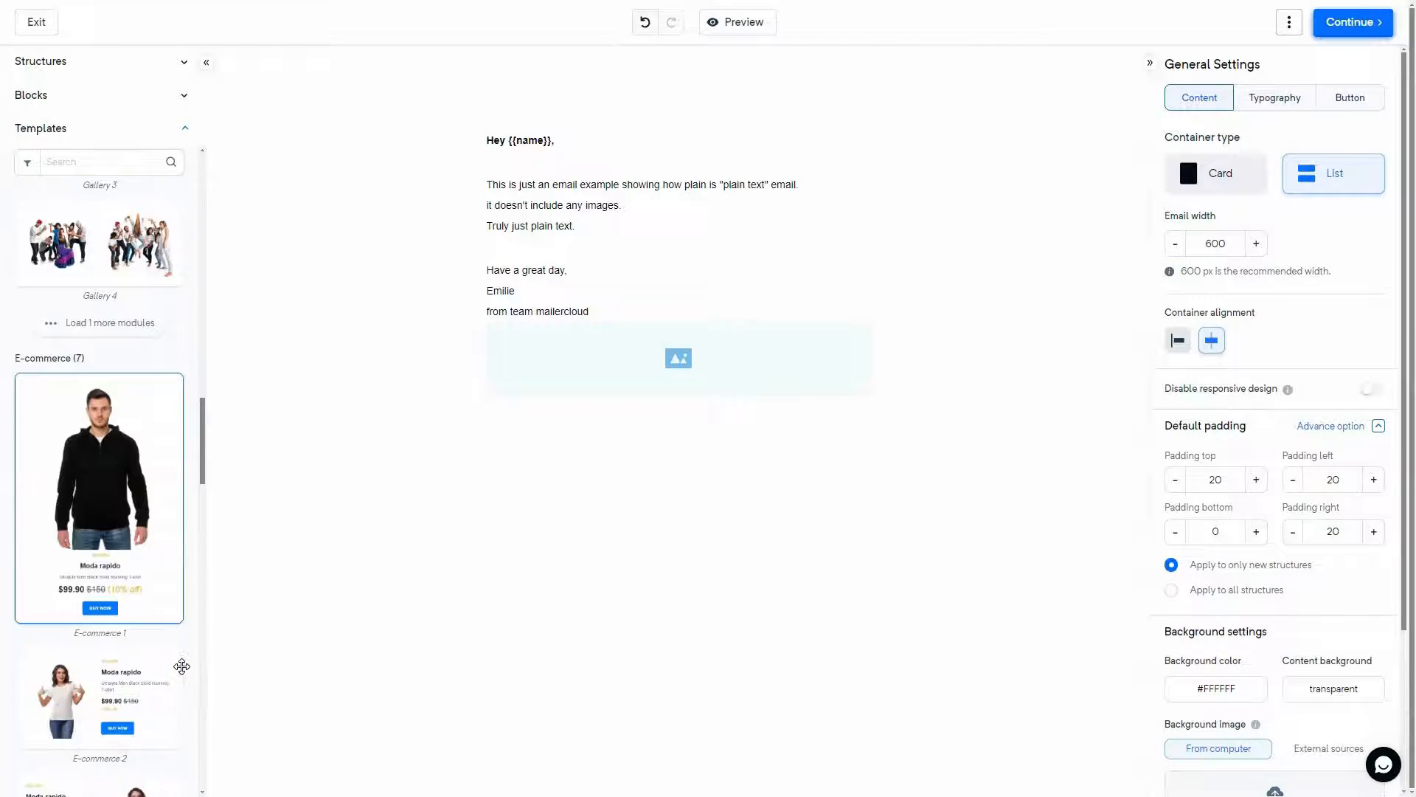
pyautogui.scroll(-4, 178, 674)
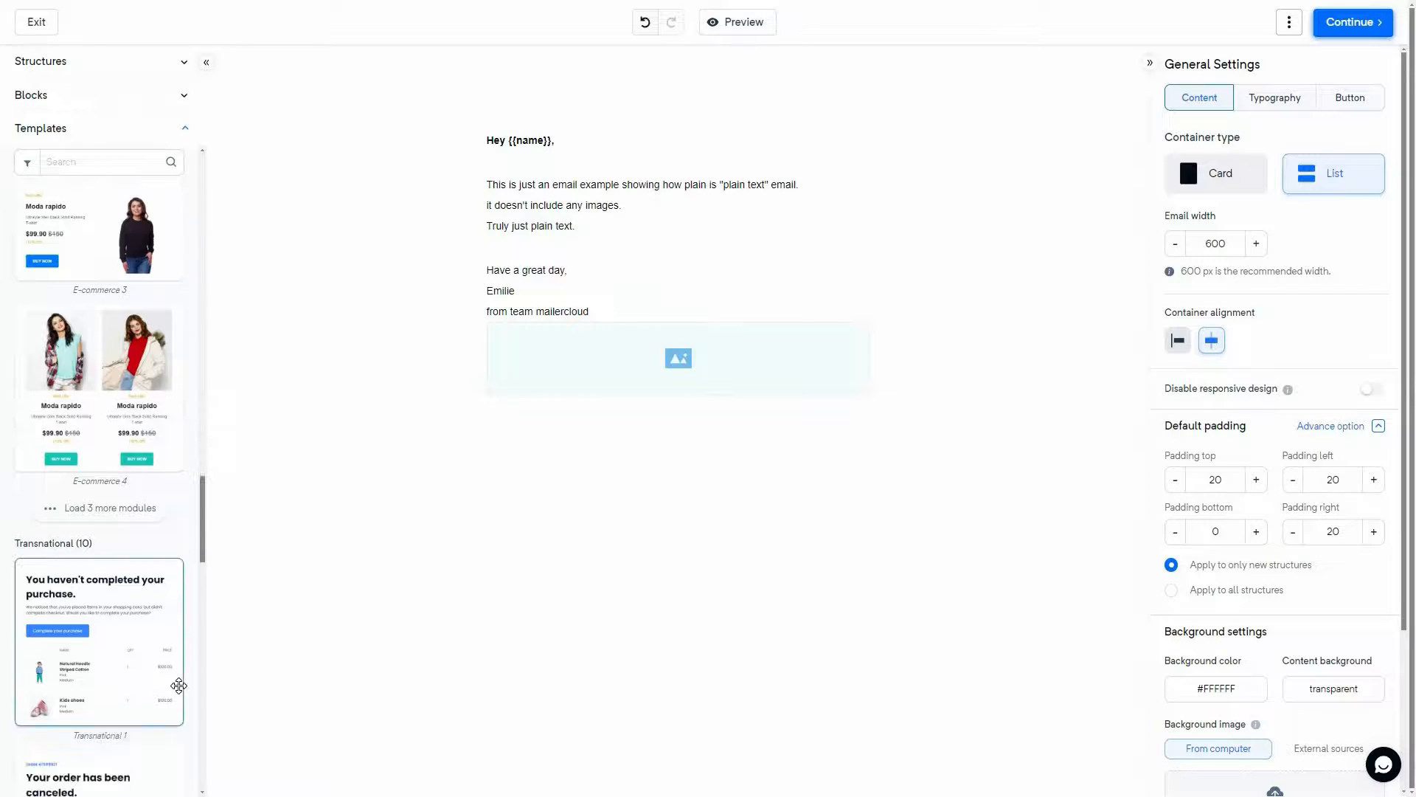
pyautogui.scroll(-5, 189, 712)
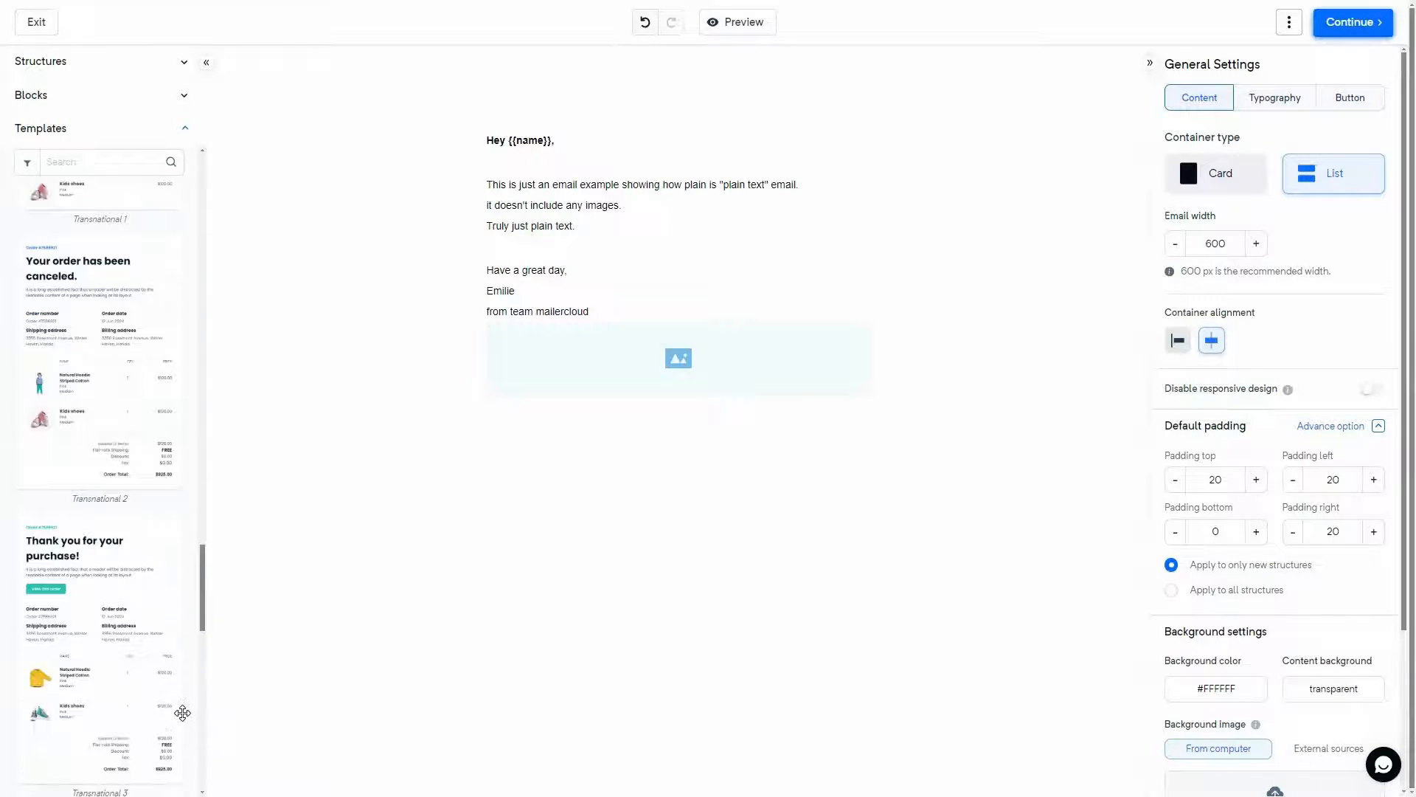
pyautogui.scroll(-8, 181, 728)
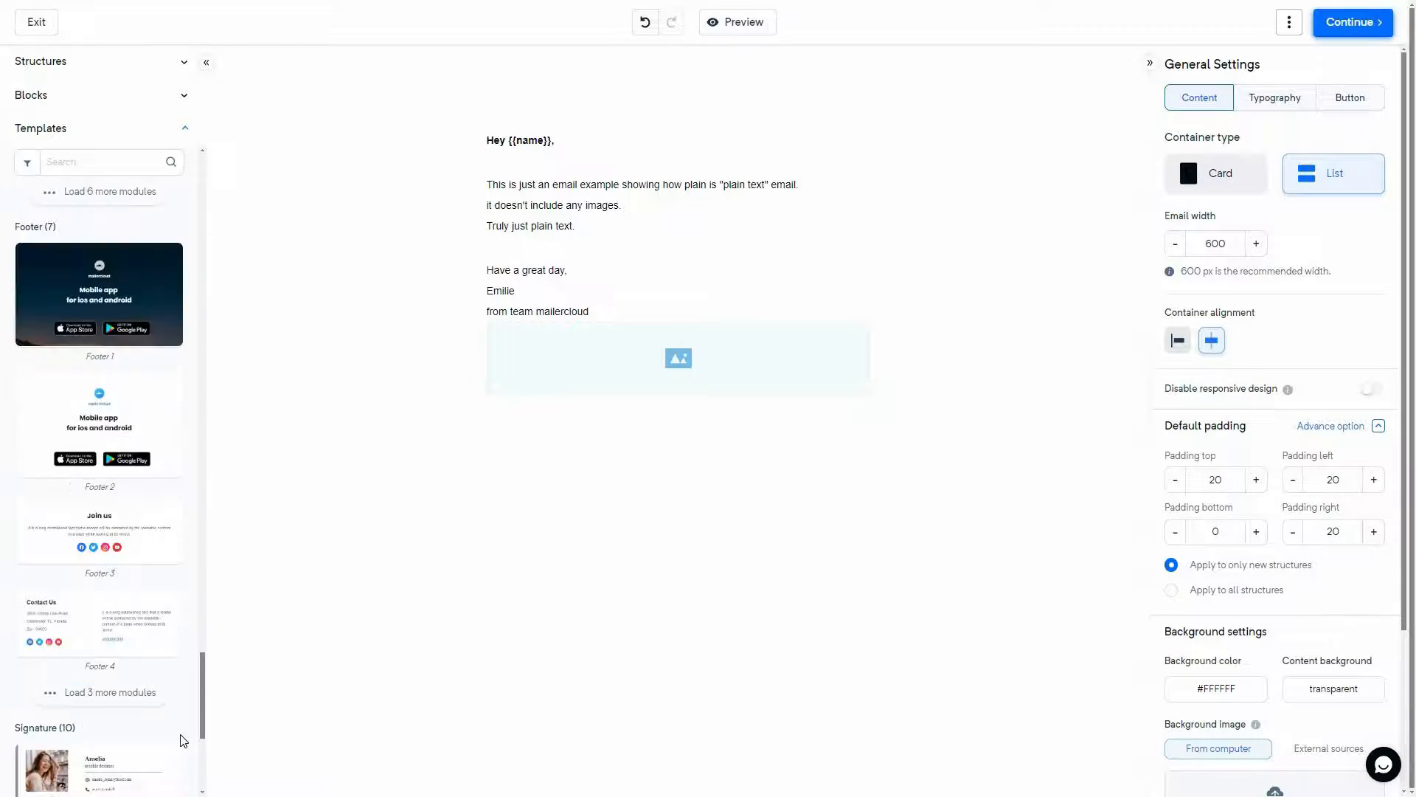
pyautogui.scroll(-3, 183, 740)
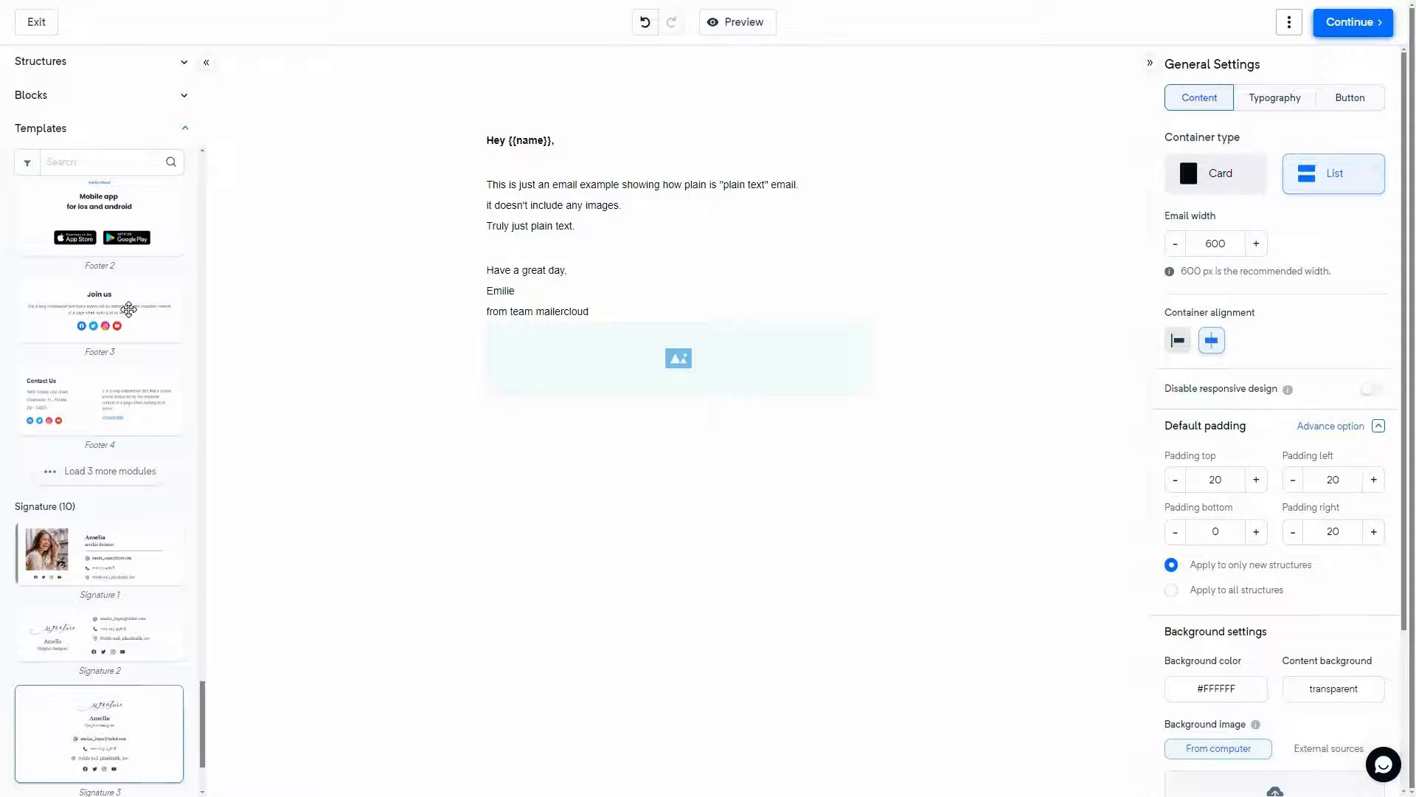
# Step: Insert the Footer 3 template below the image block, then view and close the settings of its paragraph text
pyautogui.moveTo(128, 308); pyautogui.dragTo(711, 488)
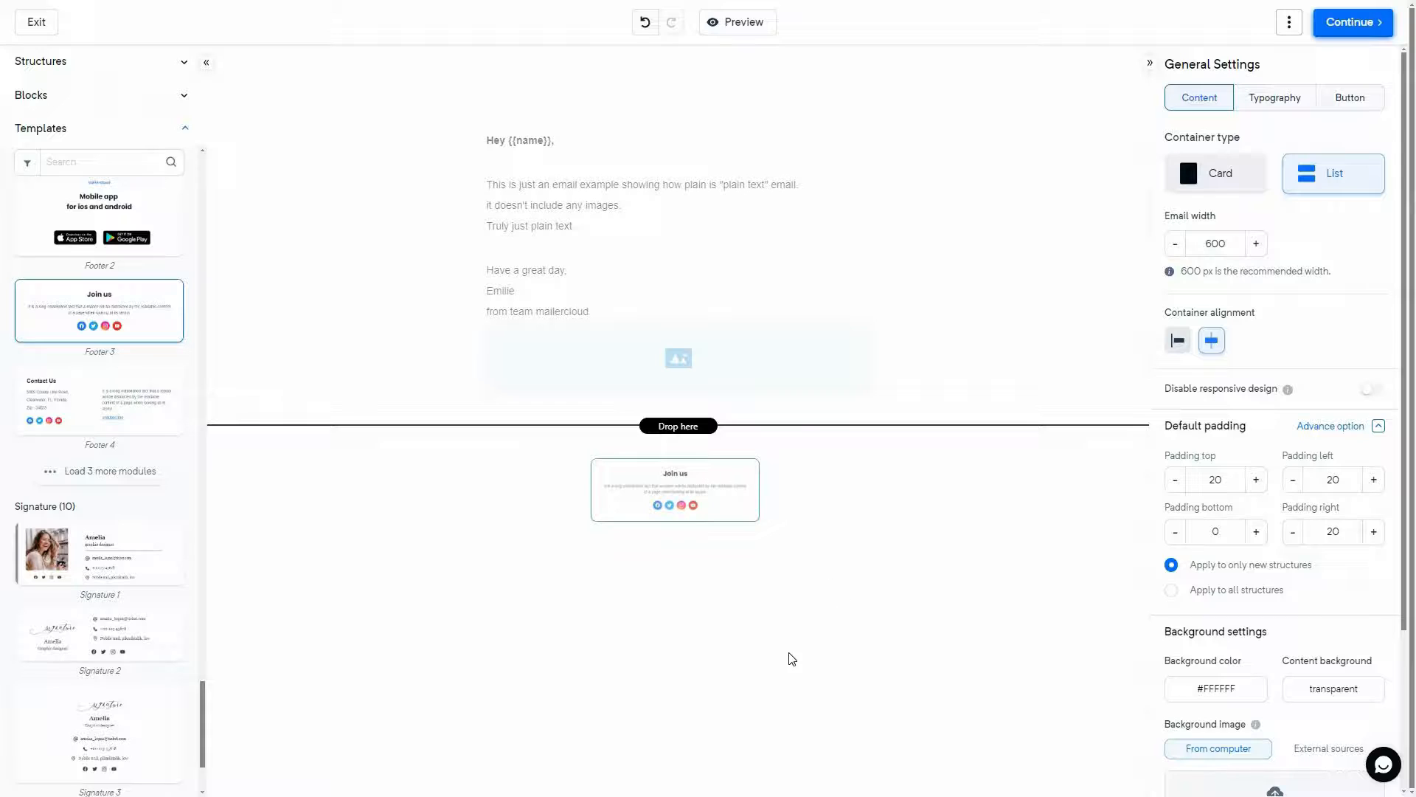
pyautogui.moveTo(792, 658); pyautogui.dragTo(768, 667)
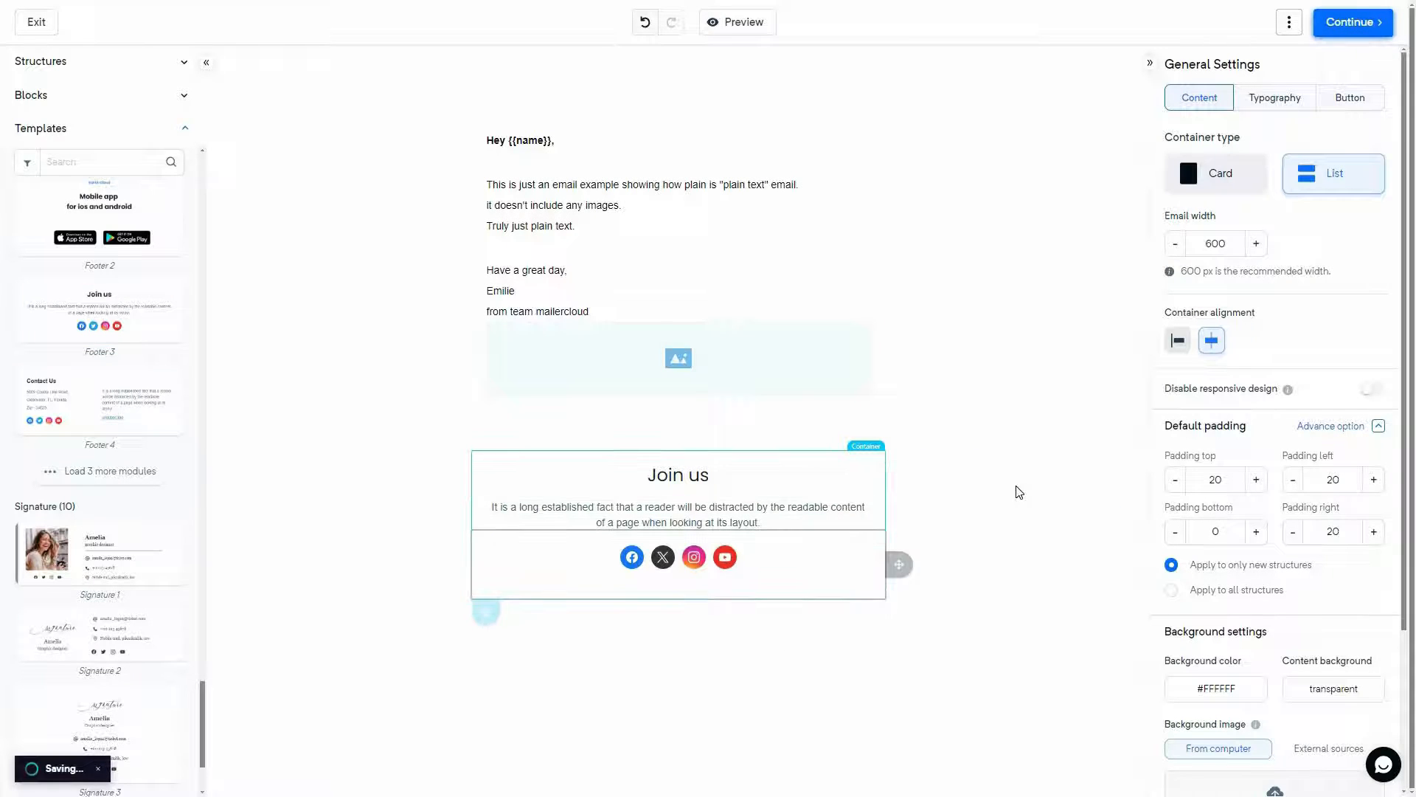
pyautogui.click(688, 514)
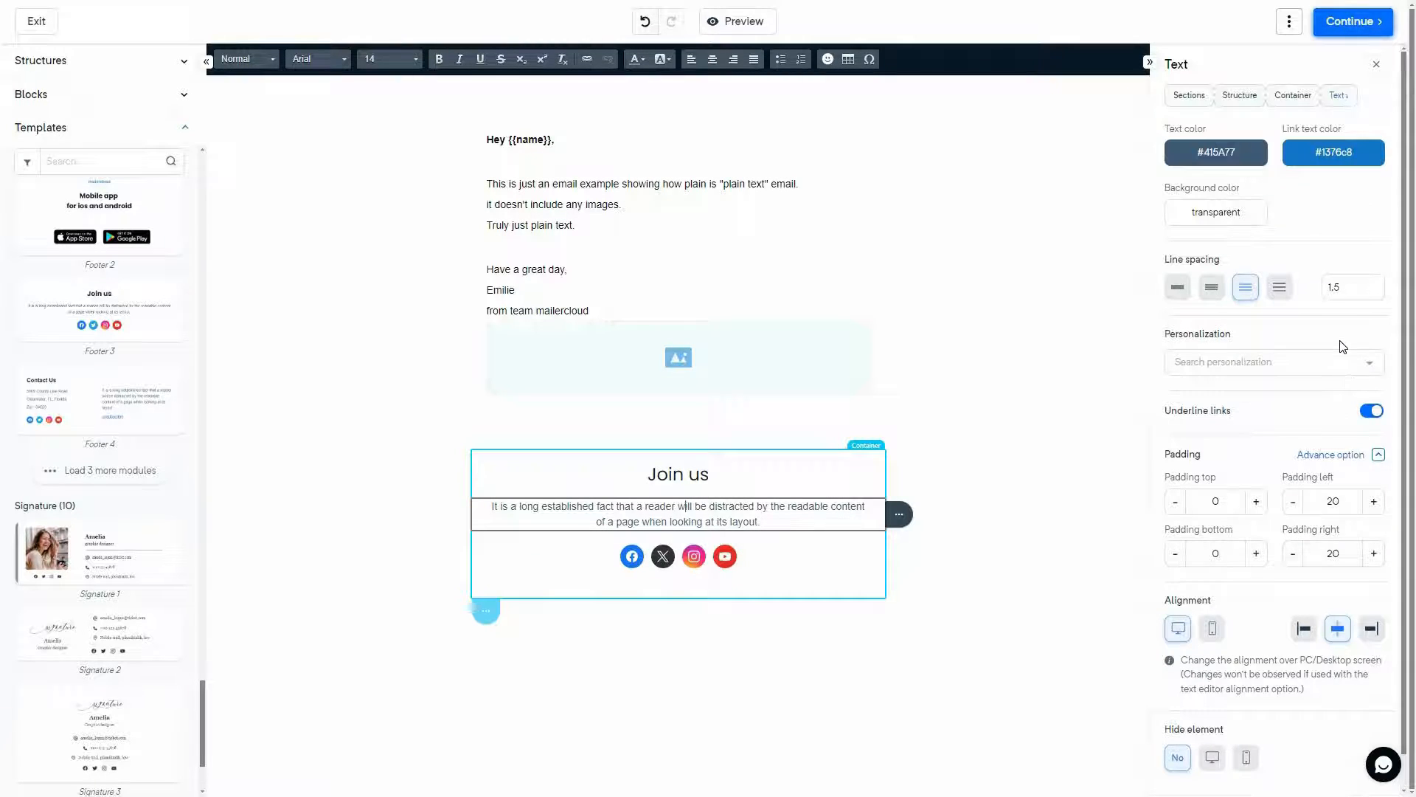
pyautogui.click(1376, 66)
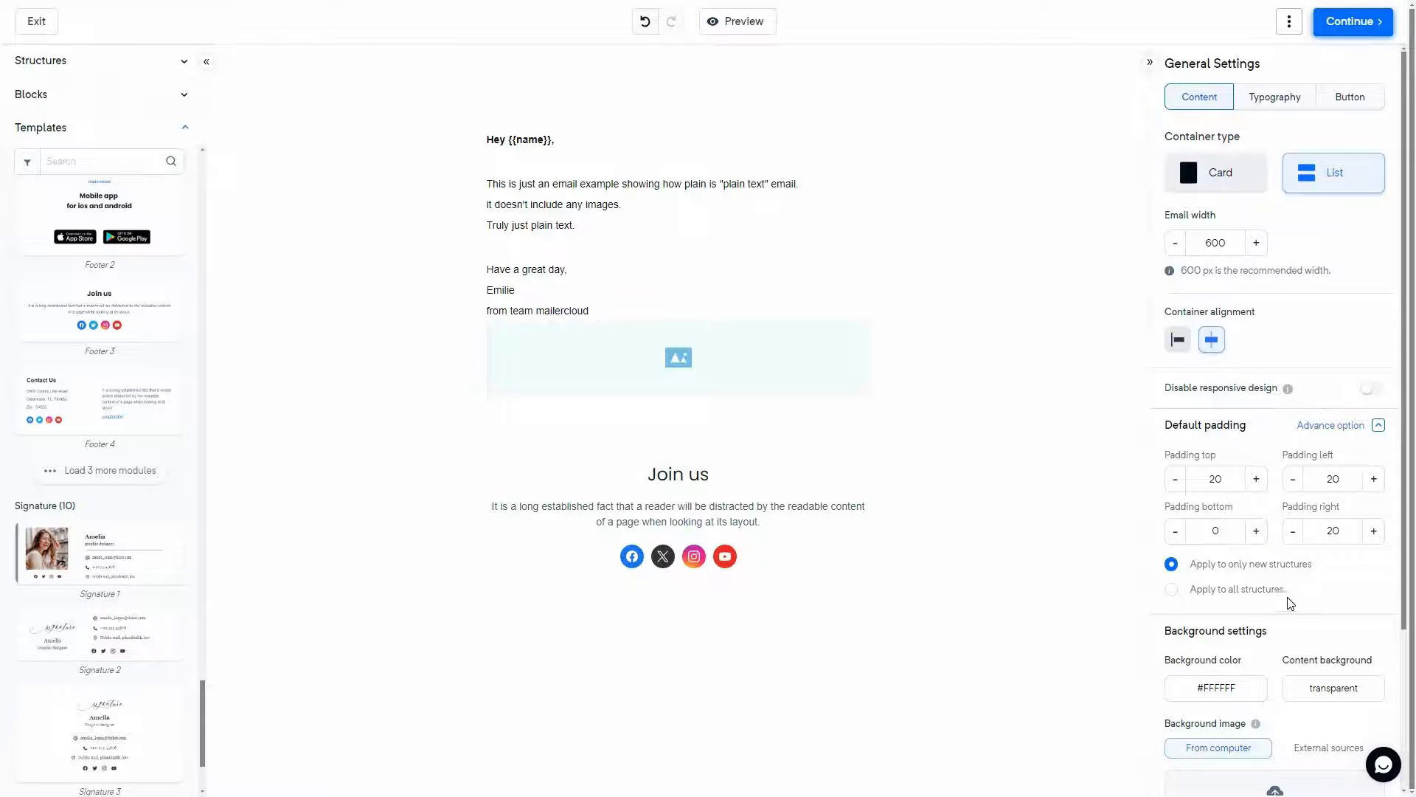
# Step: Review the email's General Settings for content, typography and buttons
pyautogui.scroll(-2, 1350, 516)
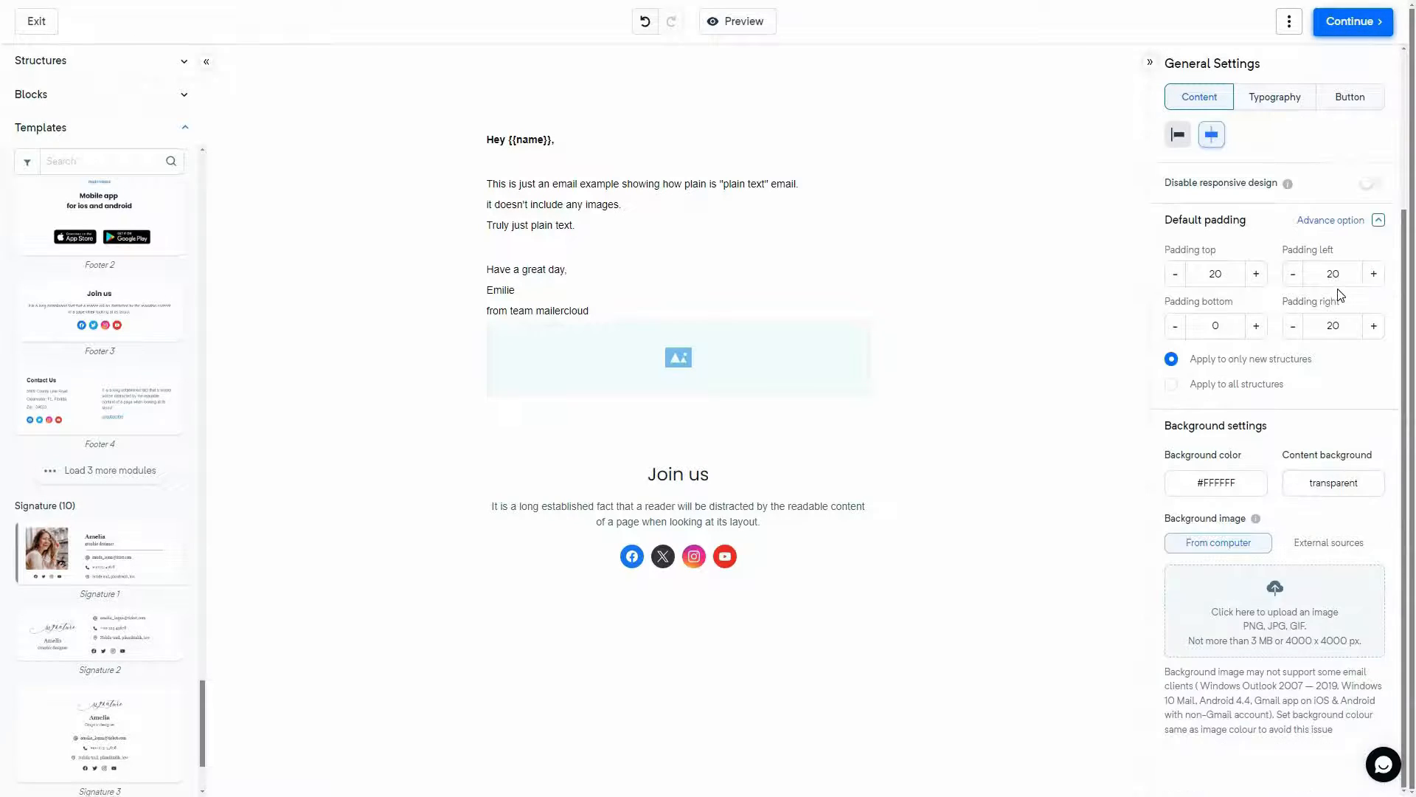
pyautogui.scroll(2, 1321, 221)
pyautogui.click(1275, 97)
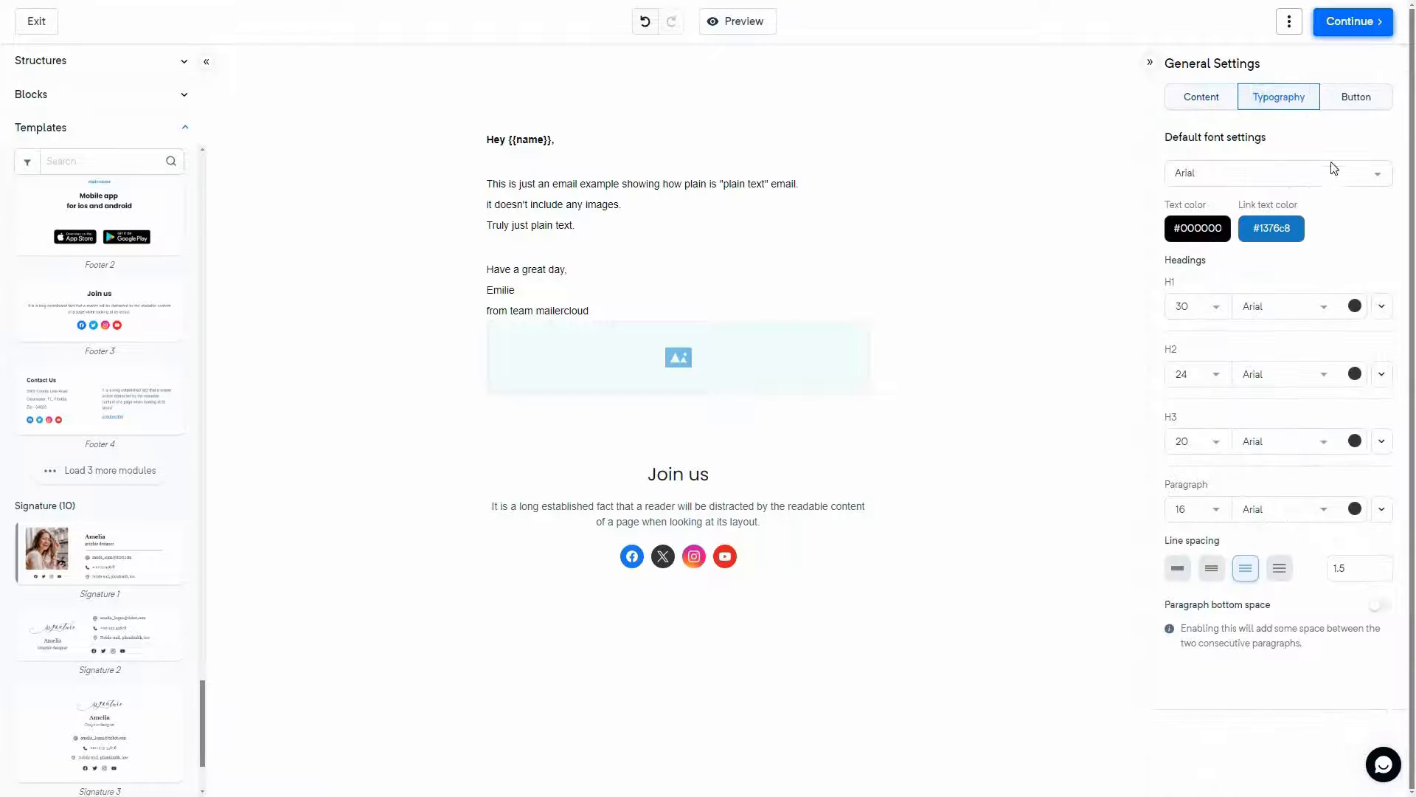
pyautogui.click(1350, 97)
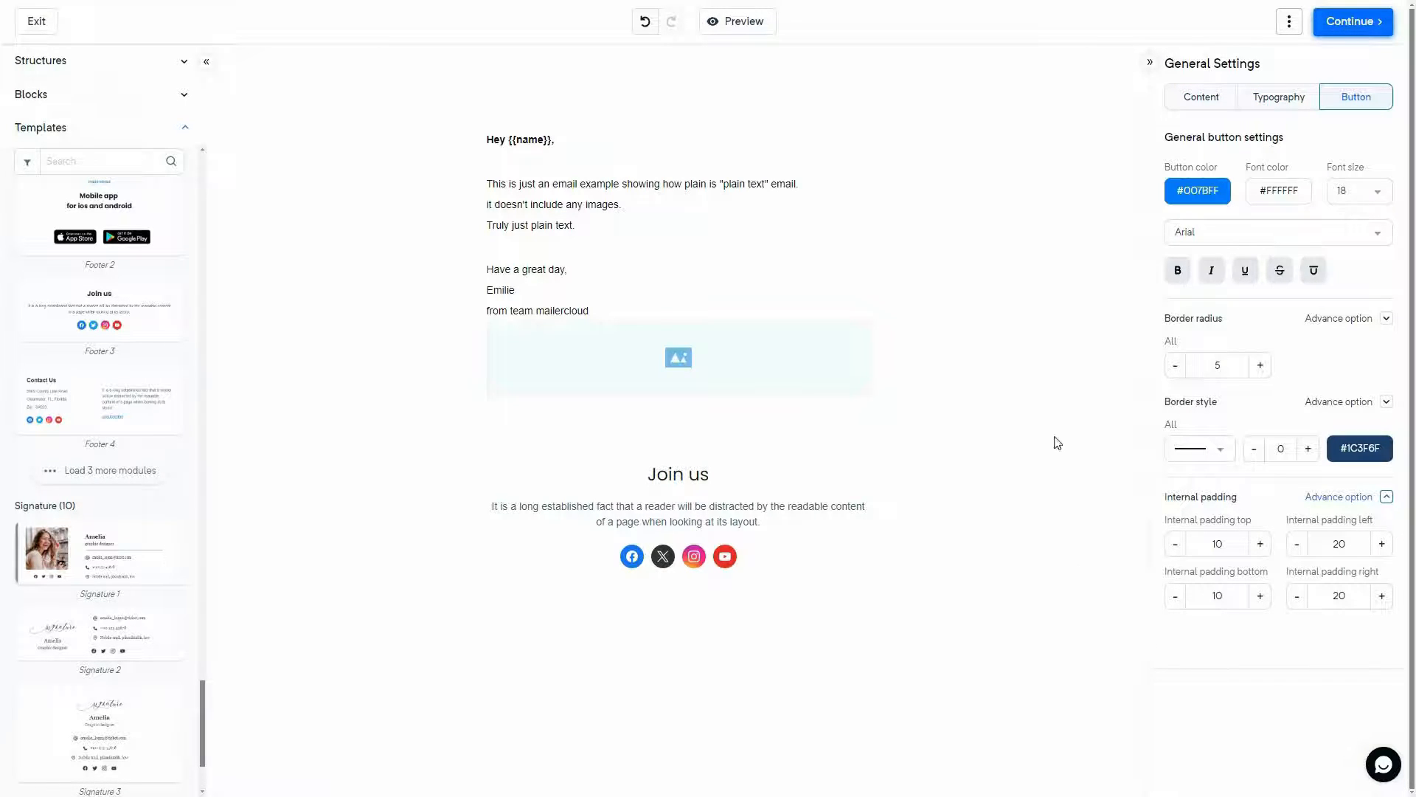
# Step: Finish the email design, return to the campaign form and check the desktop and mobile previews
pyautogui.click(1353, 21)
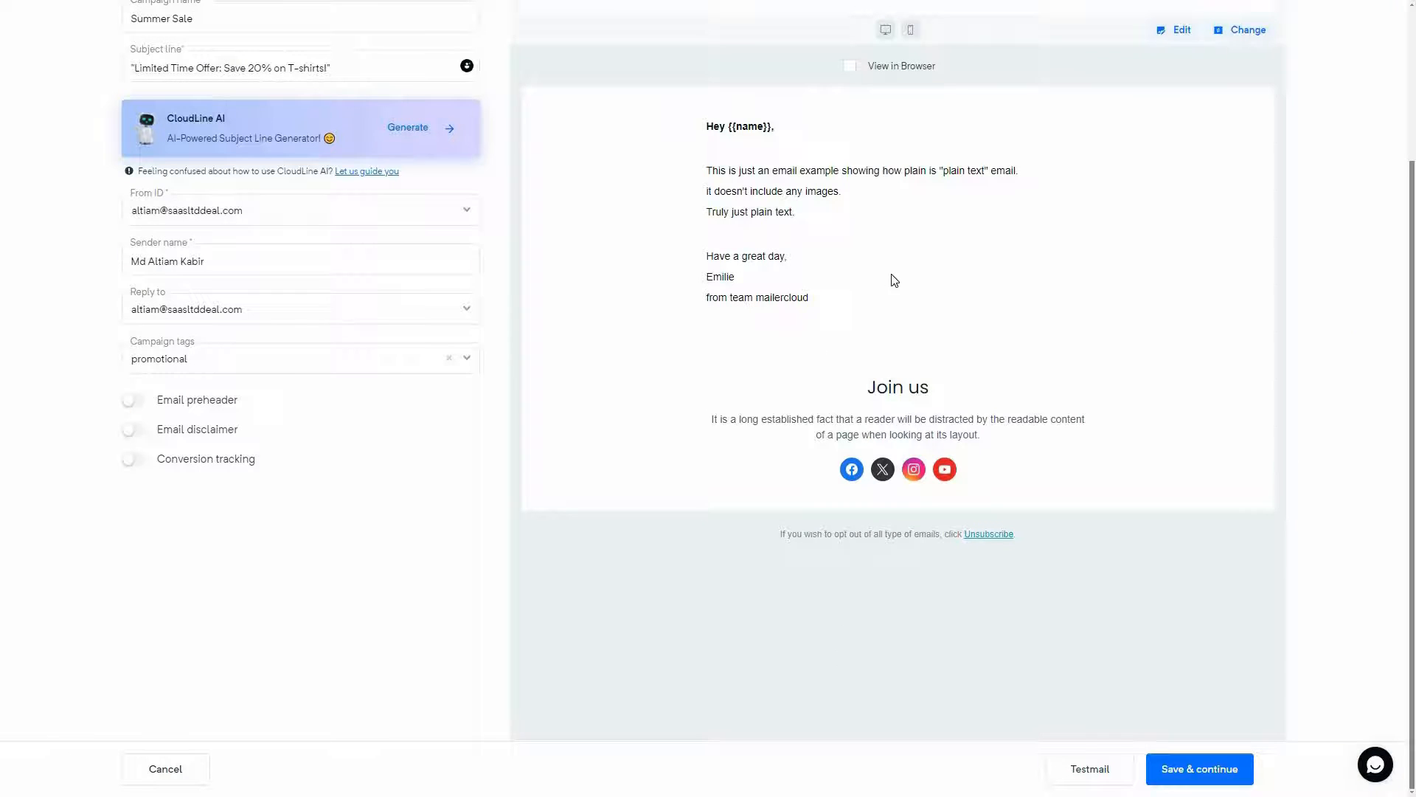
pyautogui.scroll(2, 922, 295)
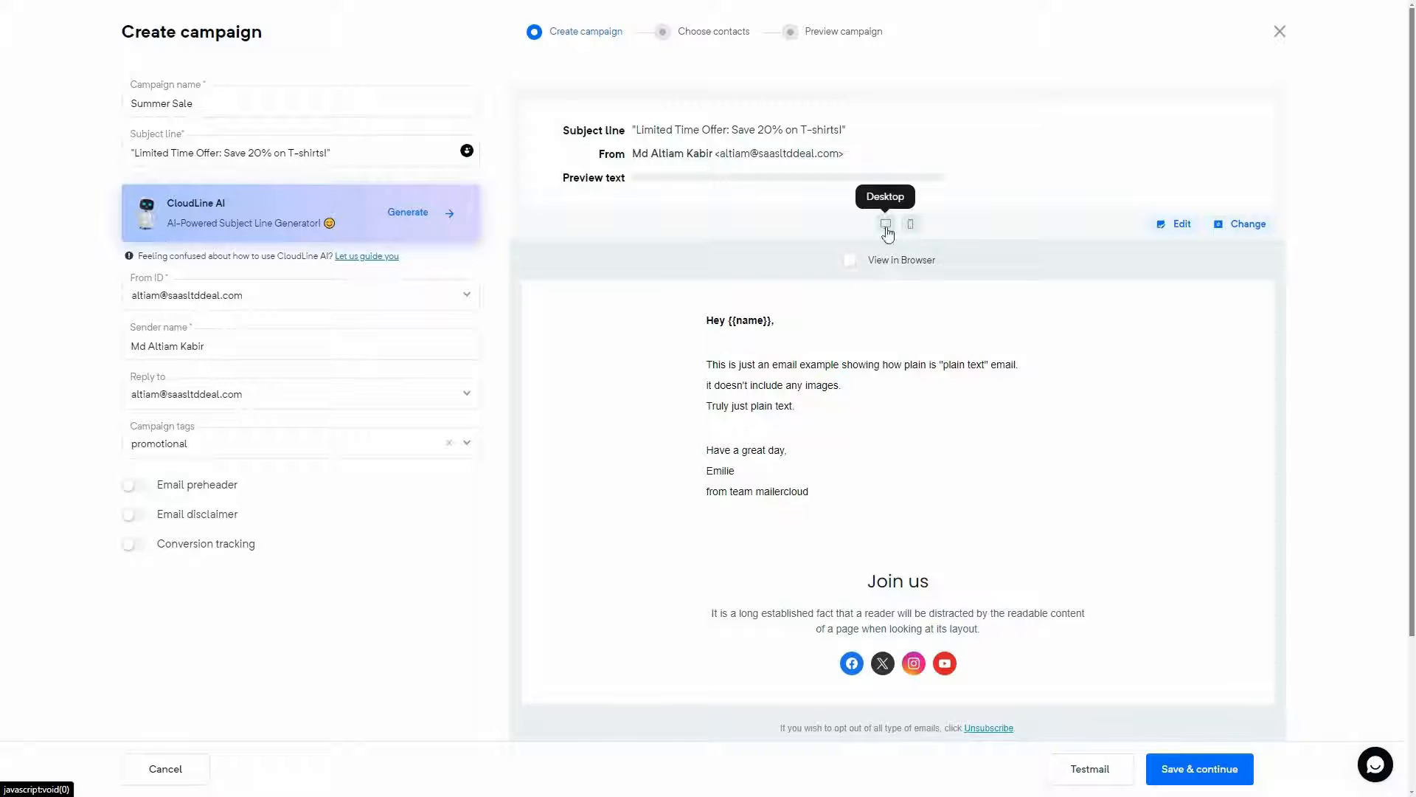
pyautogui.click(911, 225)
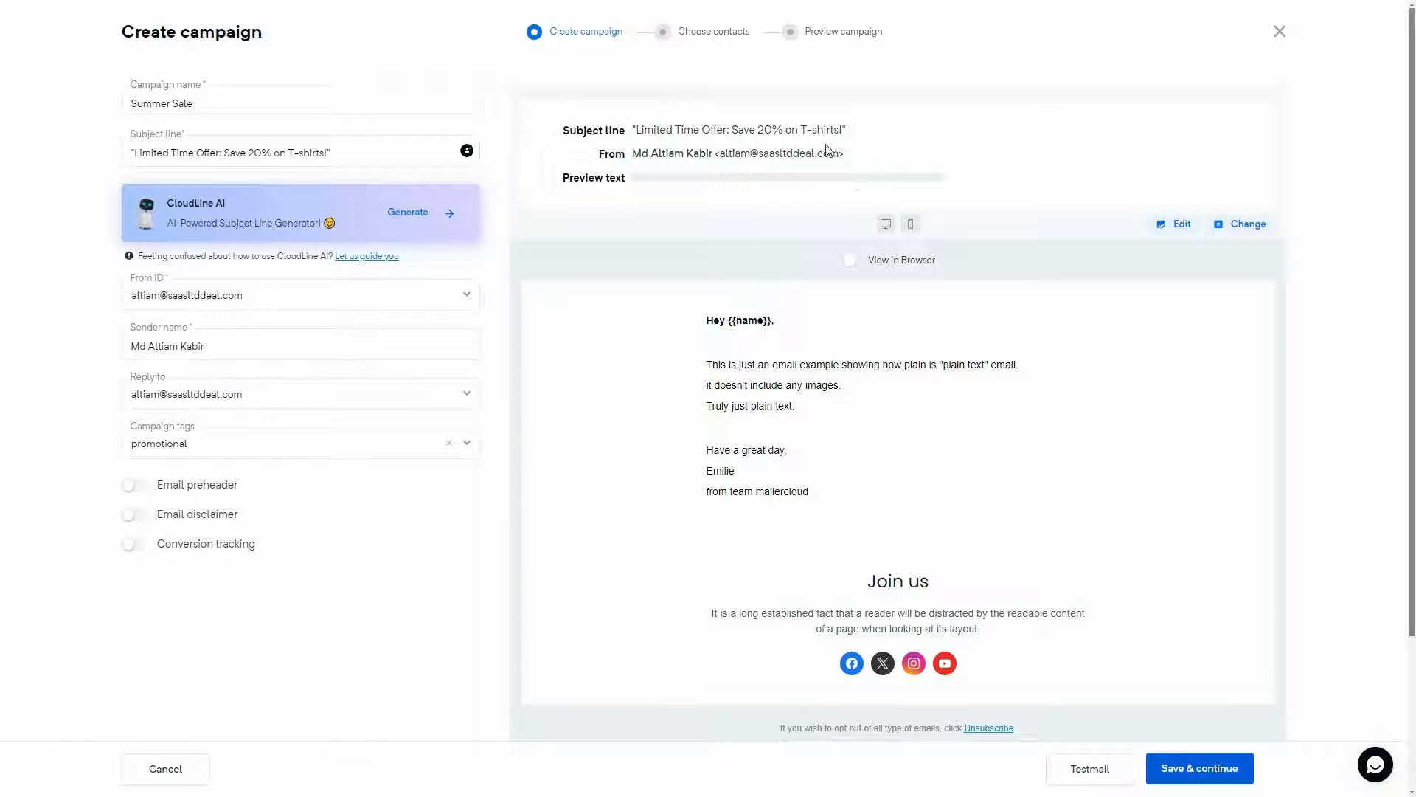
# Step: Save the campaign details, select the Default List as recipients and continue to the campaign preview
pyautogui.click(1200, 768)
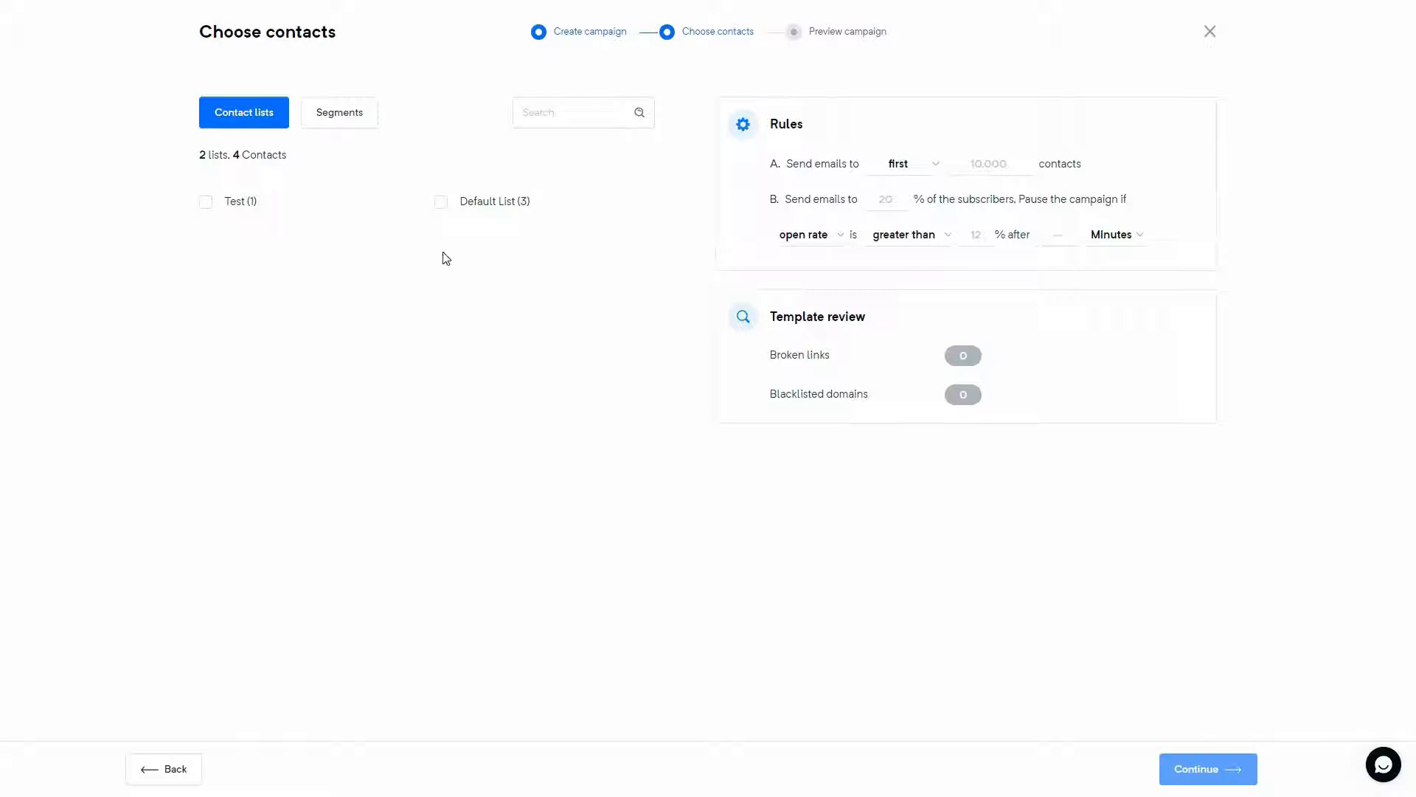
pyautogui.click(443, 210)
pyautogui.click(338, 111)
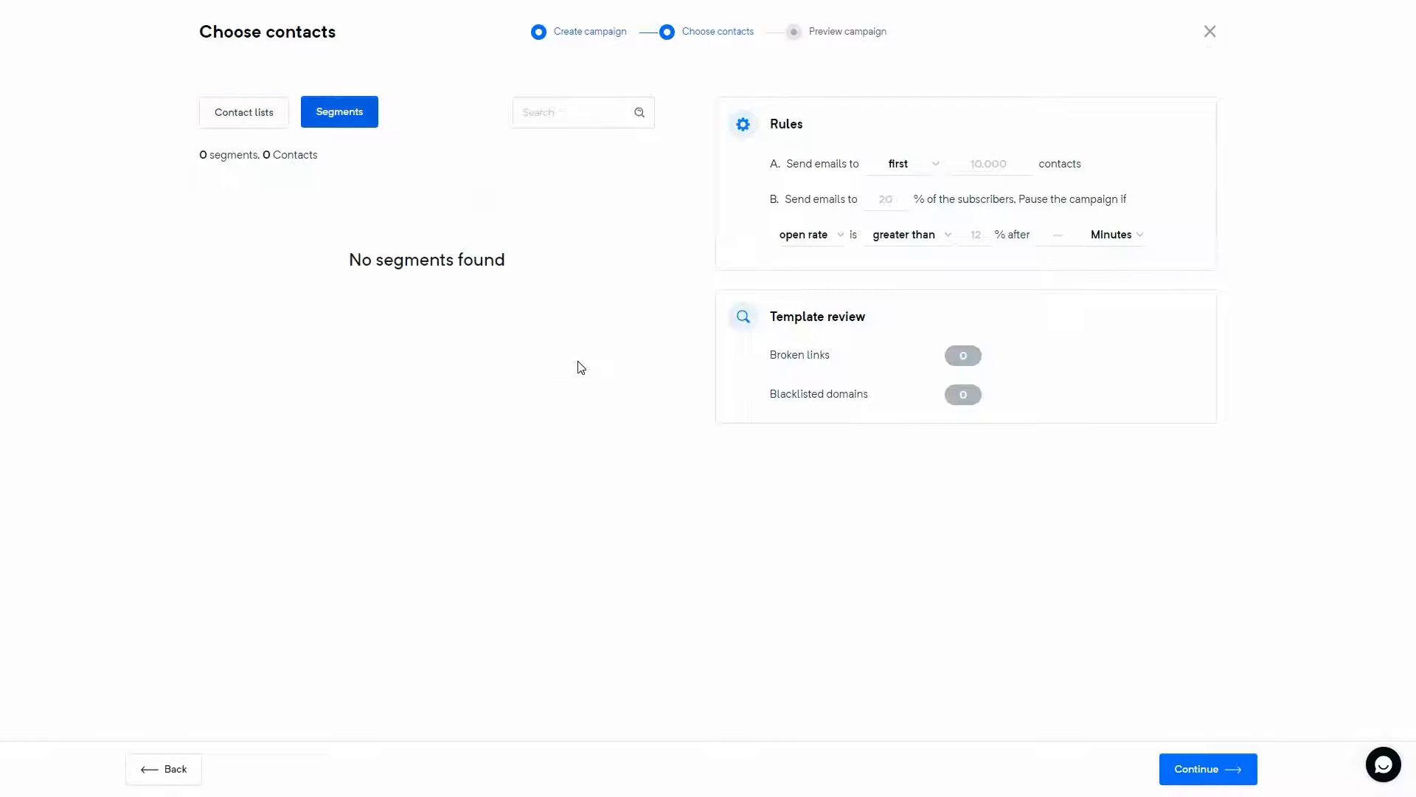
pyautogui.click(268, 120)
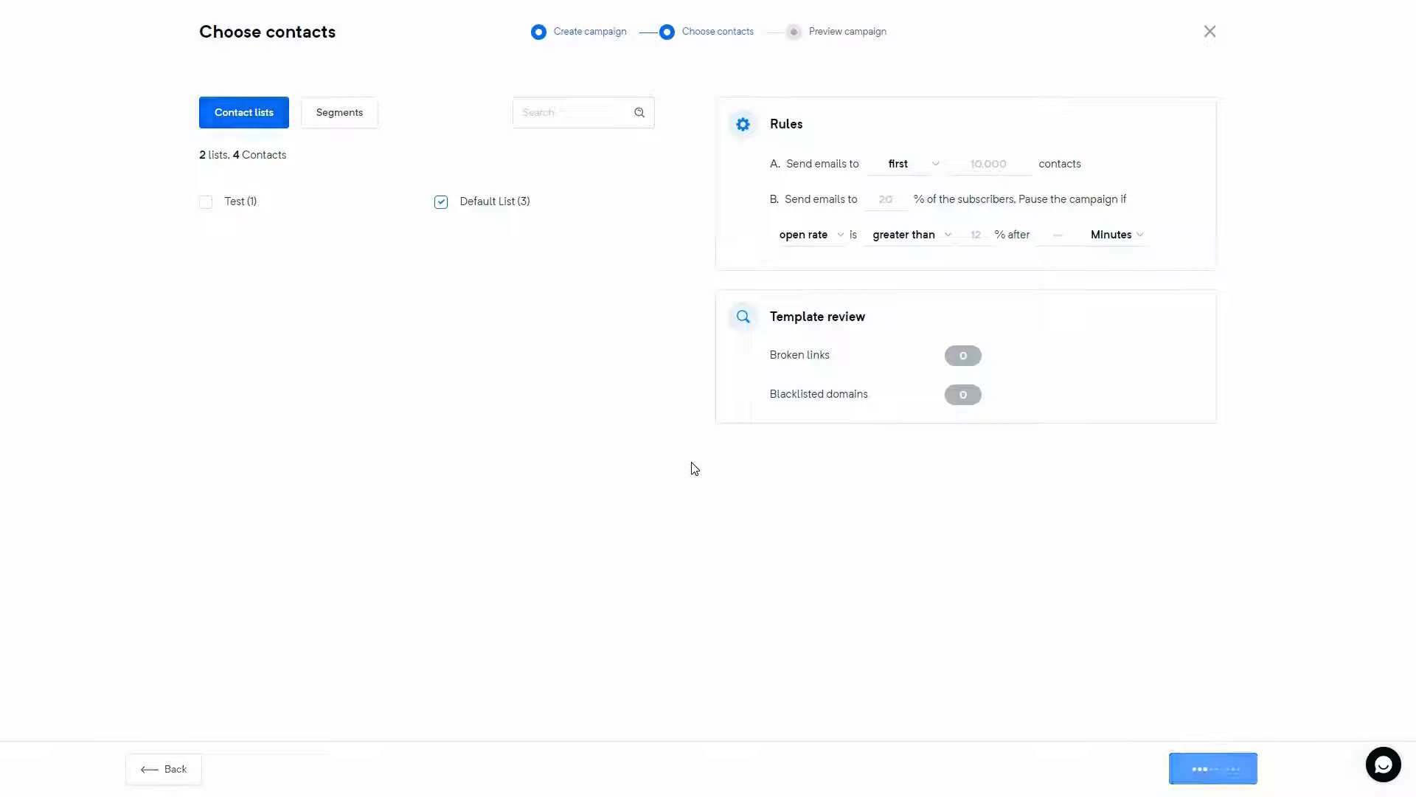
pyautogui.middleClick(1156, 320)
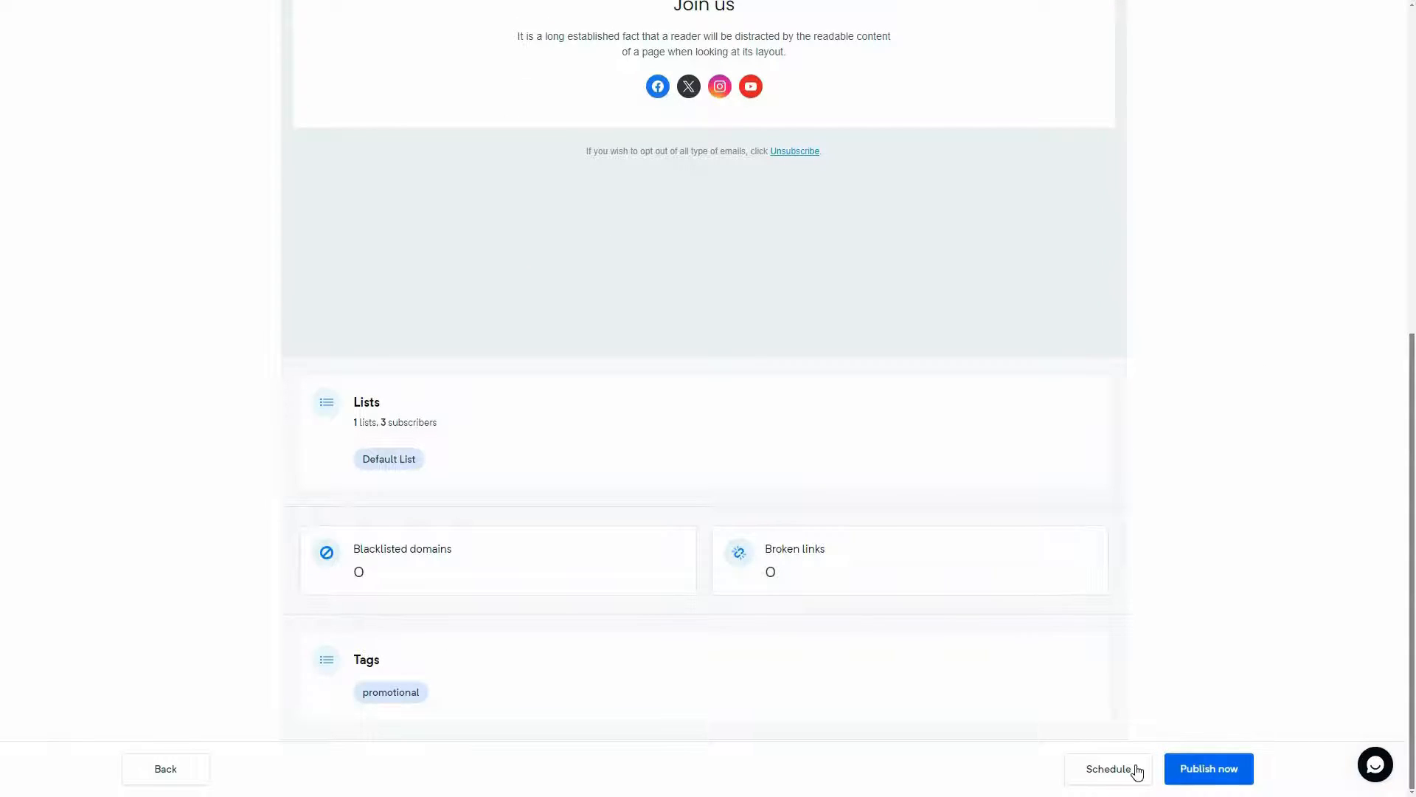
# Step: Review the standard and advanced scheduling options, including date, time zone and campaign speed, then cancel scheduling
pyautogui.click(1108, 769)
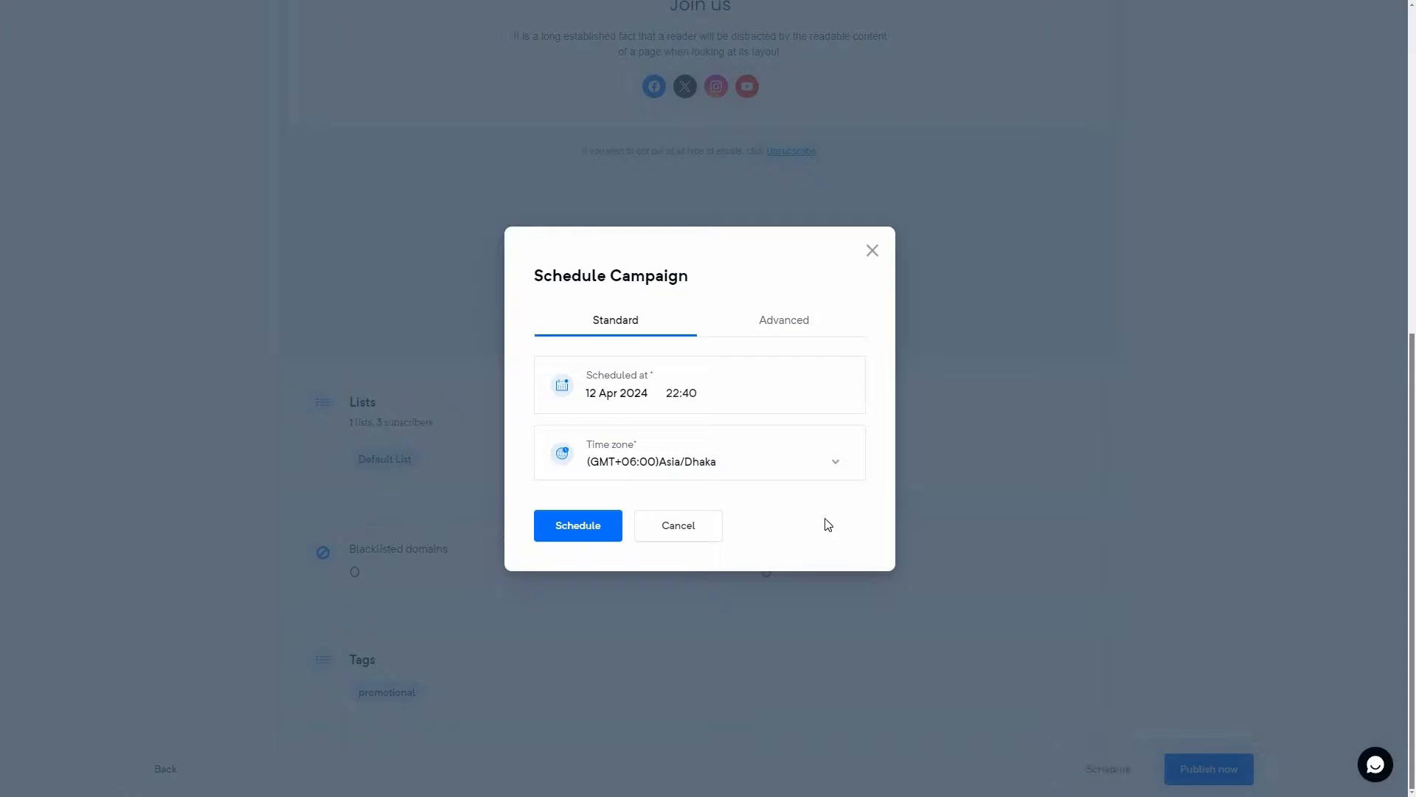
pyautogui.click(633, 404)
pyautogui.click(631, 402)
pyautogui.click(686, 393)
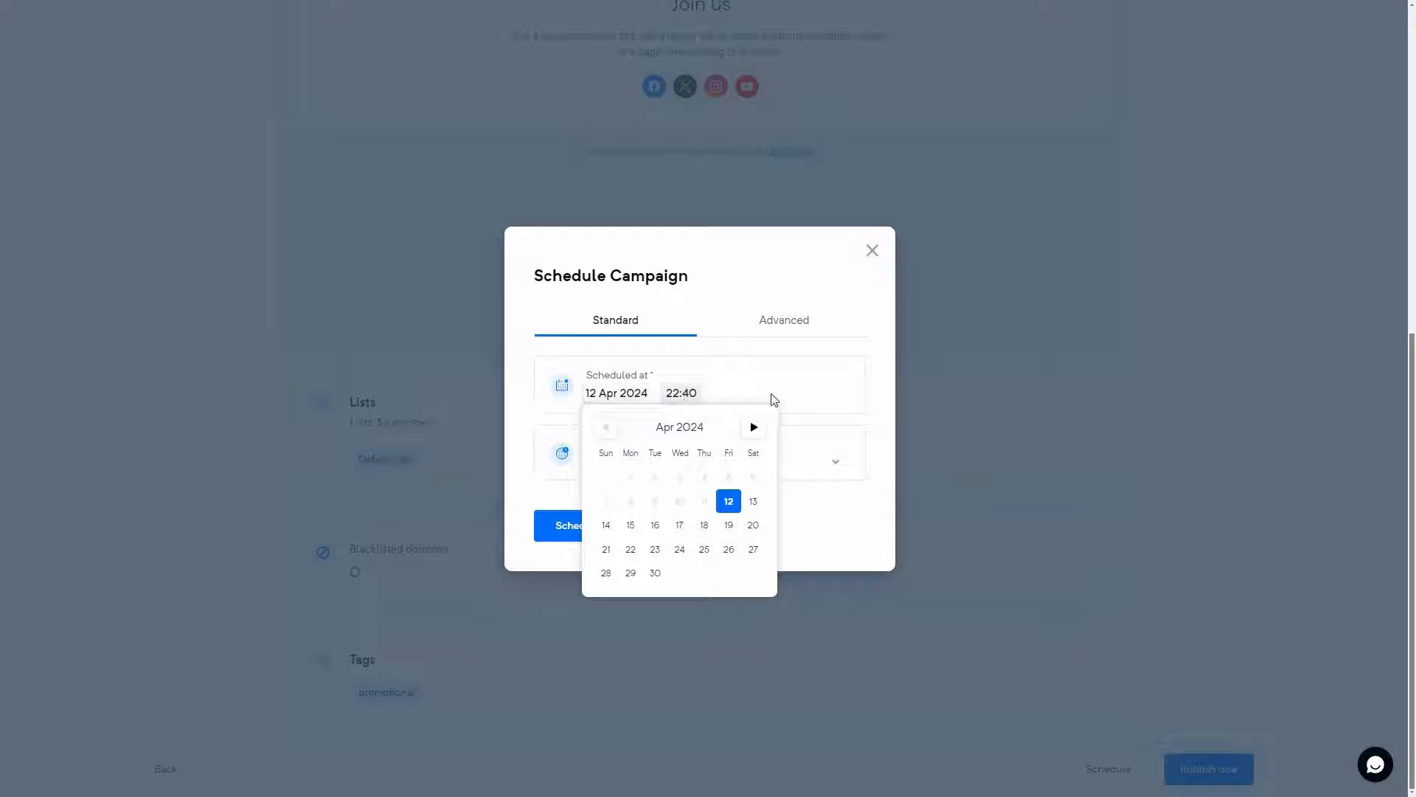
pyautogui.click(731, 473)
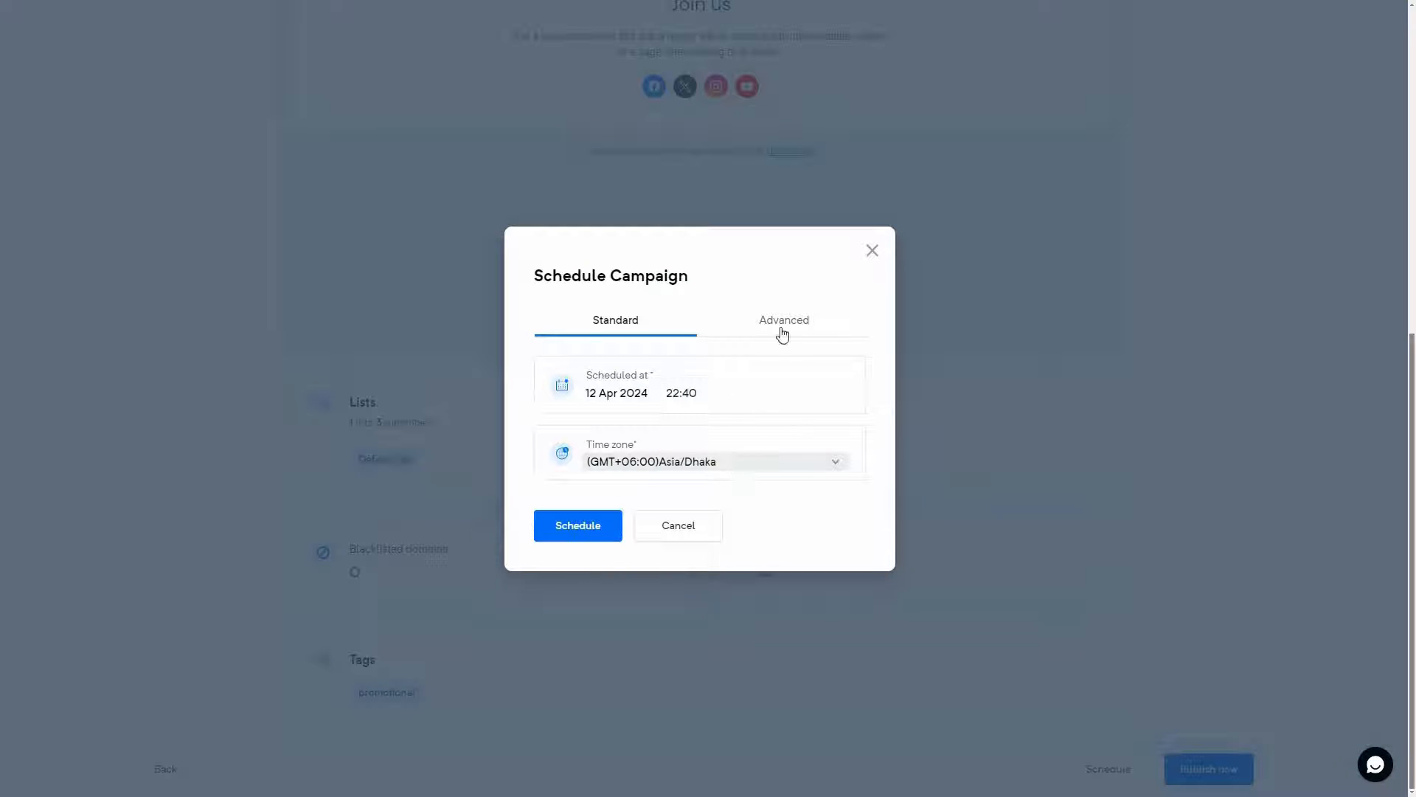
pyautogui.click(782, 329)
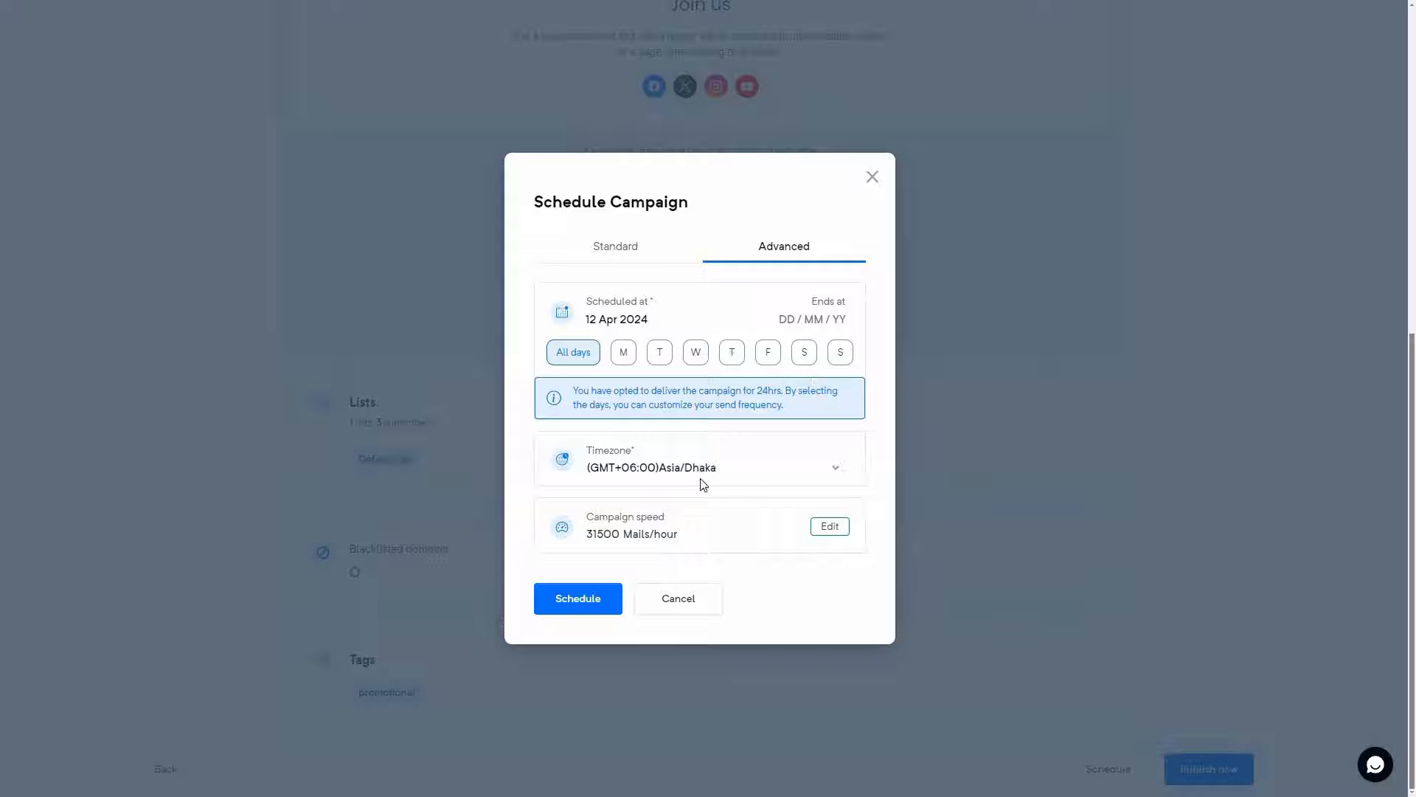
pyautogui.click(841, 530)
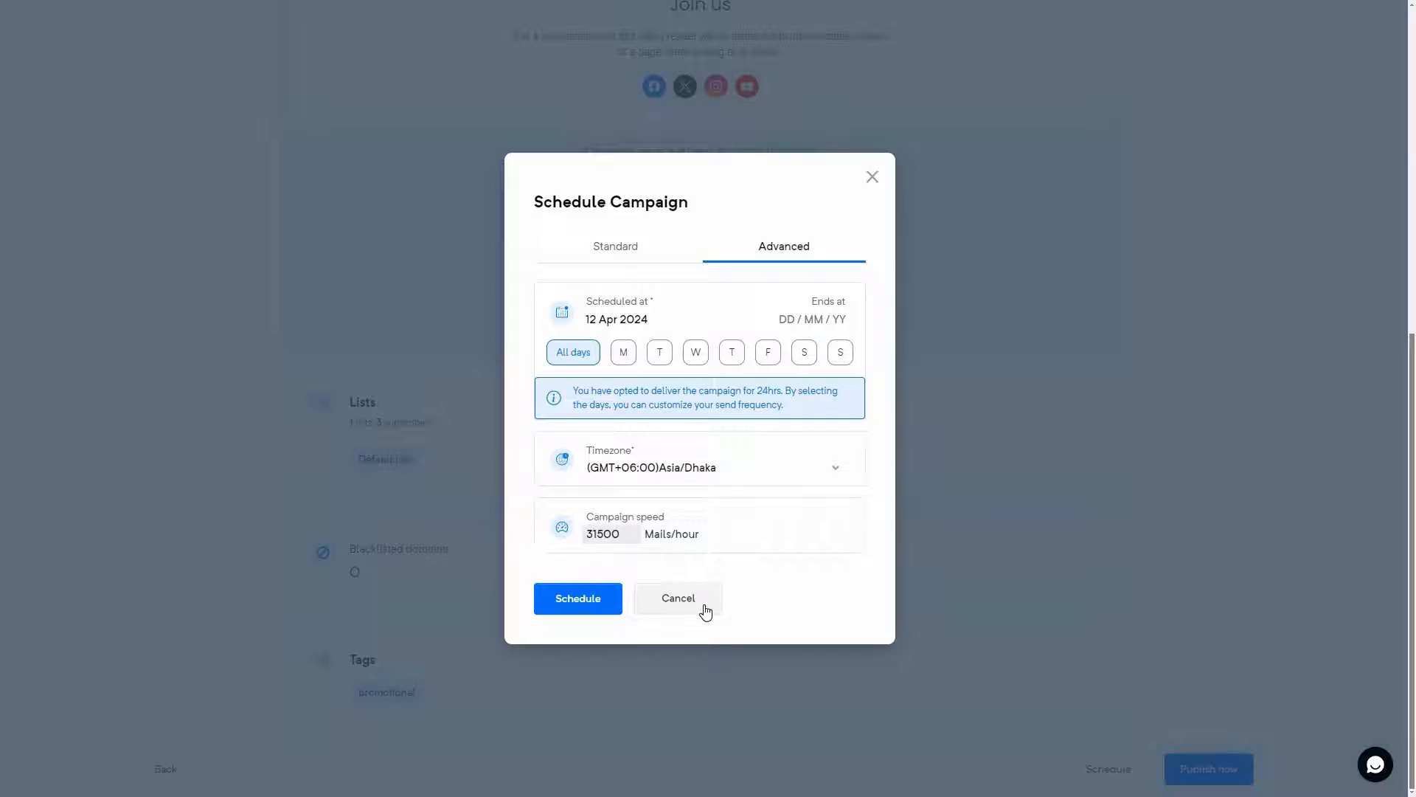
pyautogui.click(704, 609)
# Step: Publish the Summer Sale campaign immediately, then view the actions available for it in the campaign list
pyautogui.click(1232, 773)
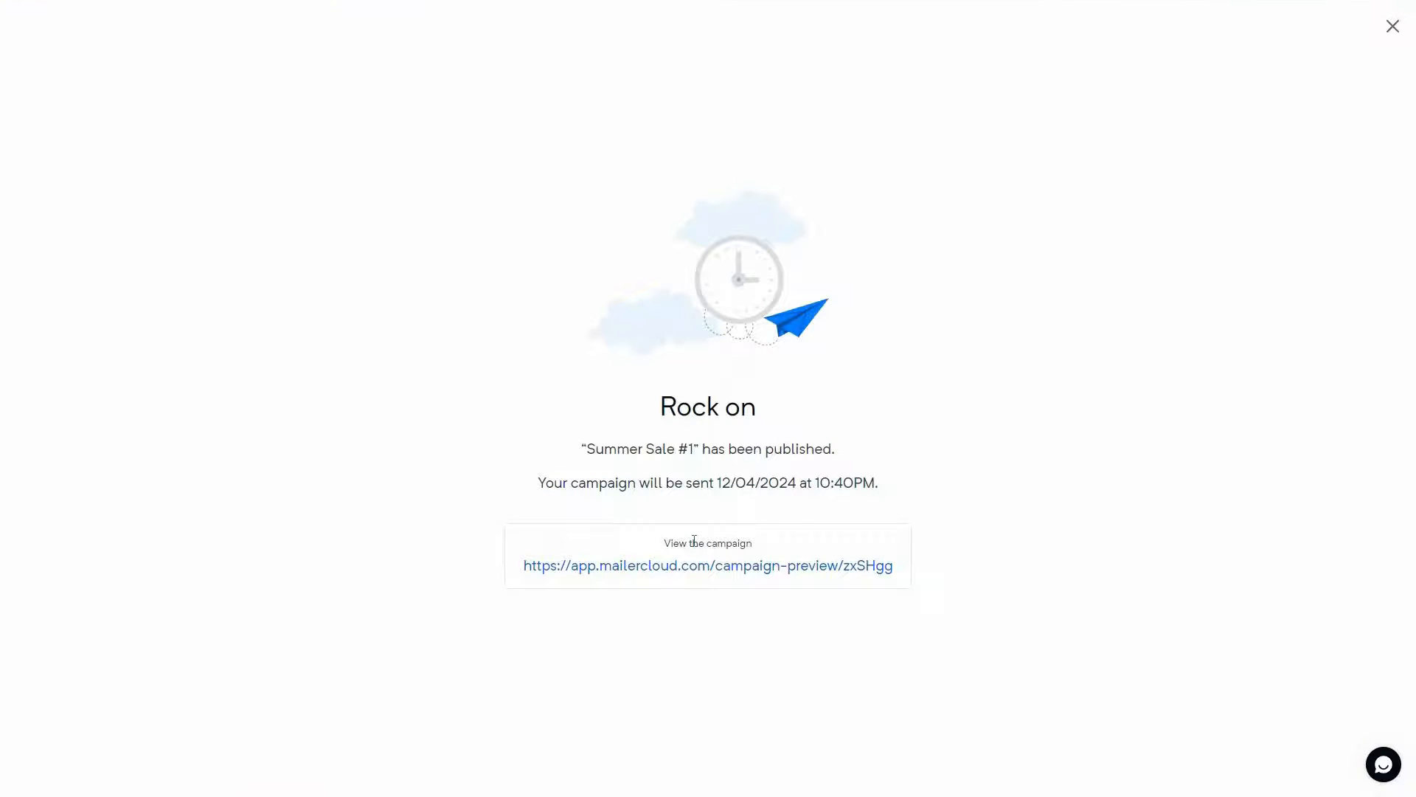
pyautogui.click(1393, 27)
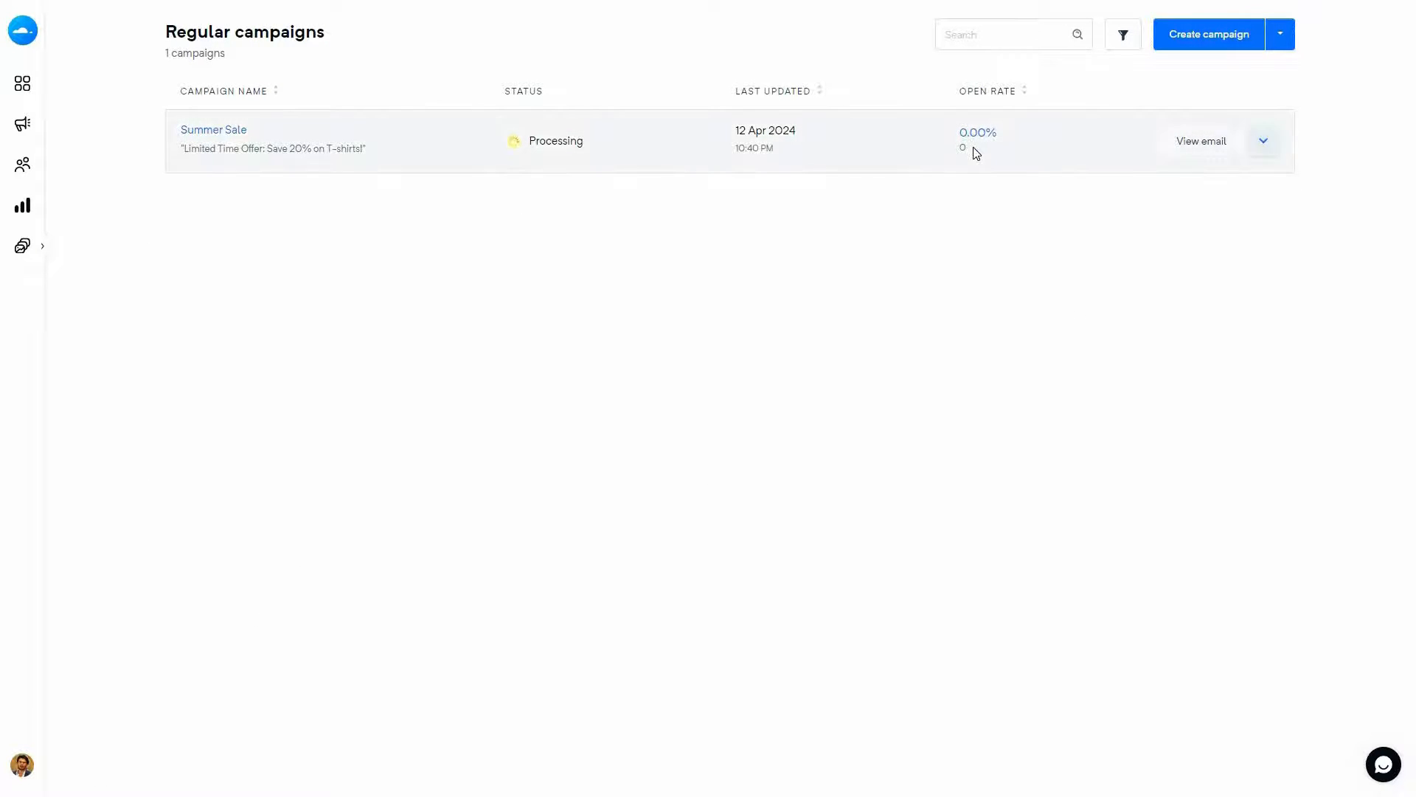
pyautogui.click(1268, 146)
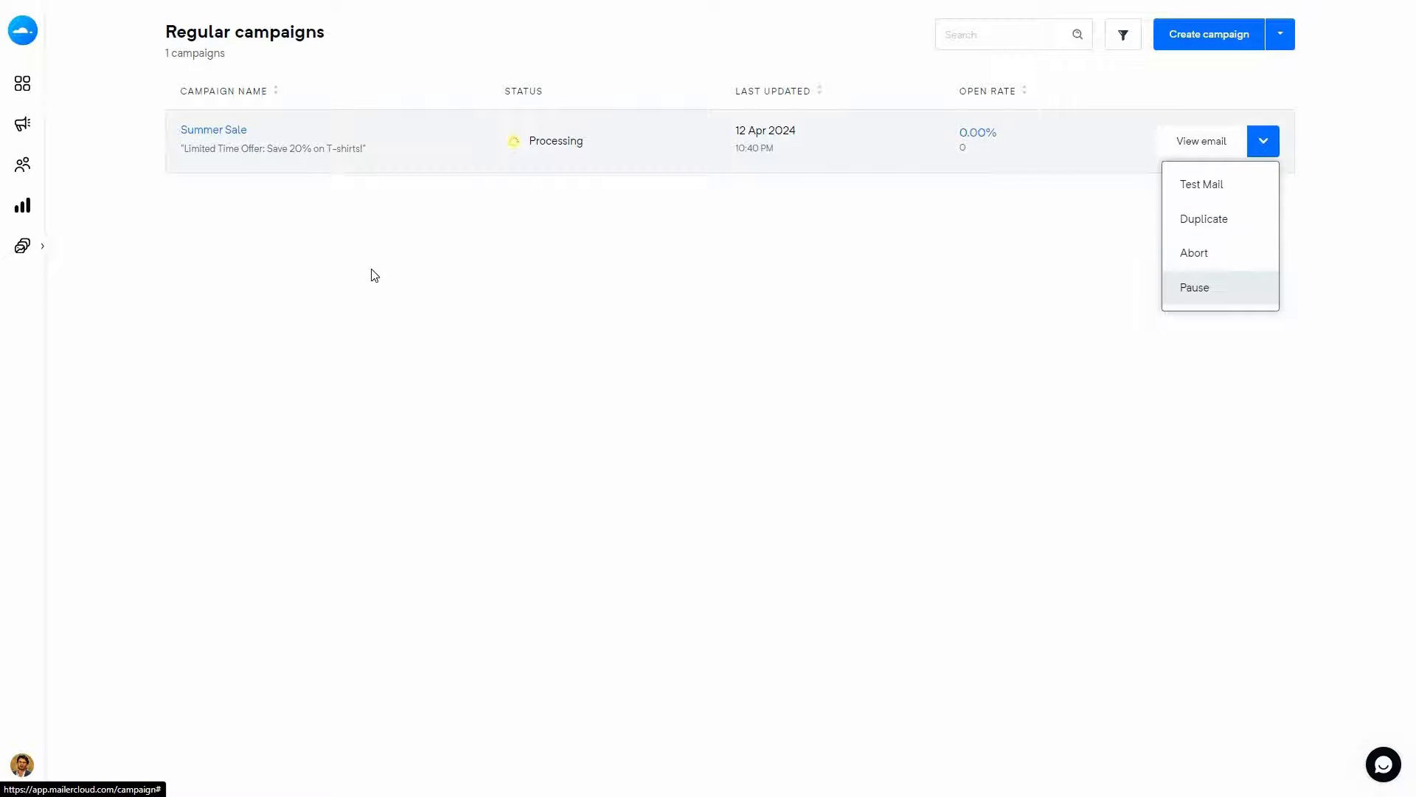
pyautogui.click(499, 288)
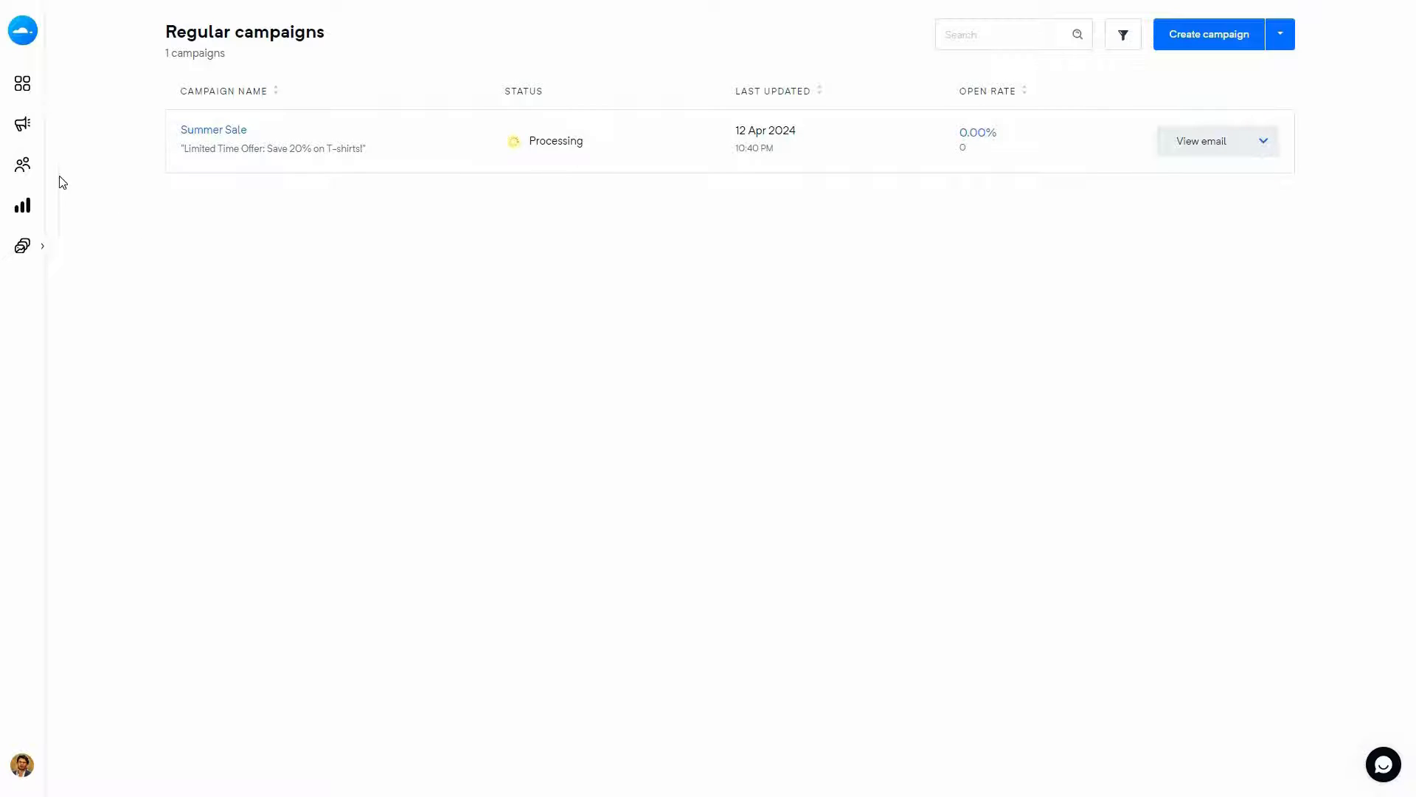
# Step: Create a new Advanced automation named "Automation 1"
pyautogui.moveTo(114, 177)
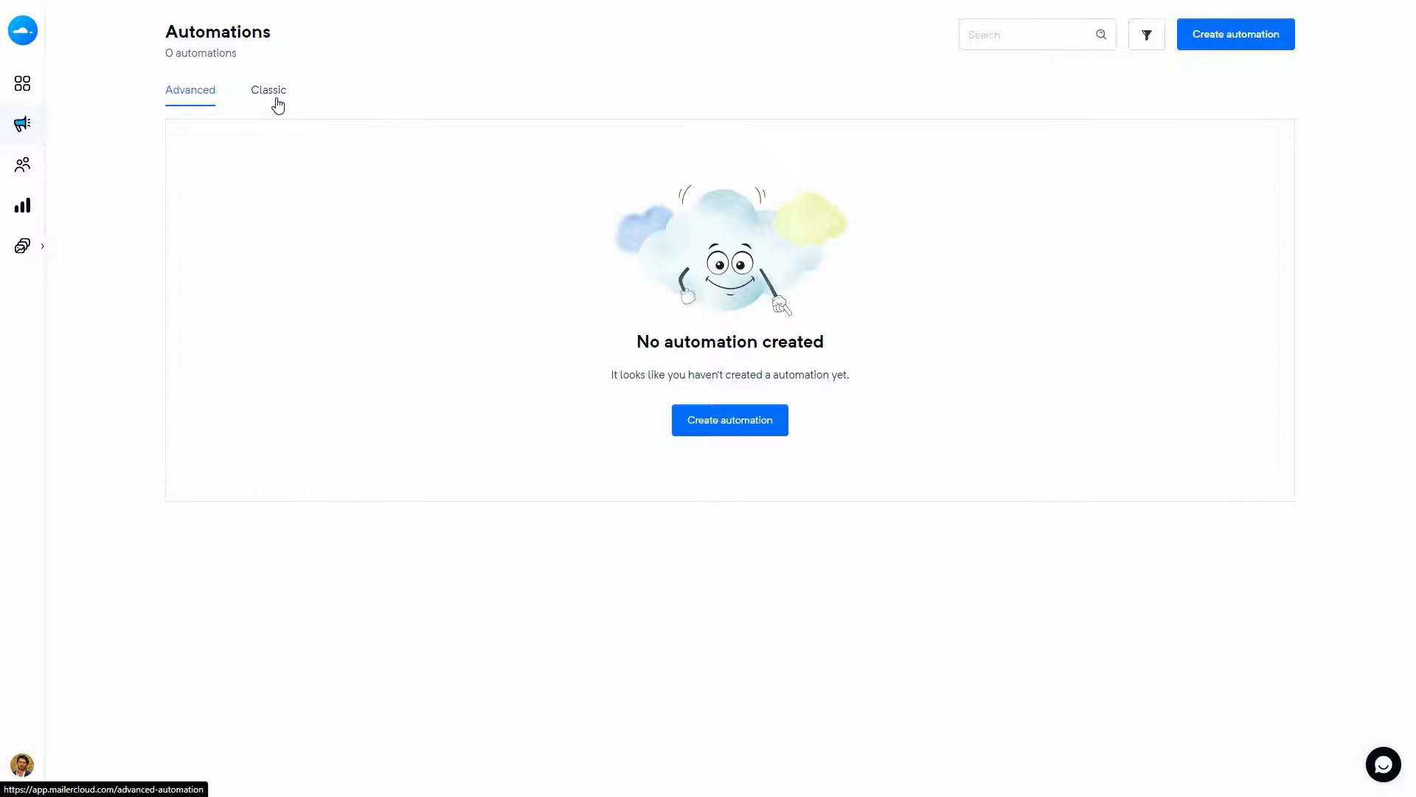
pyautogui.click(719, 424)
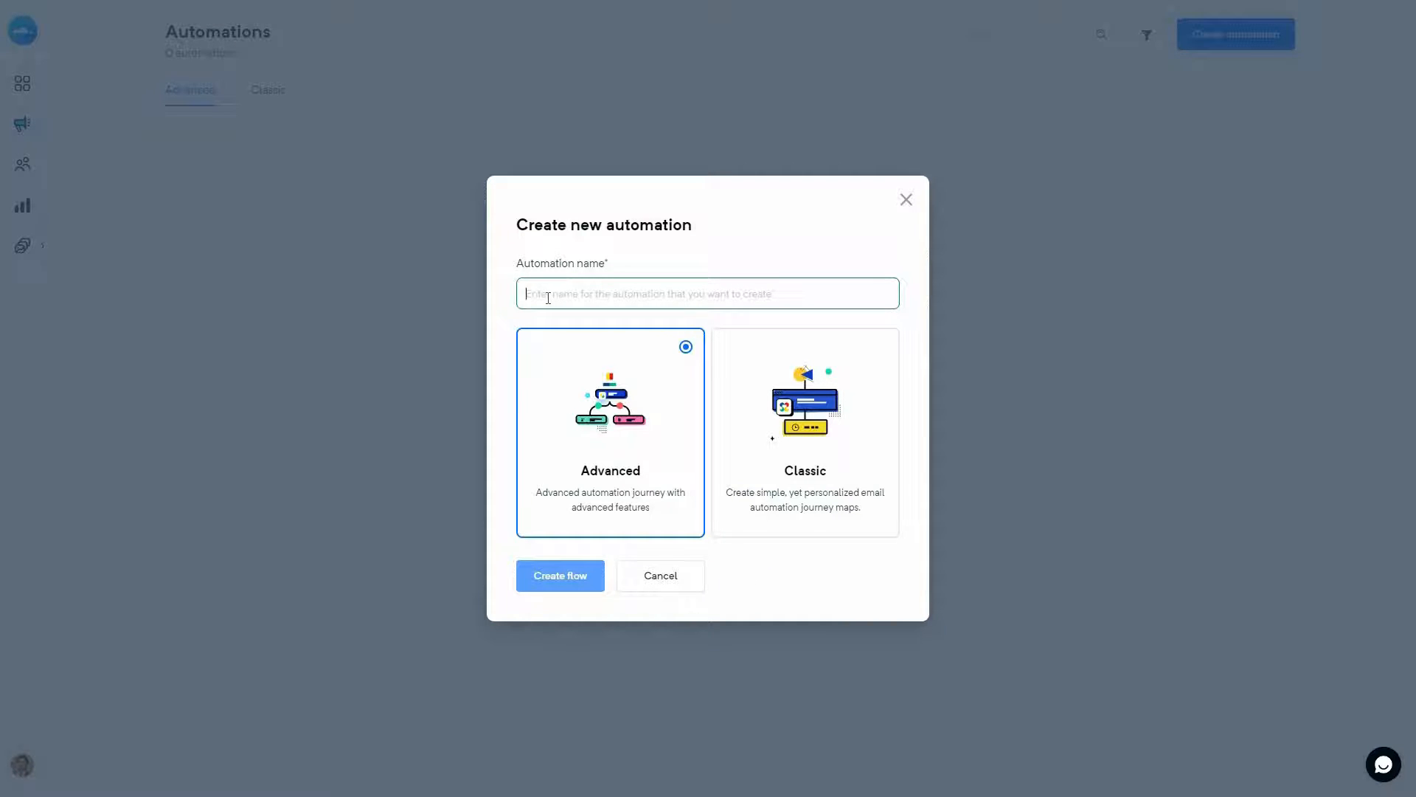
pyautogui.write('Automation 1')
pyautogui.click(573, 579)
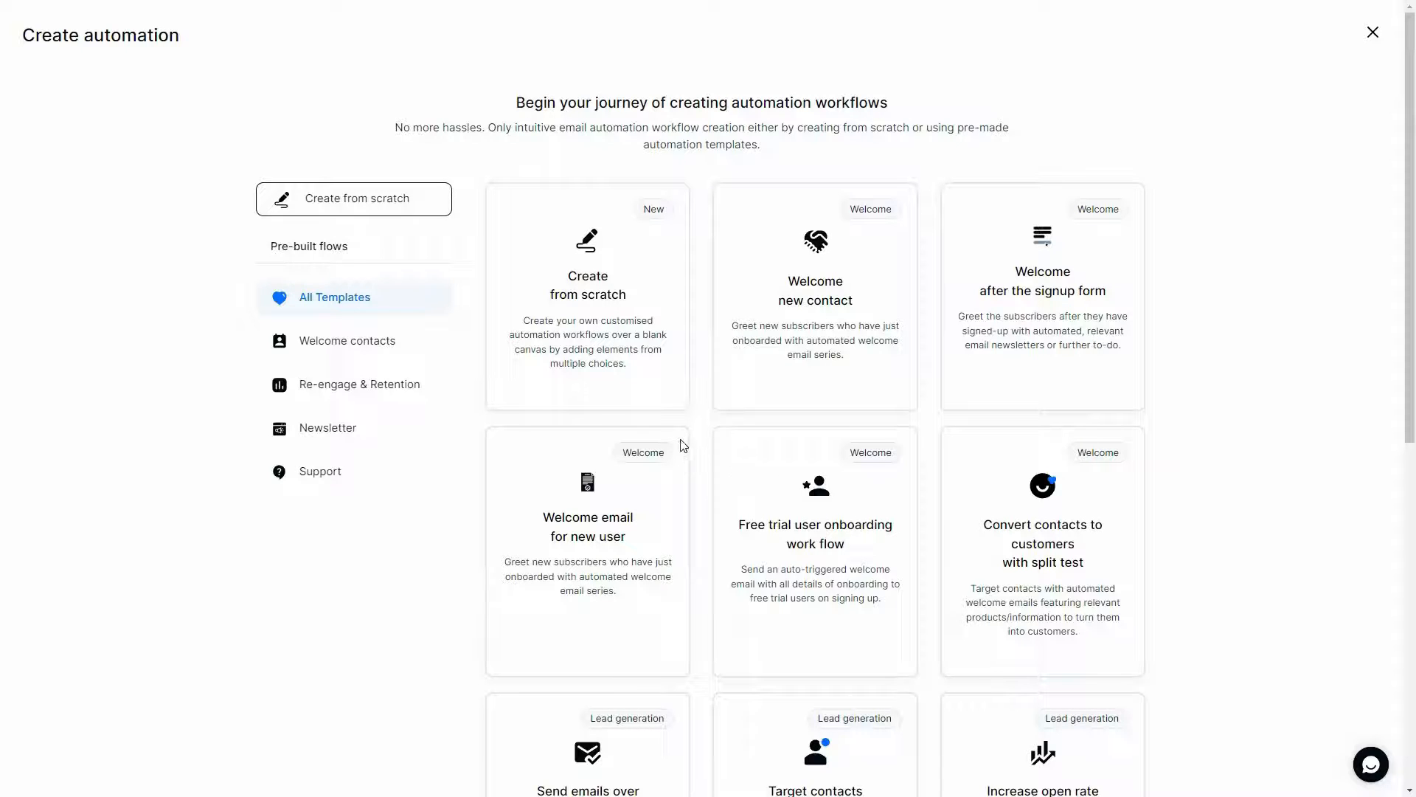
# Step: Browse the pre-built automation flows for welcome contacts, re-engagement and retention, newsletter and support
pyautogui.click(346, 349)
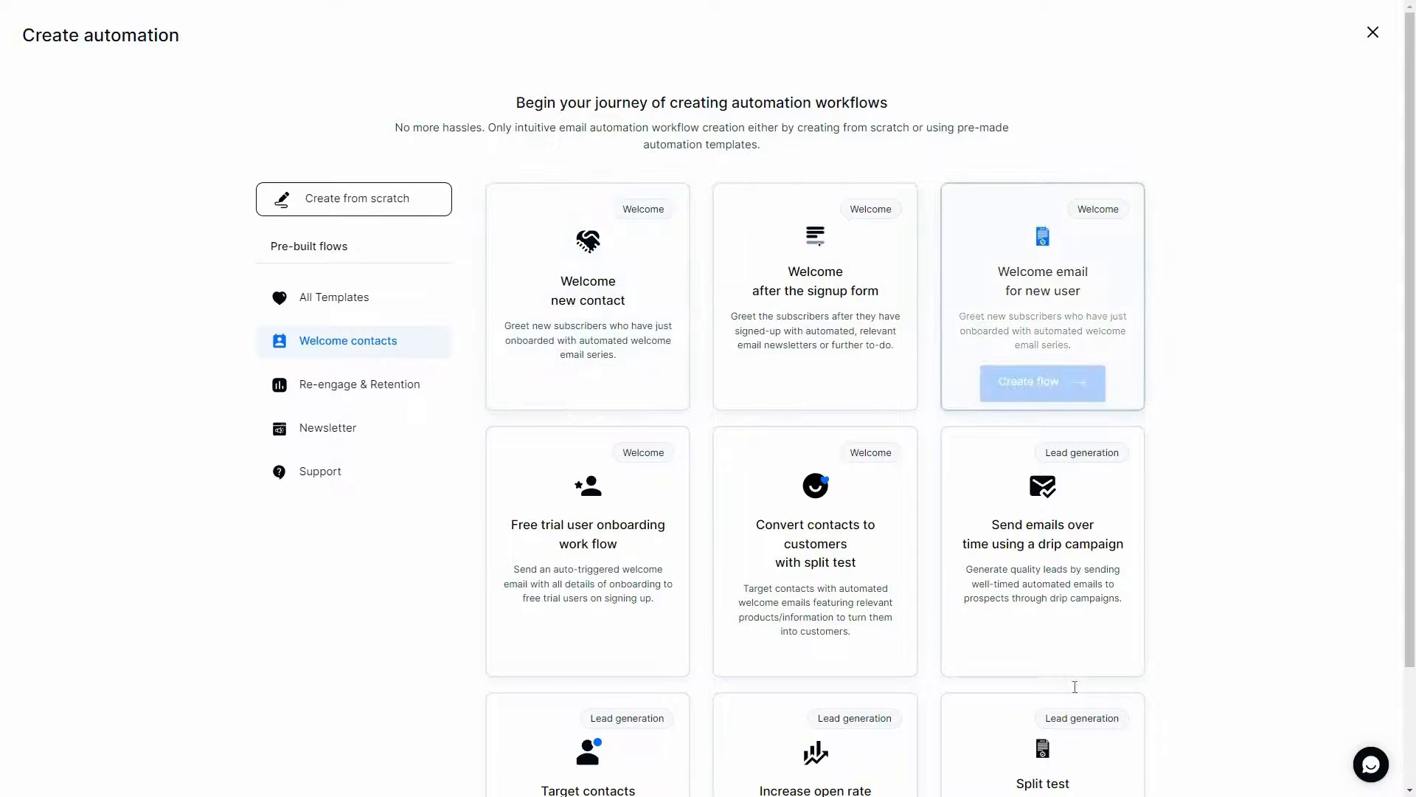
pyautogui.scroll(-2, 1075, 697)
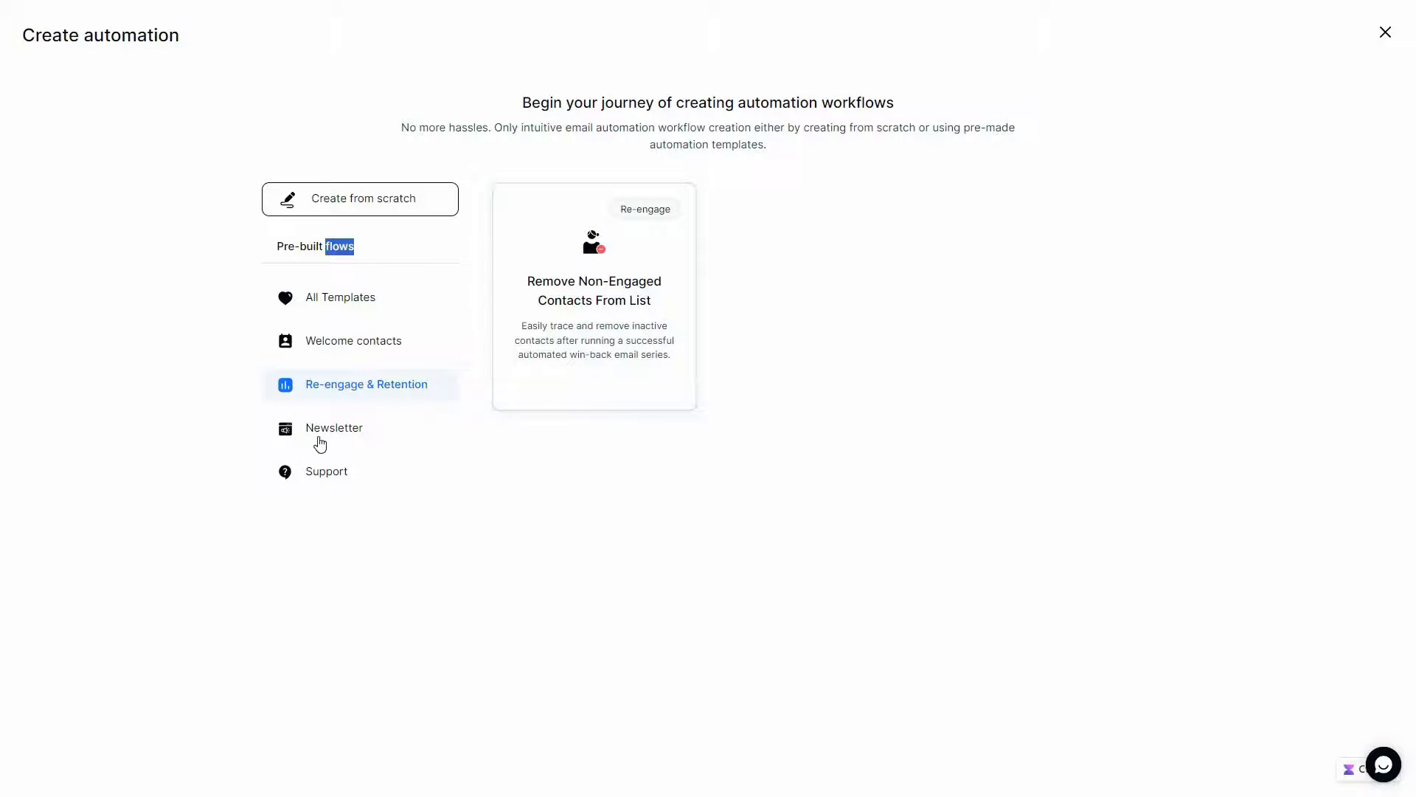
pyautogui.click(319, 437)
pyautogui.click(339, 485)
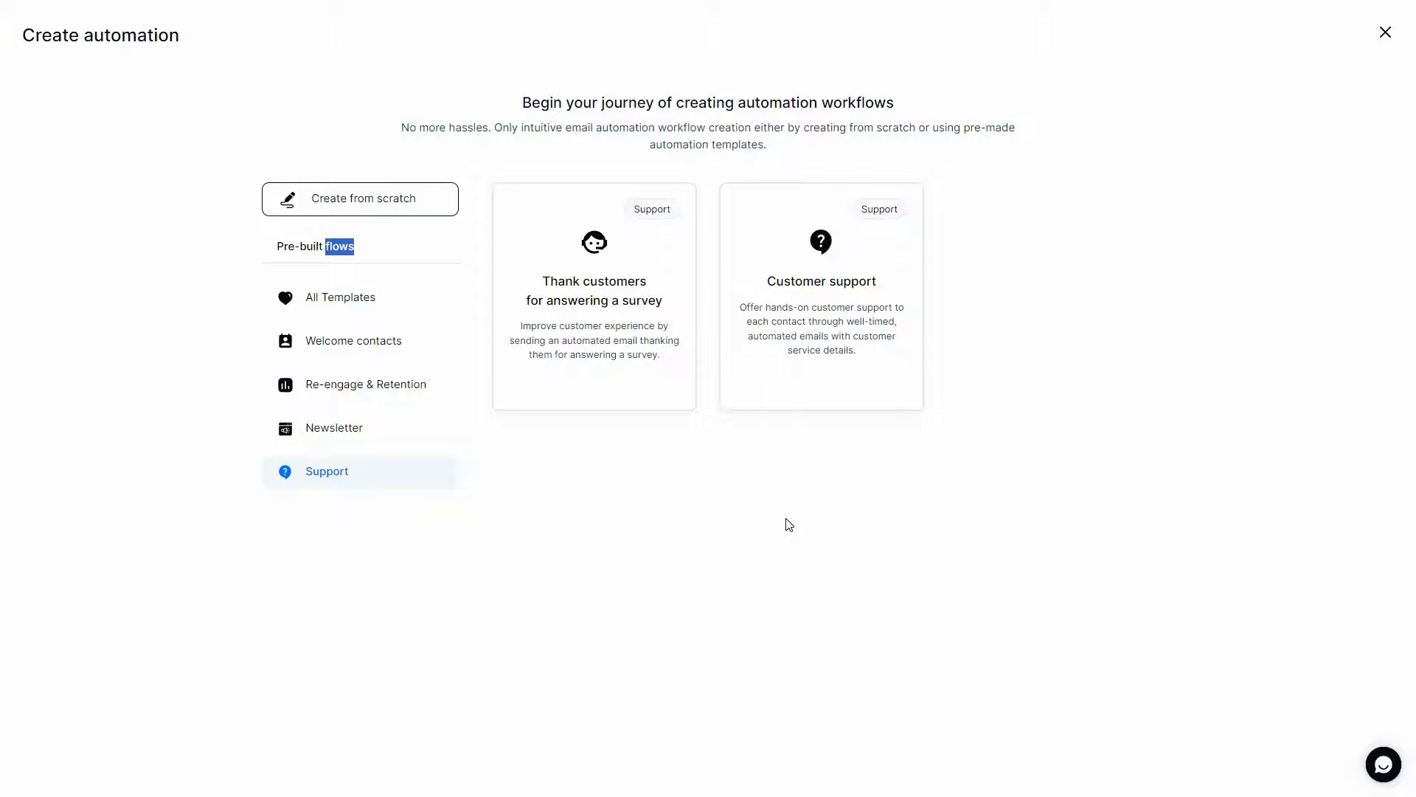
# Step: Start the automation from scratch with the trigger "Contact joins to a particular list" set to the Default List
pyautogui.click(395, 212)
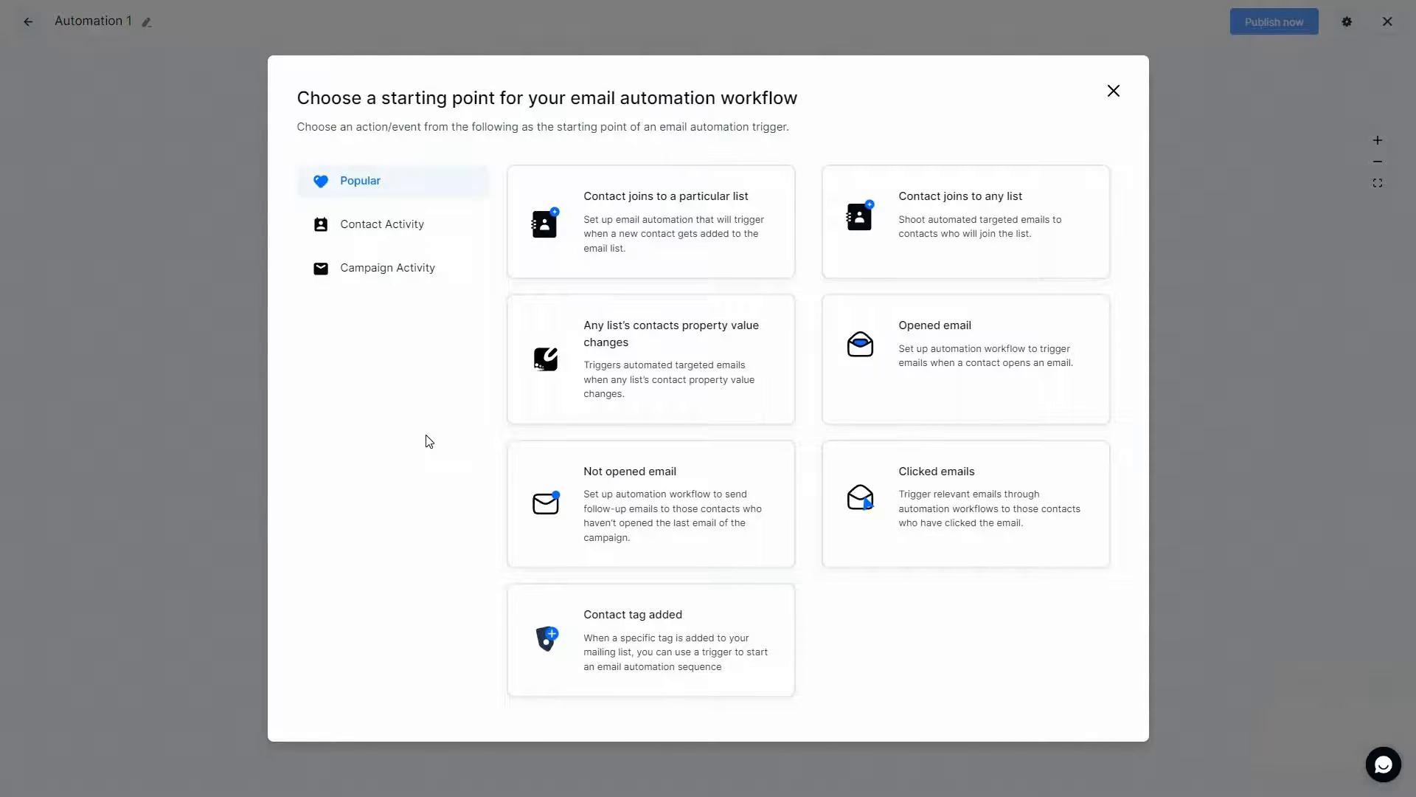
pyautogui.click(657, 264)
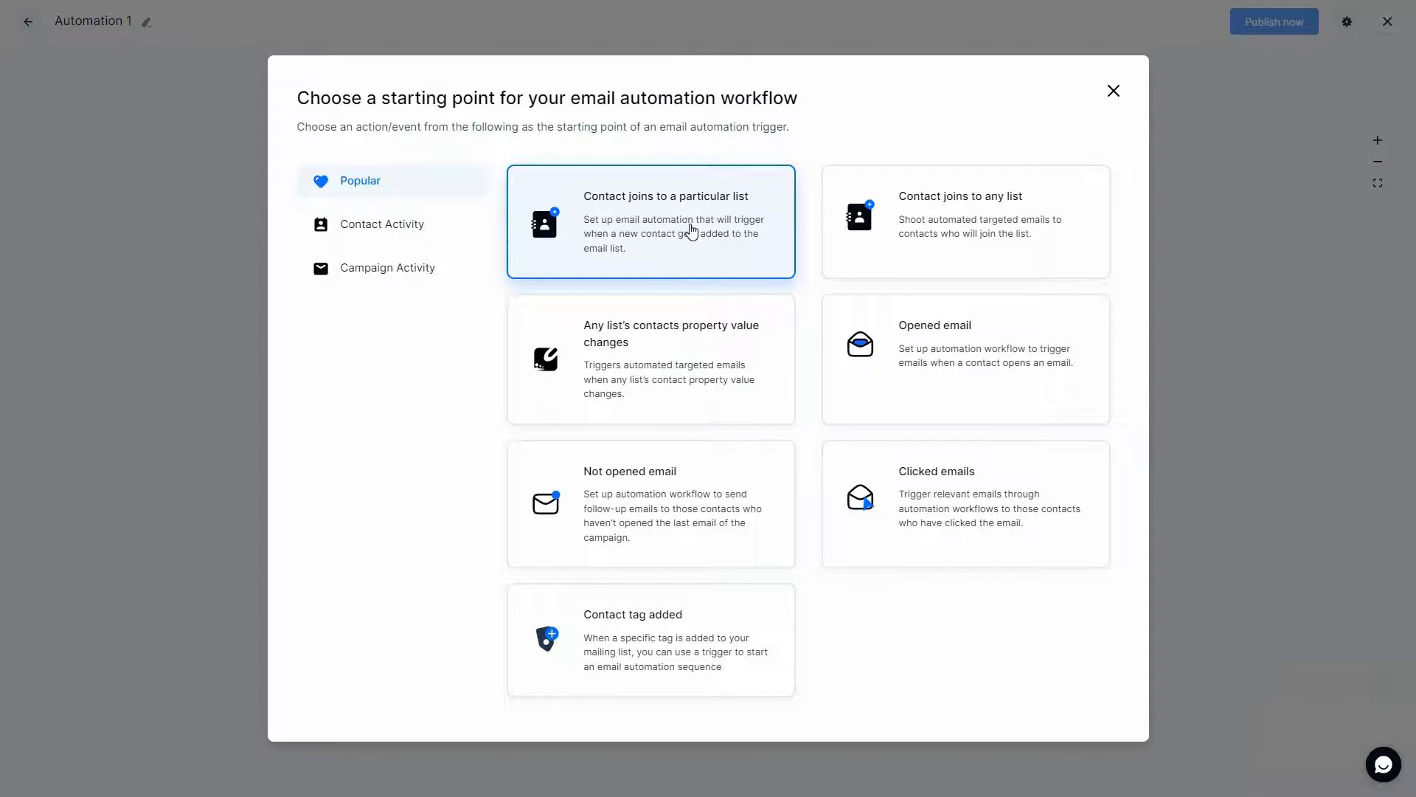
pyautogui.click(685, 241)
pyautogui.click(587, 405)
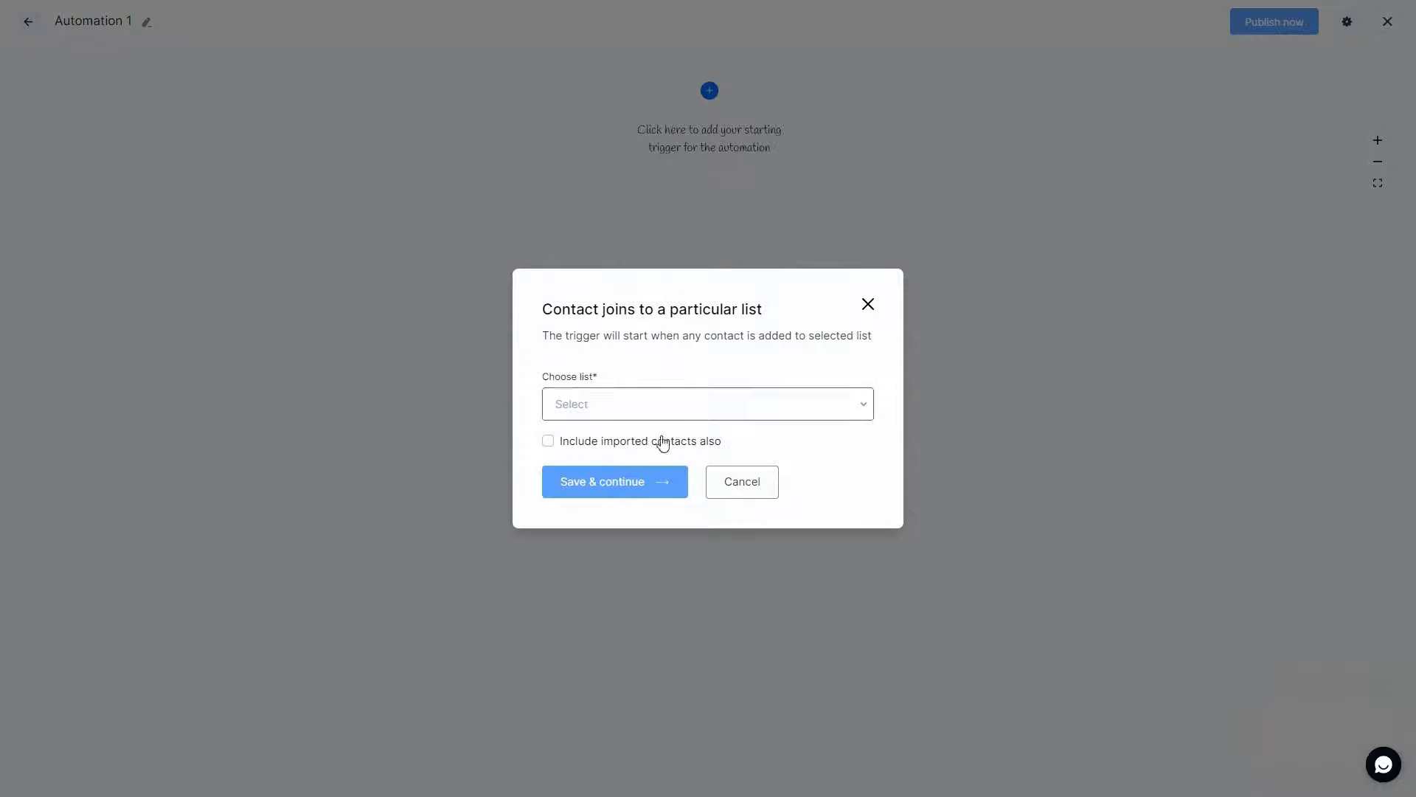
pyautogui.click(622, 456)
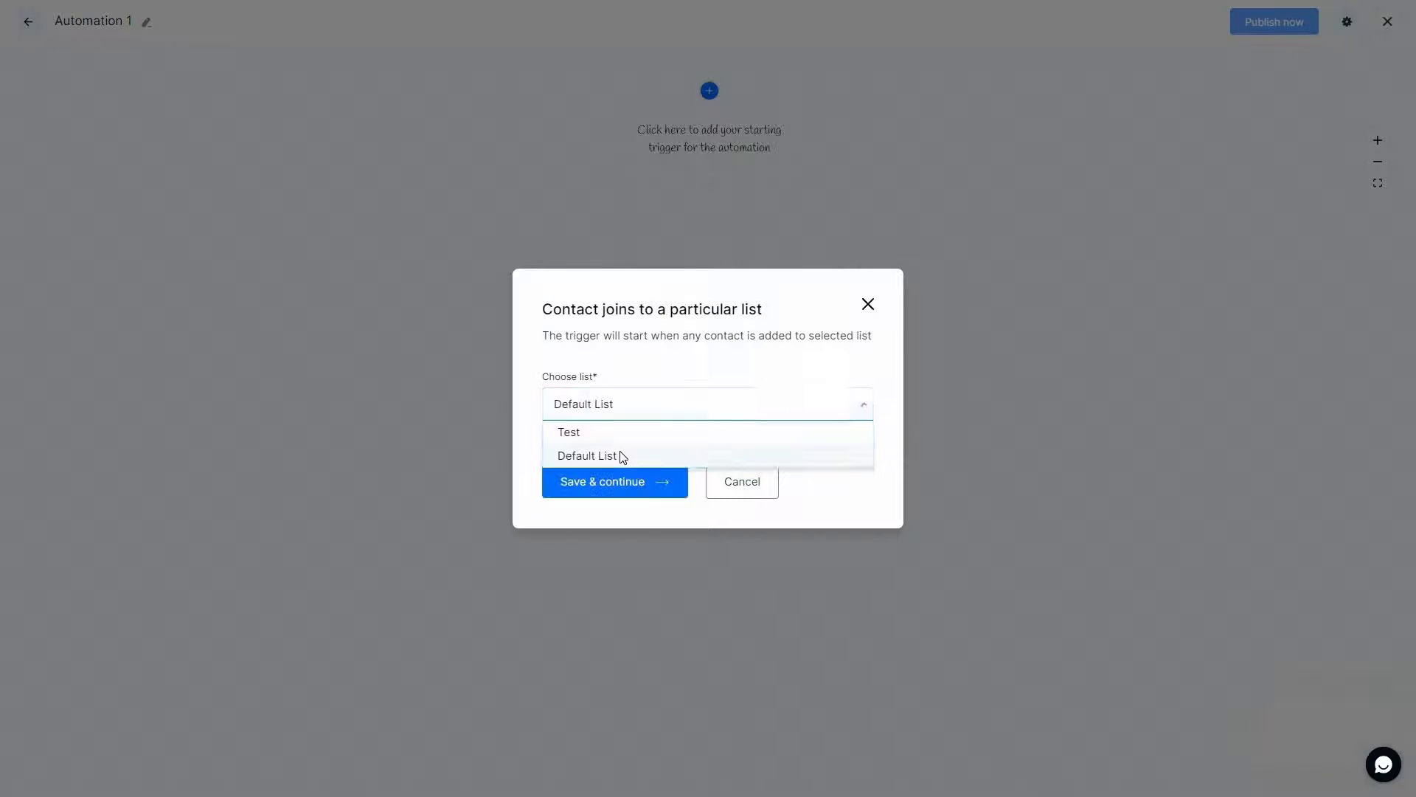
pyautogui.click(641, 488)
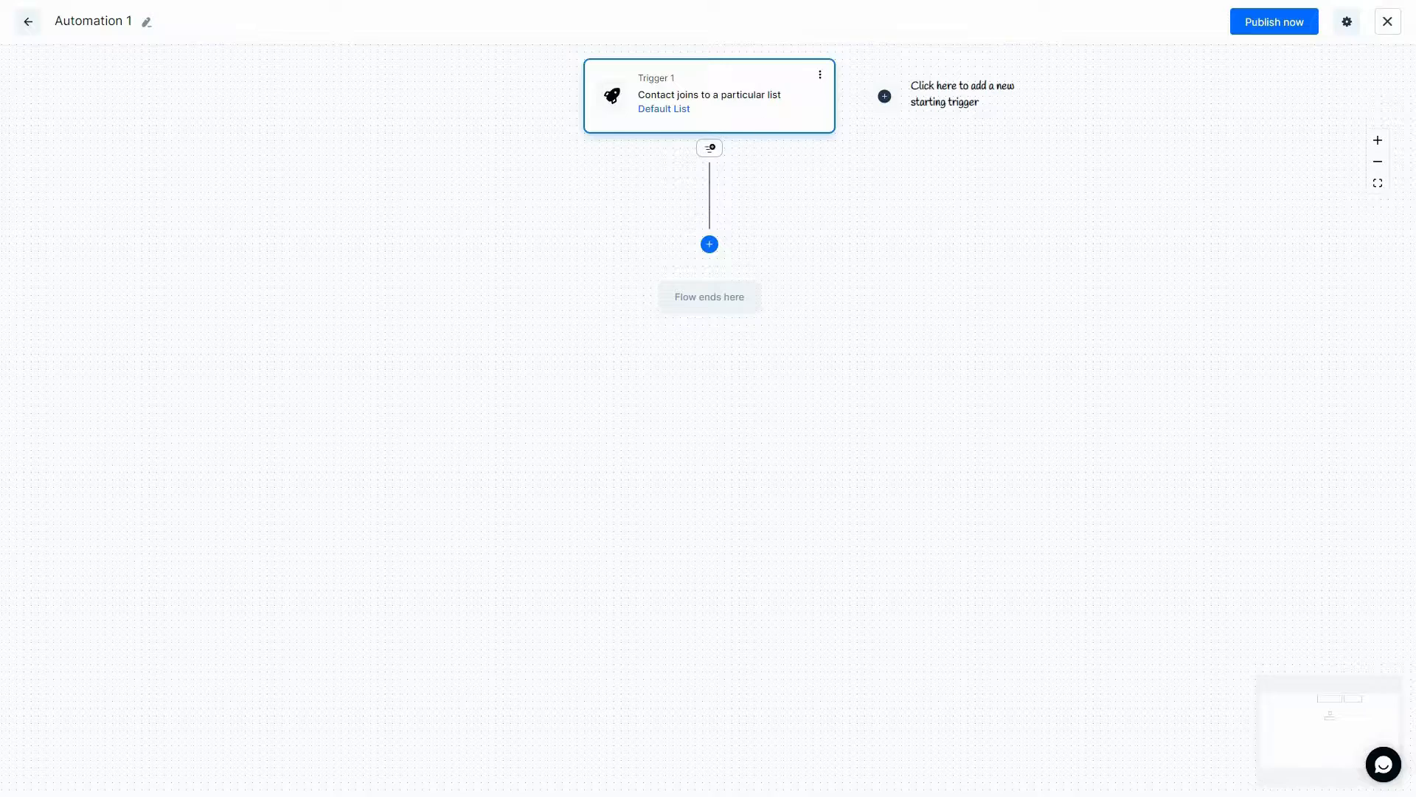
# Step: Review the flow's available actions, delays and conditions and the automation's time settings, then close the workflow
pyautogui.click(710, 246)
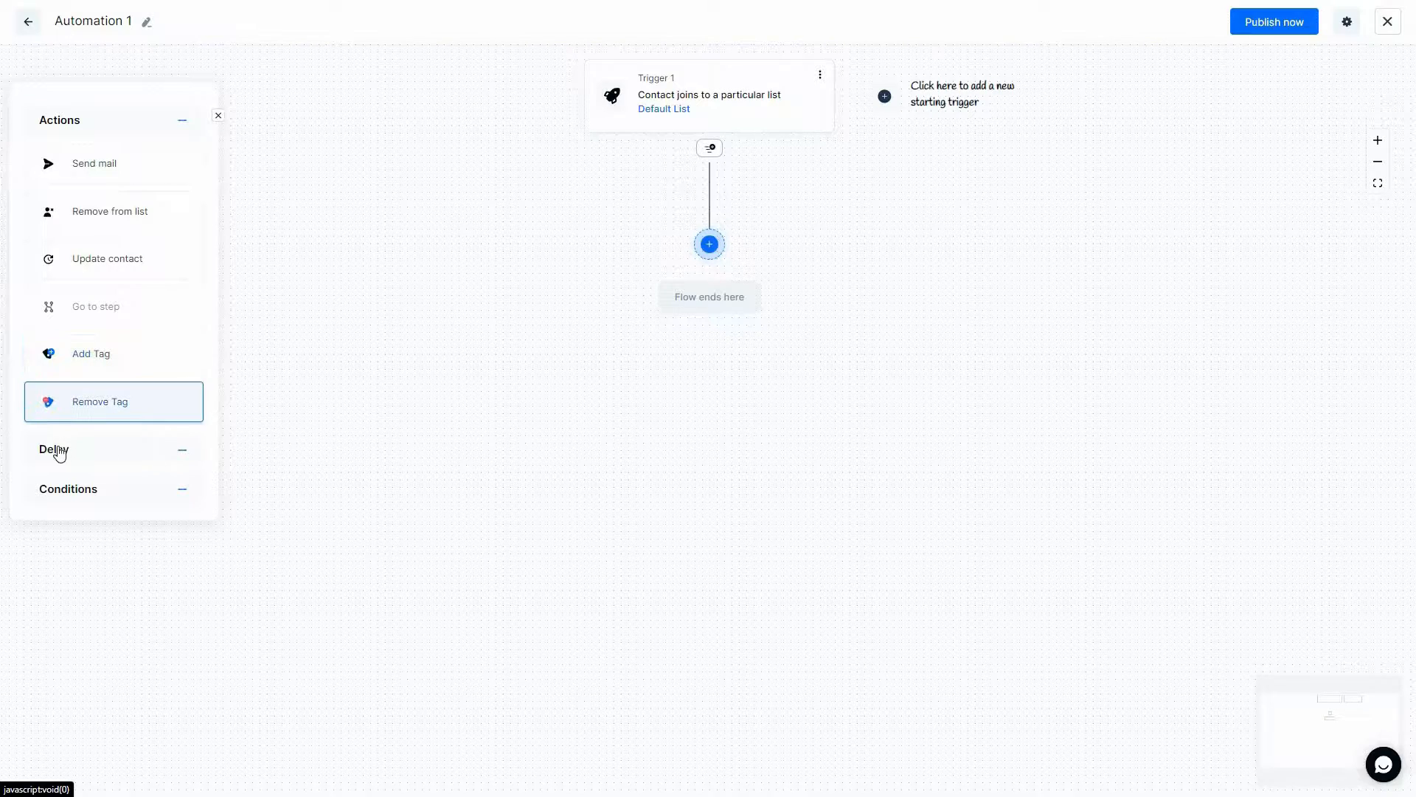
pyautogui.click(84, 442)
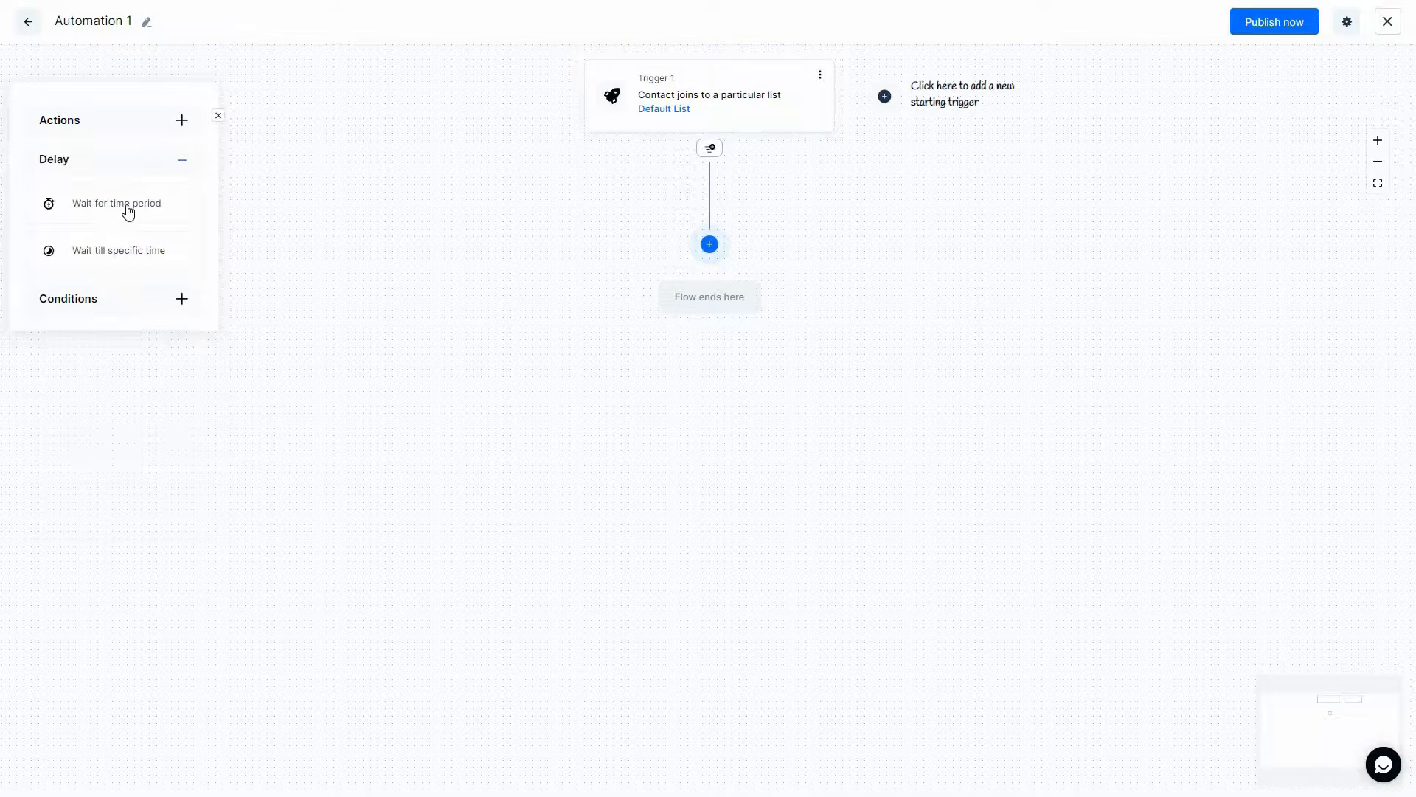
pyautogui.click(182, 298)
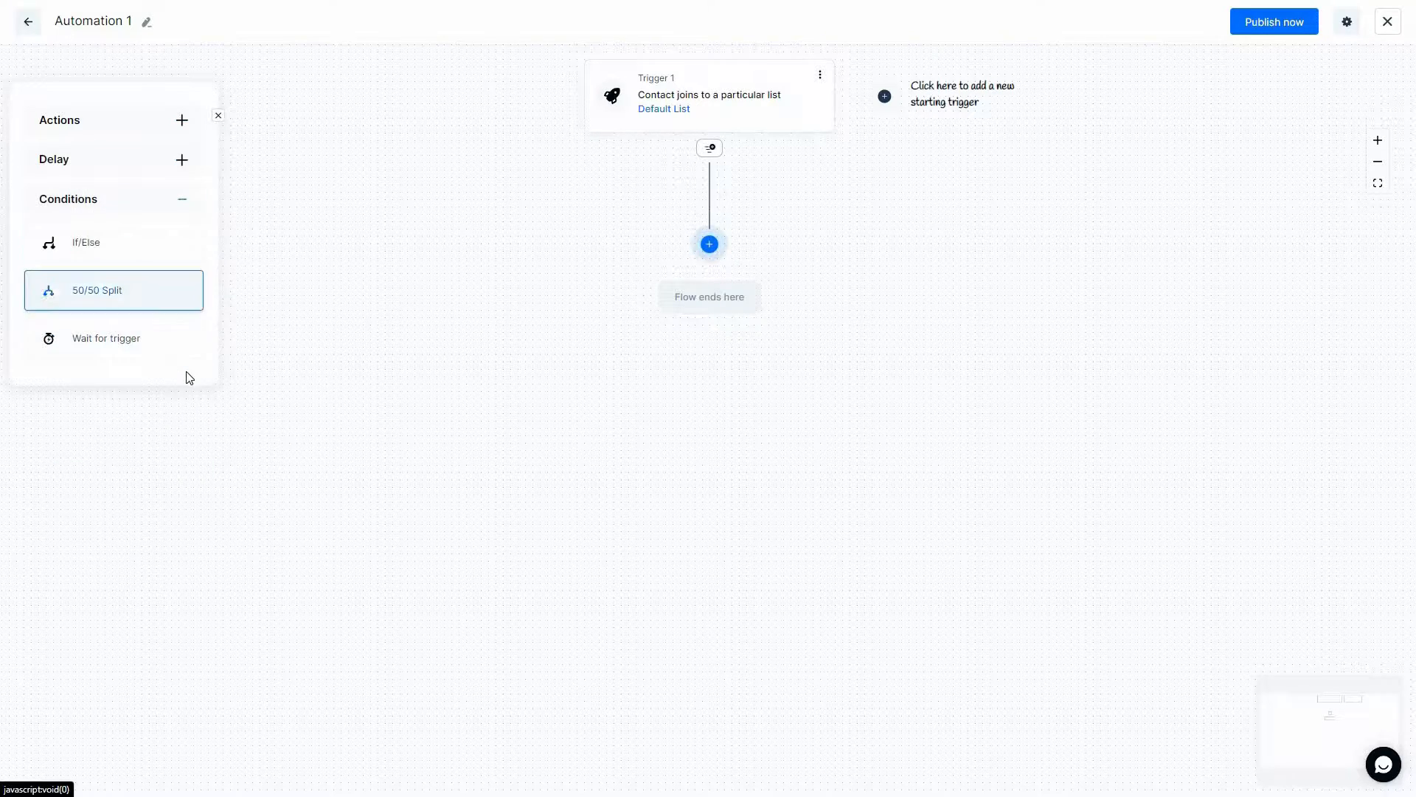
pyautogui.click(1347, 23)
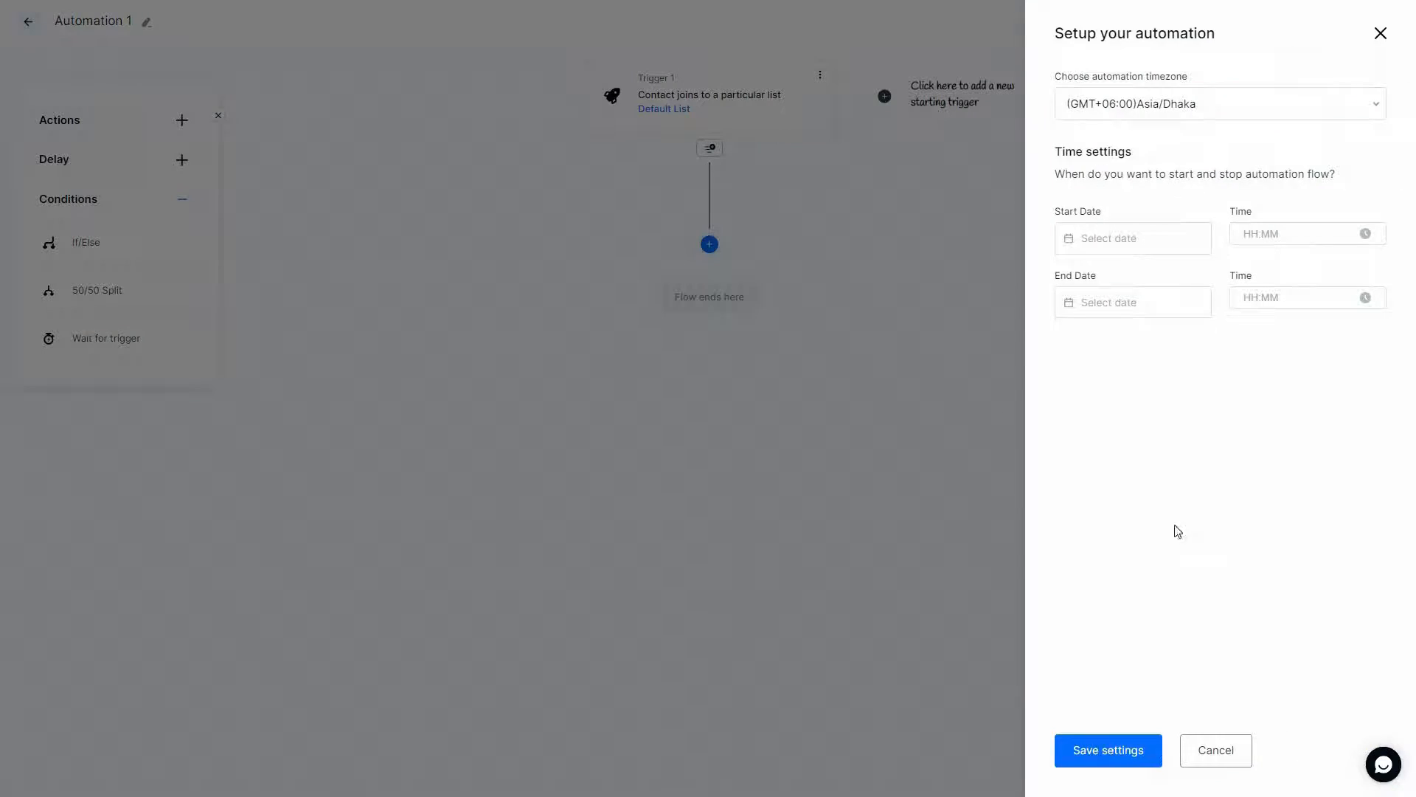
pyautogui.click(1389, 34)
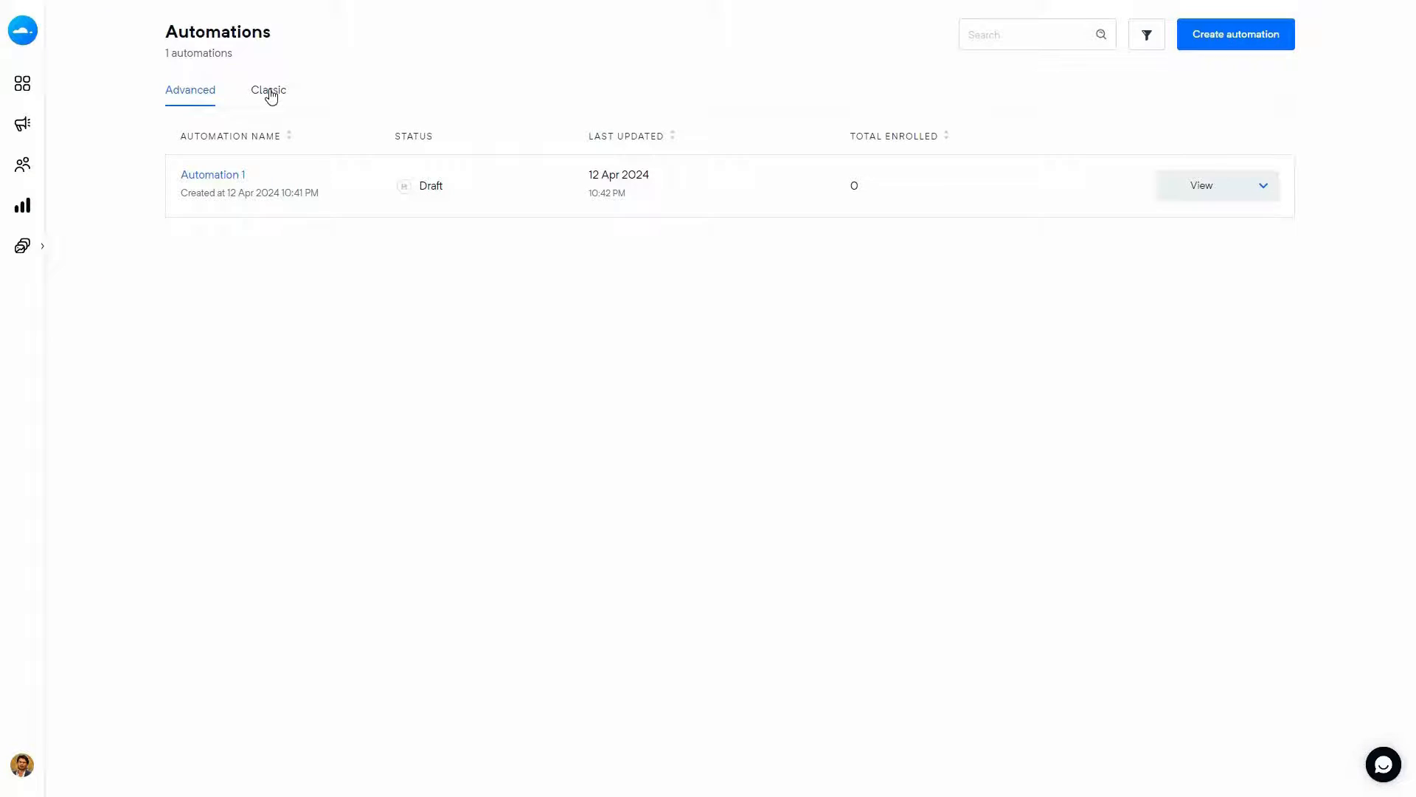
# Step: Create a new Classic automation named "Classic"
pyautogui.click(270, 94)
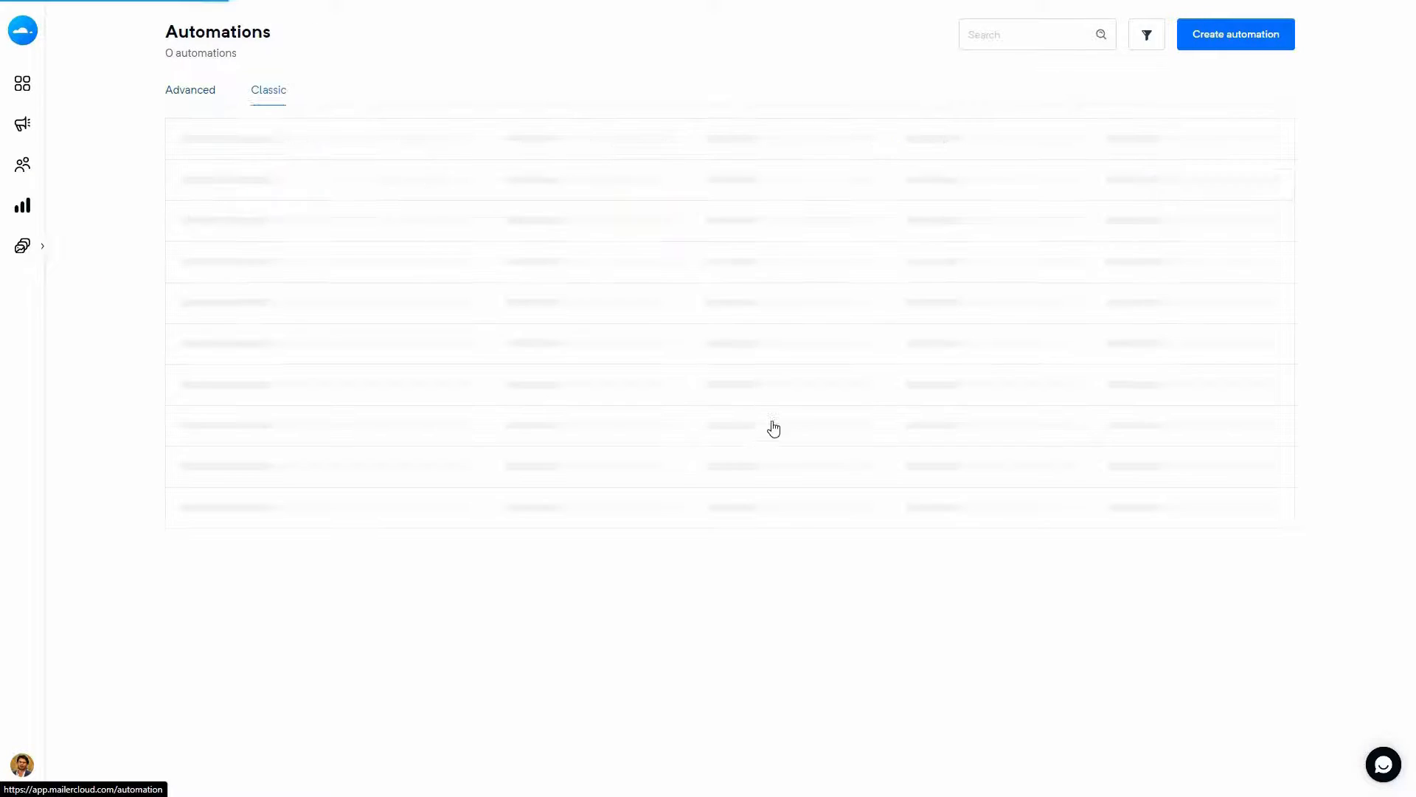
pyautogui.click(730, 419)
pyautogui.click(618, 293)
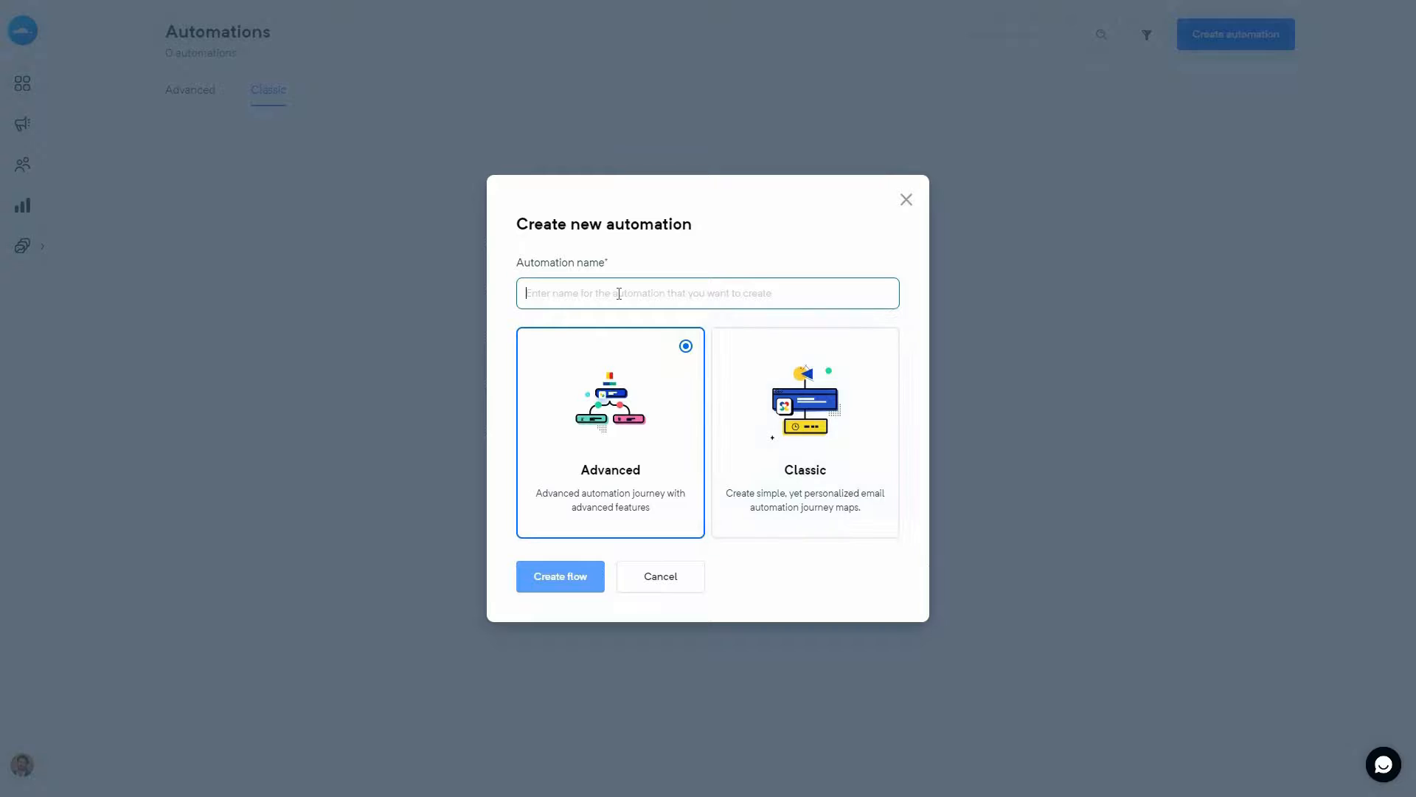
pyautogui.write('Classic')
pyautogui.click(805, 443)
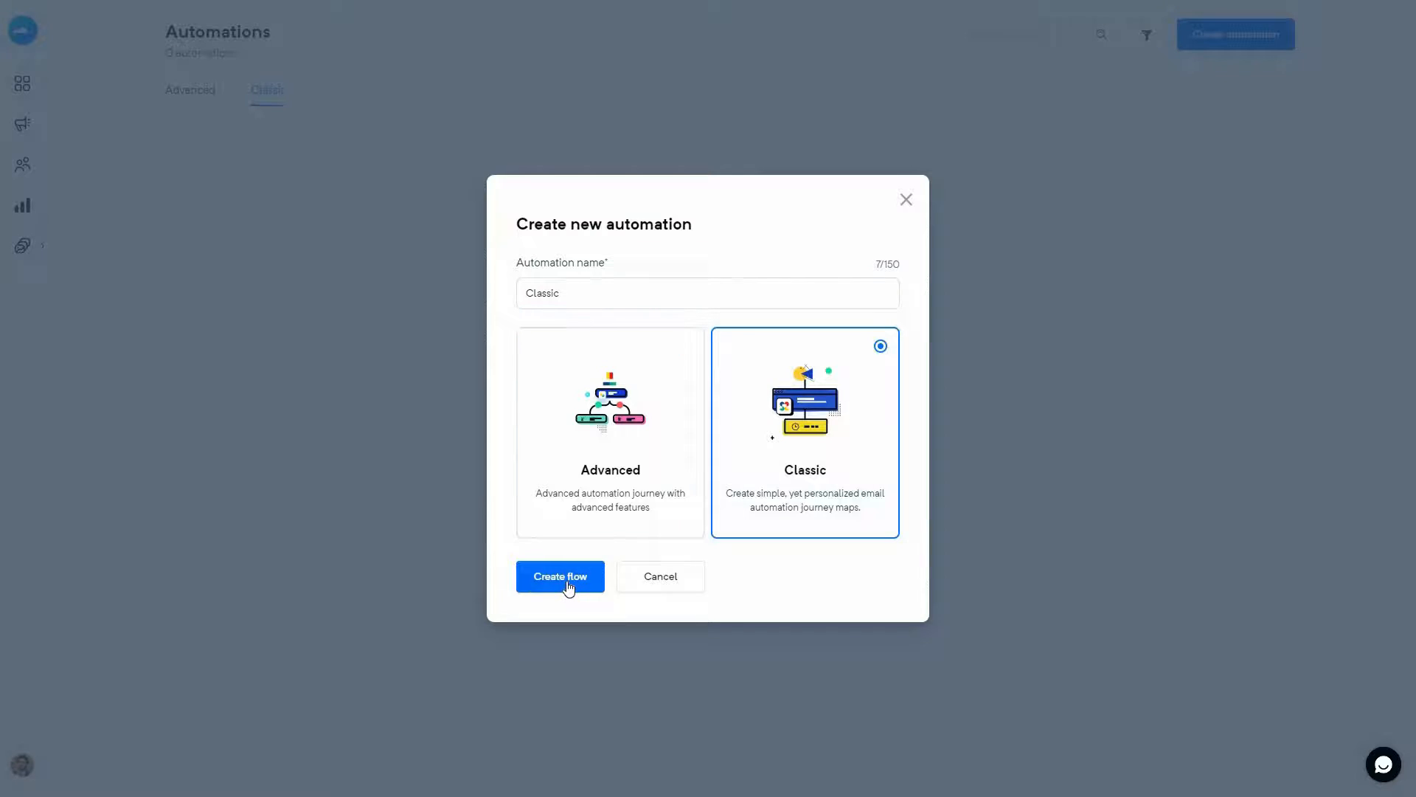
pyautogui.click(567, 582)
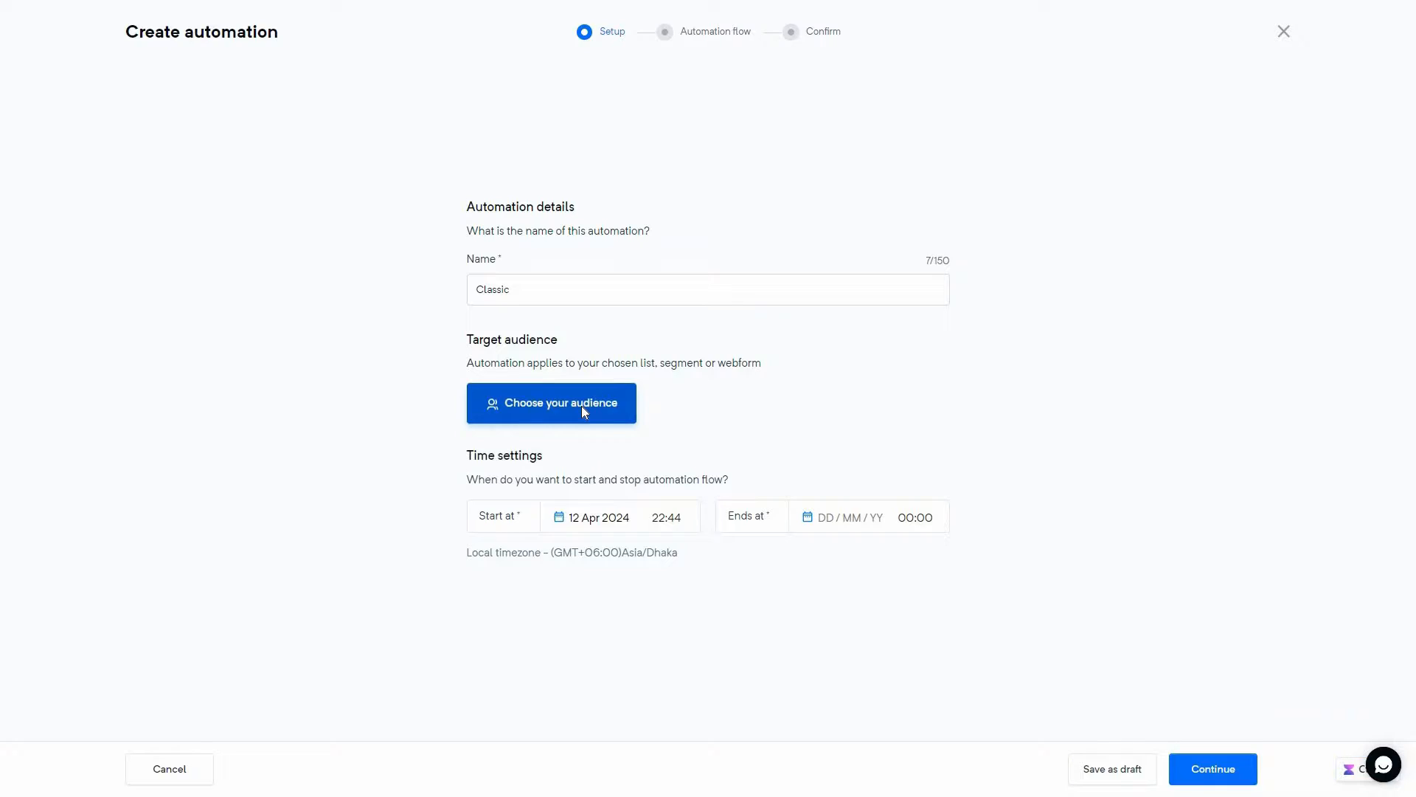
# Step: Choose the Default List as the Classic automation's target audience
pyautogui.click(582, 409)
pyautogui.click(951, 260)
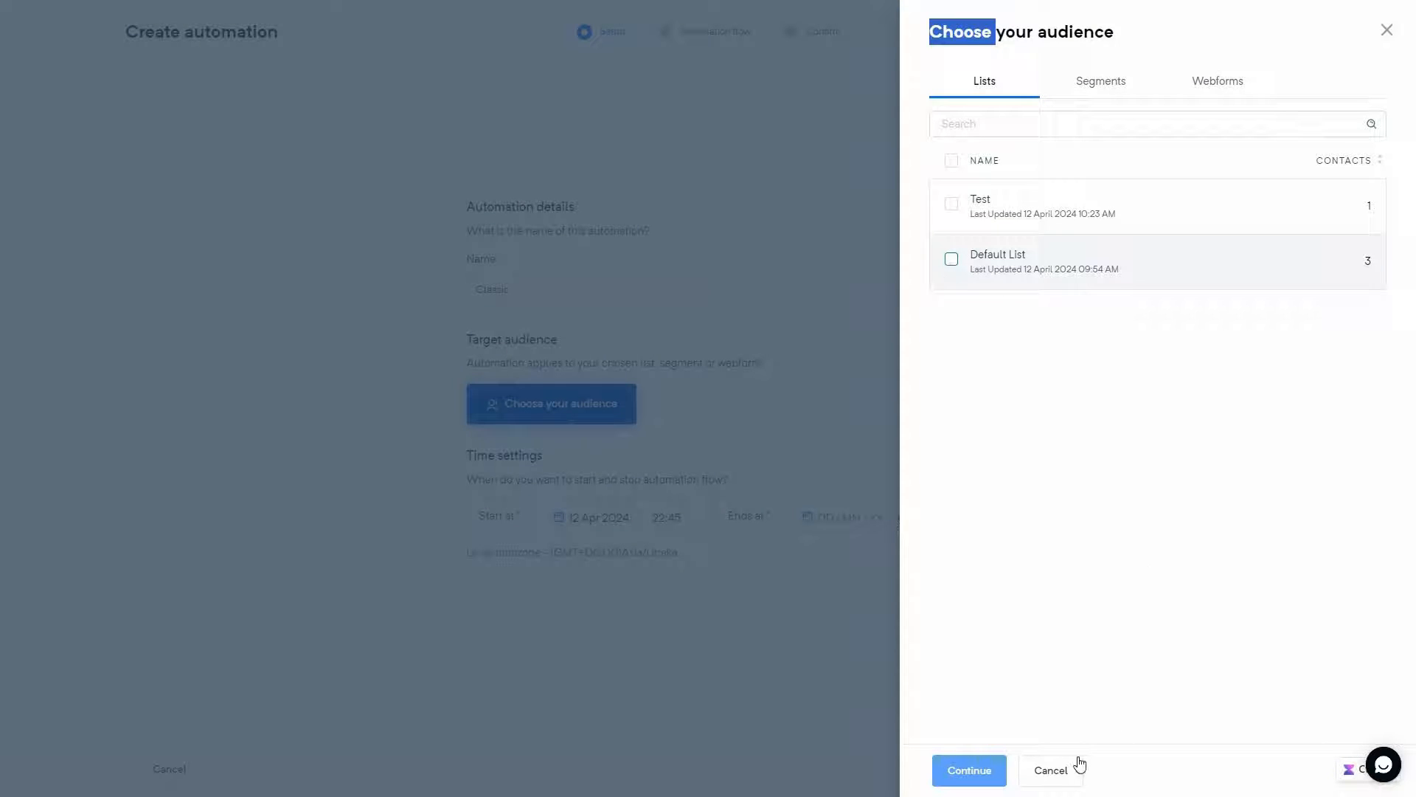
pyautogui.click(969, 770)
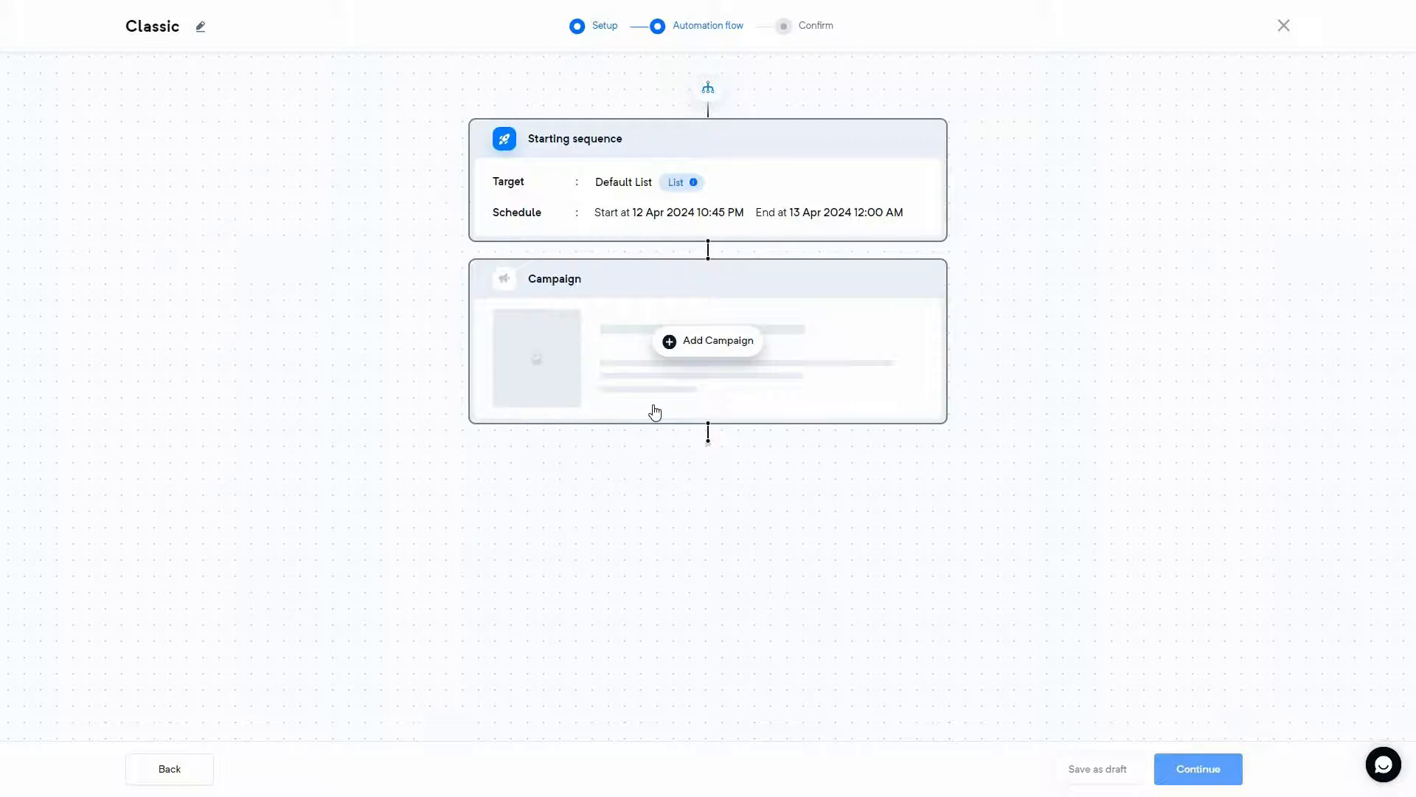
# Step: Add the Summer Sale campaign to the first and second campaign blocks of the Classic flow, then close the automation
pyautogui.click(688, 343)
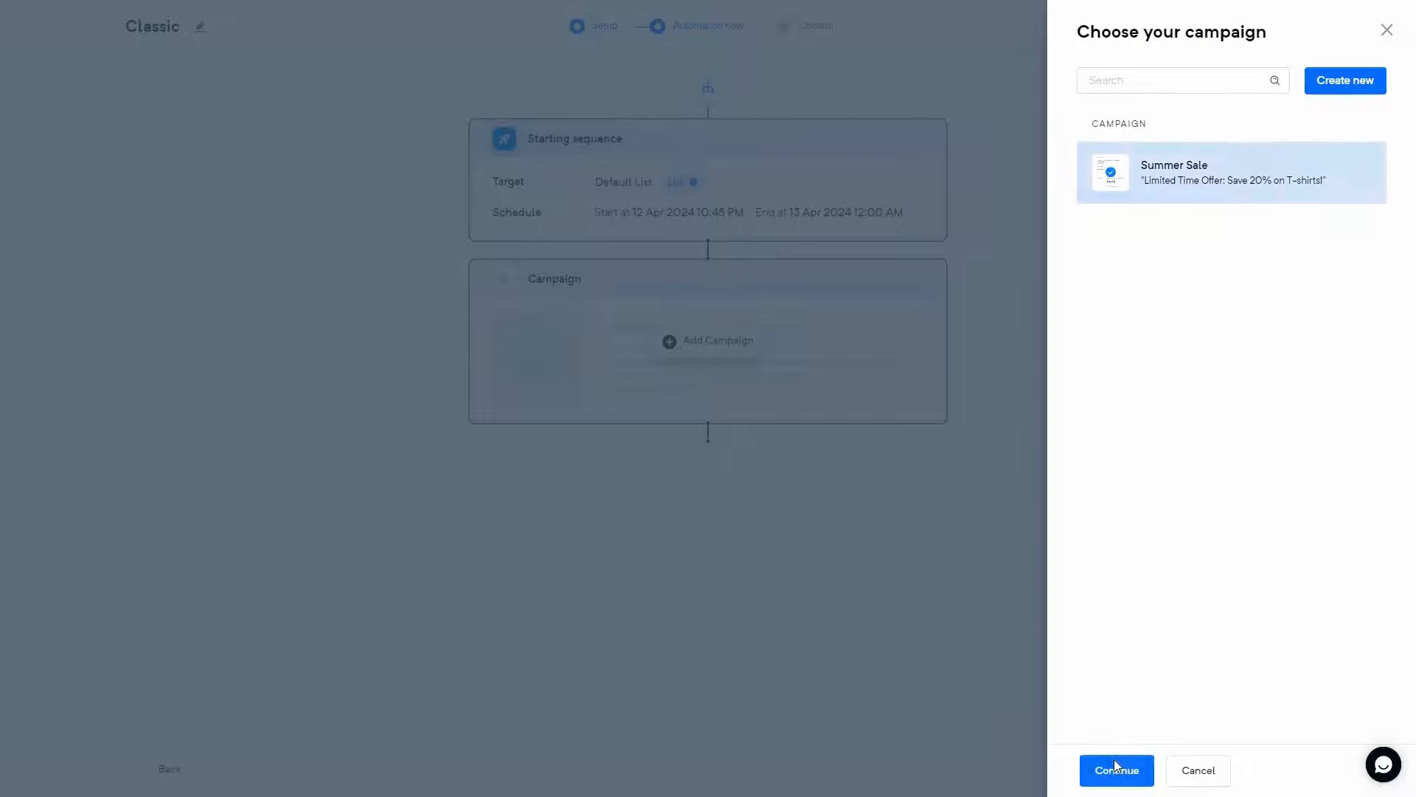
pyautogui.click(1117, 762)
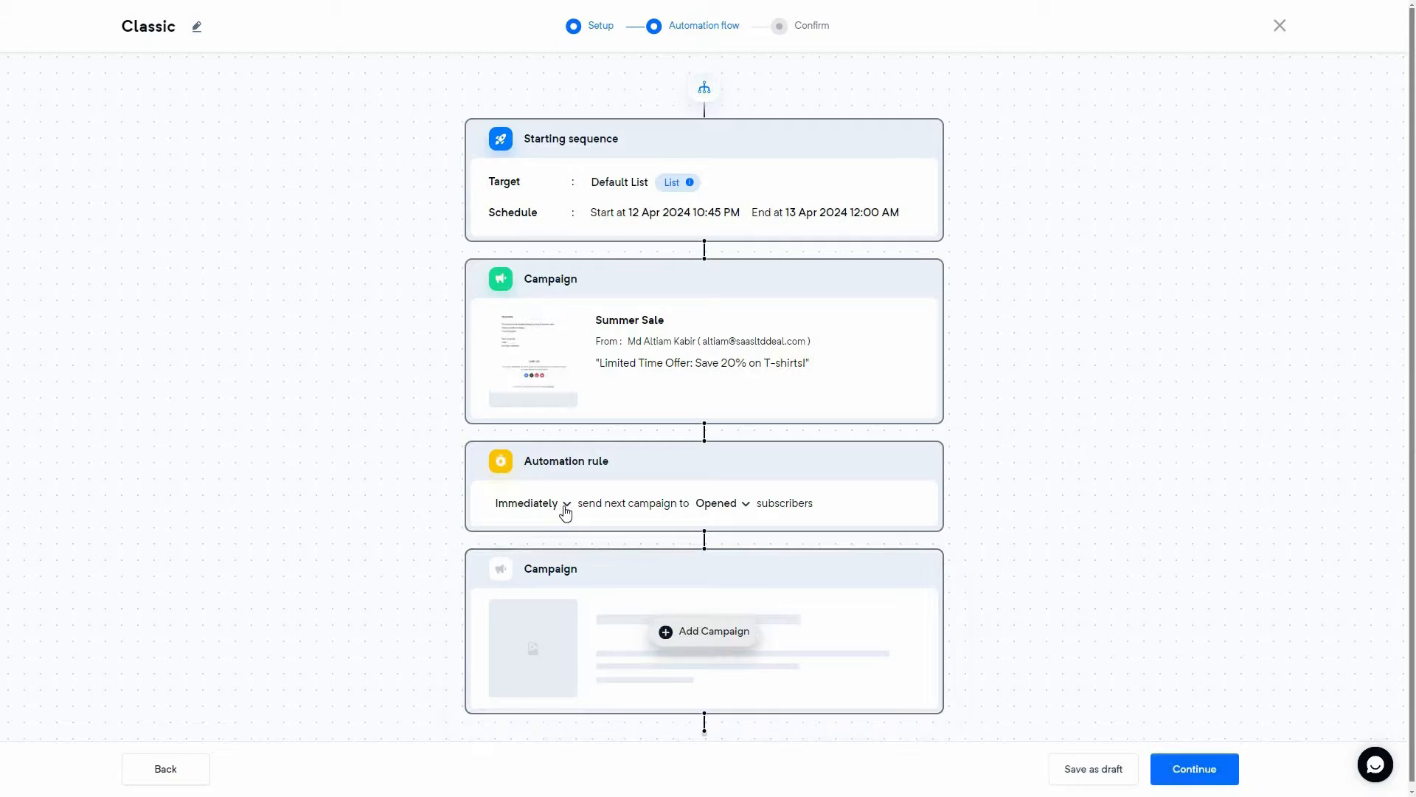
pyautogui.click(566, 505)
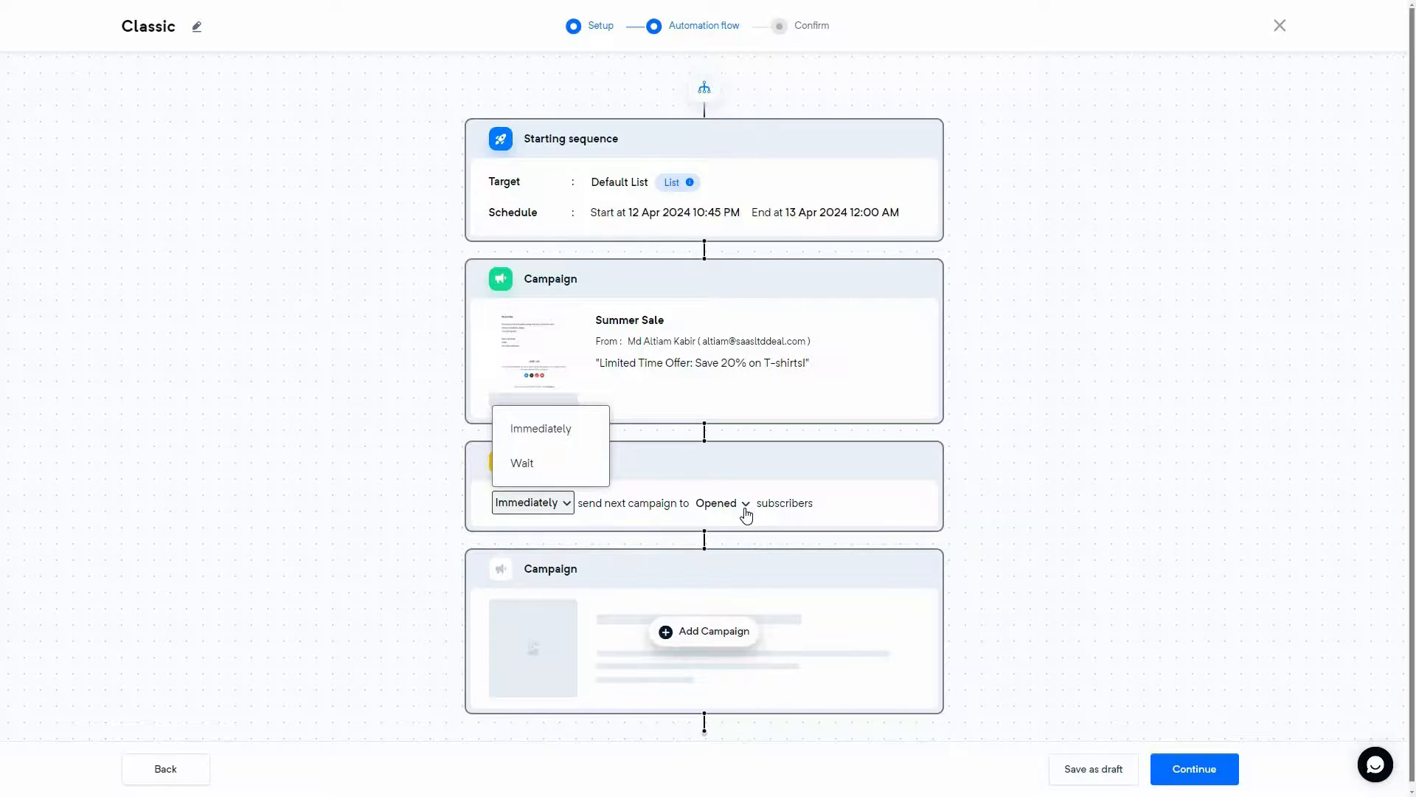
pyautogui.click(745, 508)
pyautogui.click(689, 652)
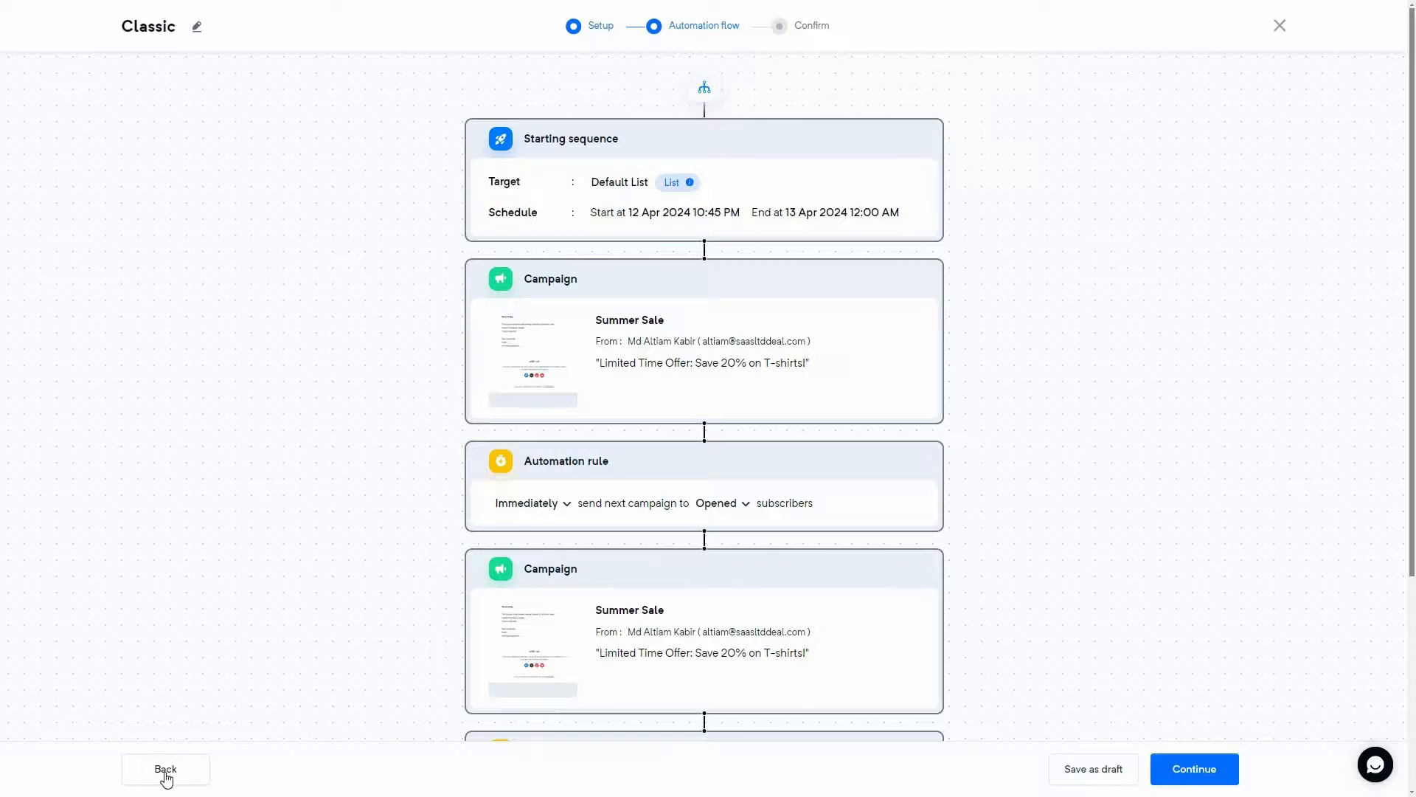
pyautogui.click(1280, 26)
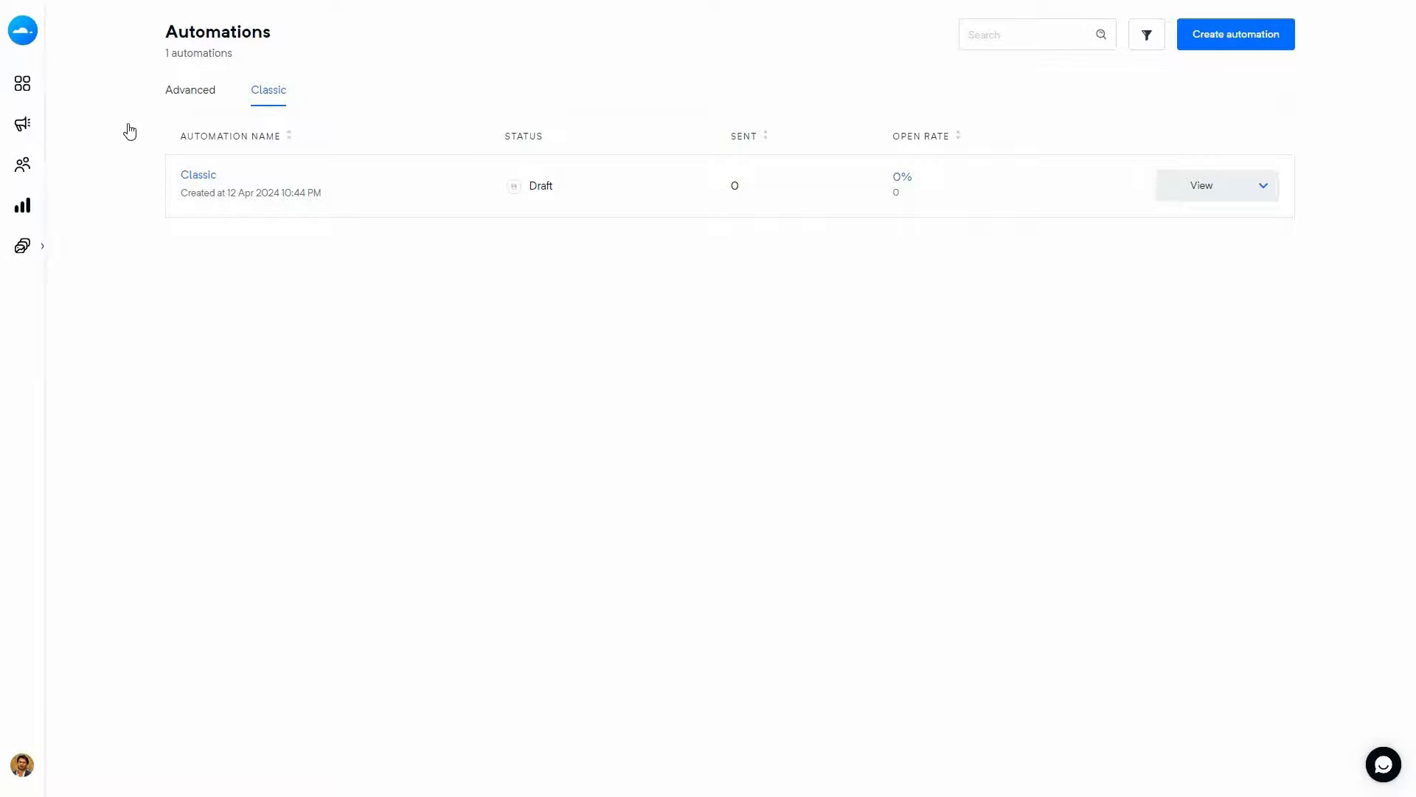
# Step: Create an autoresponder named "yy1" with the subject line "Product Demonstration" and choose the sender's e-mail as From ID
pyautogui.moveTo(35, 134)
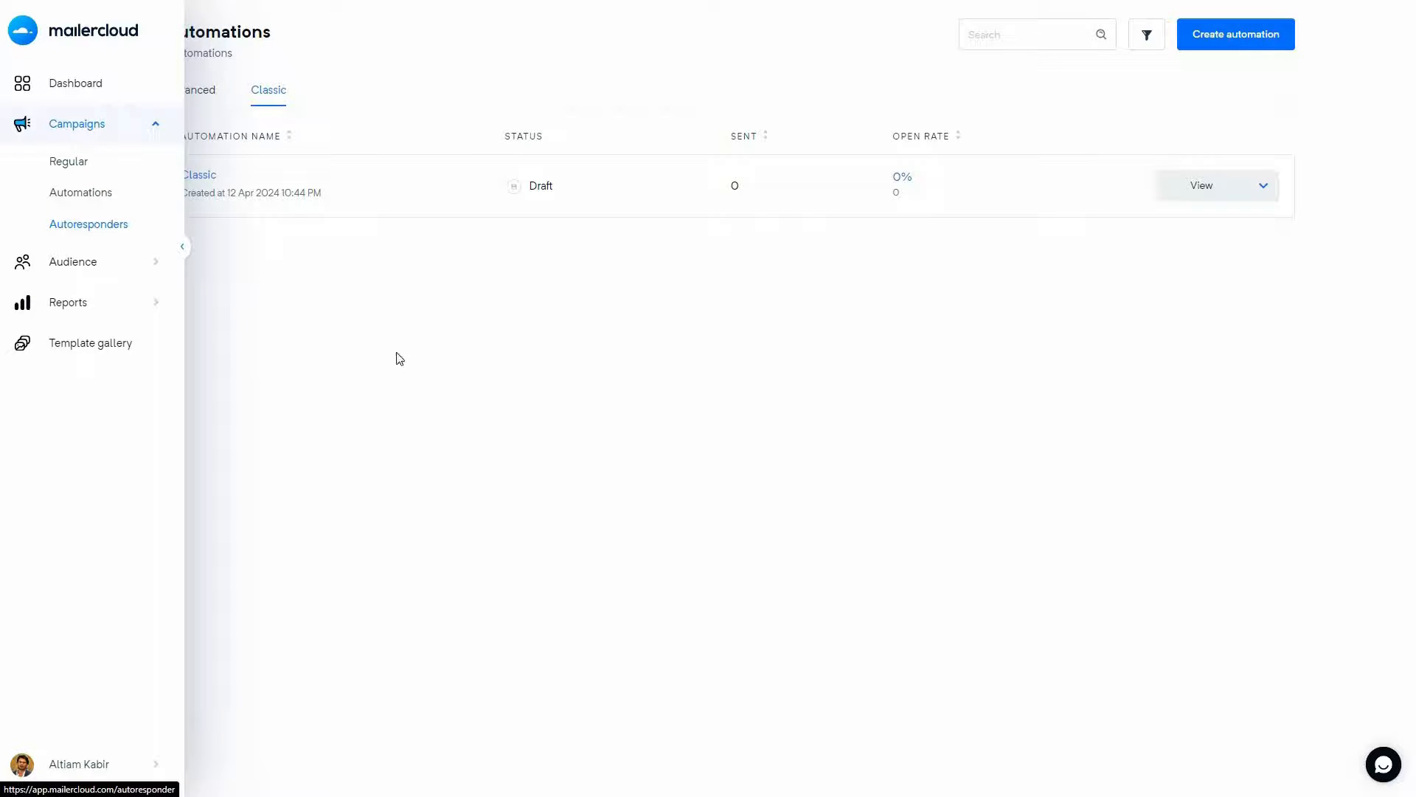
pyautogui.click(730, 375)
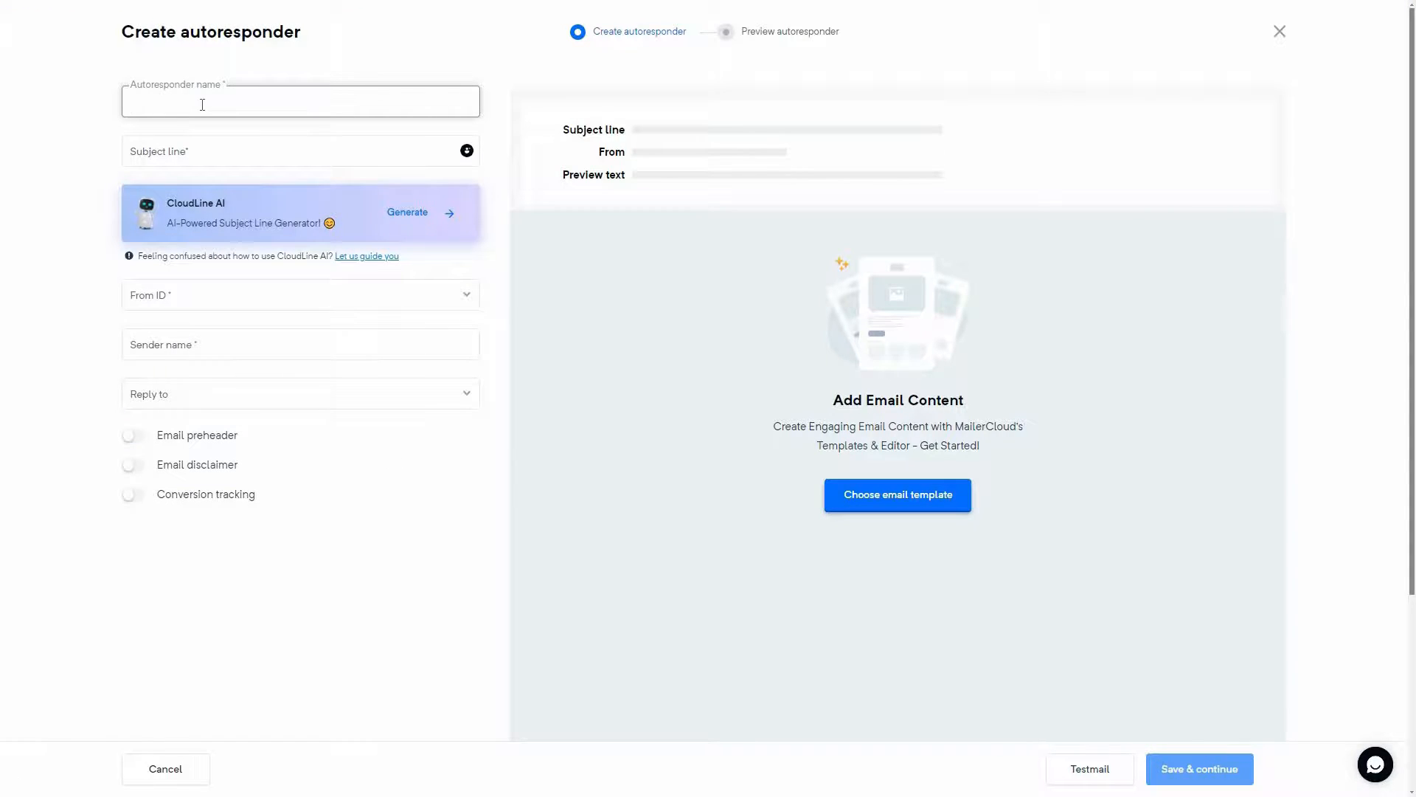
pyautogui.write('yy1')
pyautogui.press('Tab')
pyautogui.write('Product Demonstration')
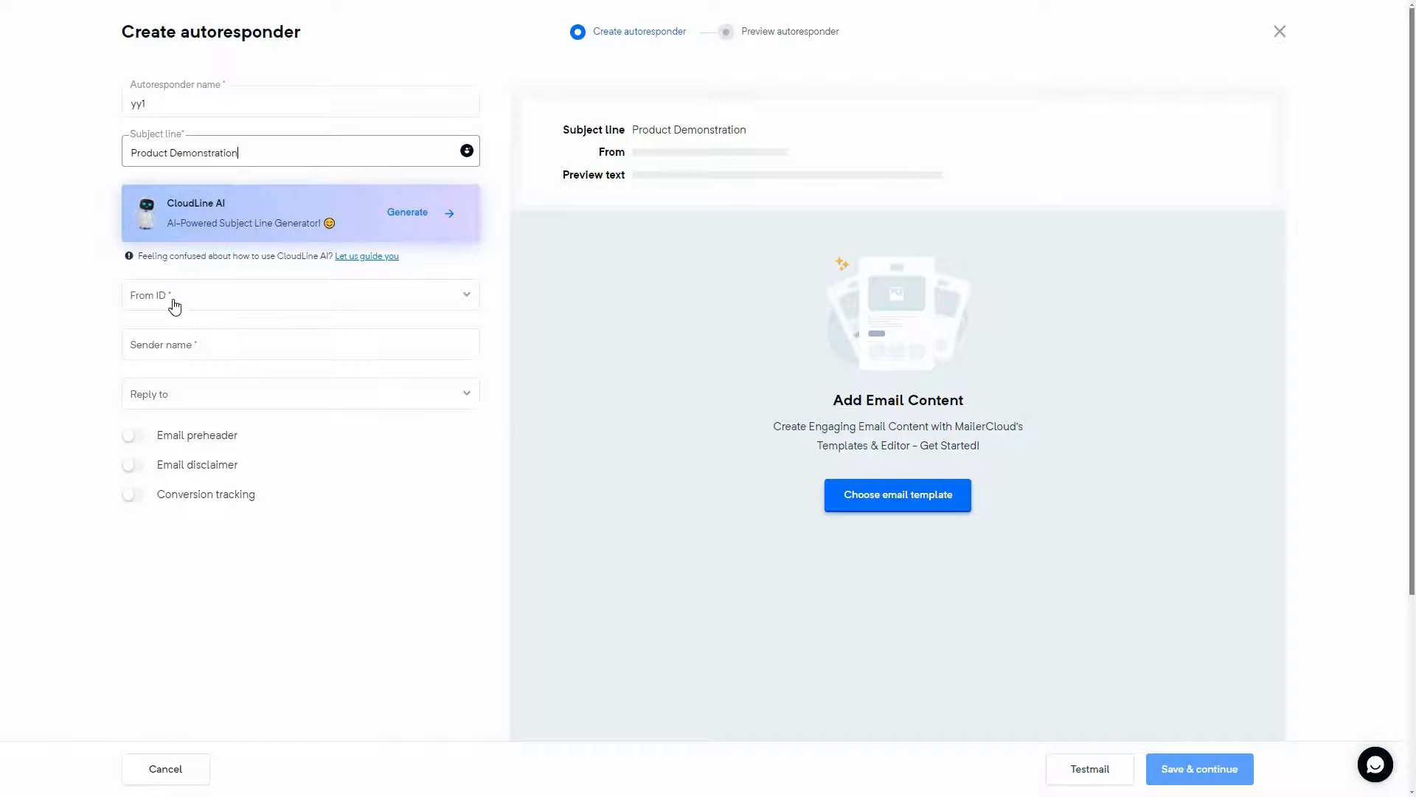
pyautogui.click(174, 306)
pyautogui.click(188, 360)
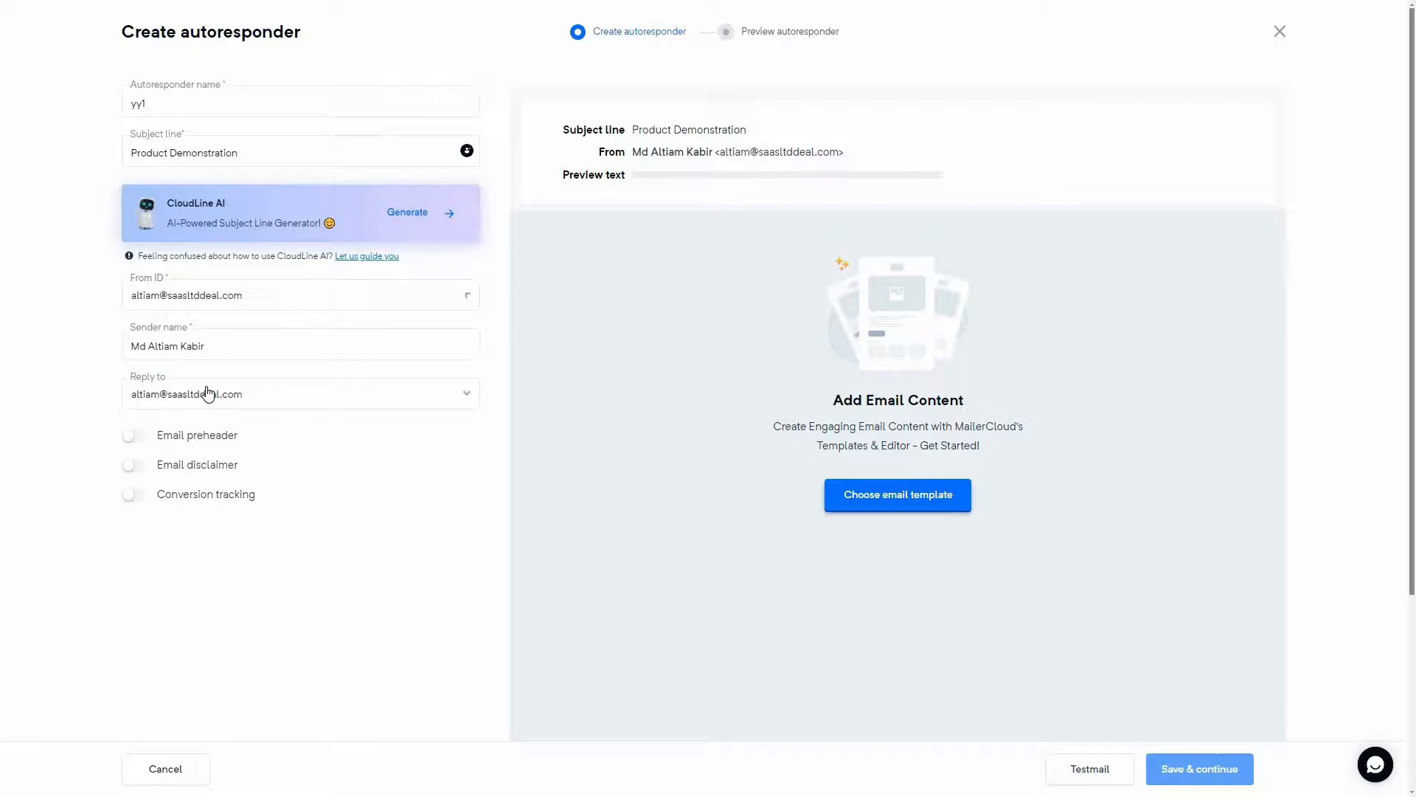
# Step: Write a placeholder line of repeated "g" characters as the autoresponder's rich-text content, then save and continue
pyautogui.click(876, 504)
pyautogui.click(560, 442)
pyautogui.write('g')
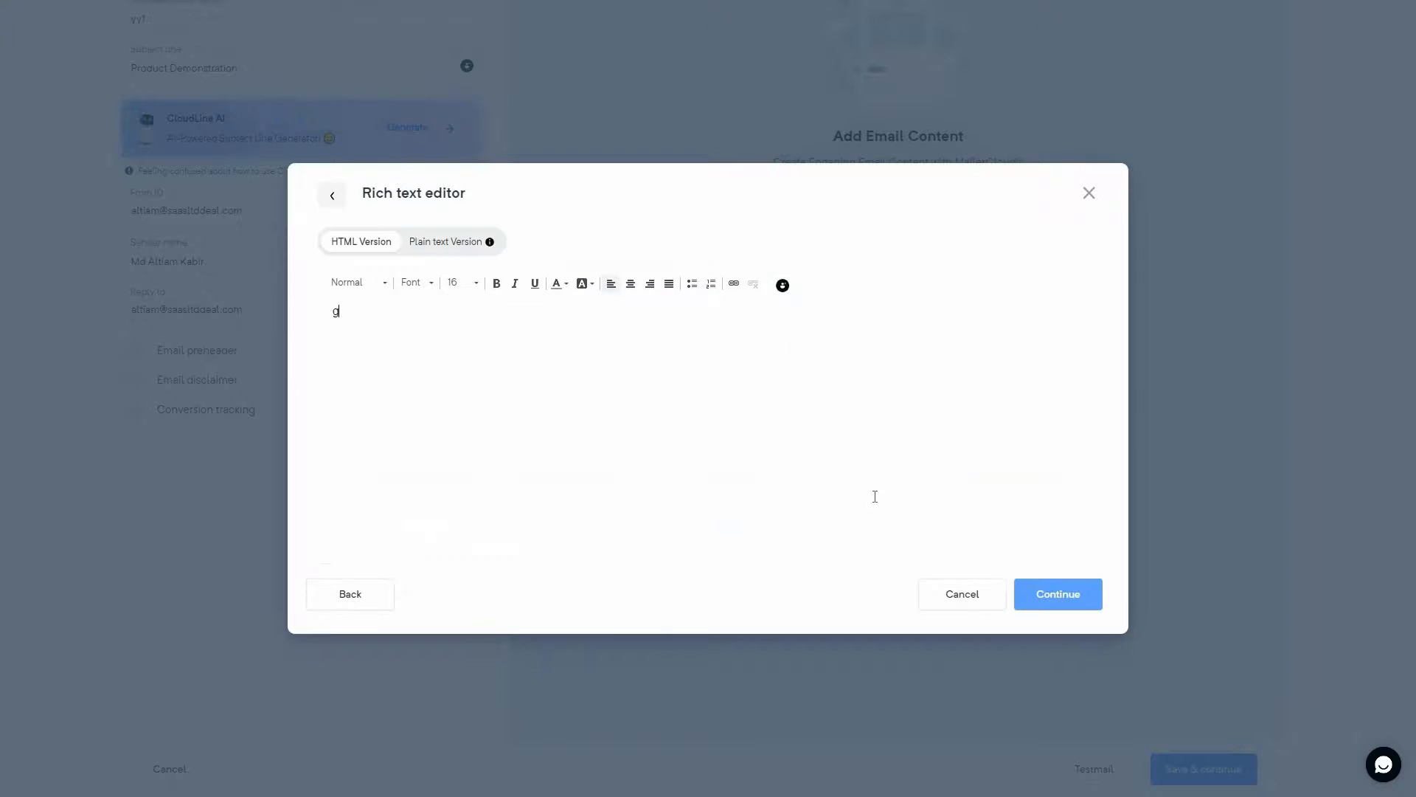
pyautogui.write('gggggggggggggggggggggggggg')
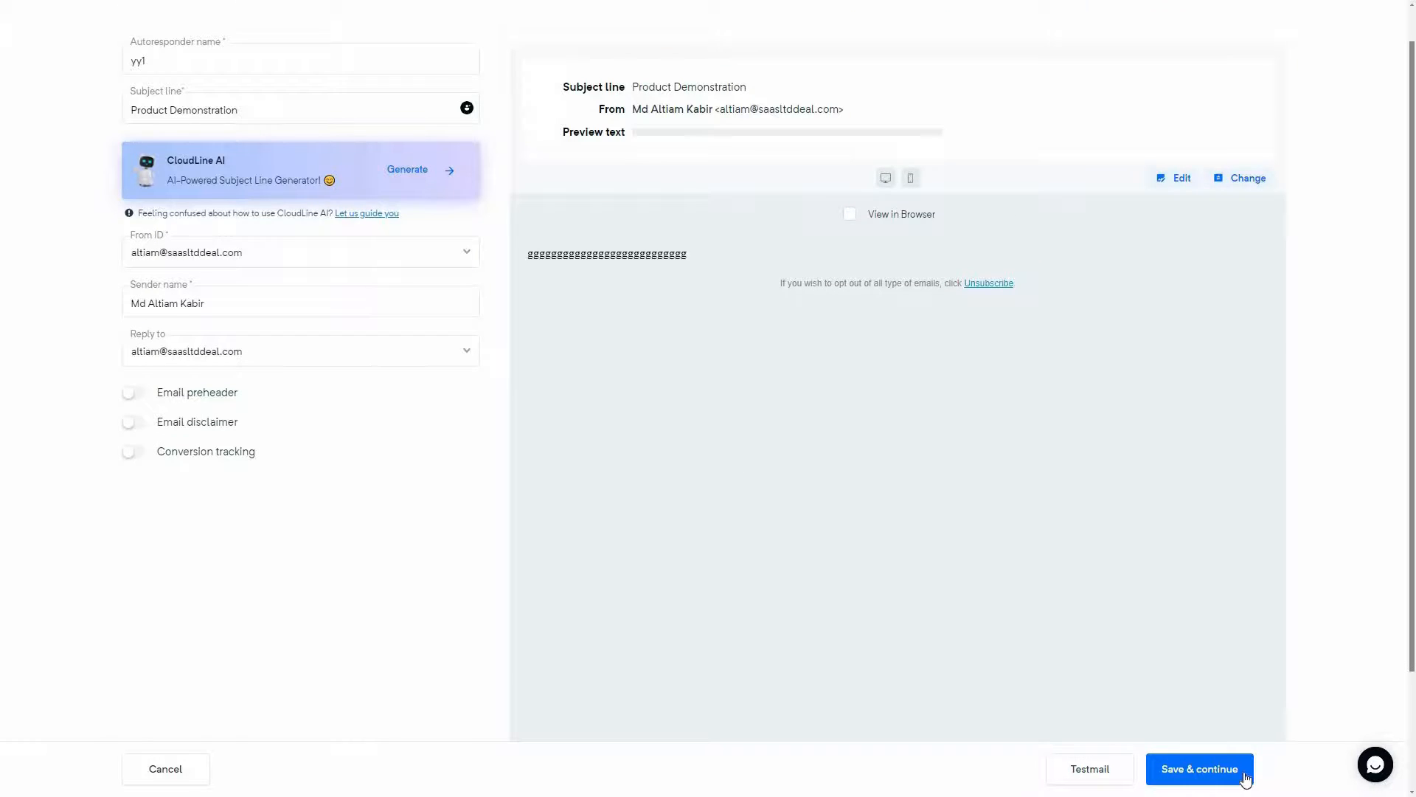
pyautogui.click(1243, 773)
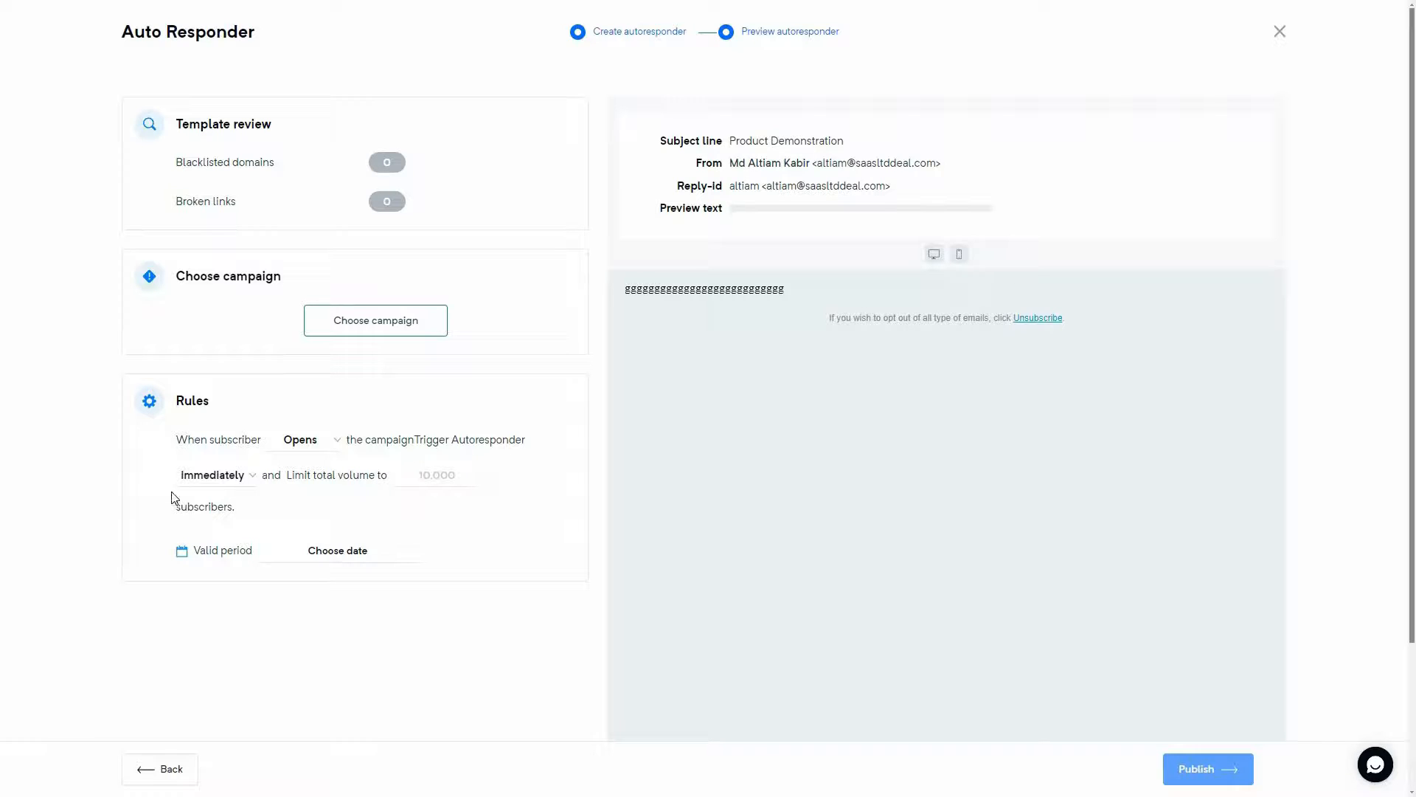
# Step: Review the autoresponder's timing, subscriber action and valid period options, then leave the rules page
pyautogui.click(260, 484)
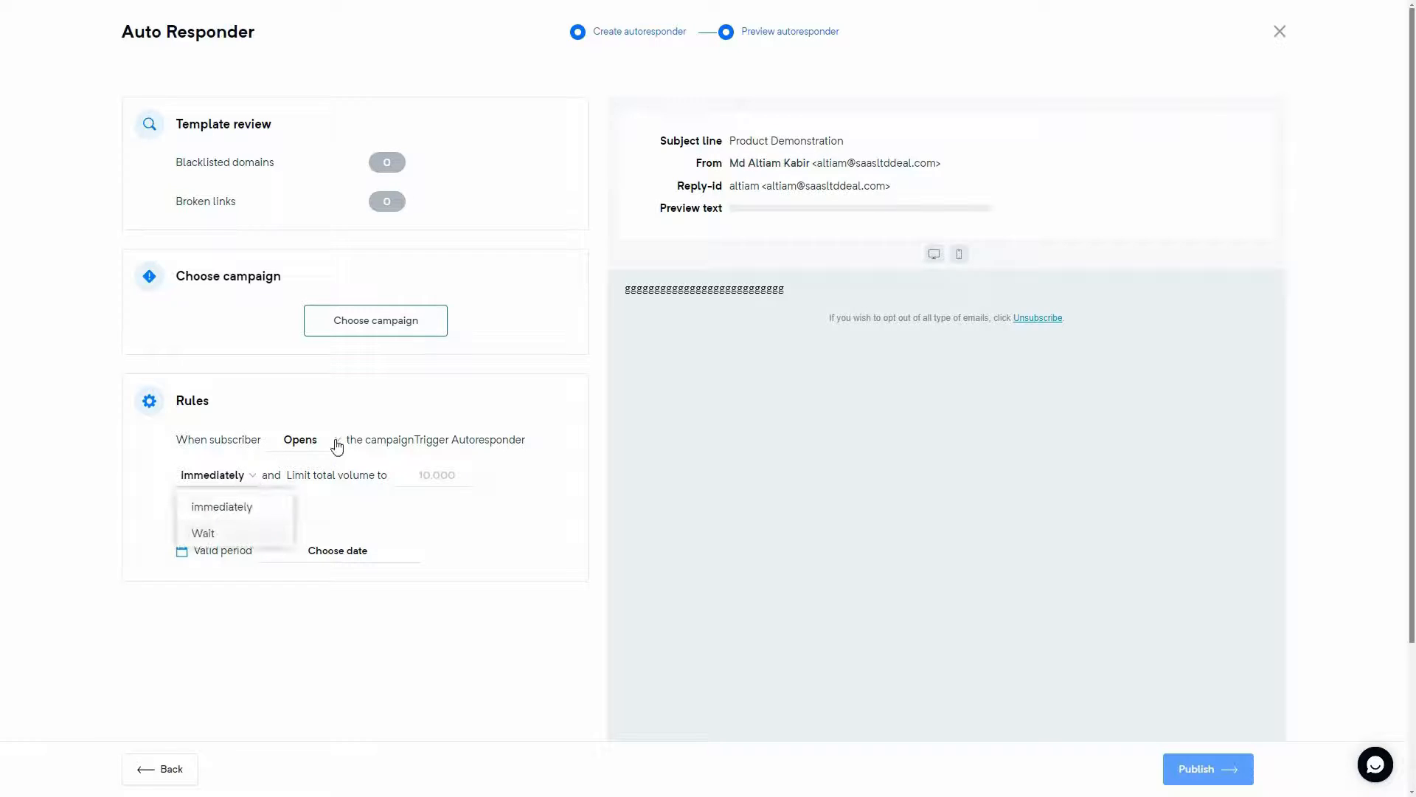
pyautogui.click(337, 444)
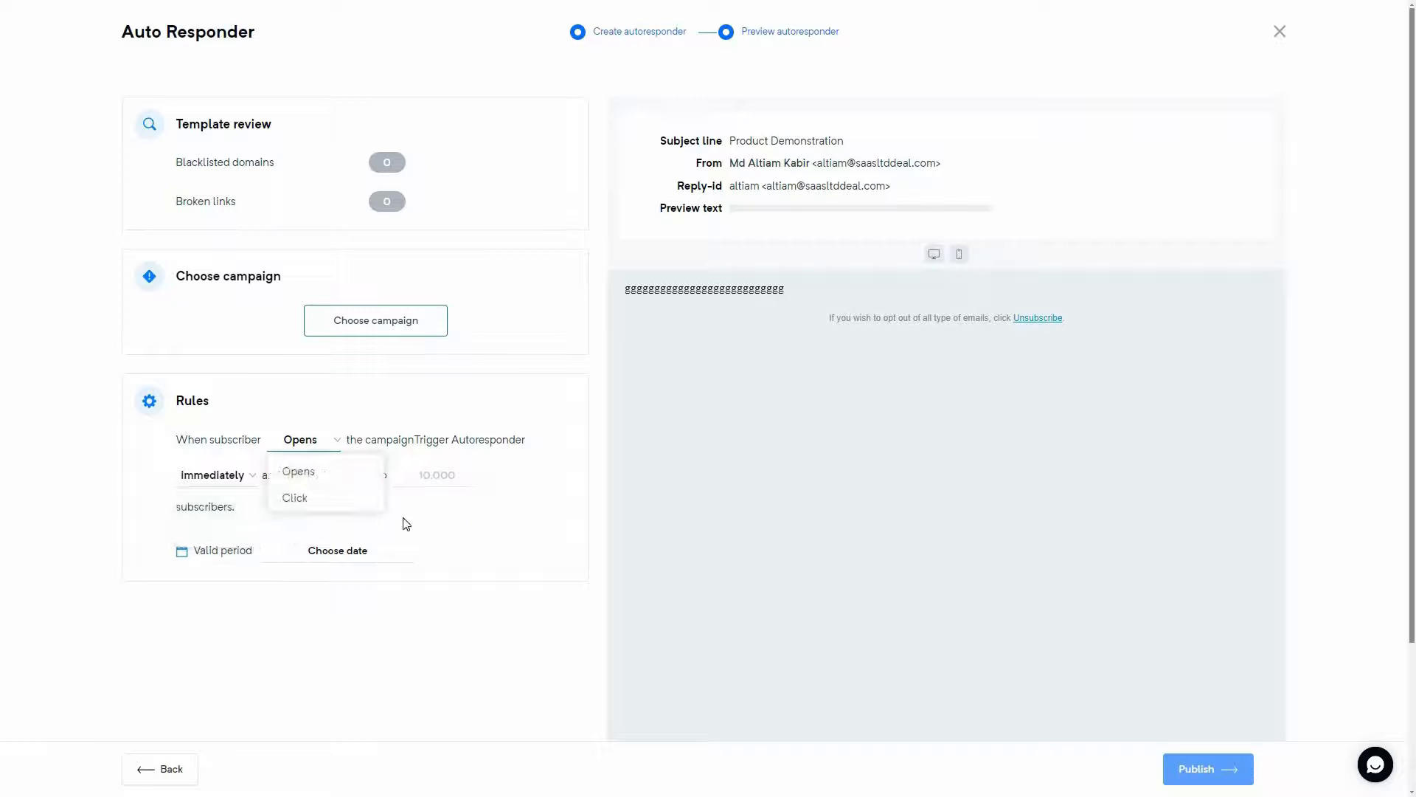
pyautogui.click(294, 489)
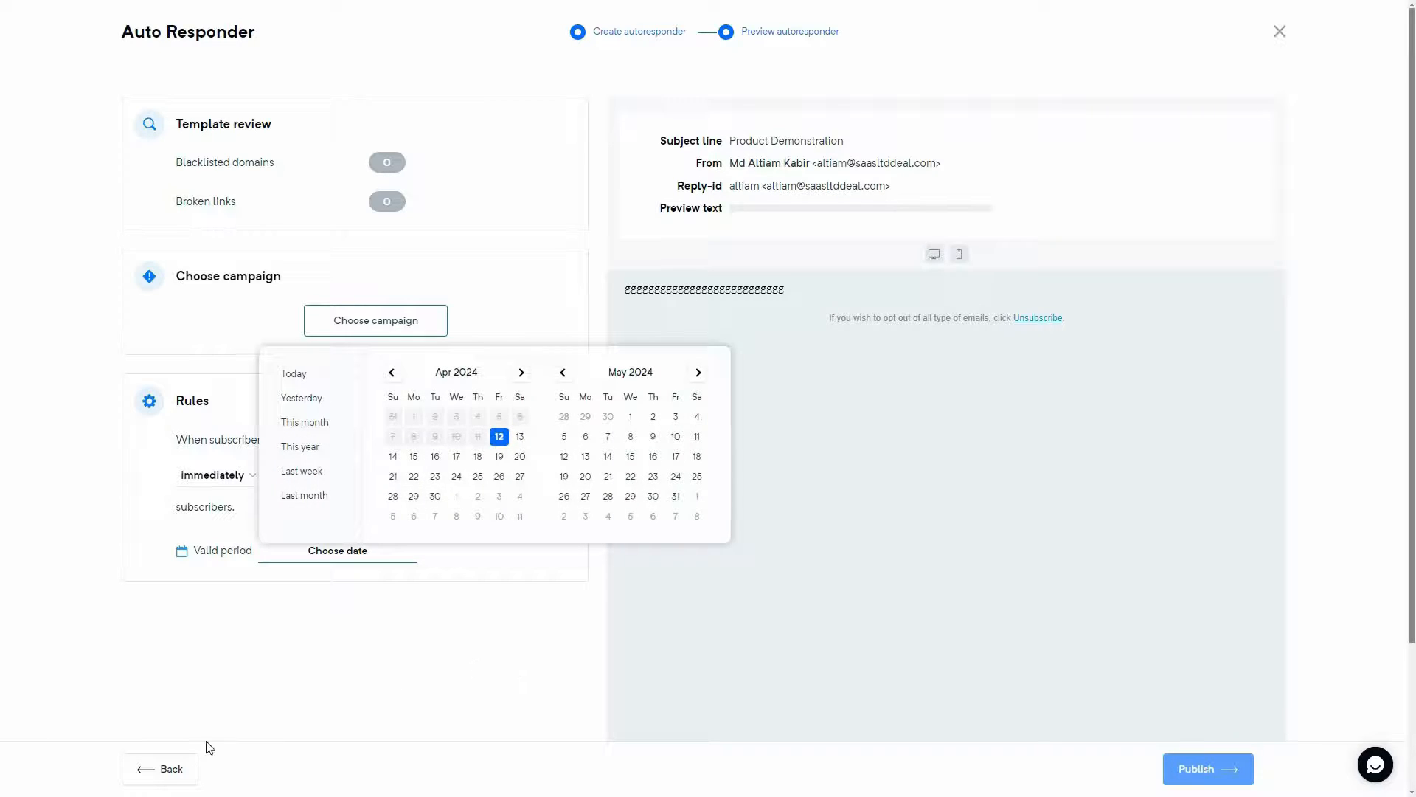
pyautogui.click(172, 768)
# Step: Start a new audience segment named "Segment 1" based on the Test list
pyautogui.moveTo(75, 179)
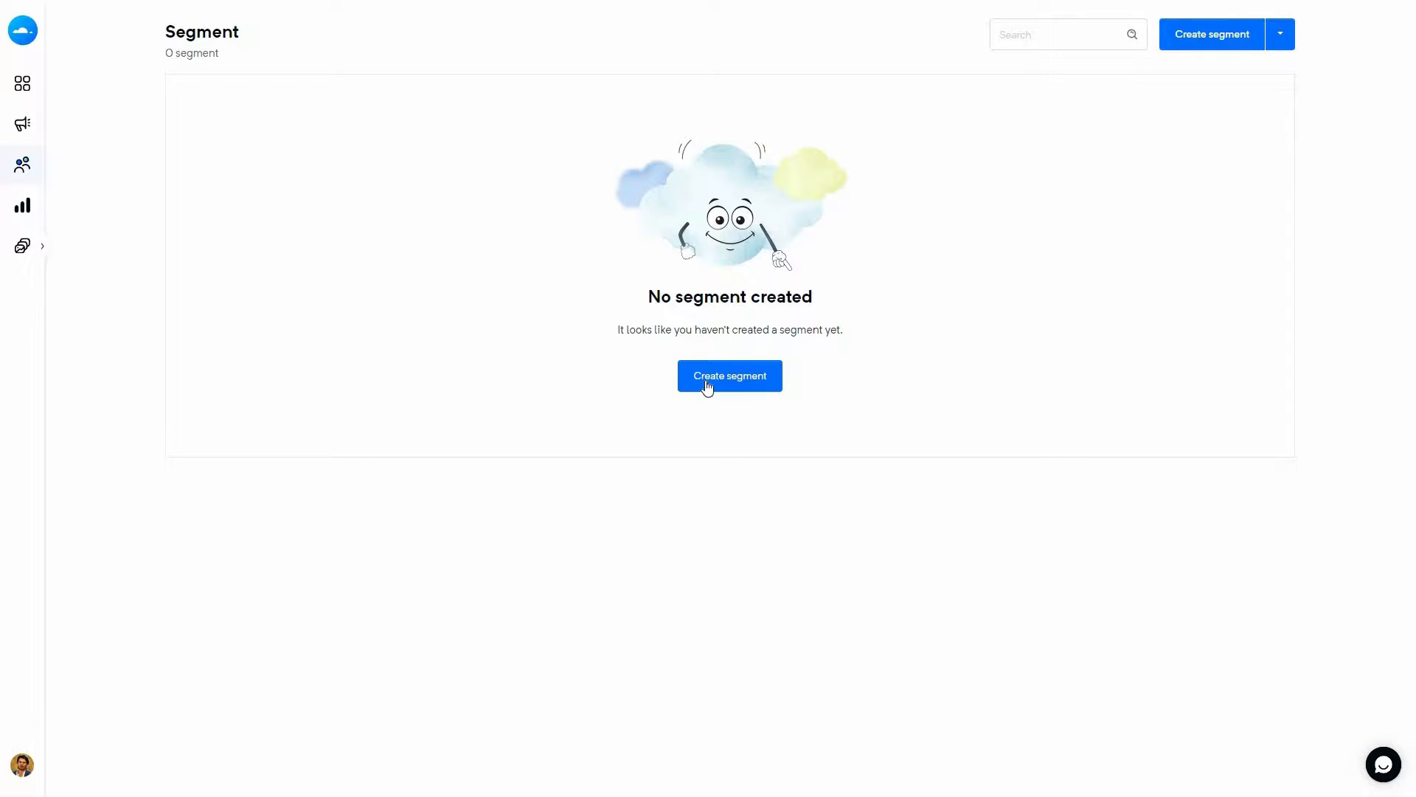
pyautogui.click(733, 386)
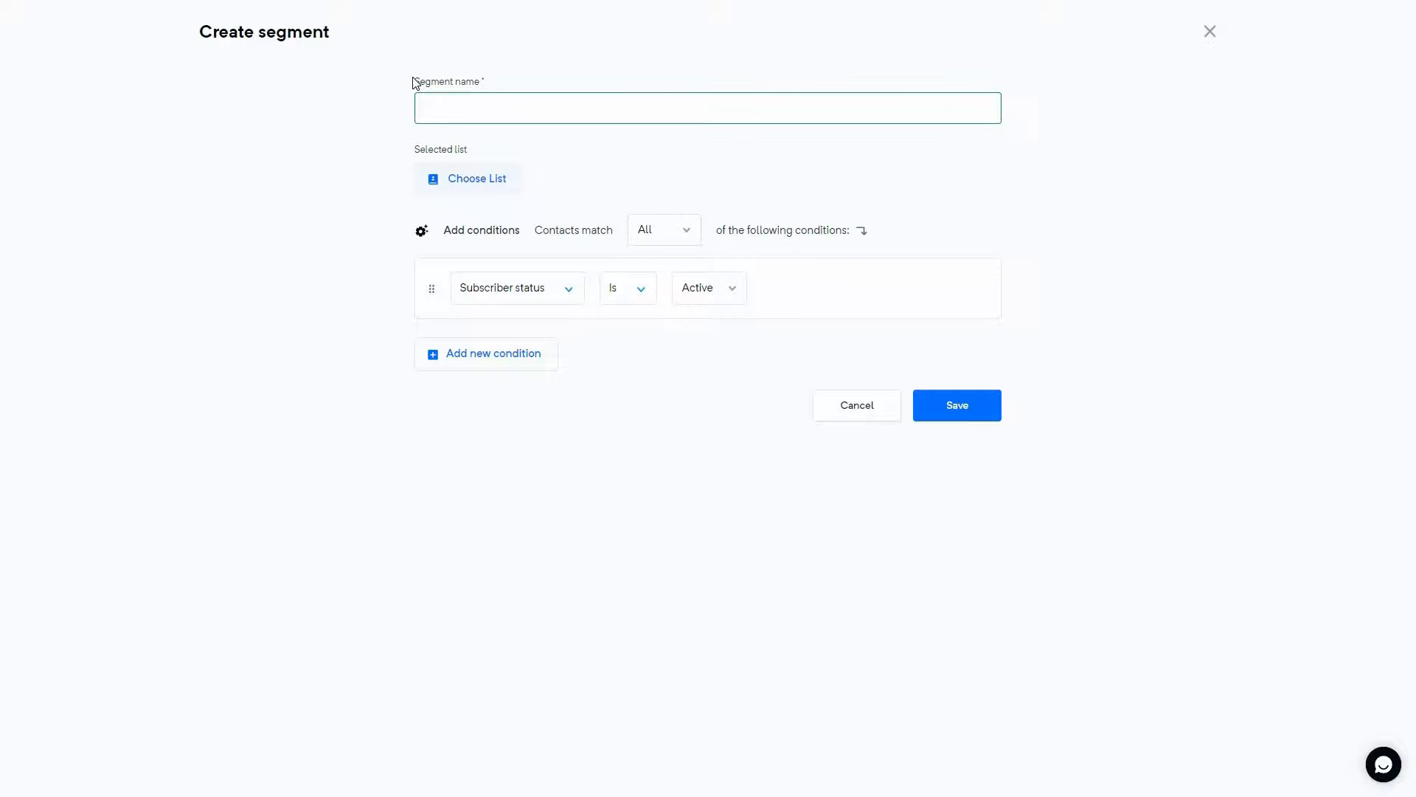
pyautogui.write('Segment 1')
pyautogui.click(478, 179)
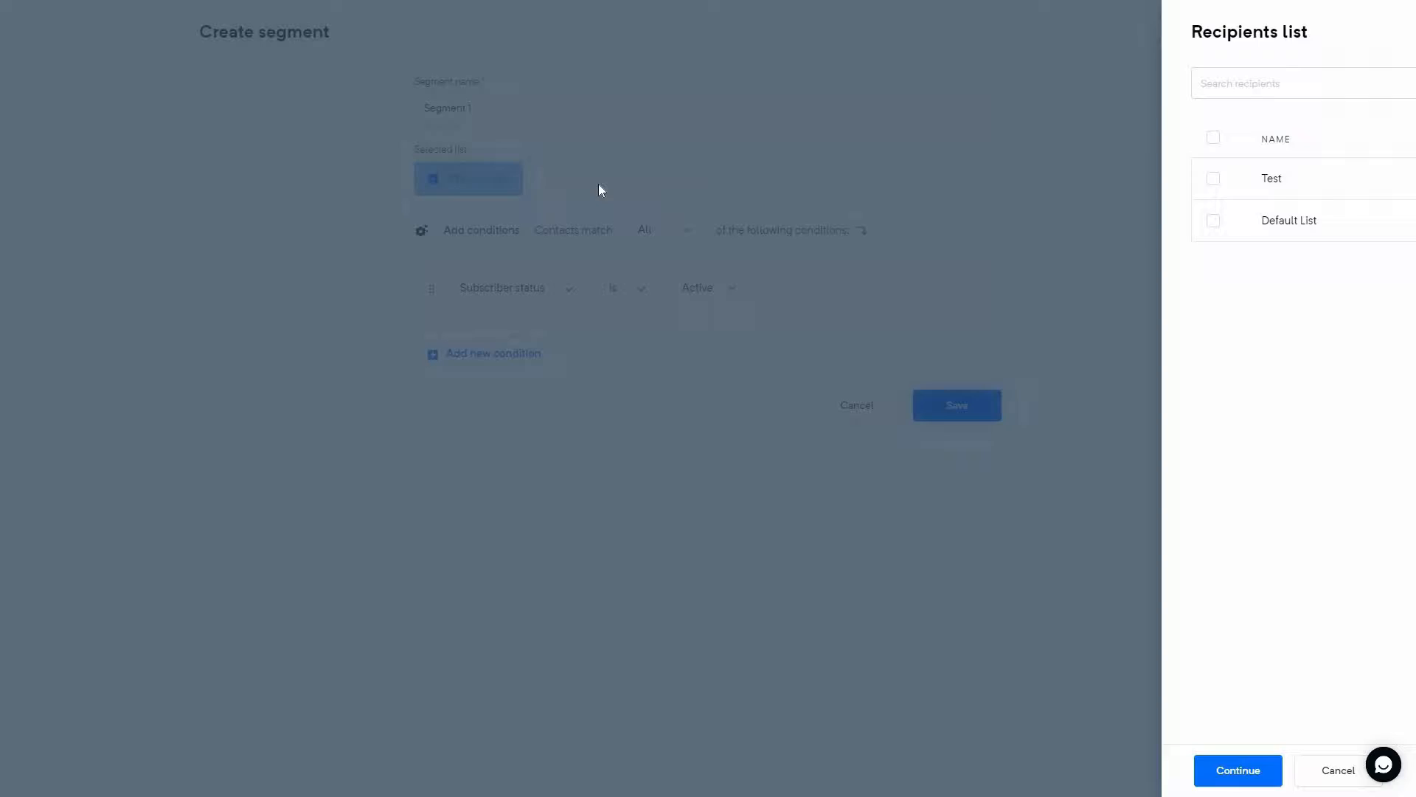
pyautogui.click(586, 179)
pyautogui.click(612, 770)
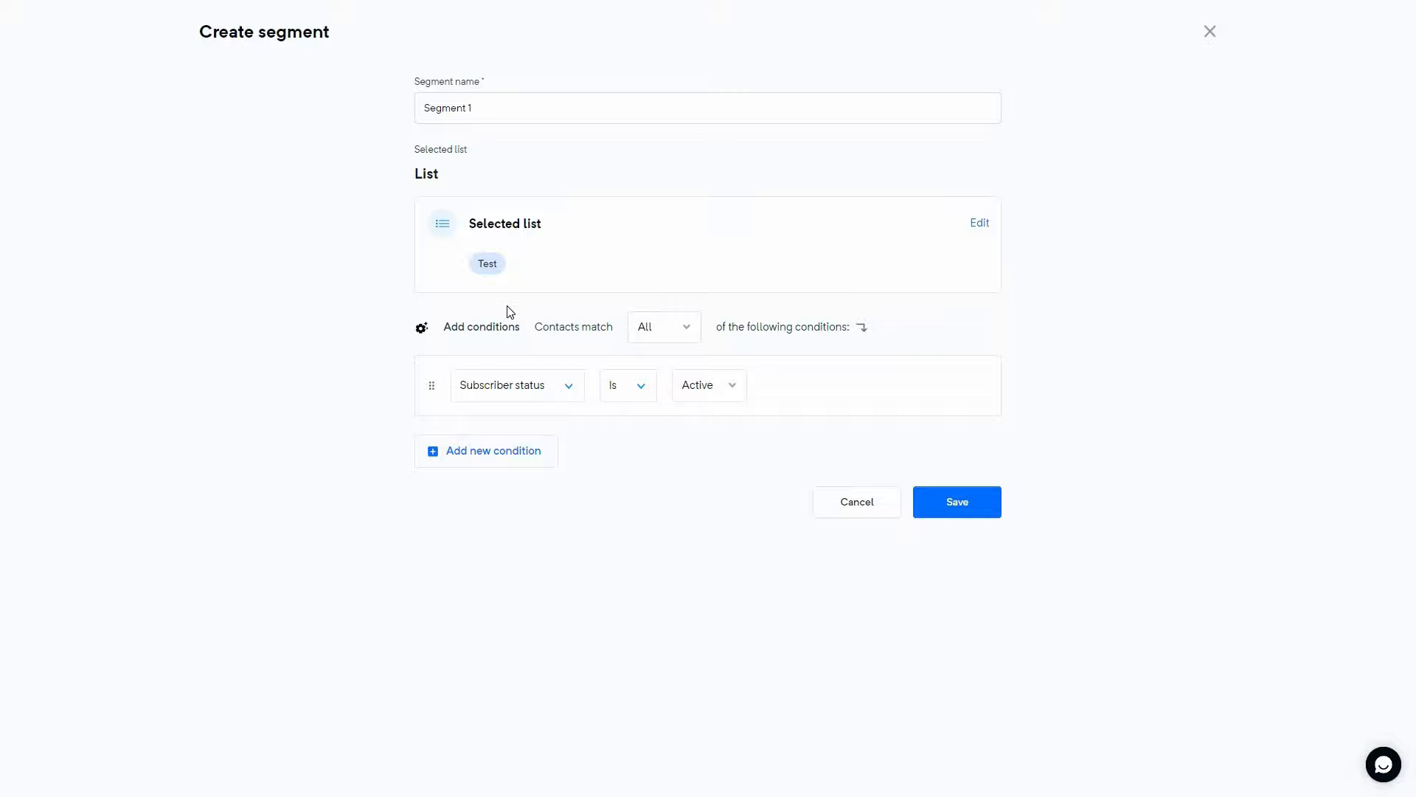
# Step: Review the segment's match setting, condition fields and operators, then discard the segment
pyautogui.click(691, 329)
pyautogui.click(577, 391)
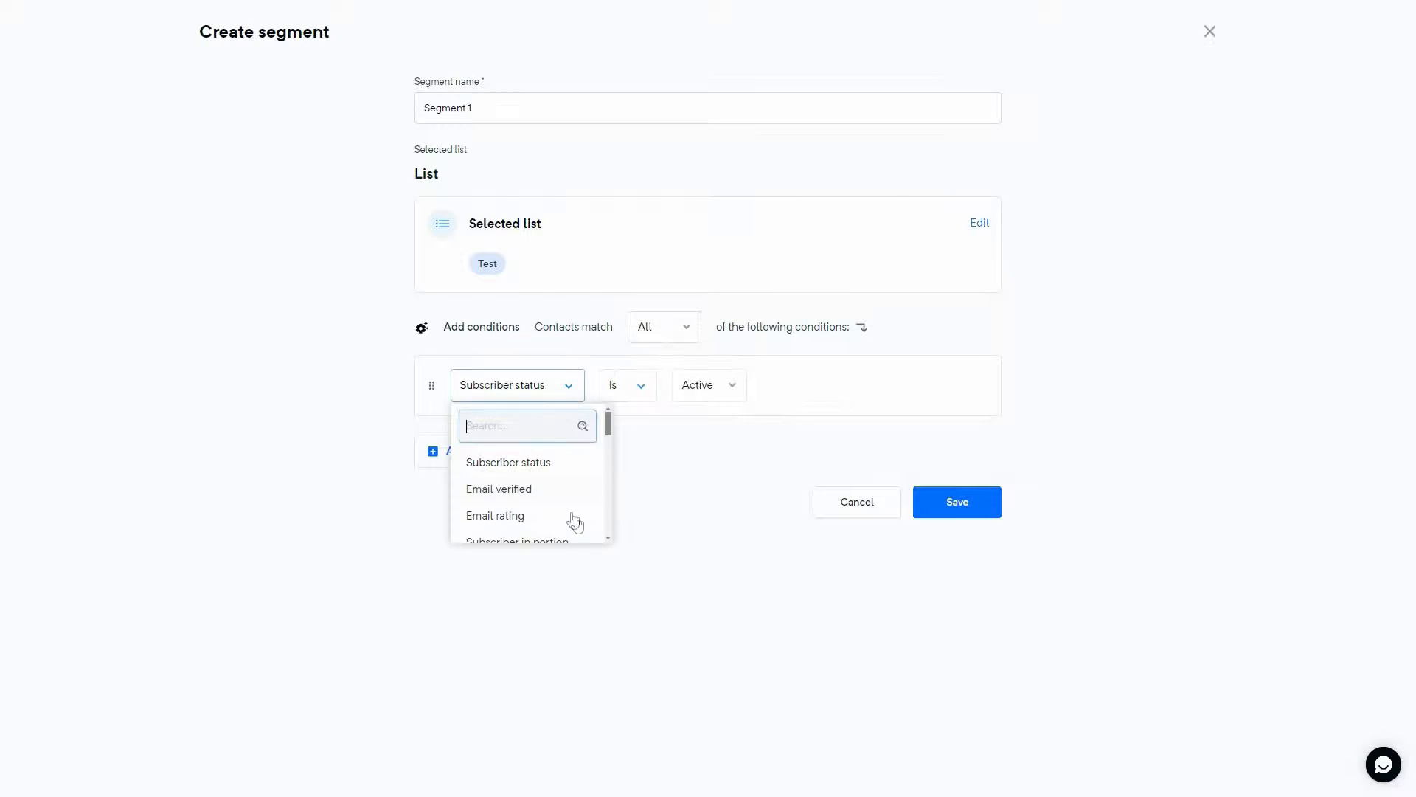
pyautogui.scroll(-1, 572, 521)
pyautogui.scroll(-8, 573, 521)
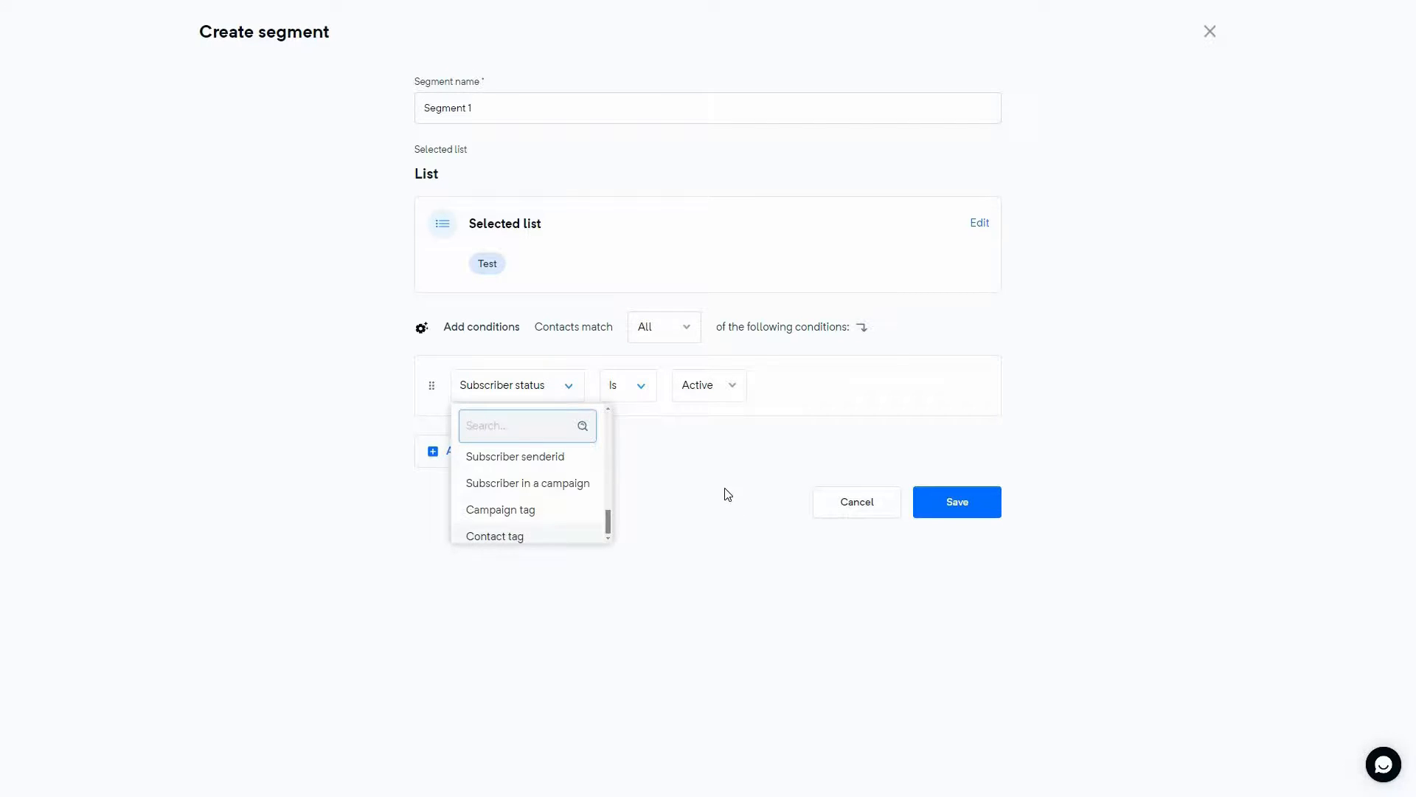
pyautogui.click(655, 426)
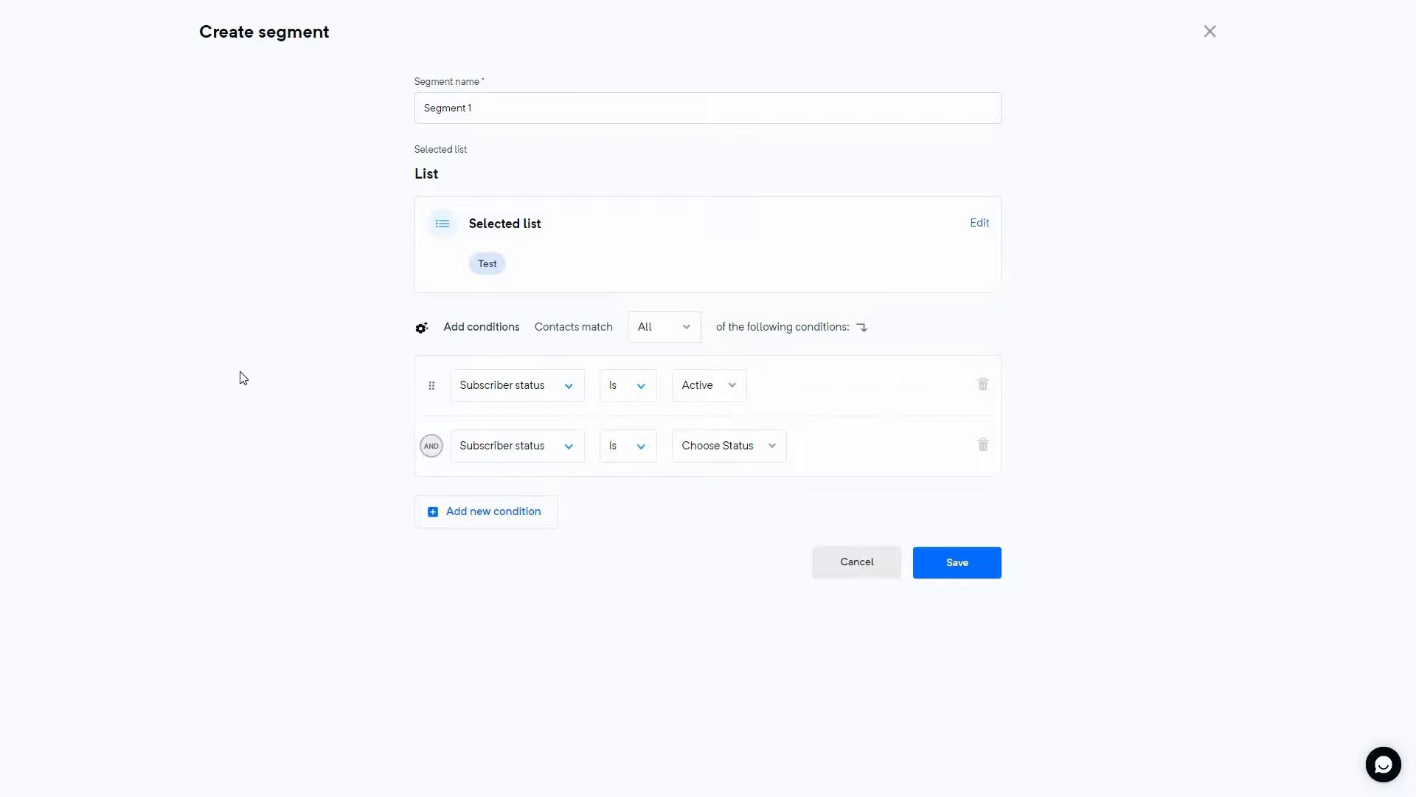
# Step: Create a new embedded webform named "Form 1"
pyautogui.click(75, 167)
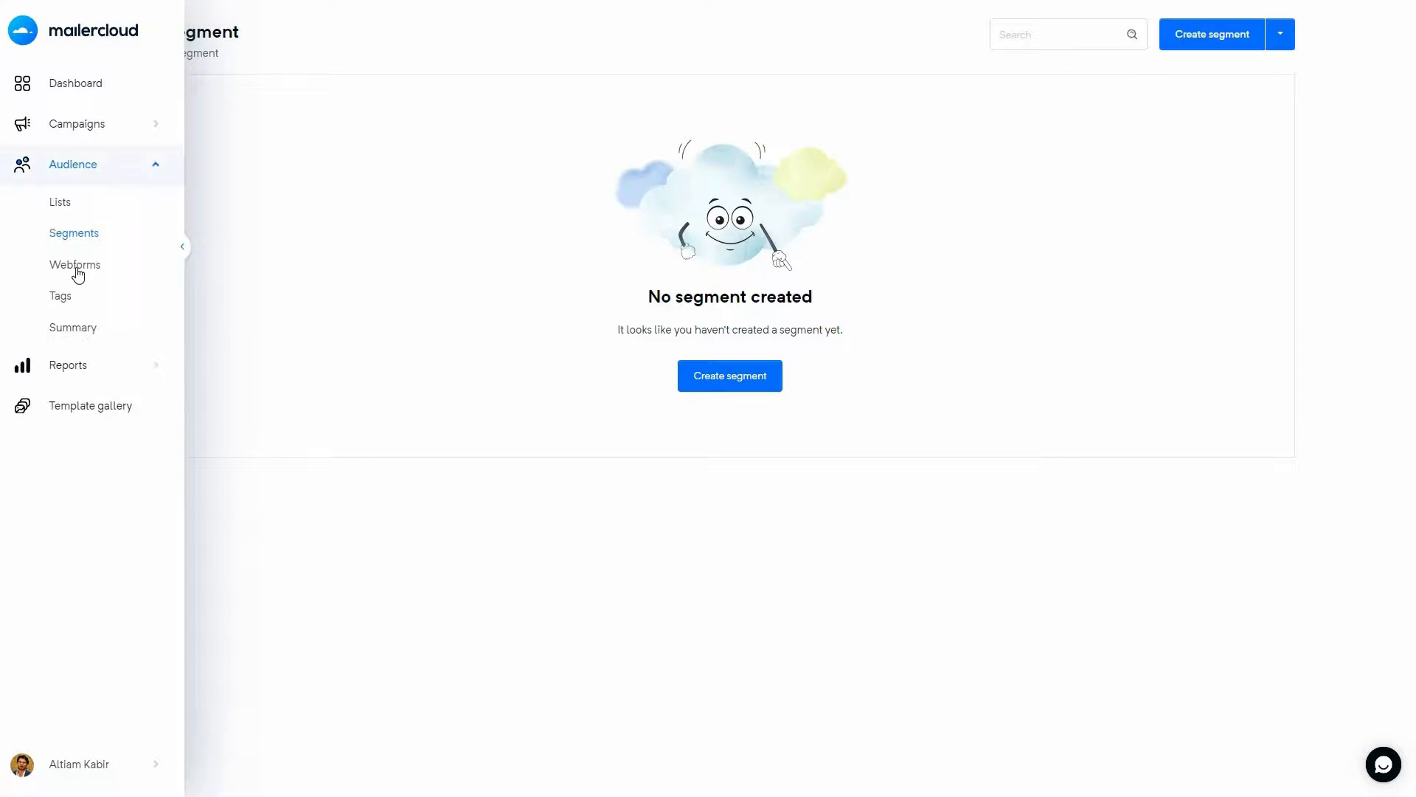
pyautogui.click(76, 267)
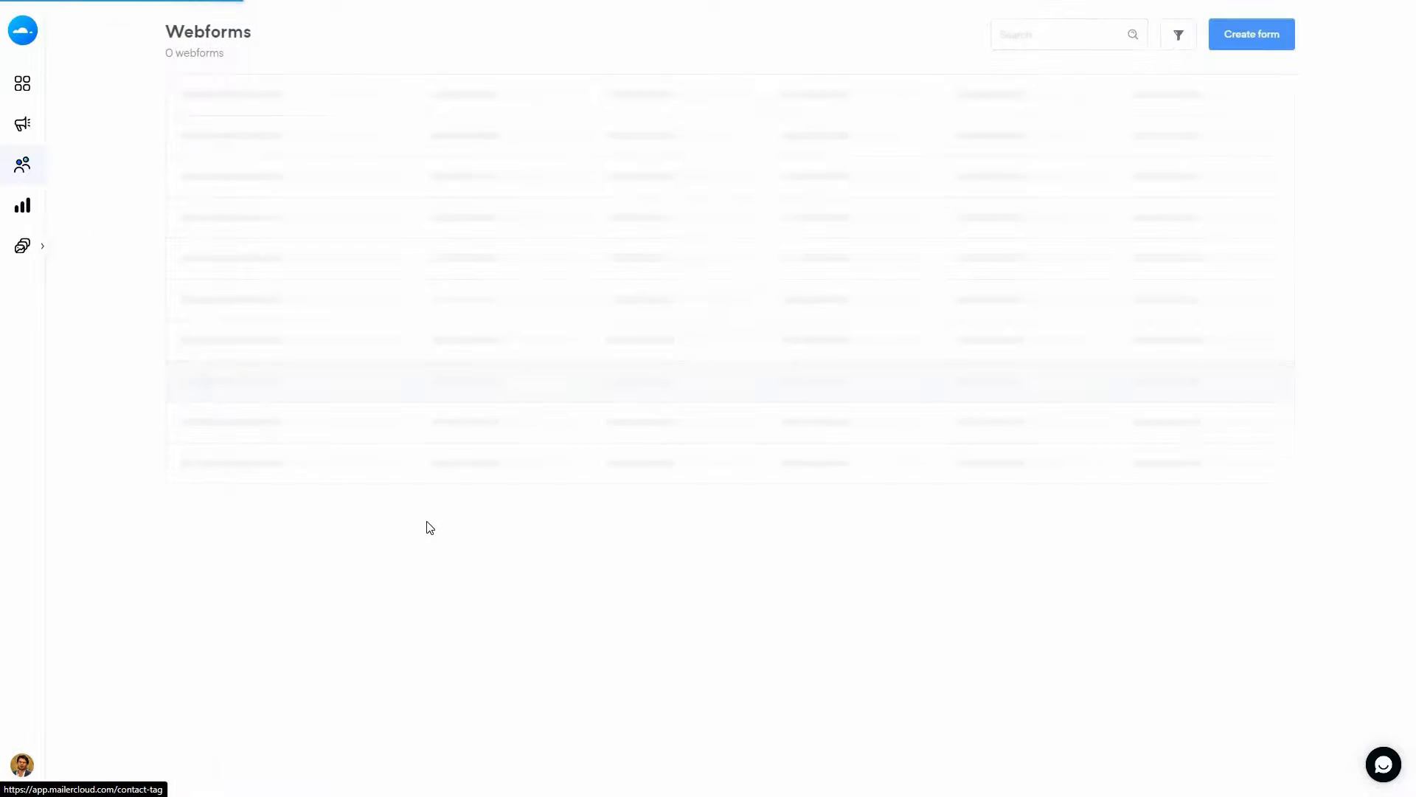
pyautogui.click(736, 384)
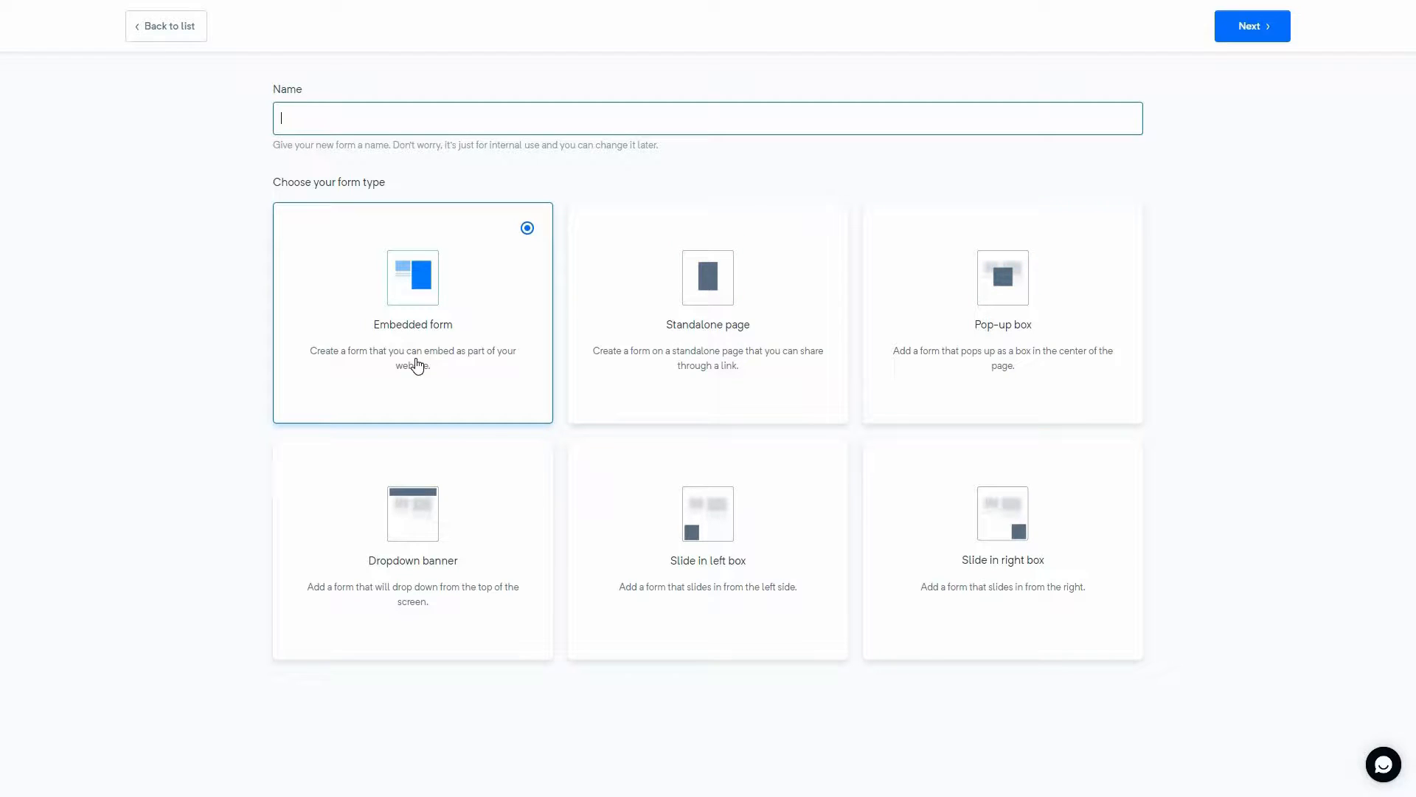
pyautogui.write('form 1')
pyautogui.click(1253, 32)
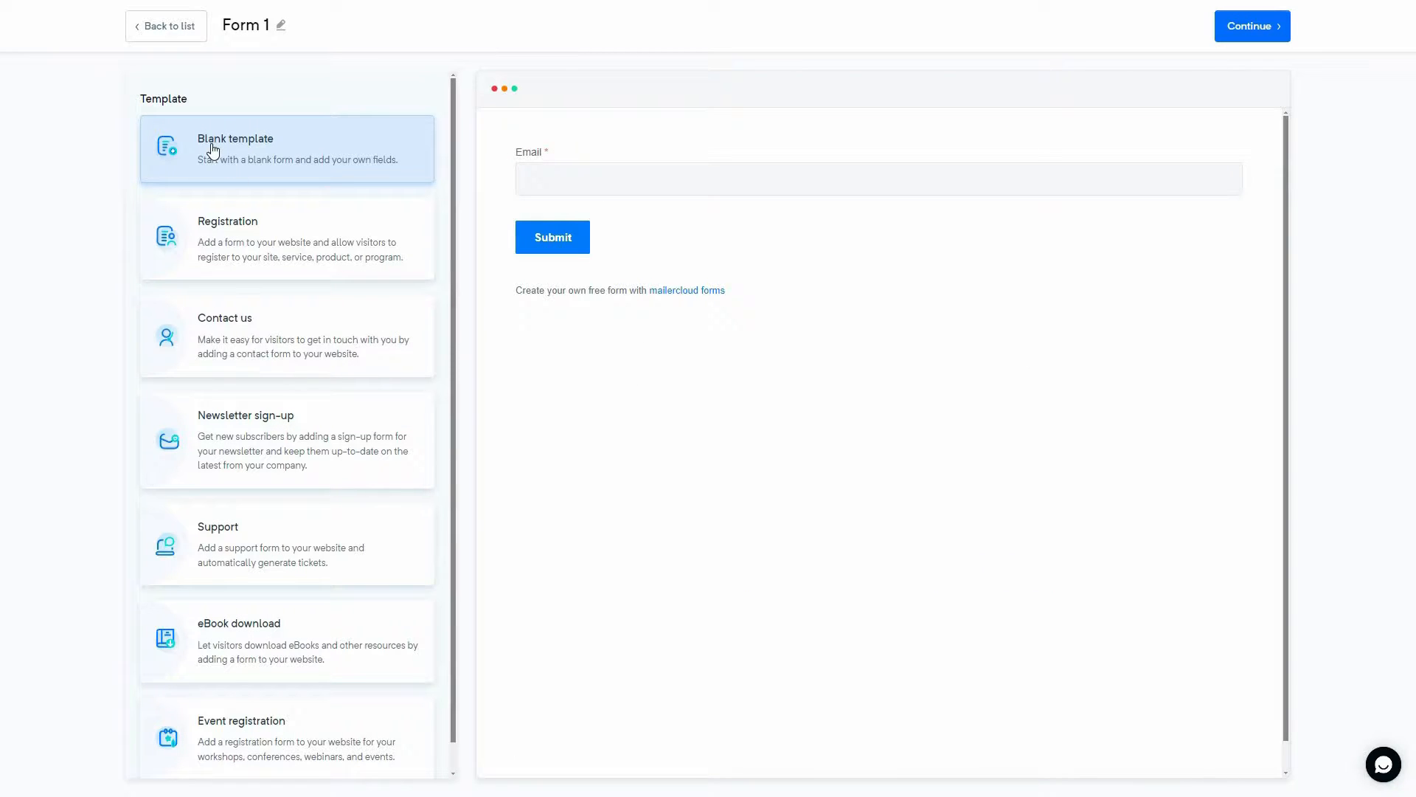
# Step: Compare the Registration, Contact us, Newsletter sign-up and Support templates, then continue with the Event registration template
pyautogui.click(258, 260)
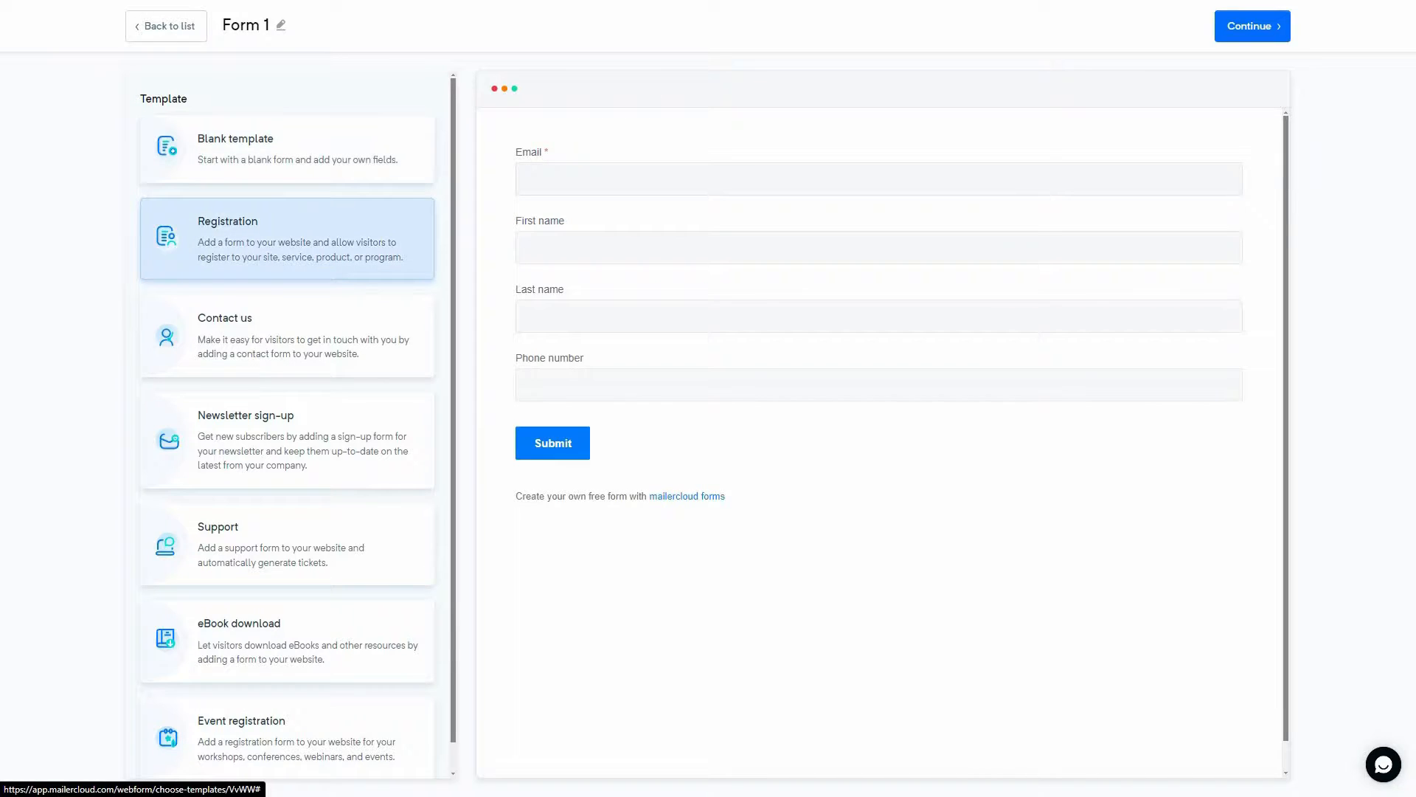
pyautogui.click(214, 350)
pyautogui.click(292, 445)
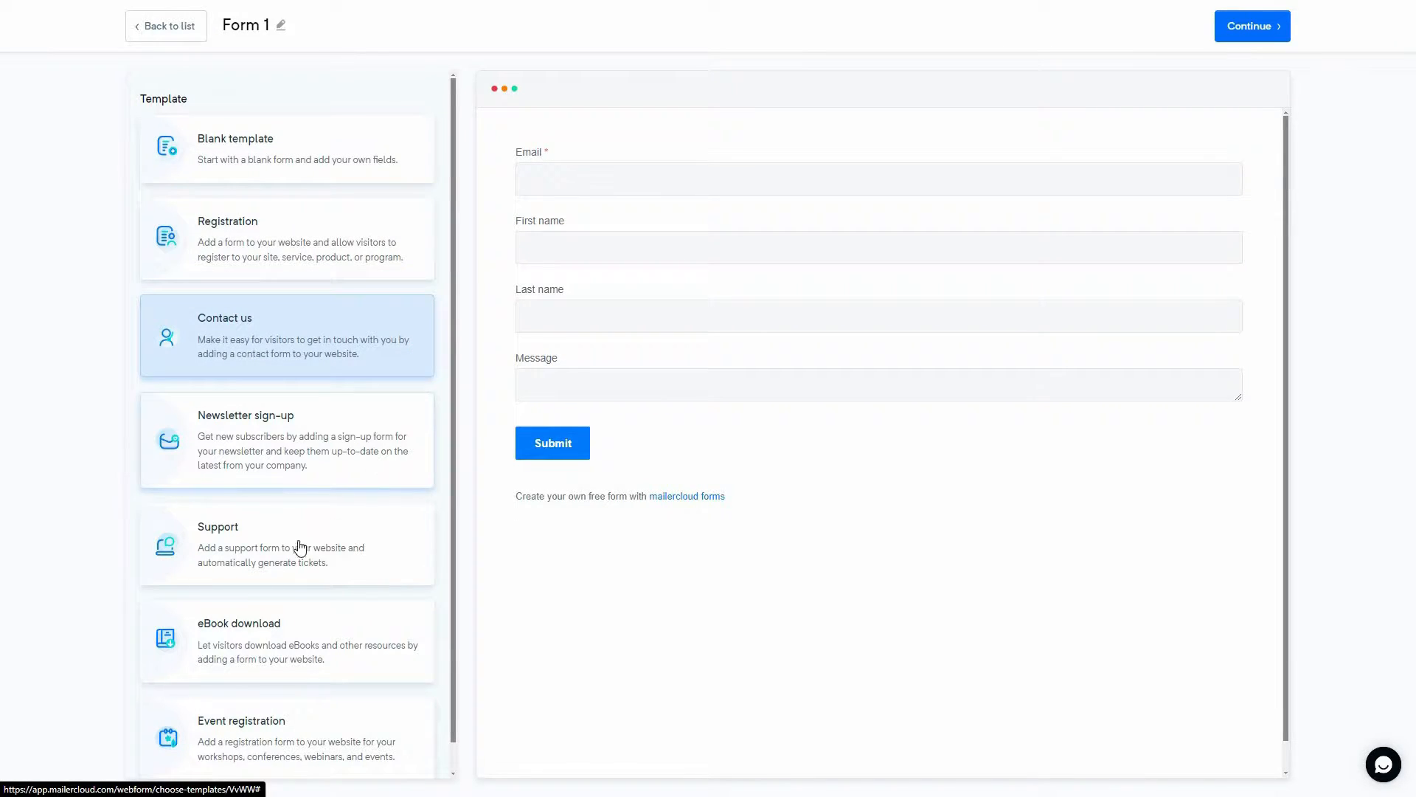
pyautogui.click(328, 555)
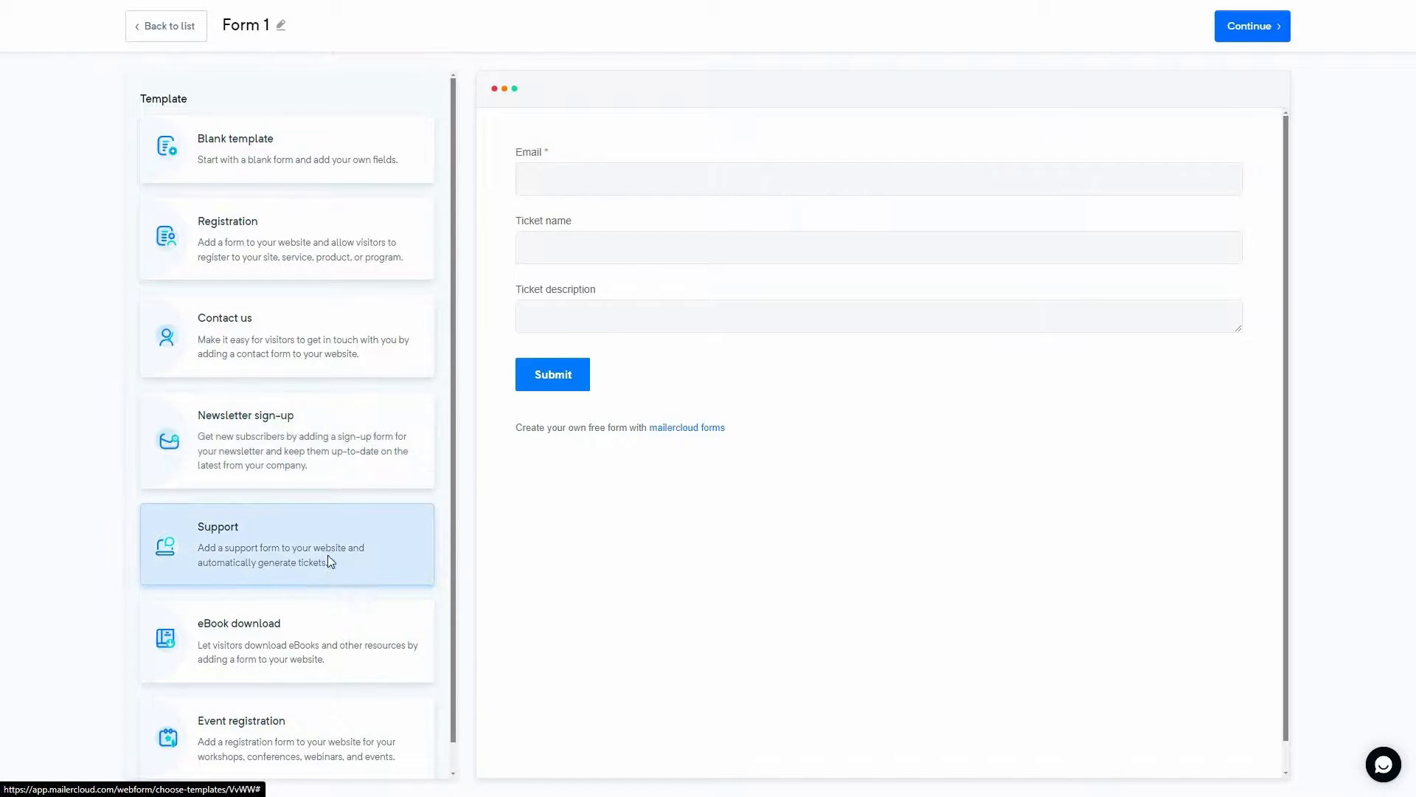
pyautogui.scroll(-1, 285, 619)
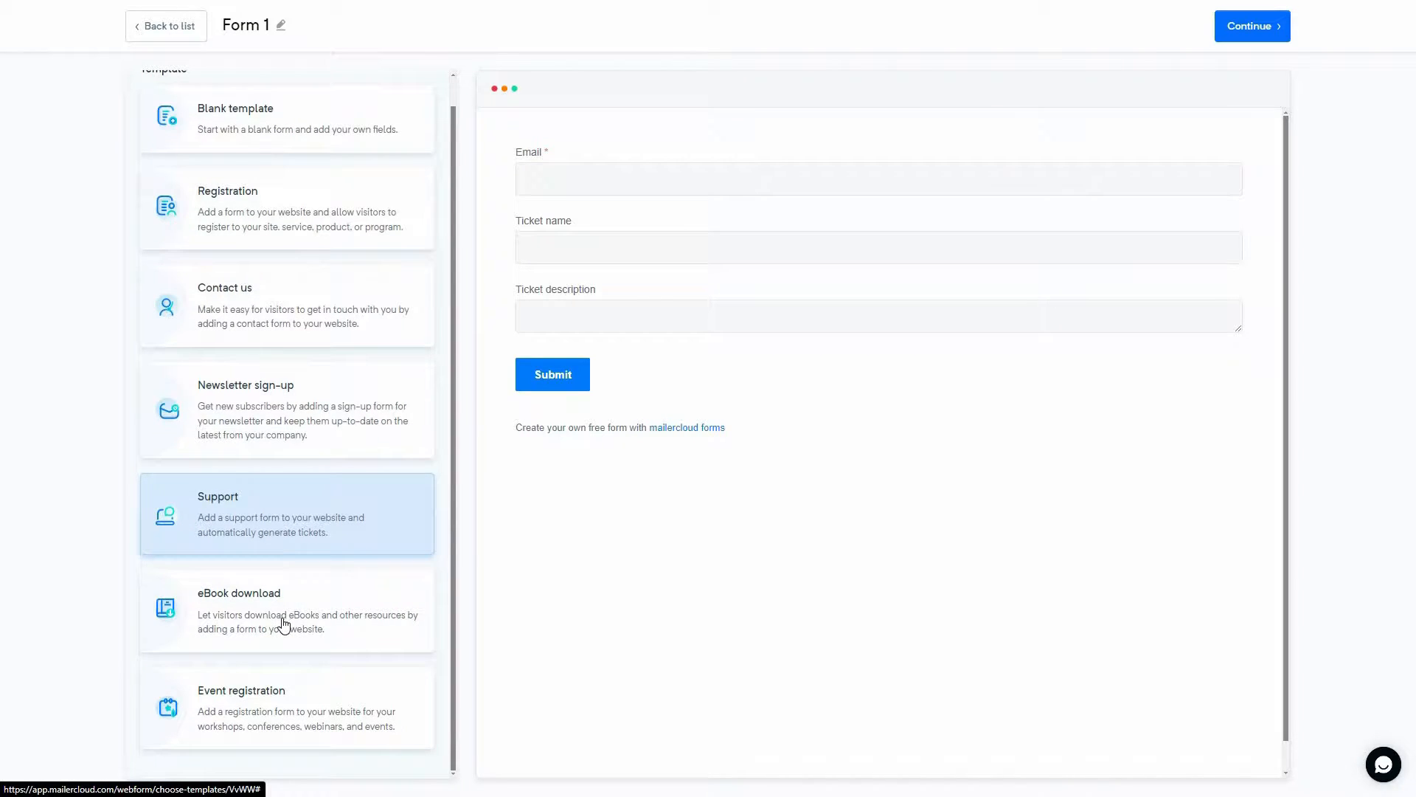
pyautogui.click(368, 729)
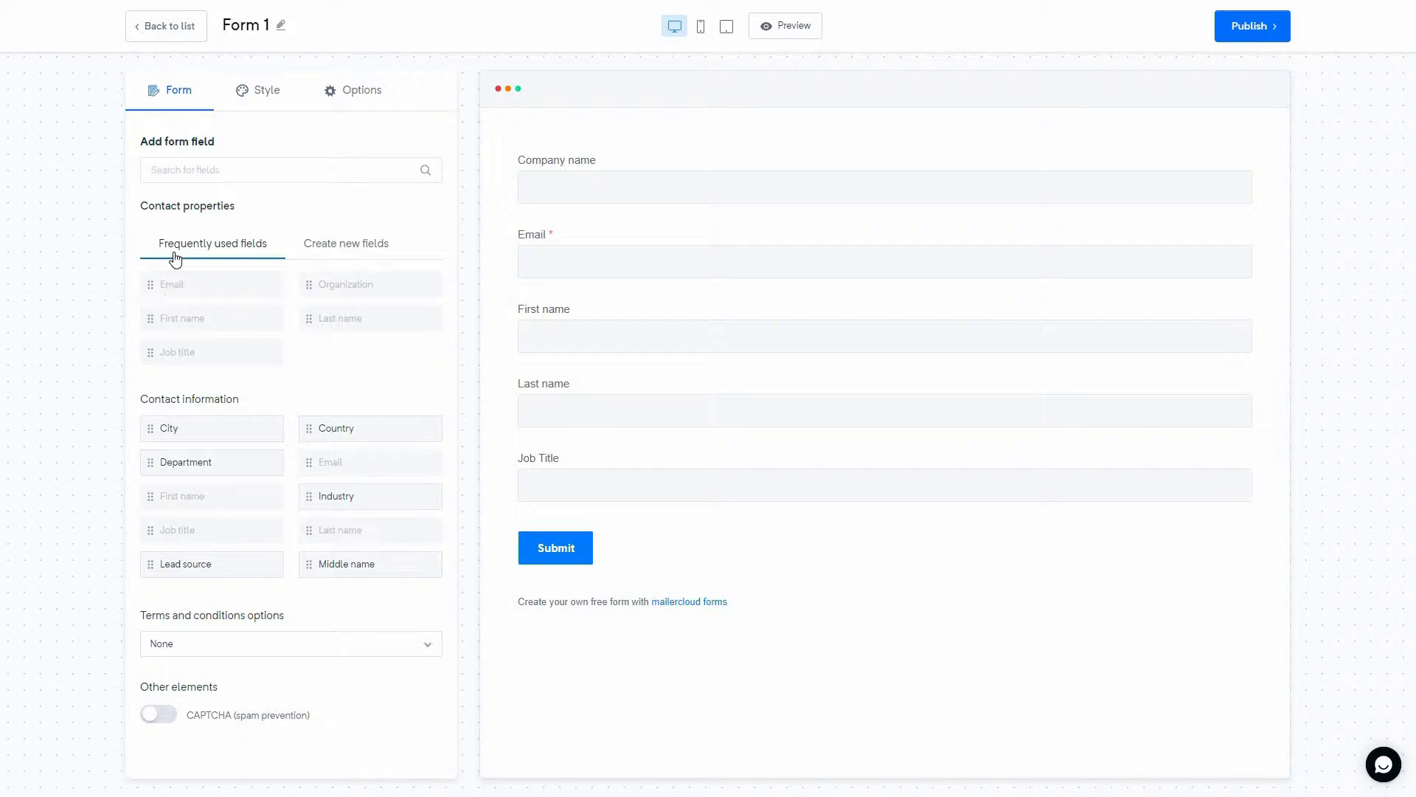
# Step: Examine the field types that can be added to the form and its style settings
pyautogui.click(329, 251)
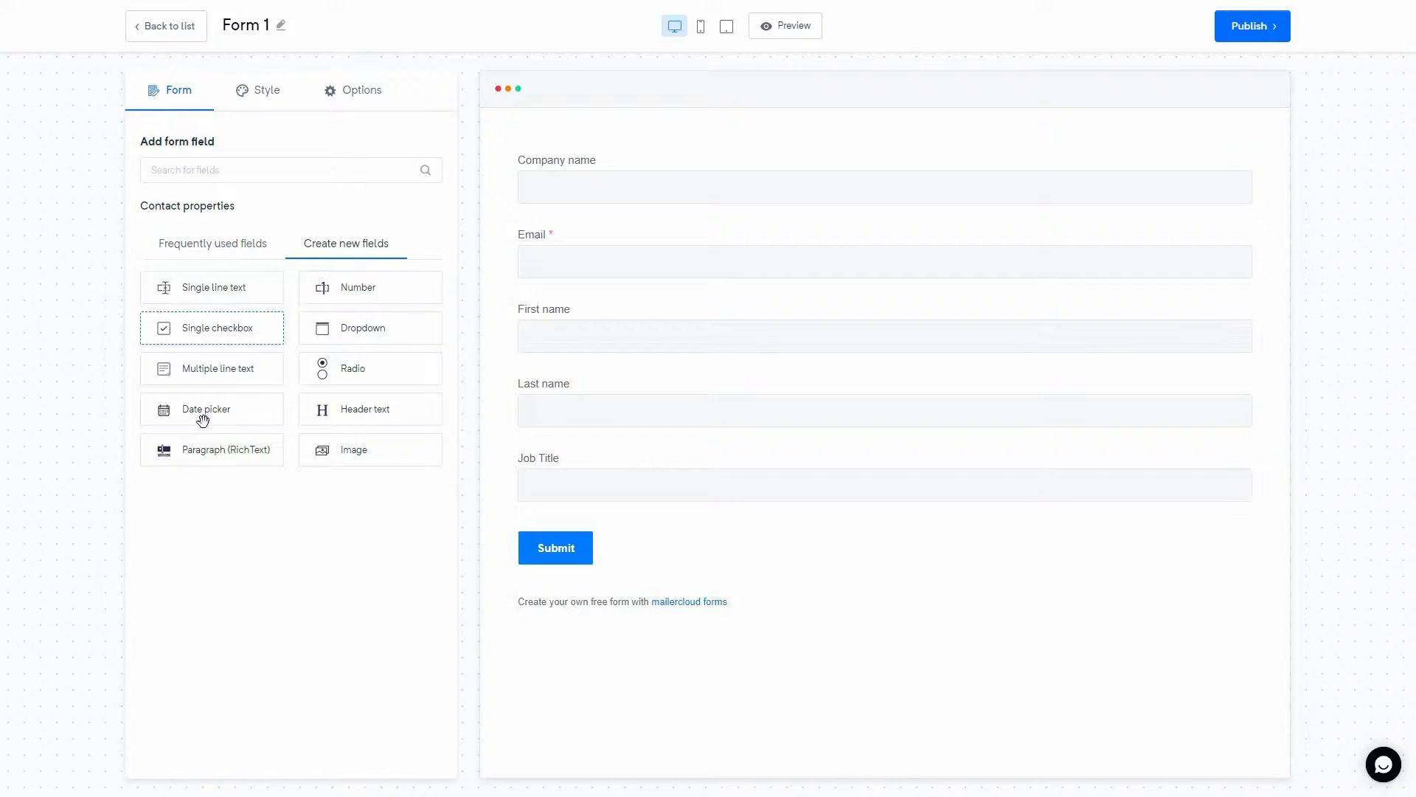
pyautogui.click(213, 244)
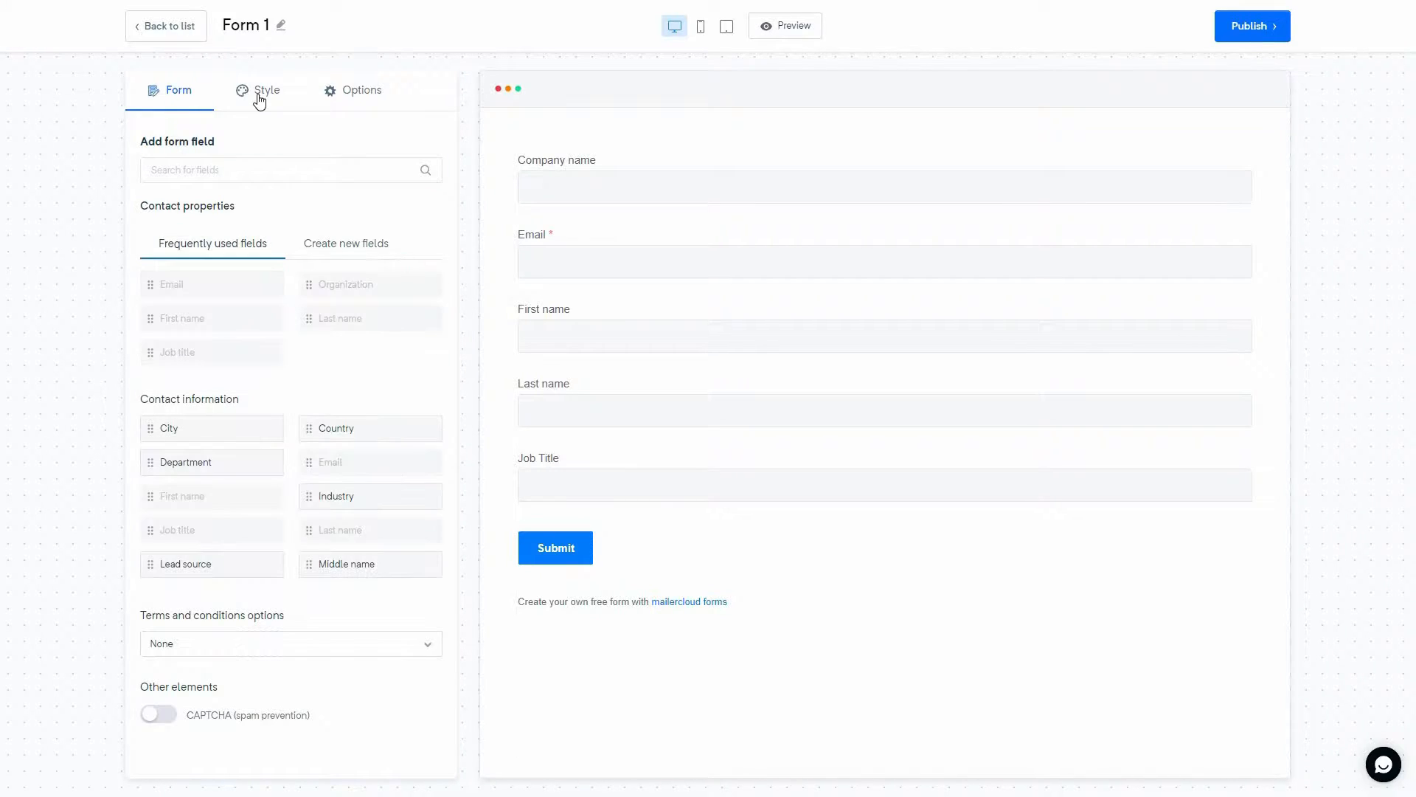
pyautogui.click(258, 90)
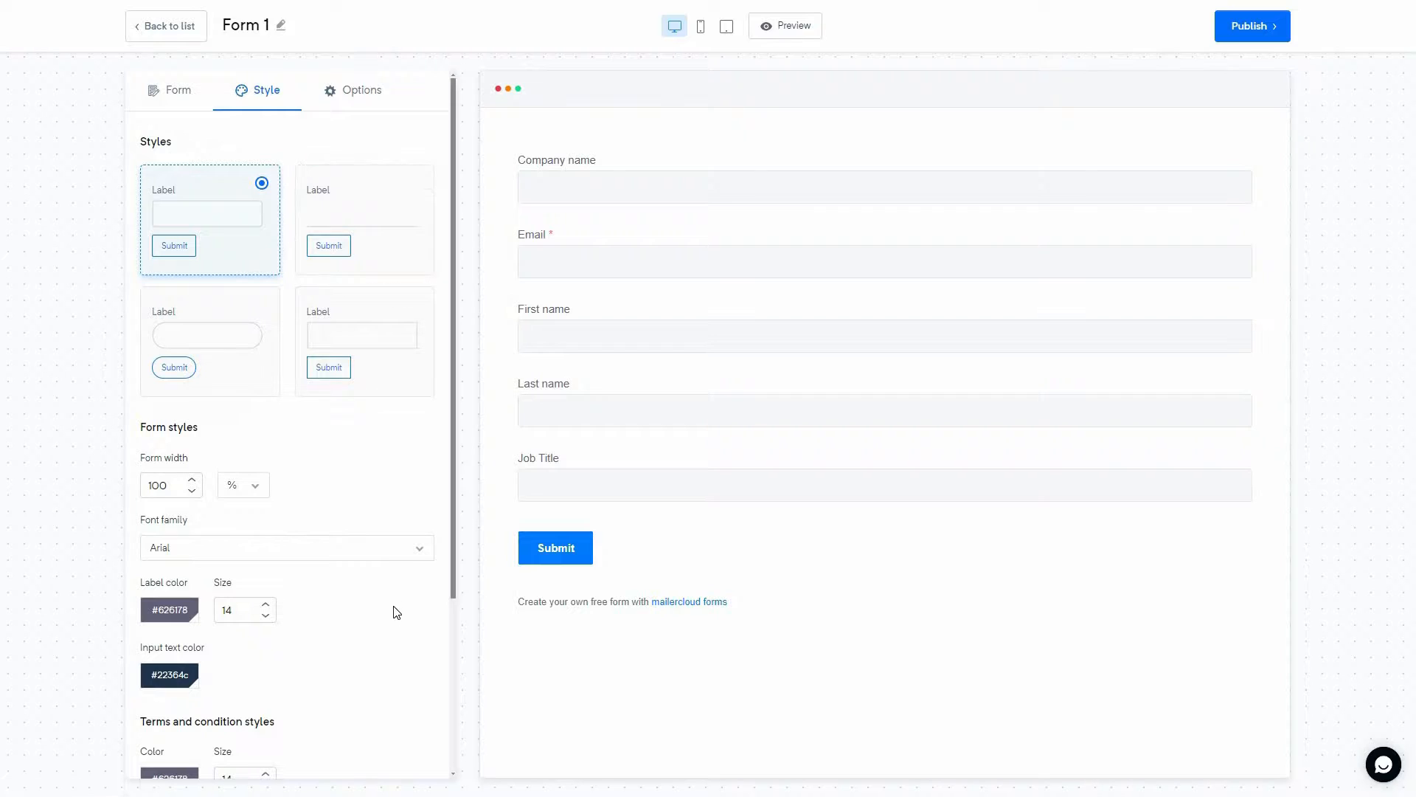
pyautogui.scroll(-1, 404, 630)
pyautogui.scroll(-2, 406, 576)
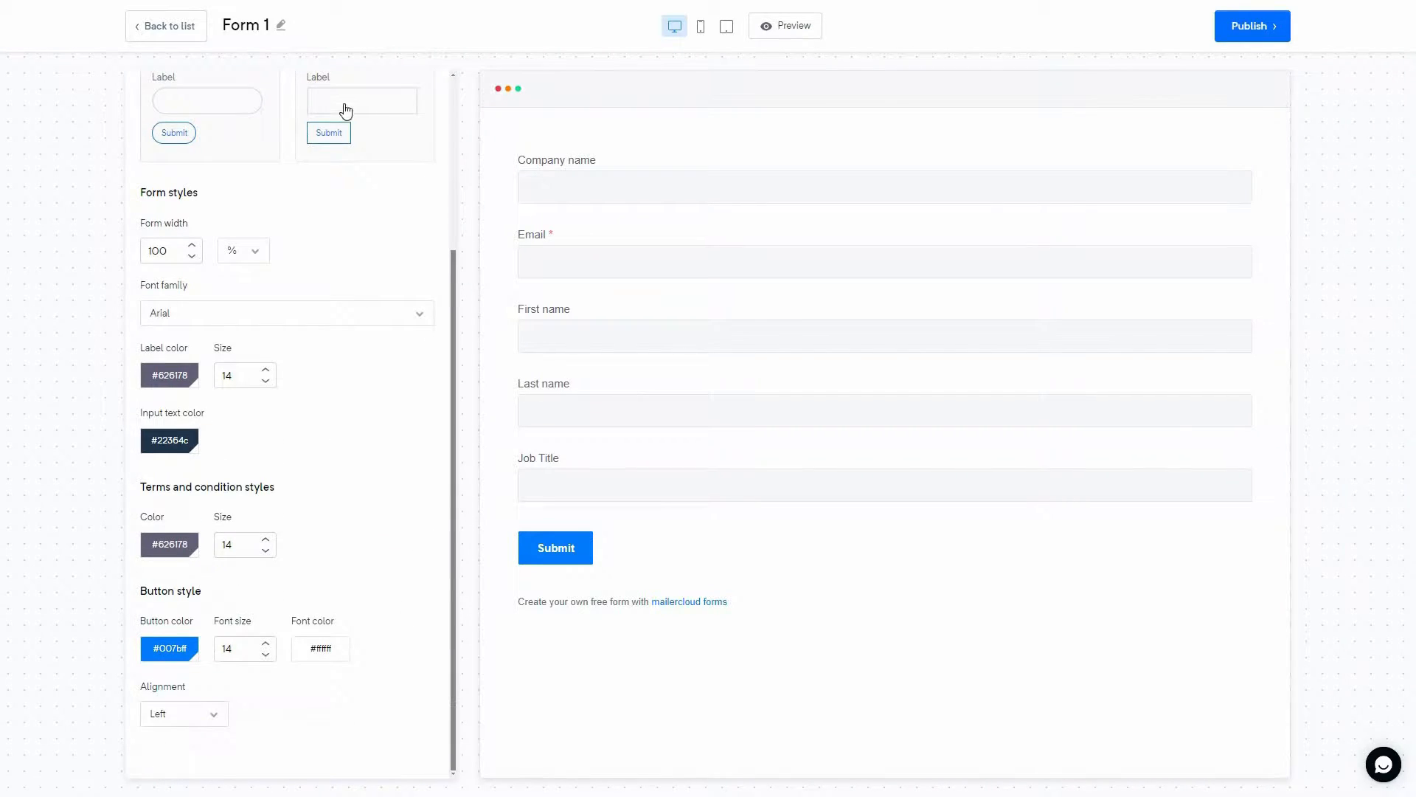
# Step: Review the form's submission options, then preview its layout for mobile and tablet
pyautogui.scroll(4, 383, 114)
pyautogui.click(353, 90)
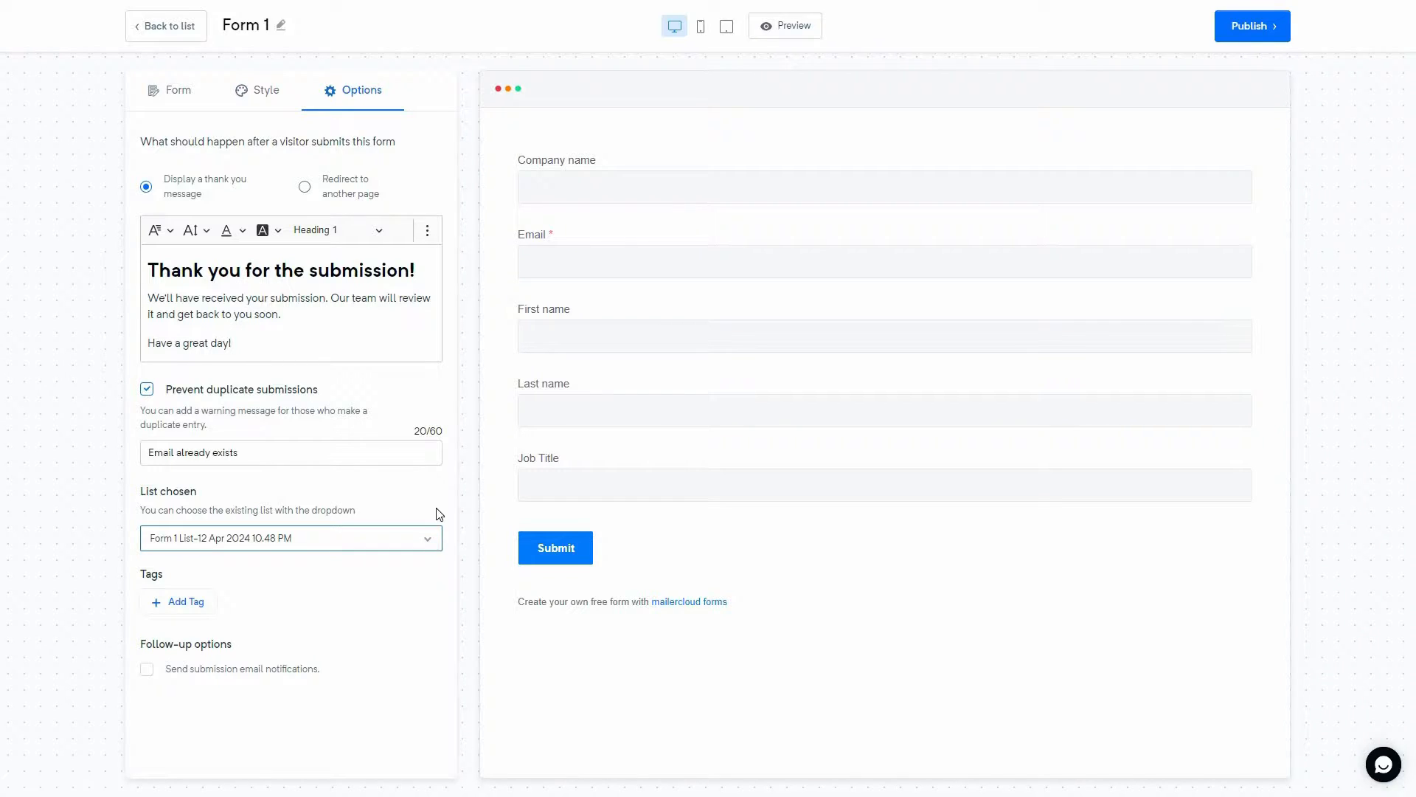
pyautogui.click(703, 33)
pyautogui.click(727, 28)
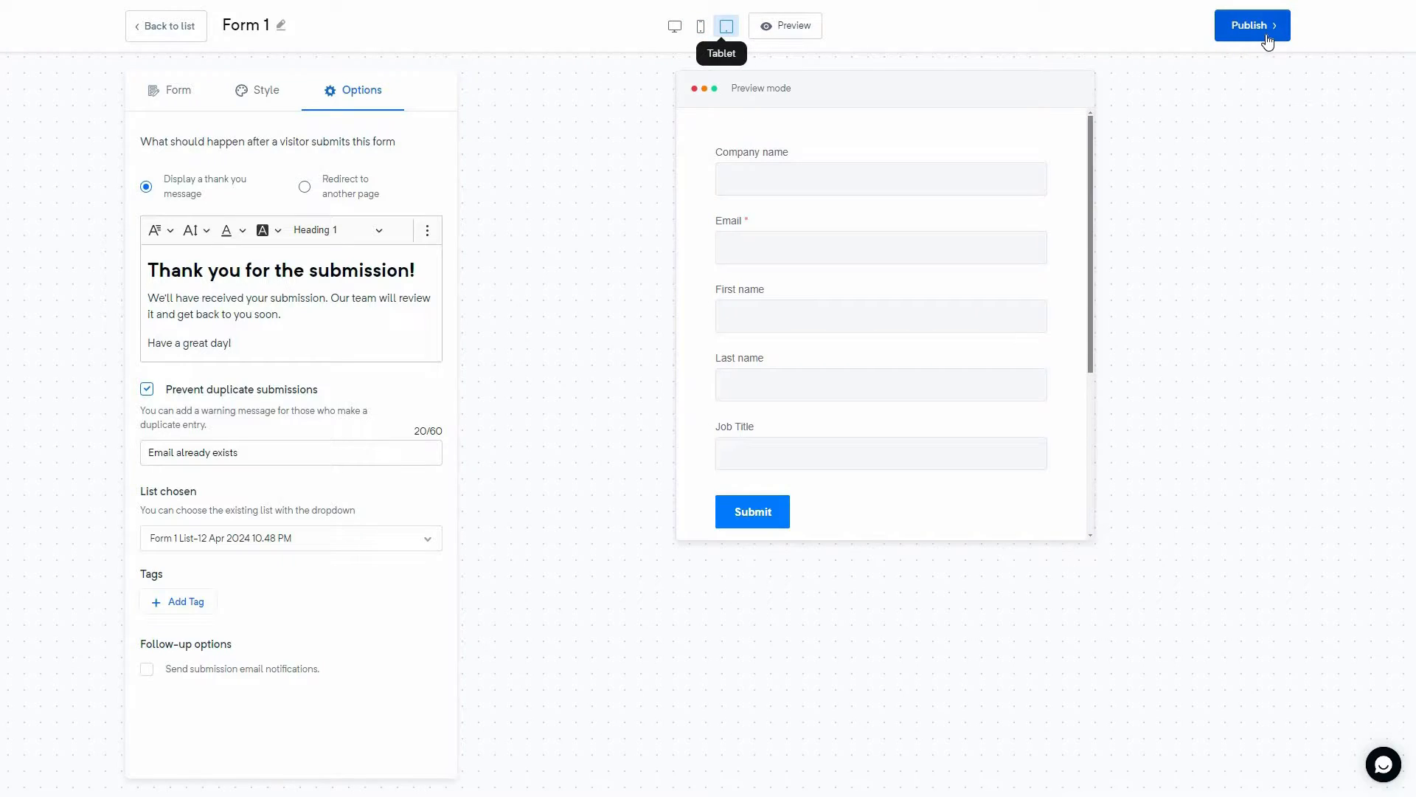
# Step: Leave the form editor and review the audience's tags and contact summary
pyautogui.click(151, 30)
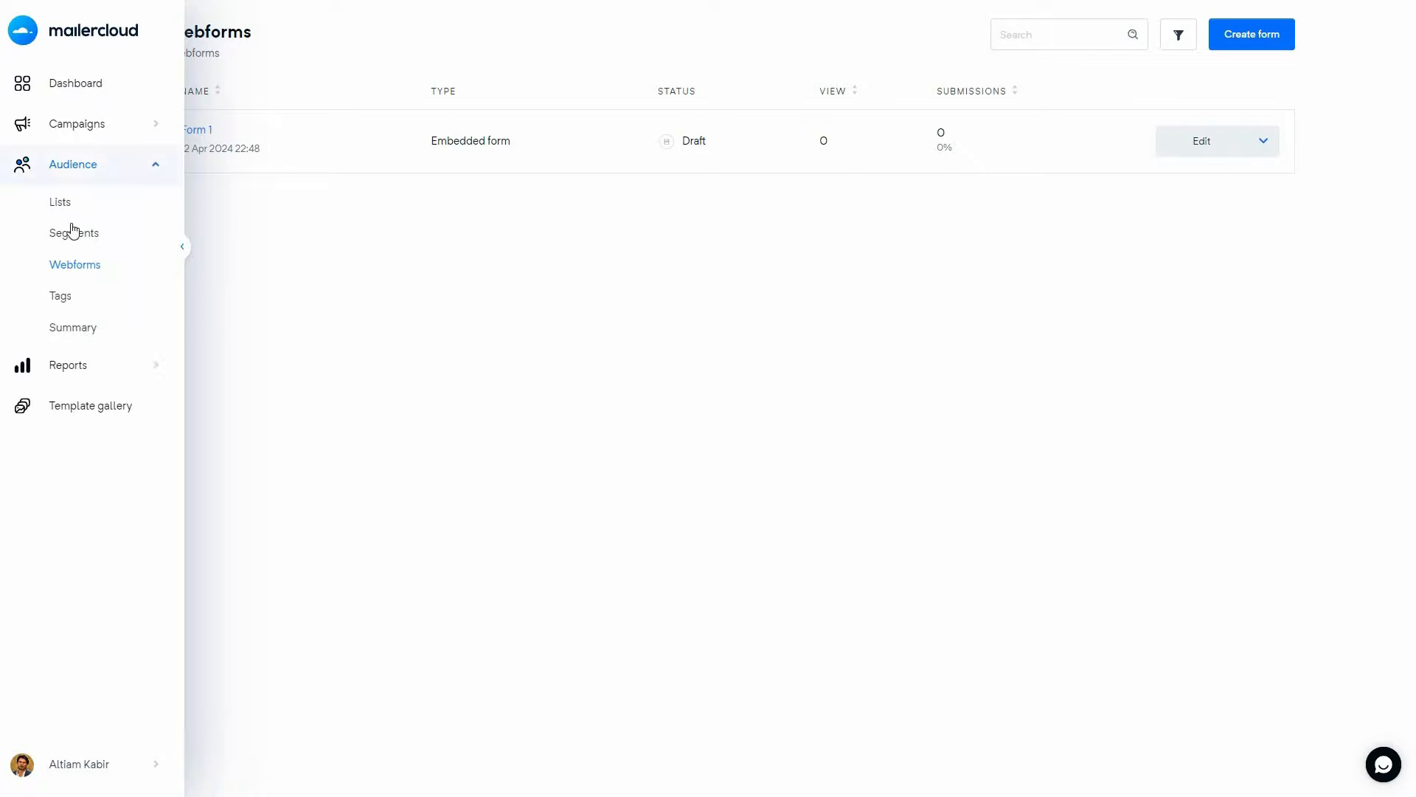
pyautogui.click(60, 296)
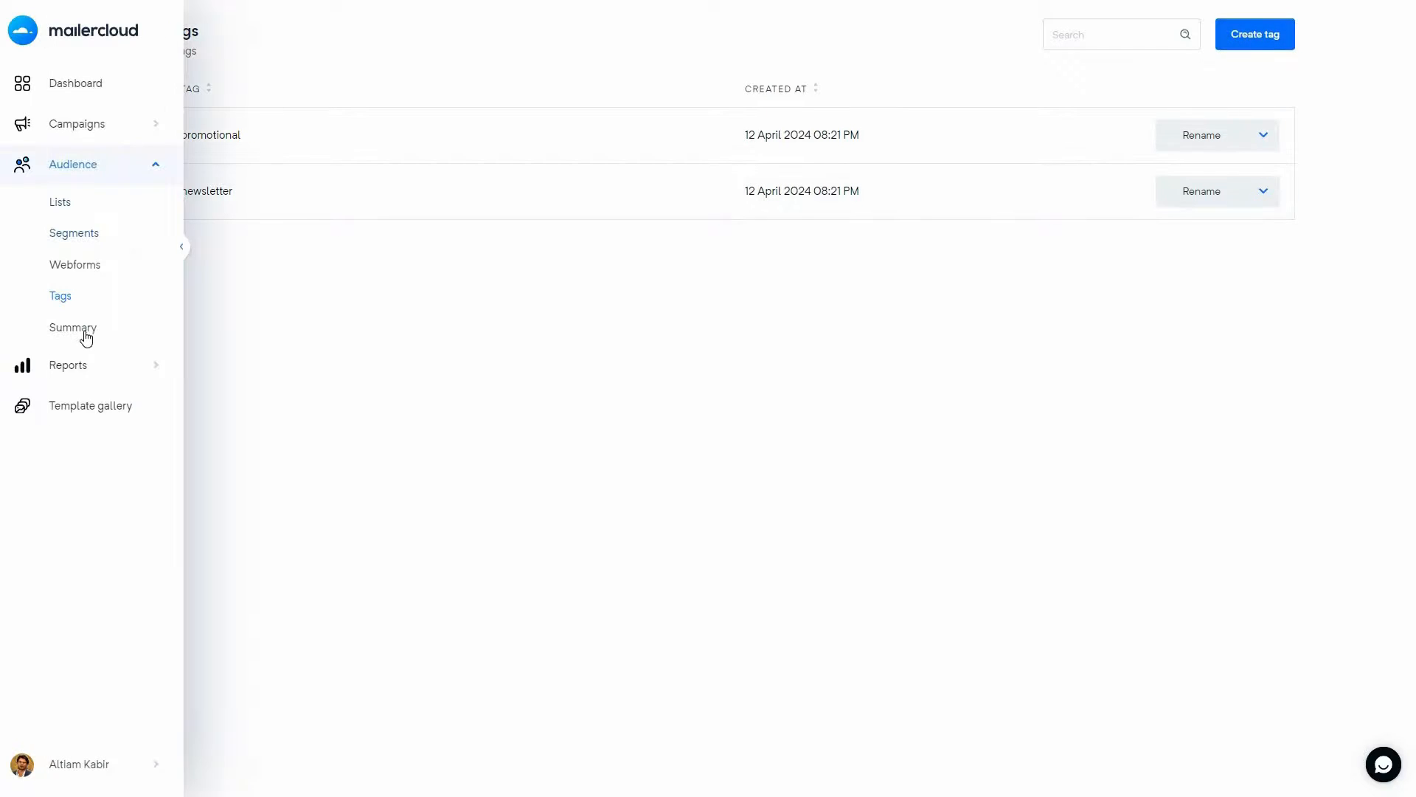
pyautogui.click(79, 329)
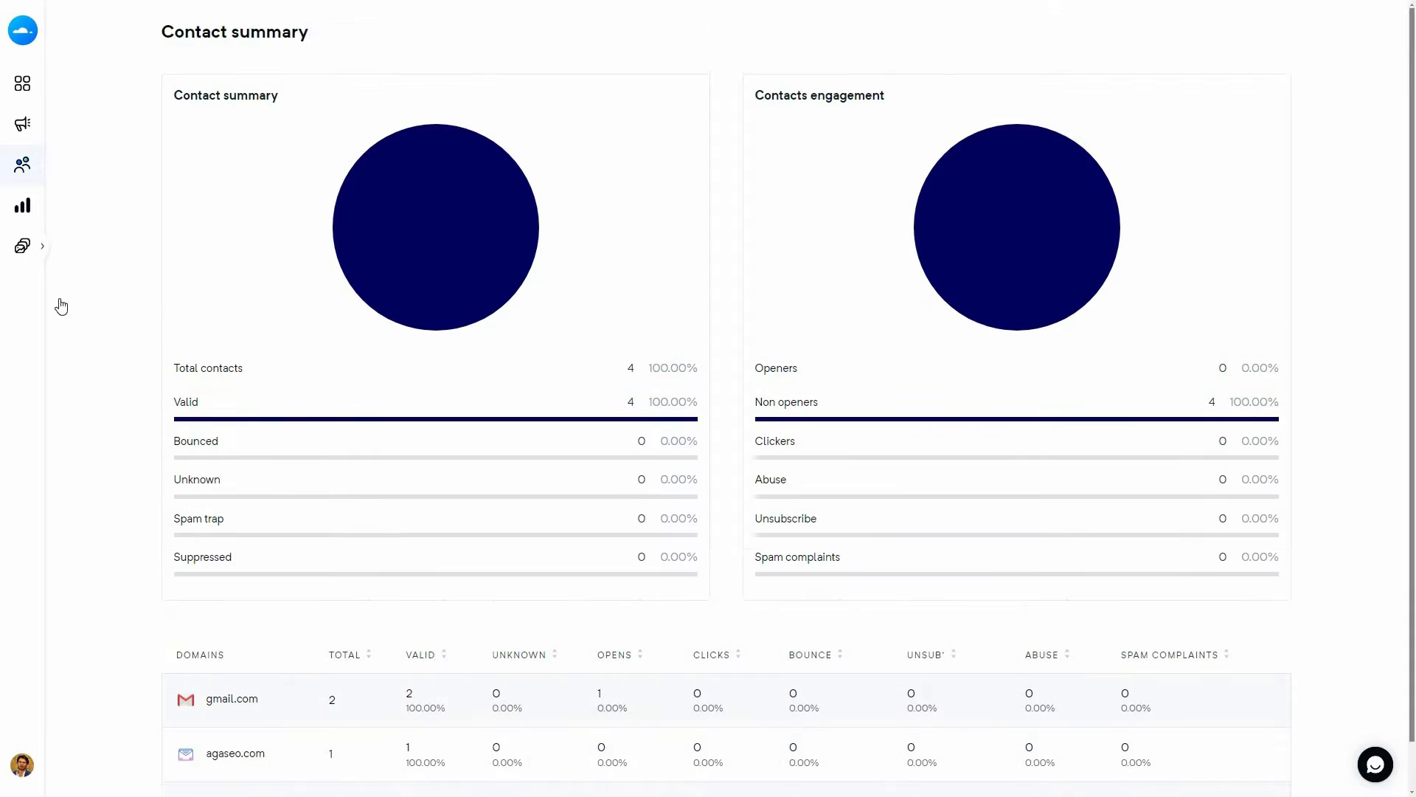
# Step: Examine the Summer Sale campaign report's Overview, Browser / Devices, Location and Time stamp analytics, then close the report
pyautogui.click(67, 364)
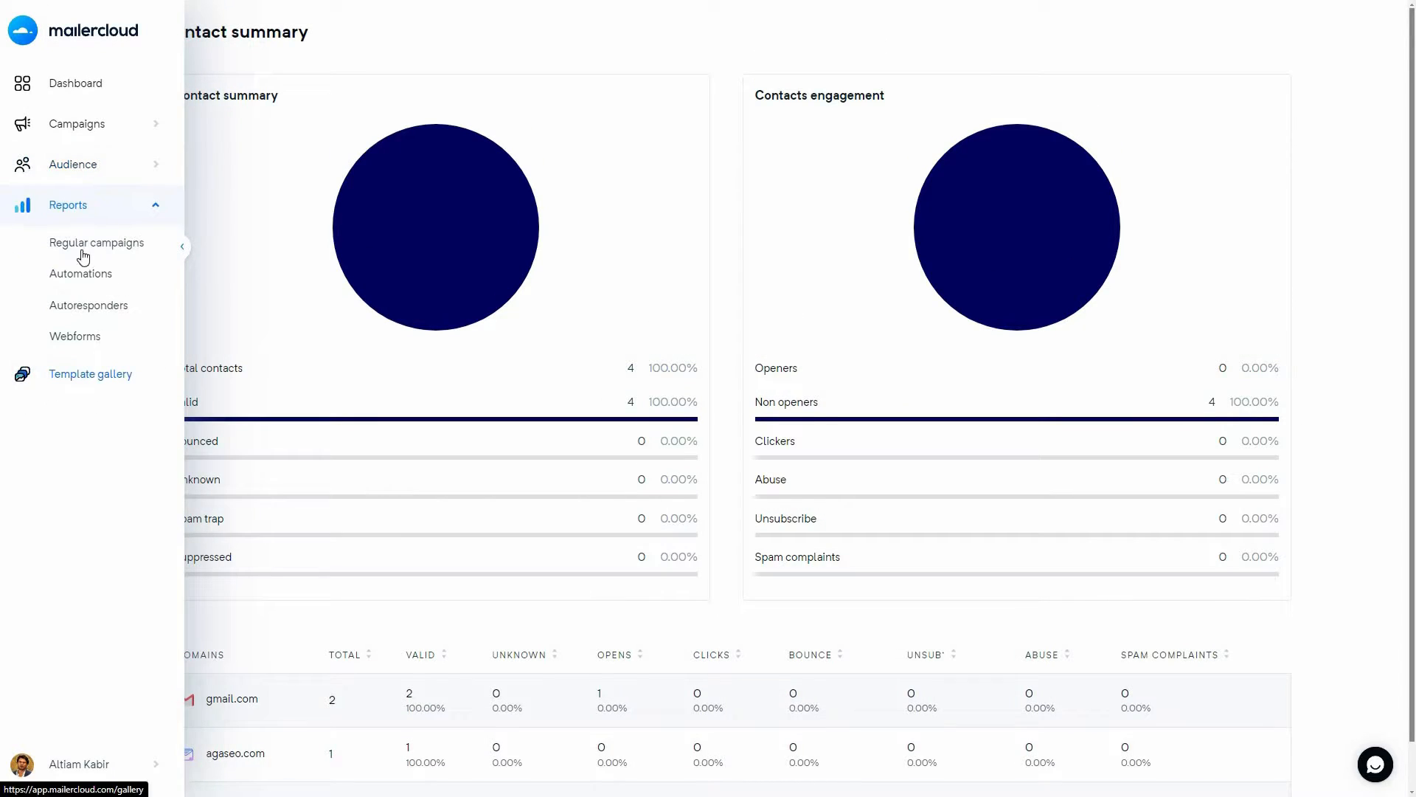
pyautogui.click(133, 254)
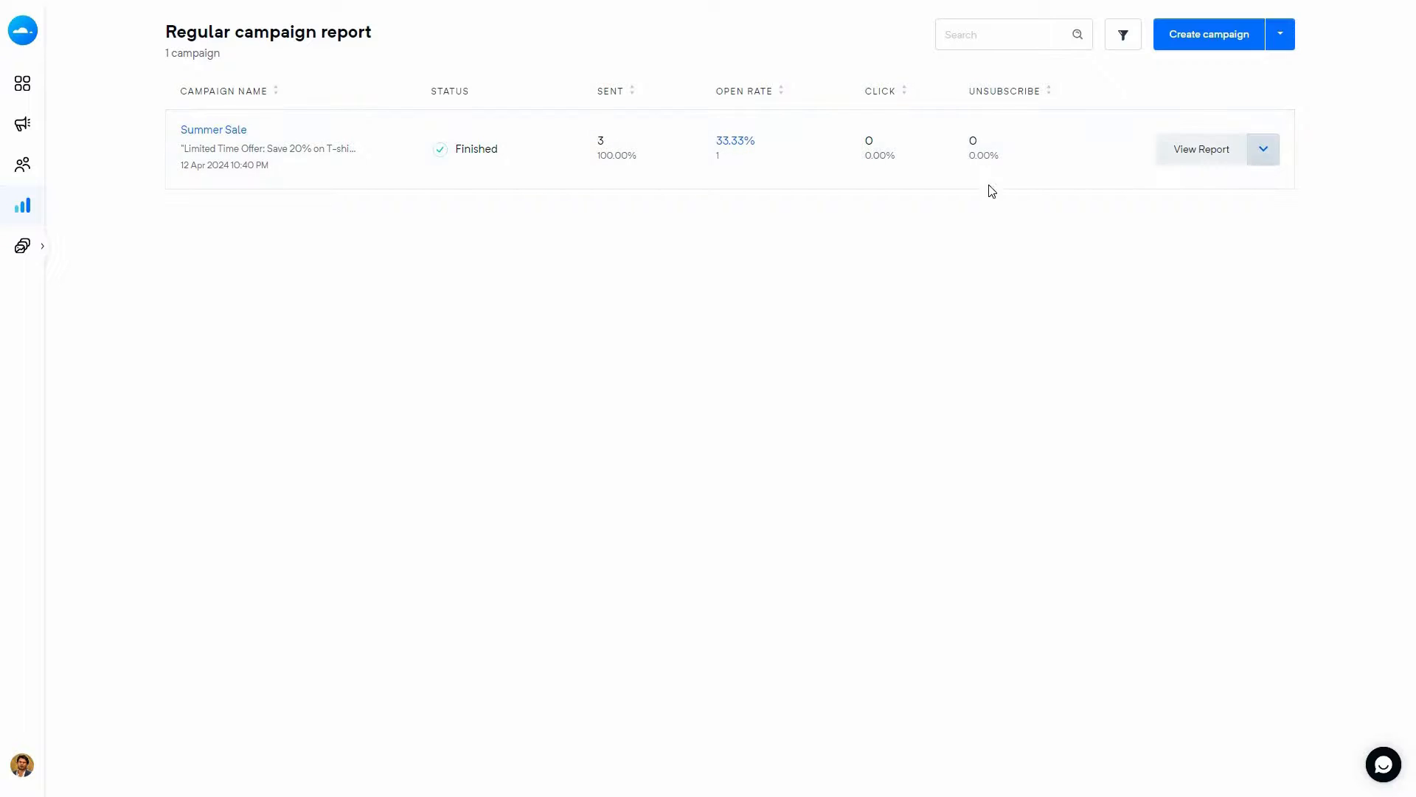
pyautogui.click(1189, 159)
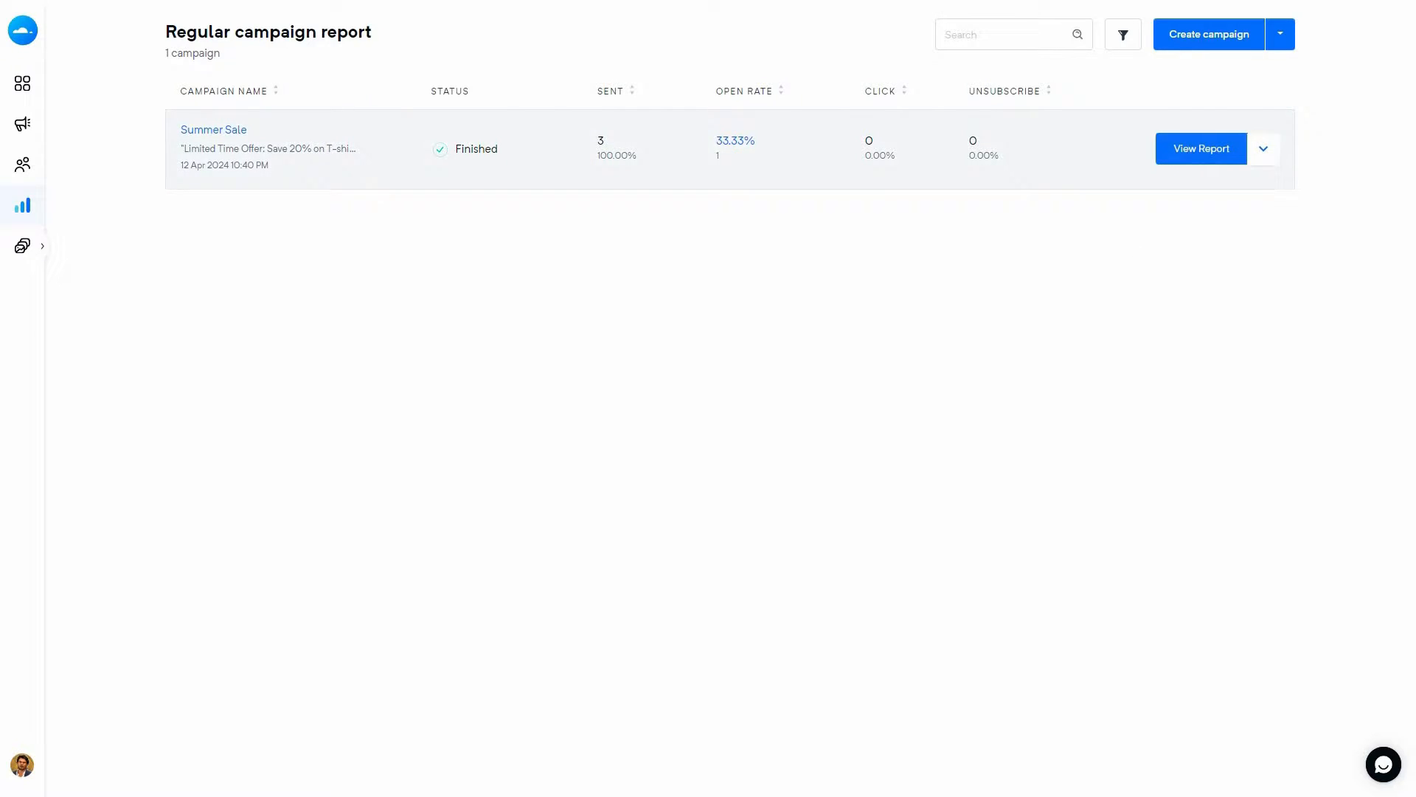
pyautogui.click(1205, 158)
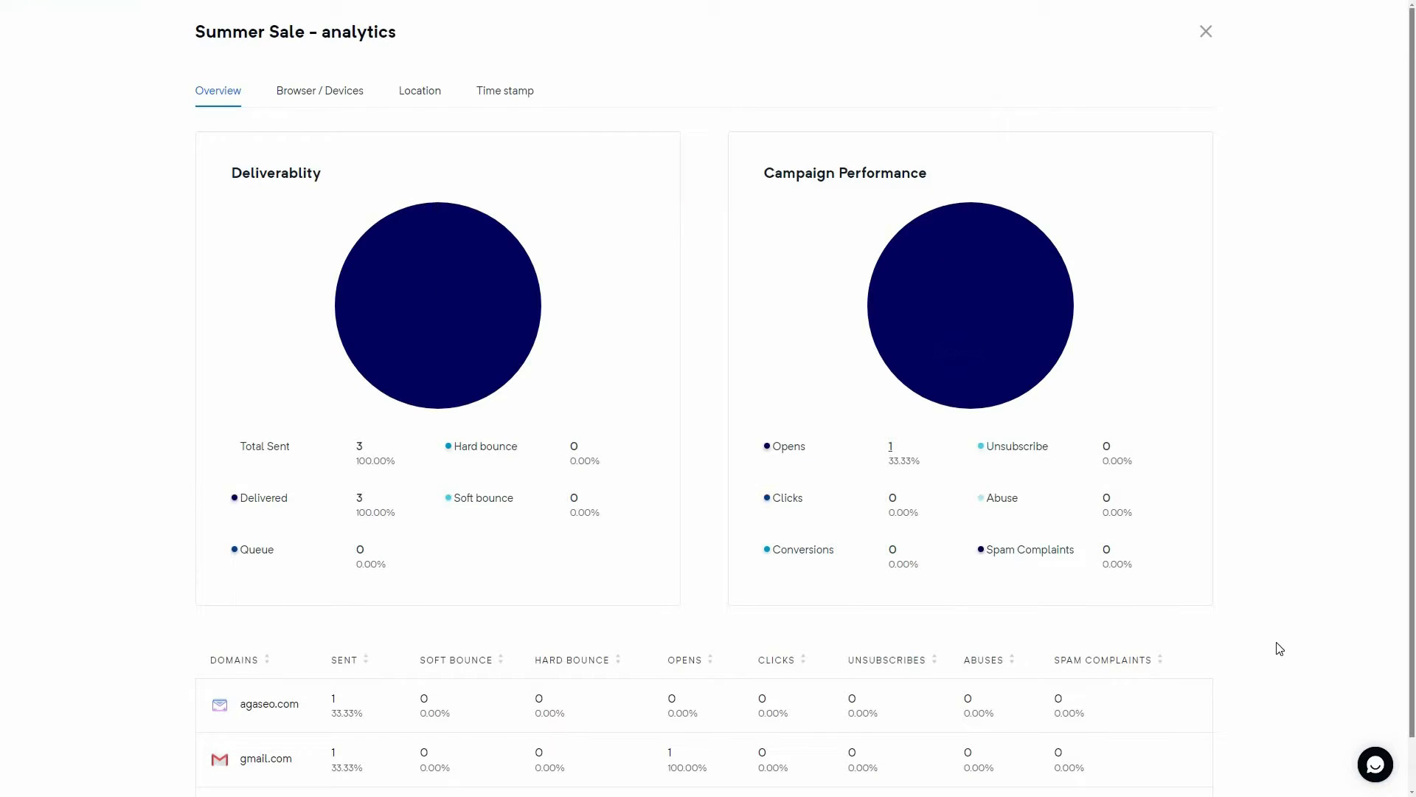
pyautogui.scroll(-1, 680, 324)
pyautogui.scroll(1, 246, 99)
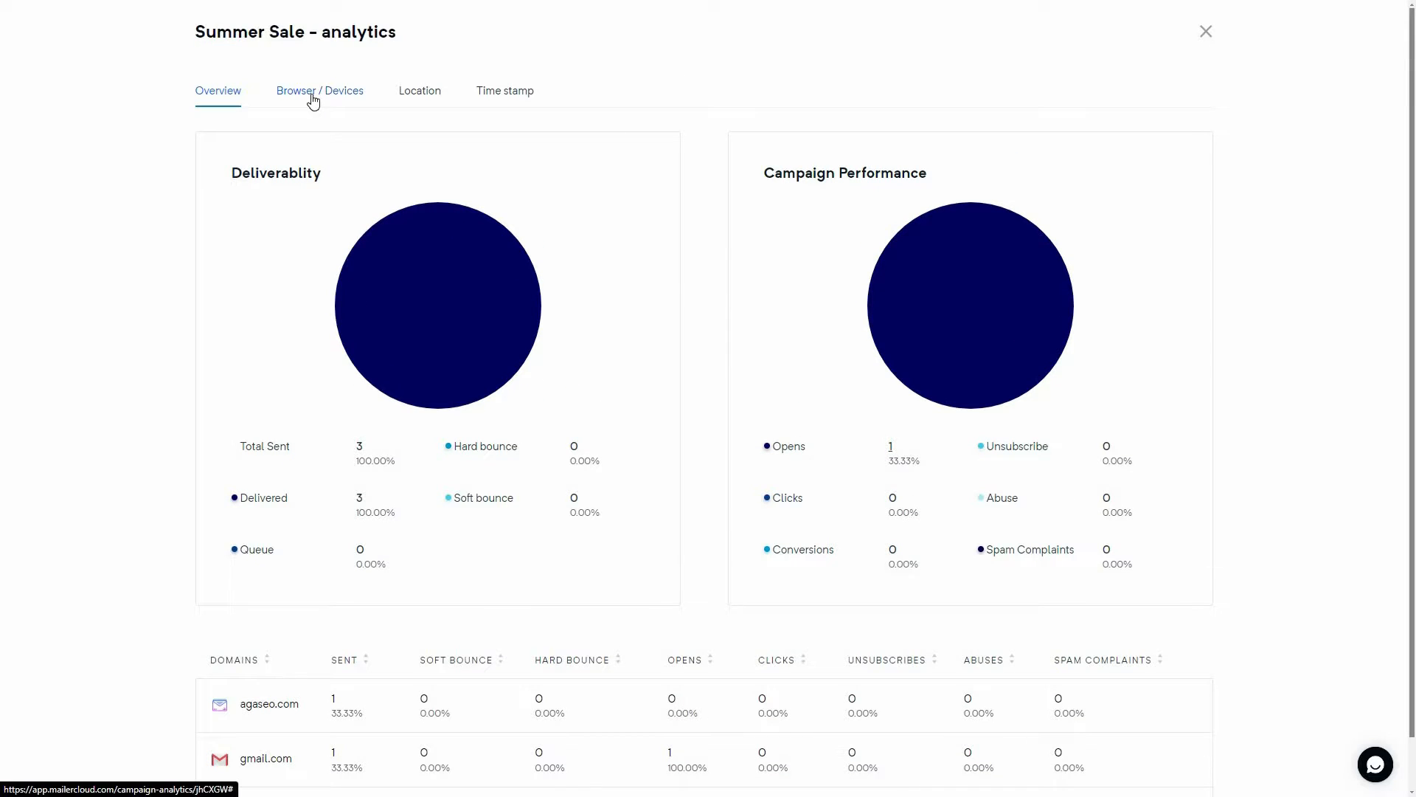
pyautogui.click(313, 101)
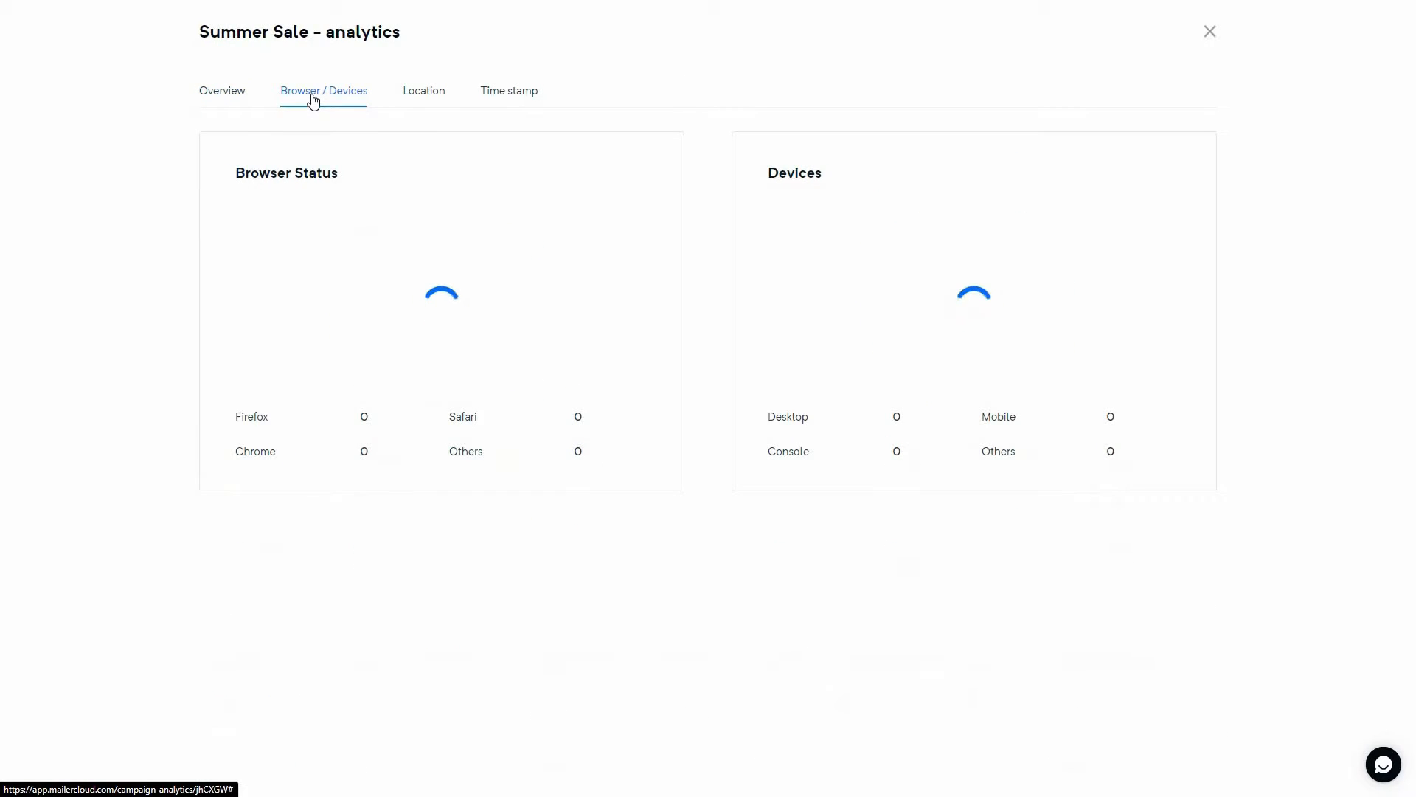
pyautogui.click(425, 102)
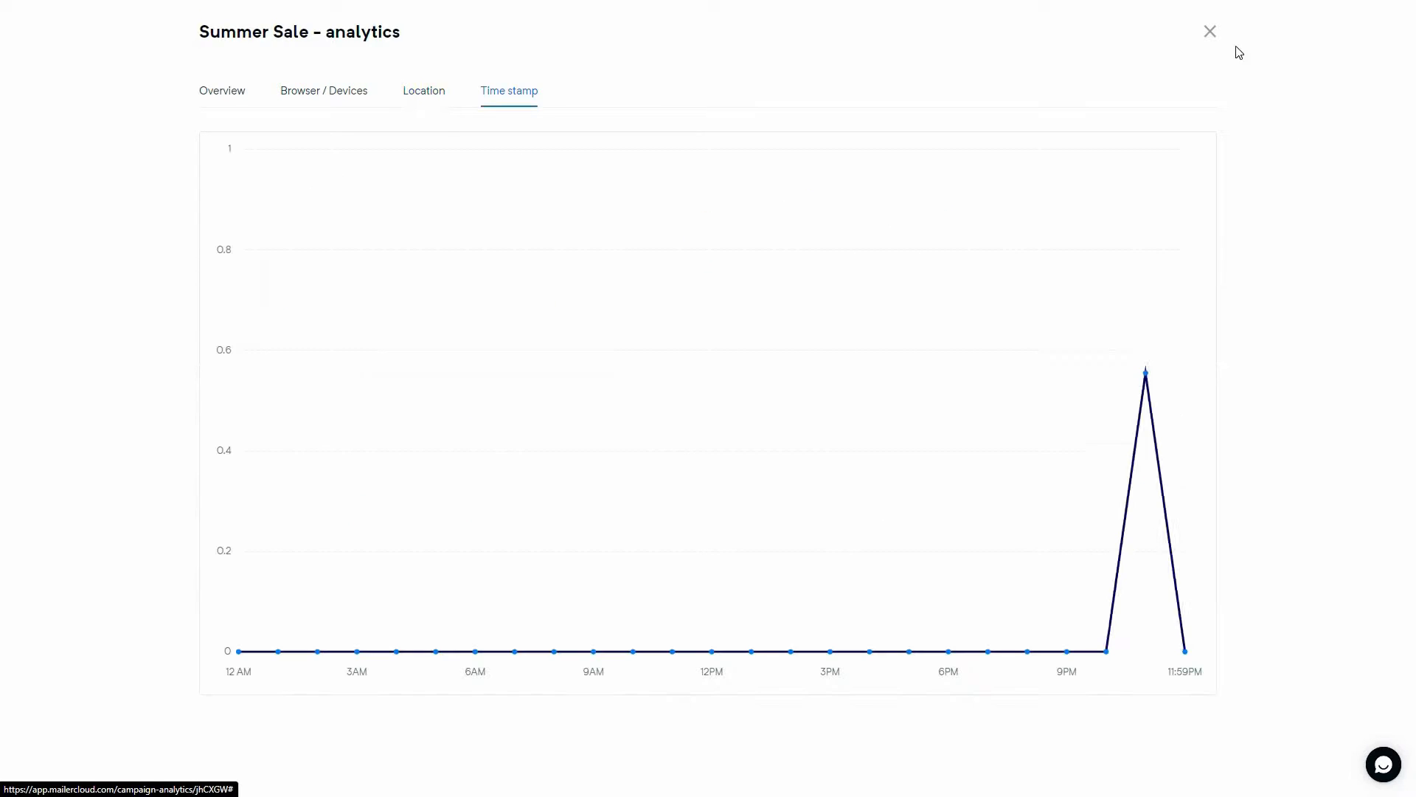
pyautogui.click(1208, 34)
# Step: Check the automation report and the webform report
pyautogui.moveTo(43, 215)
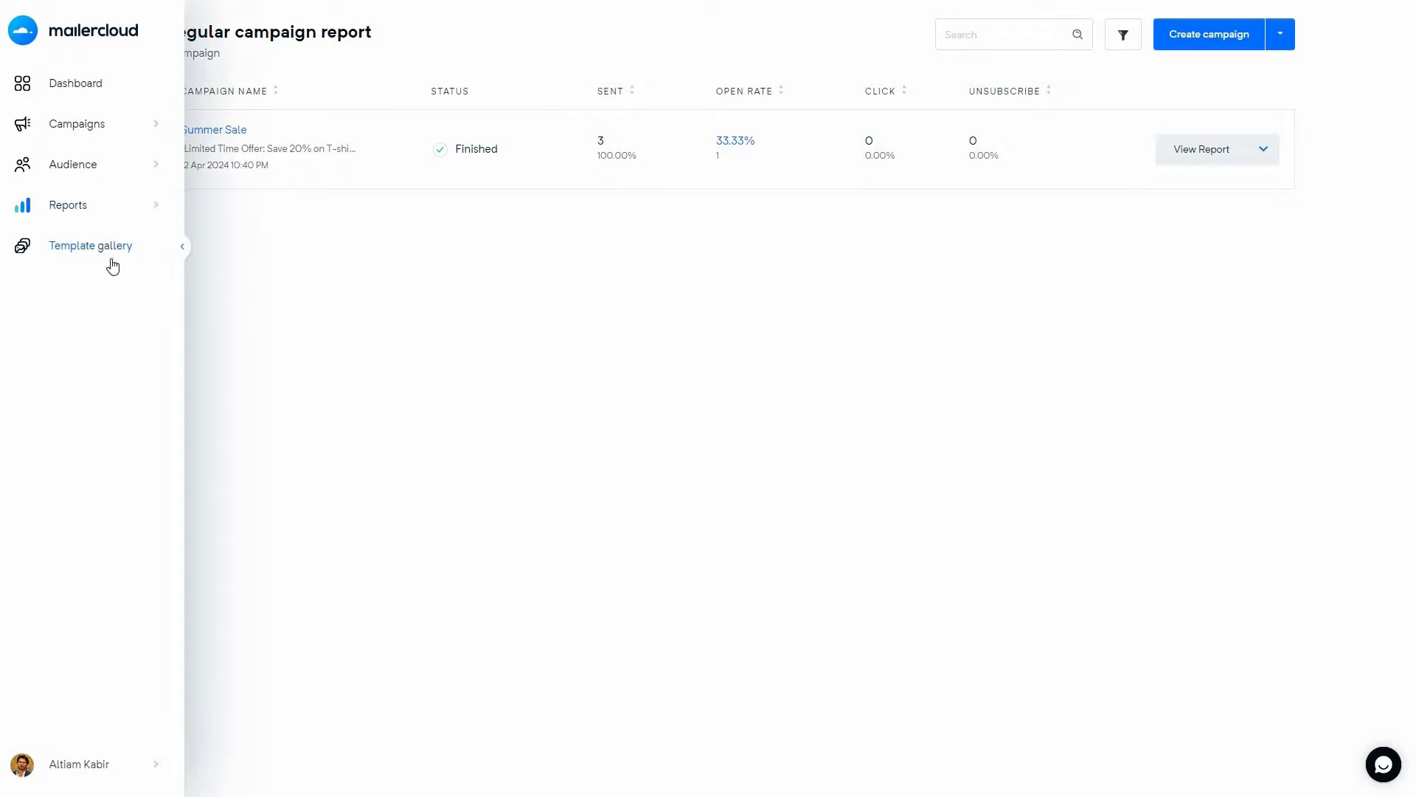
pyautogui.click(97, 279)
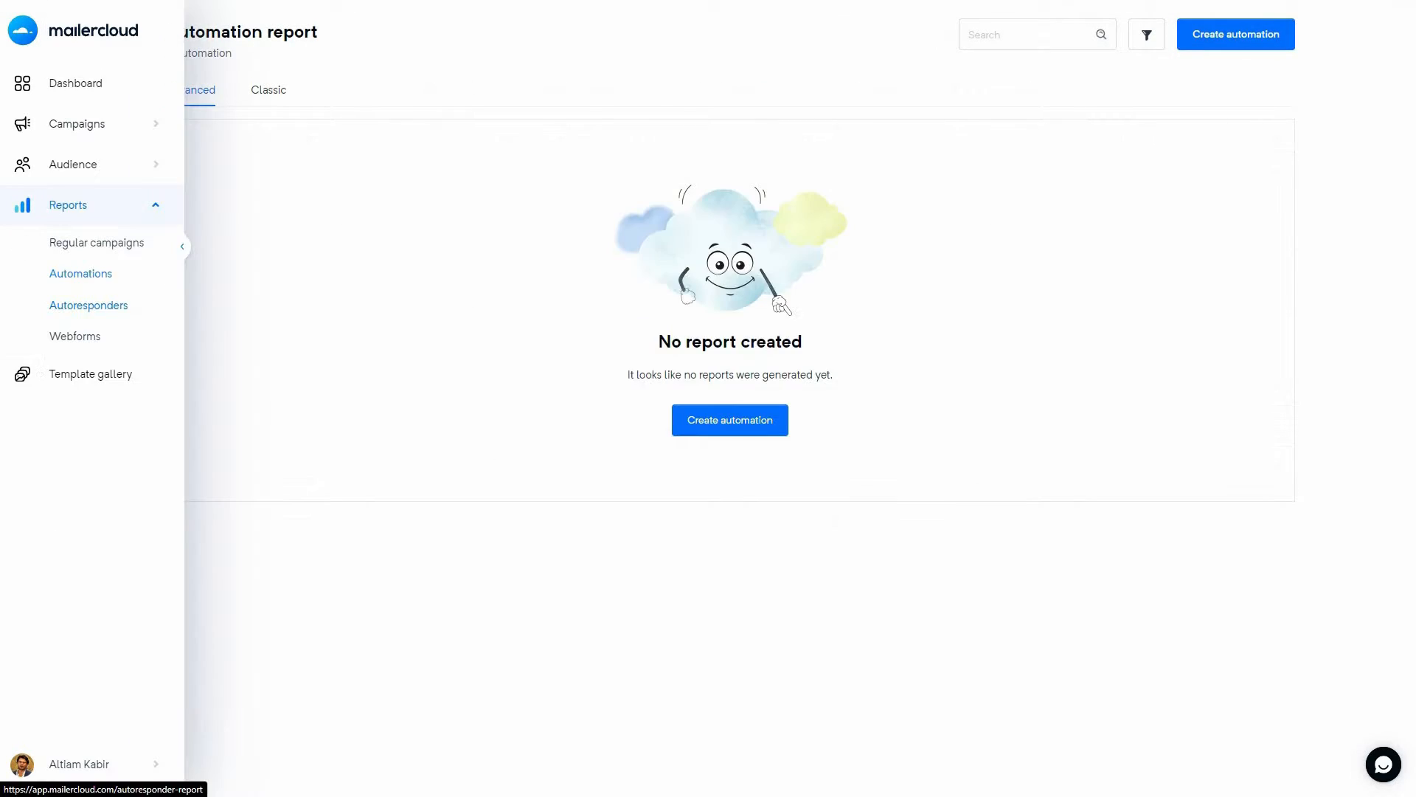
pyautogui.click(97, 345)
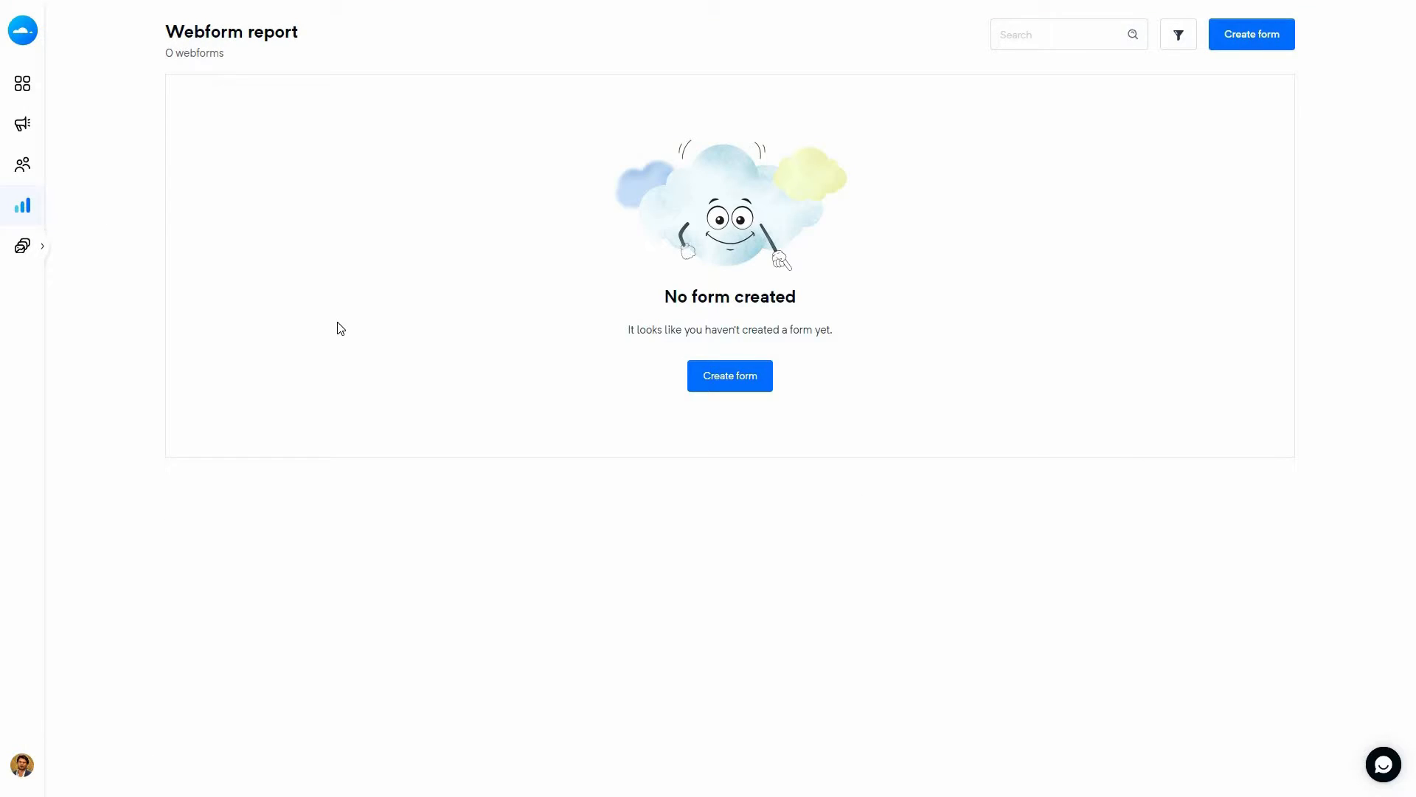
# Step: Browse the template gallery, including page 3 of all templates, the saved templates and the Mailercloud templates
pyautogui.moveTo(104, 378)
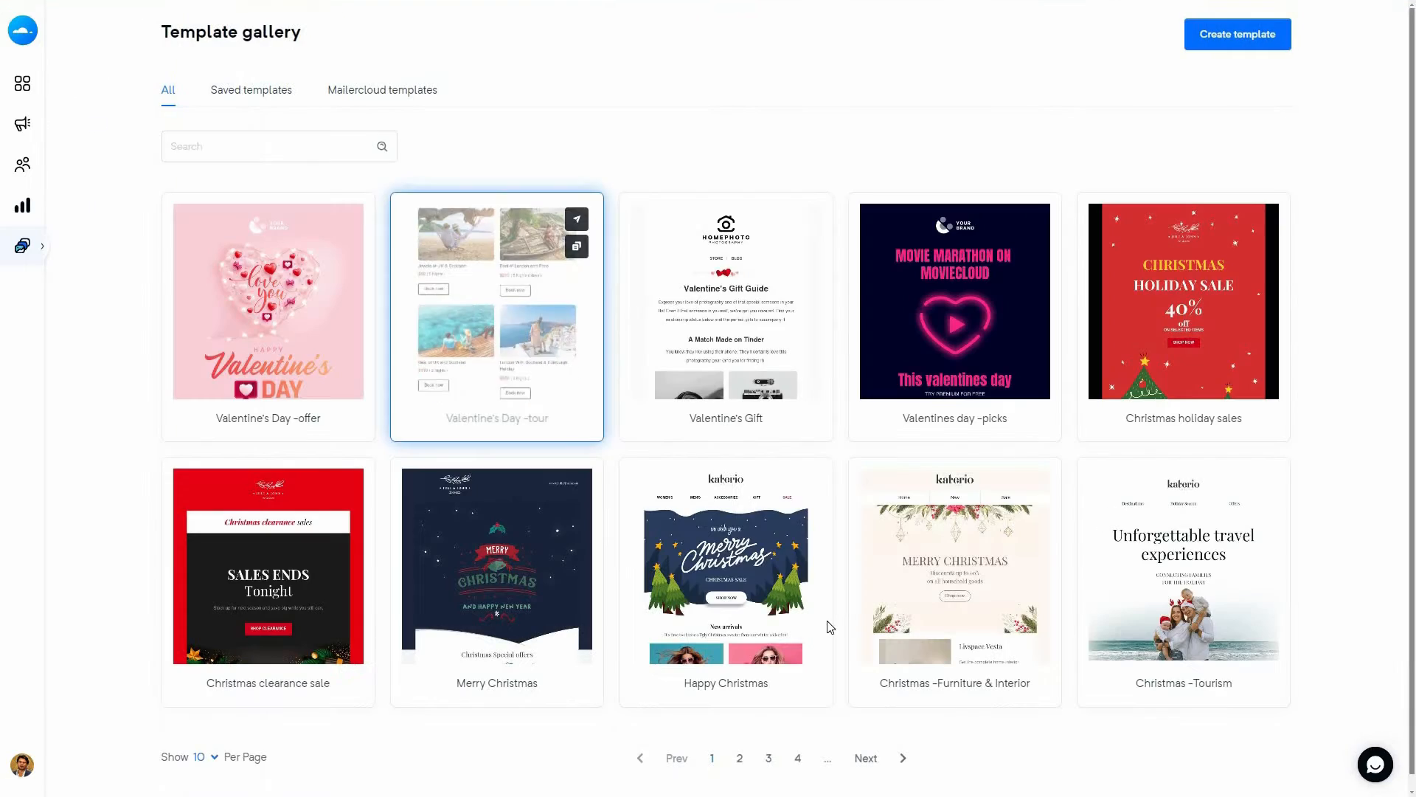
pyautogui.click(768, 758)
pyautogui.click(243, 94)
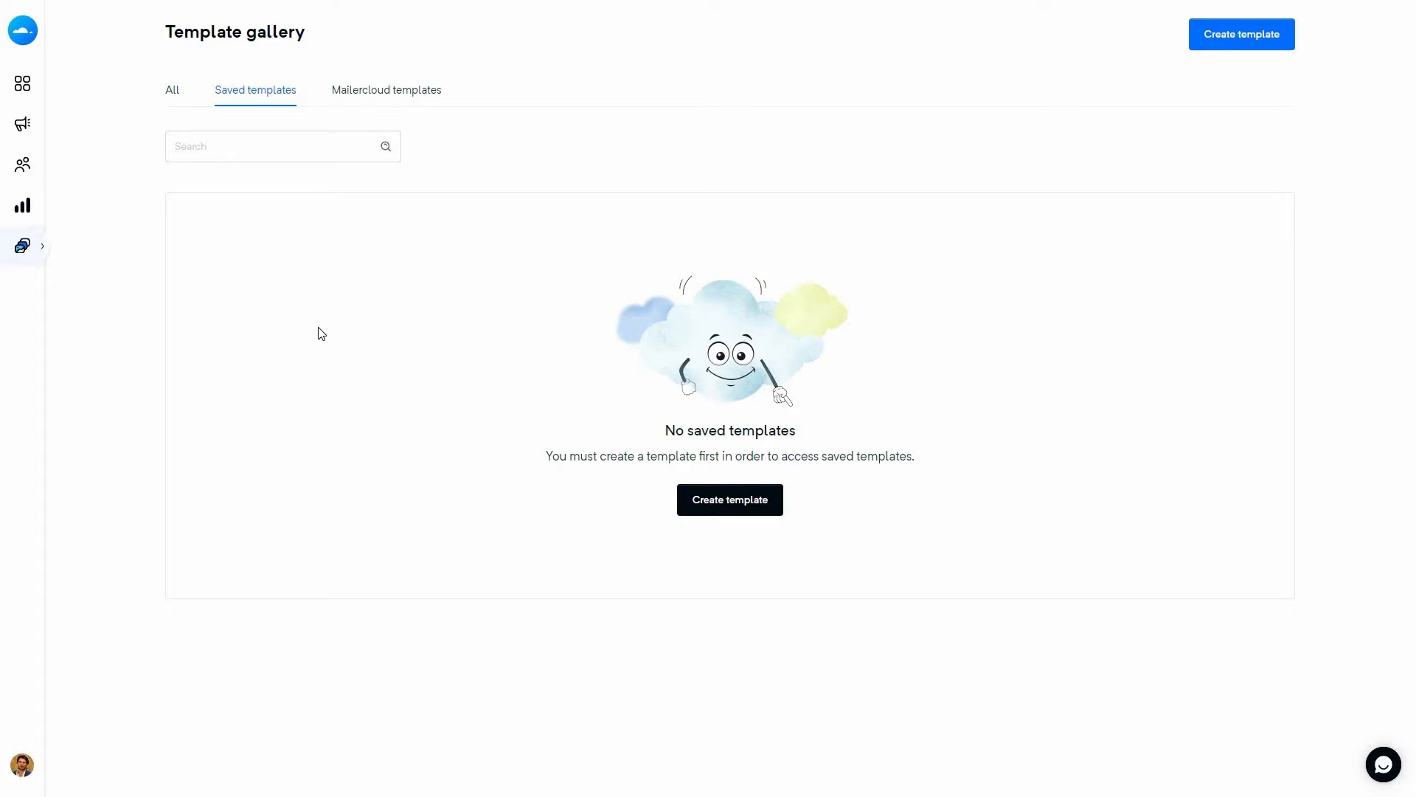
pyautogui.click(362, 97)
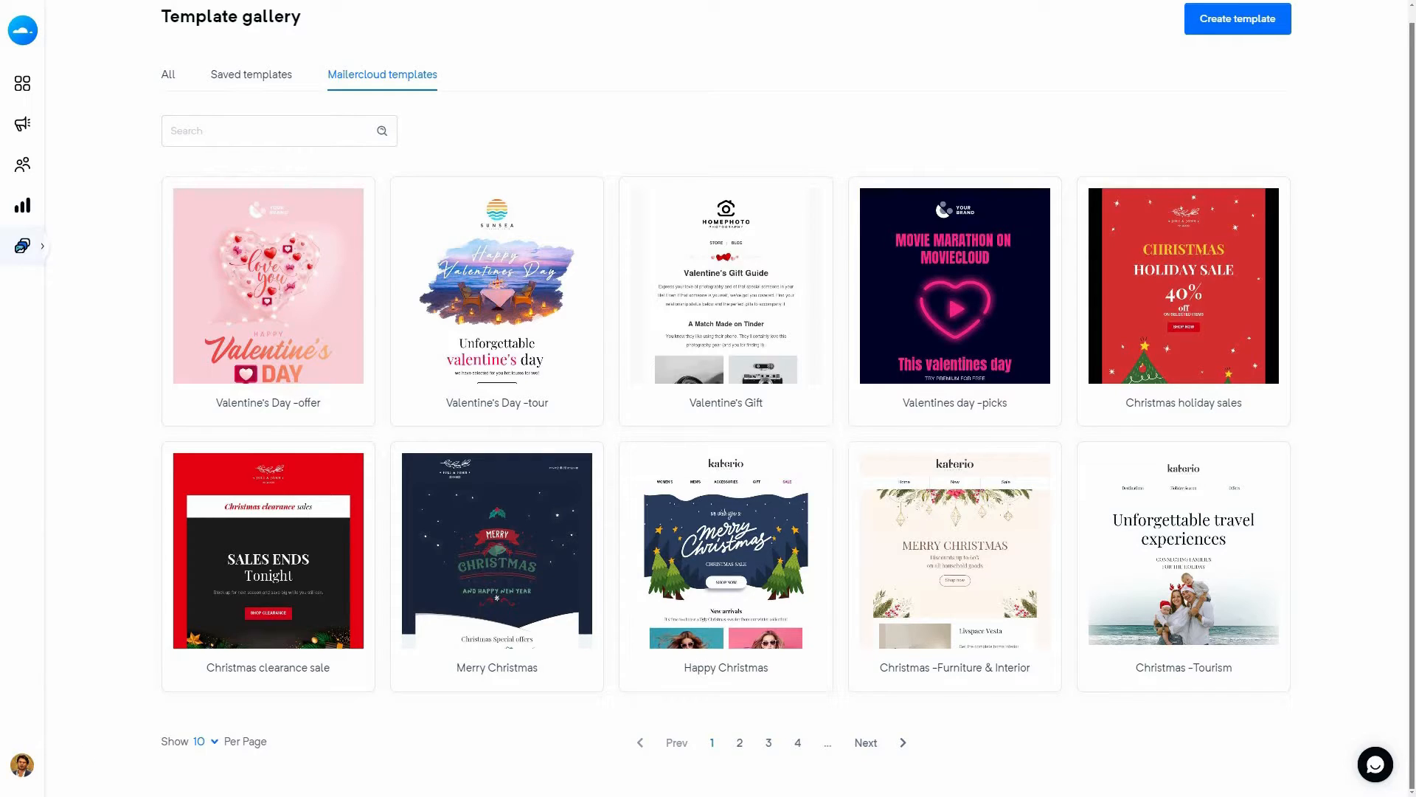
# Step: Examine the plugin integrations offered in the account settings, paging through the list up to page 6
pyautogui.click(27, 768)
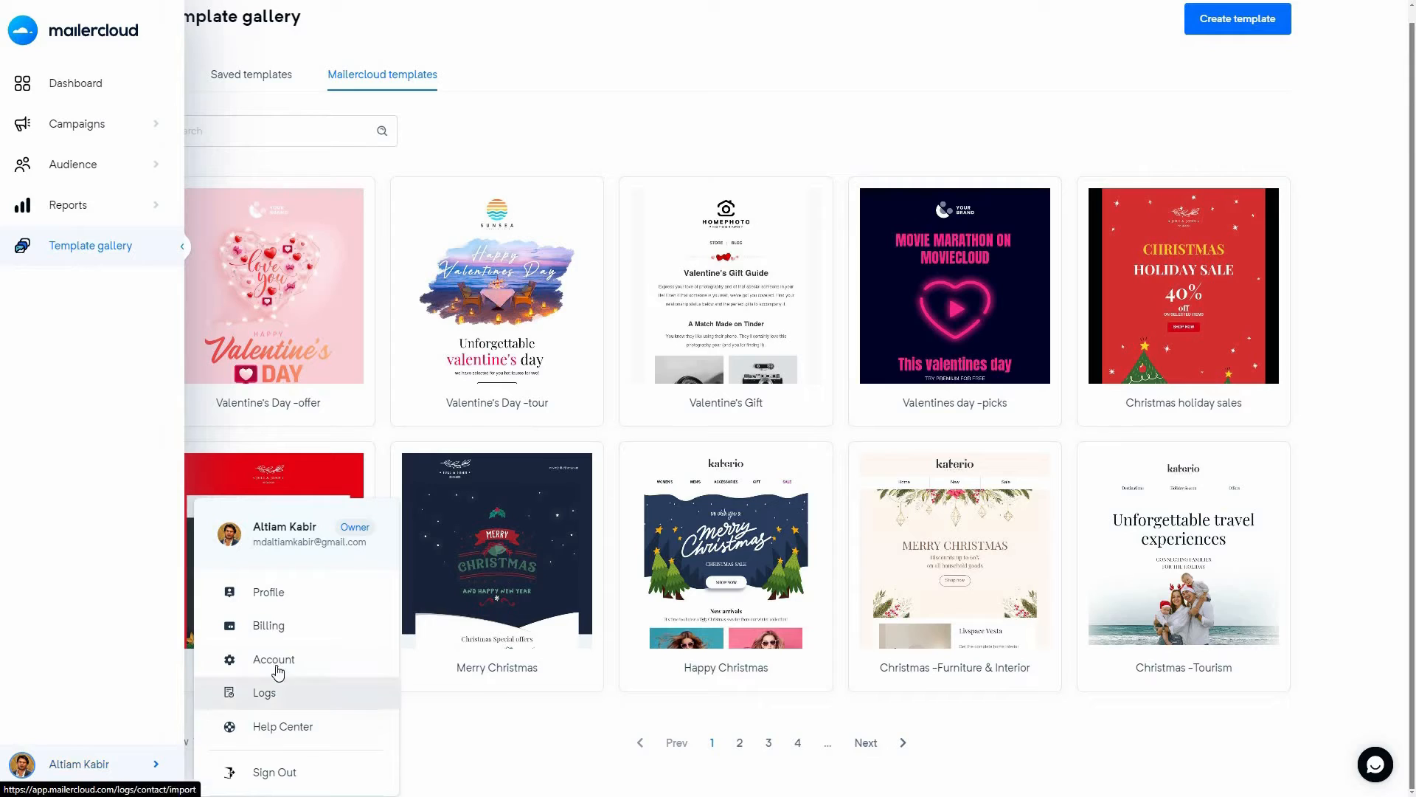
pyautogui.click(274, 659)
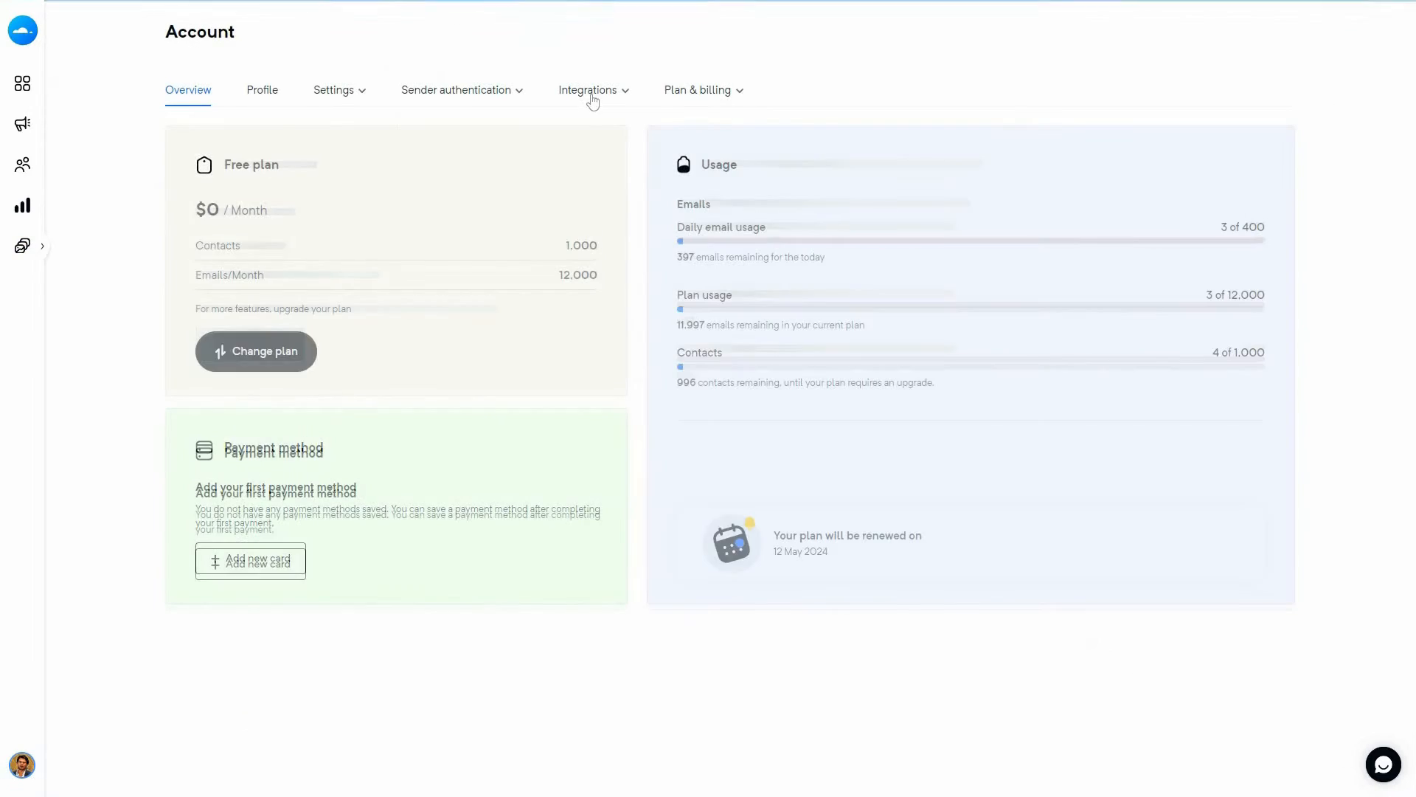
pyautogui.click(588, 90)
pyautogui.click(622, 177)
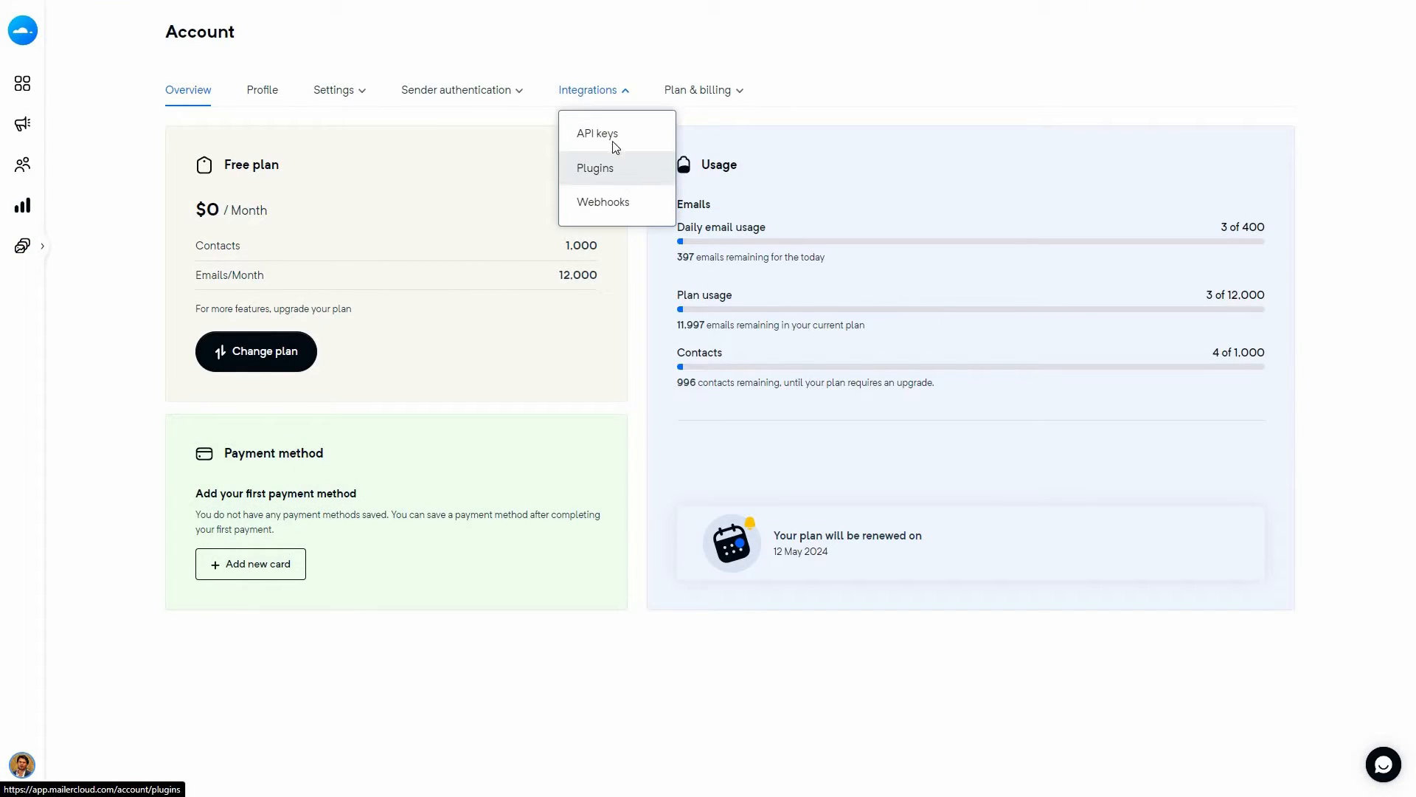
pyautogui.moveTo(621, 94)
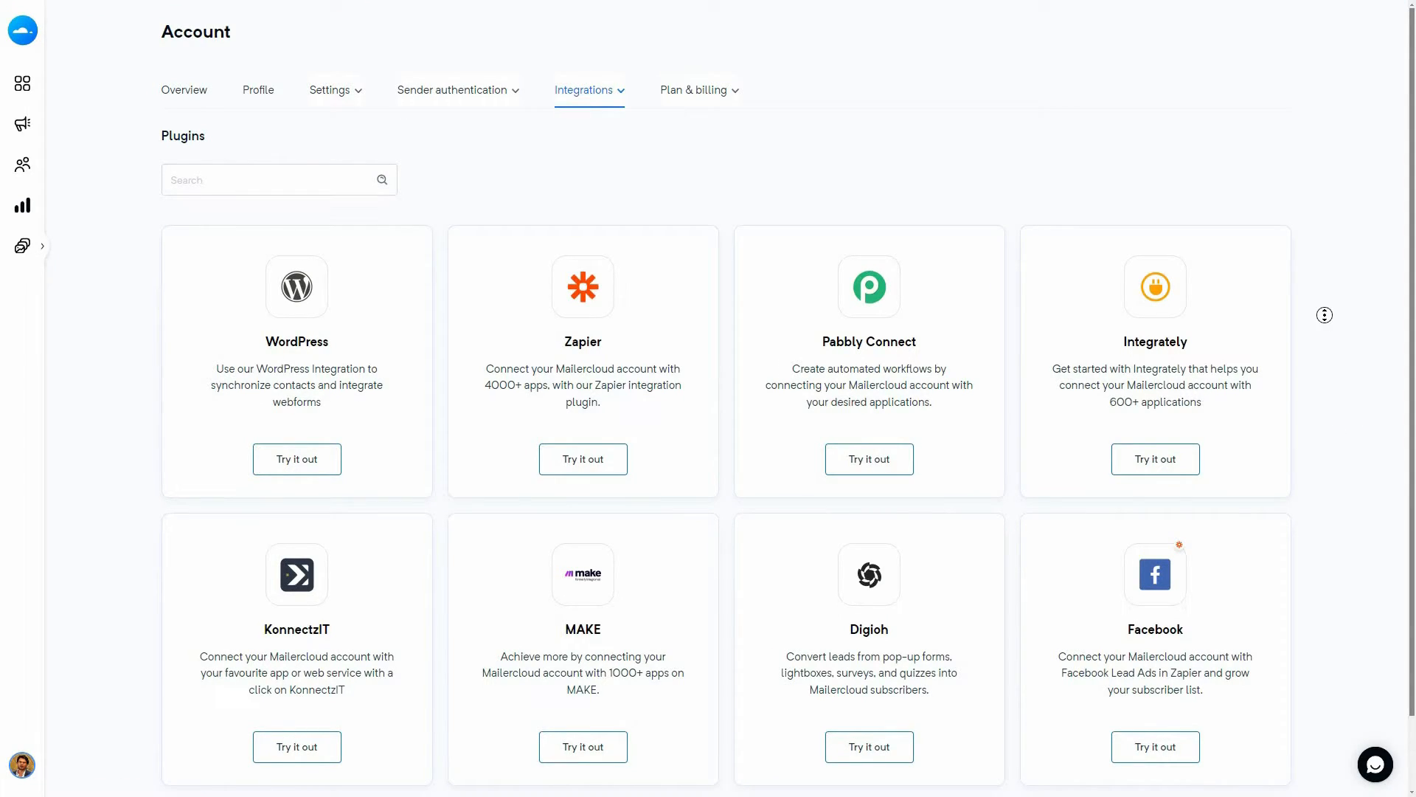
pyautogui.scroll(-1, 1337, 355)
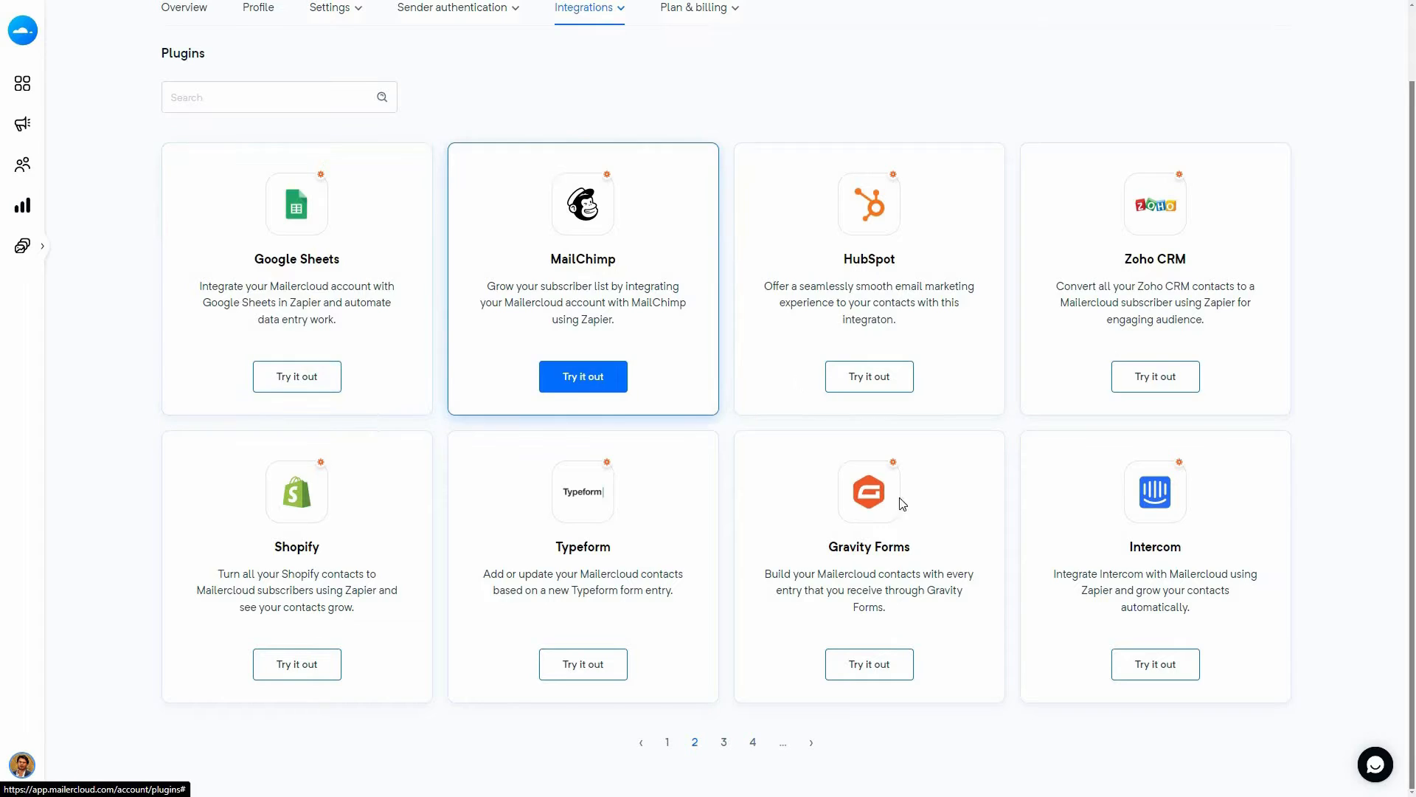
pyautogui.click(727, 742)
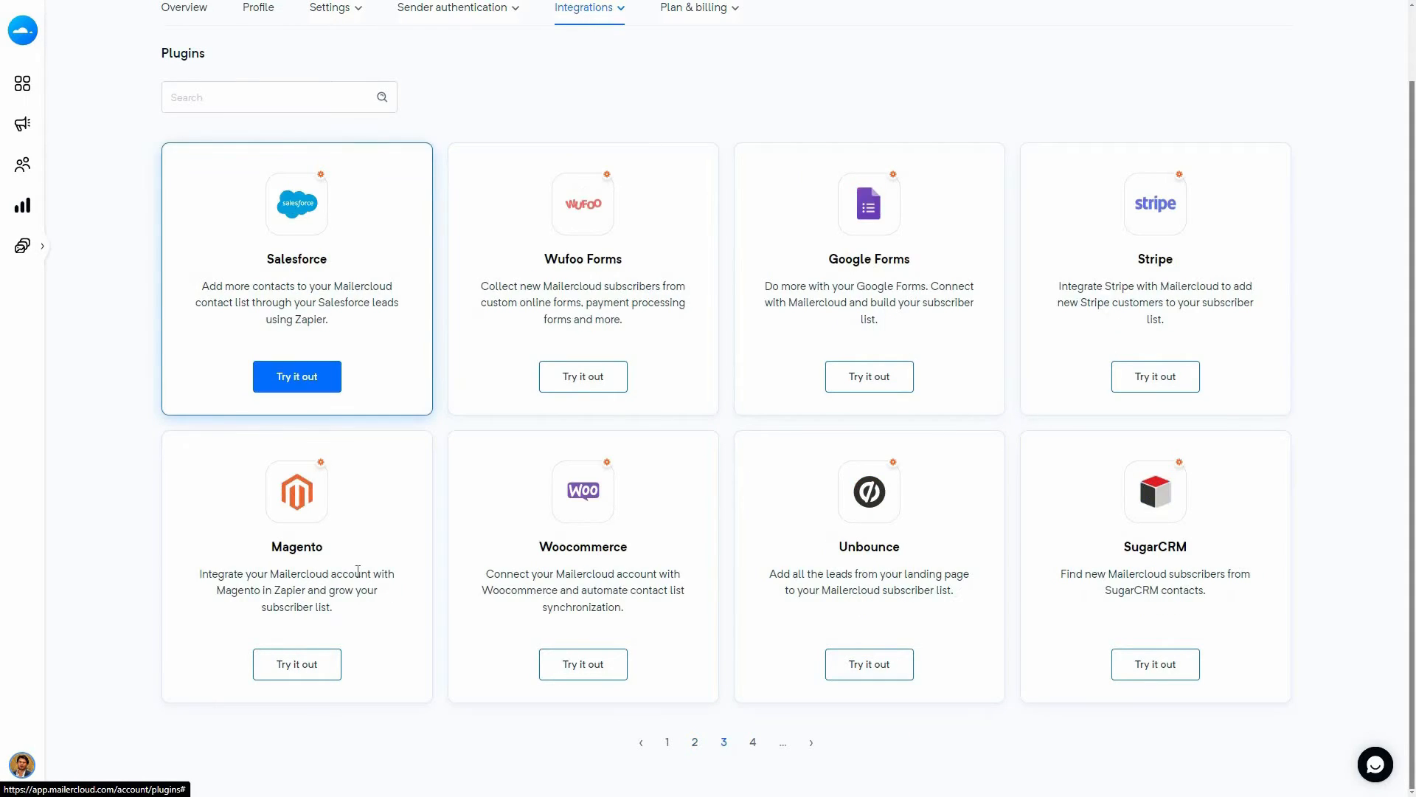
pyautogui.click(753, 742)
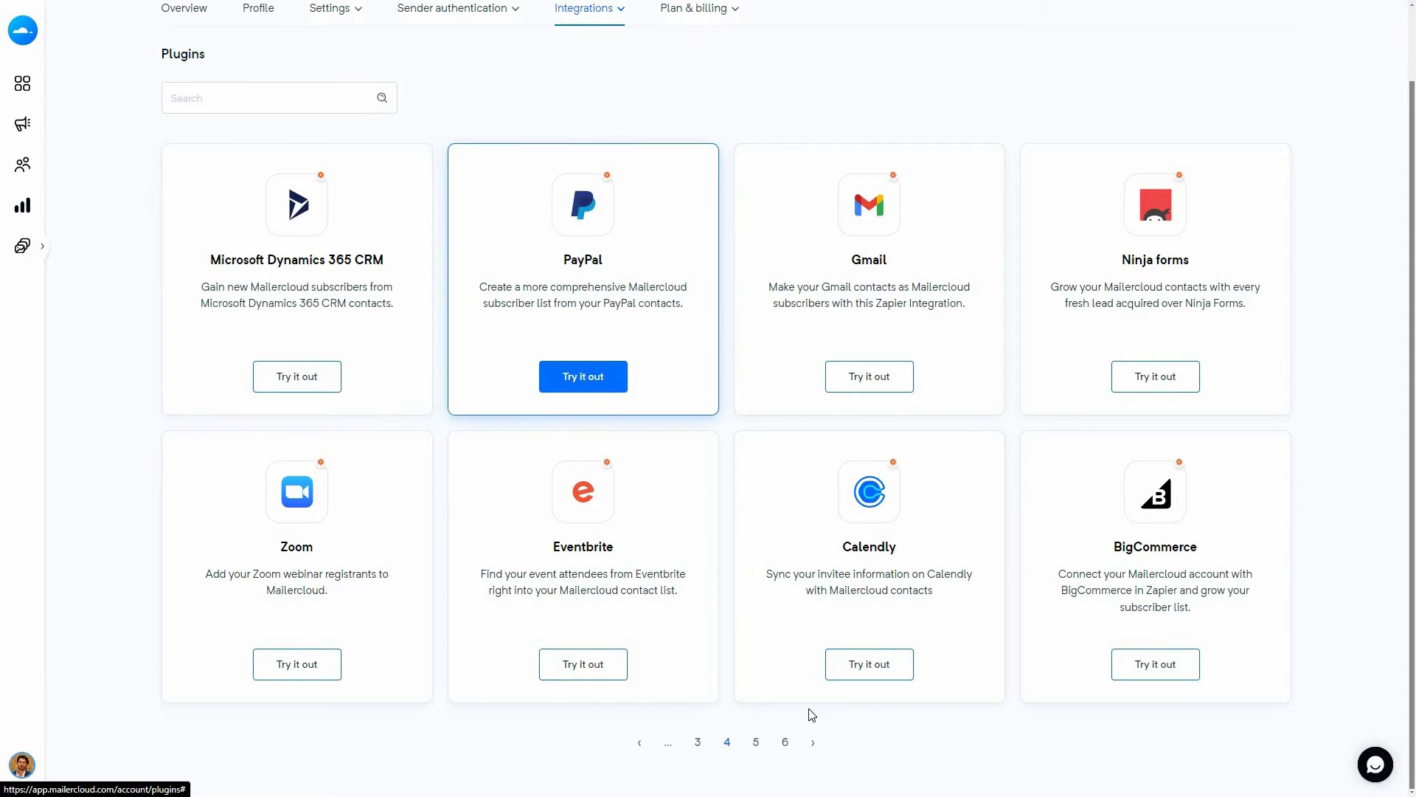
pyautogui.click(786, 751)
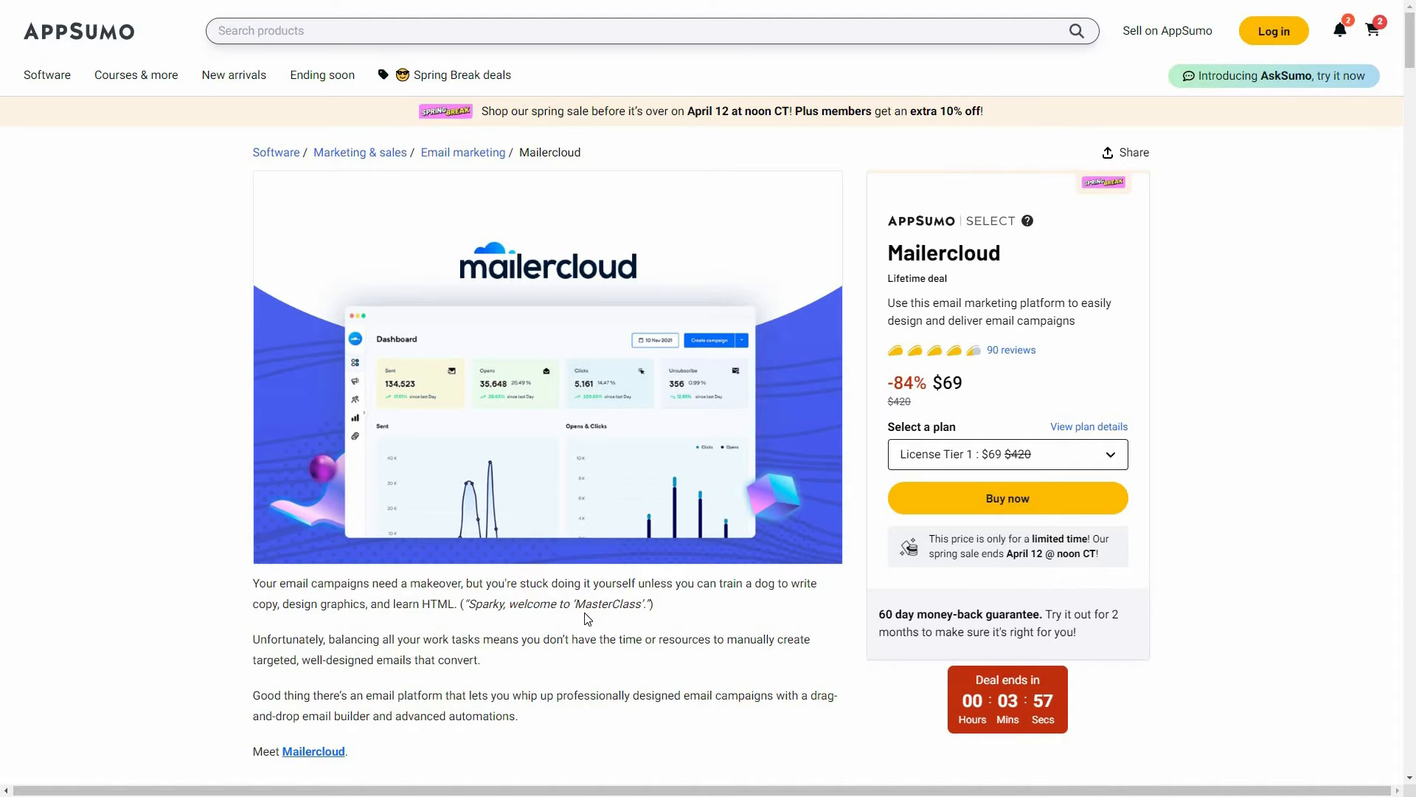
# Step: Switch to the AppSumo Mailercloud deal page and compare the license plans, changing the third plan card to License Tier 3
pyautogui.scroll(-3, 583, 612)
pyautogui.scroll(-1, 471, 416)
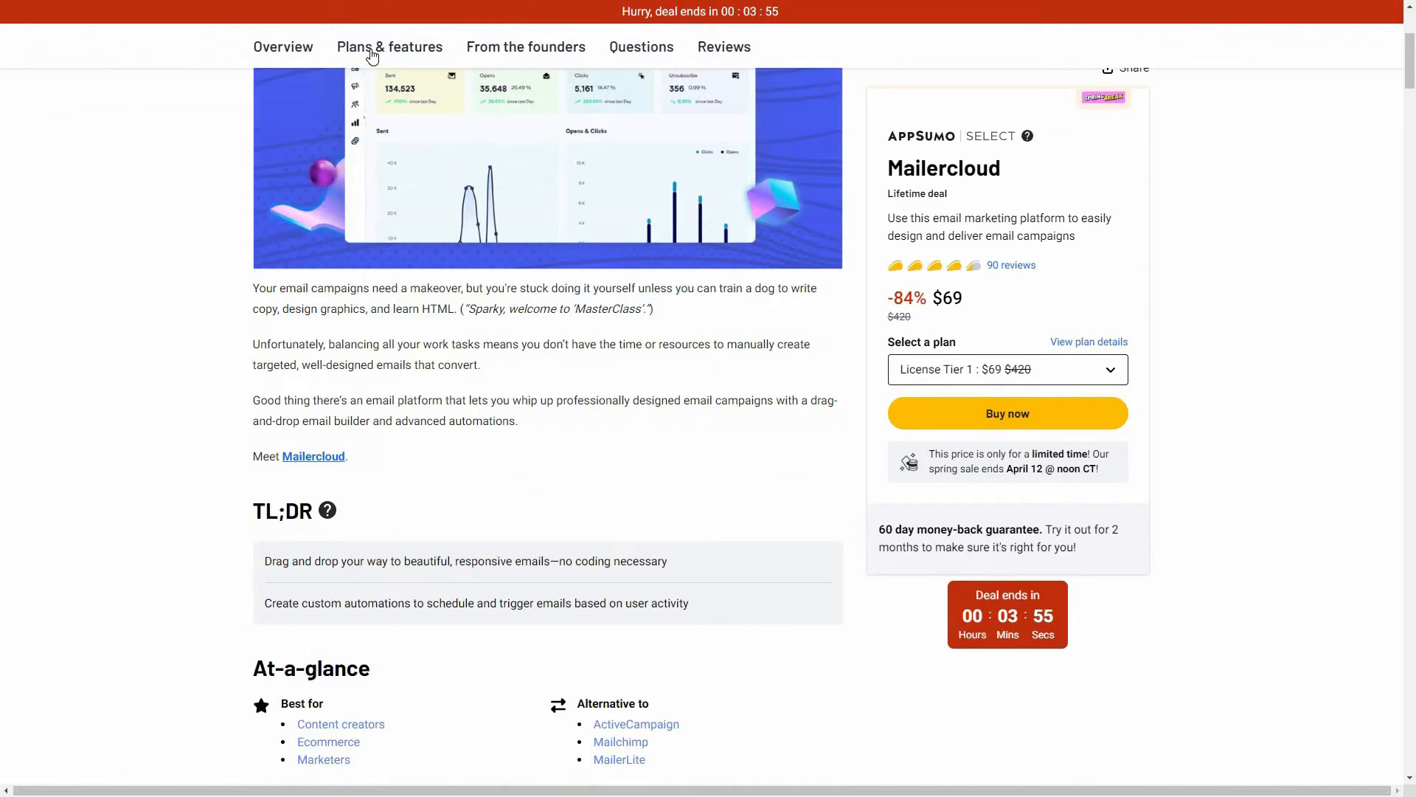
pyautogui.scroll(-10, 604, 590)
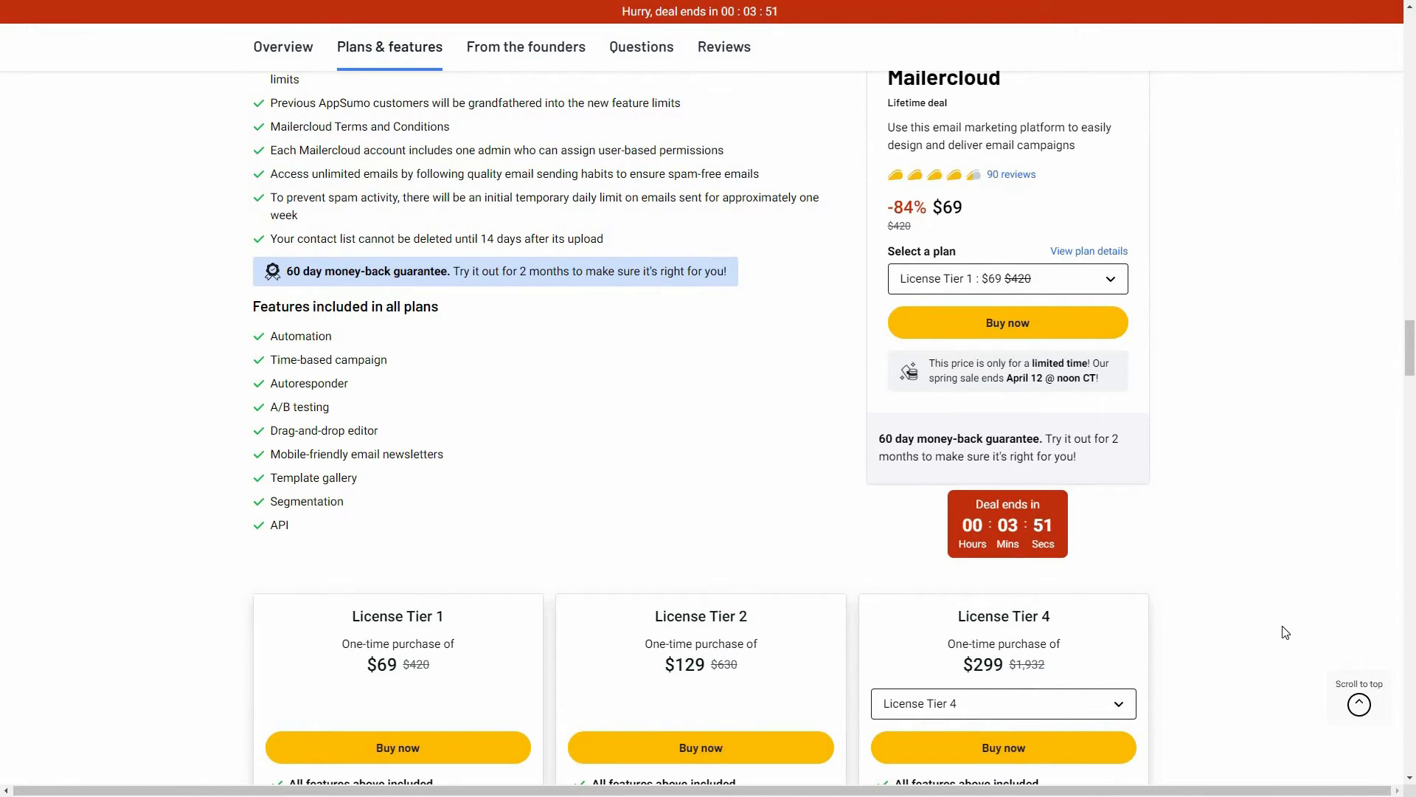
pyautogui.scroll(-1, 1266, 633)
pyautogui.scroll(-2, 1265, 642)
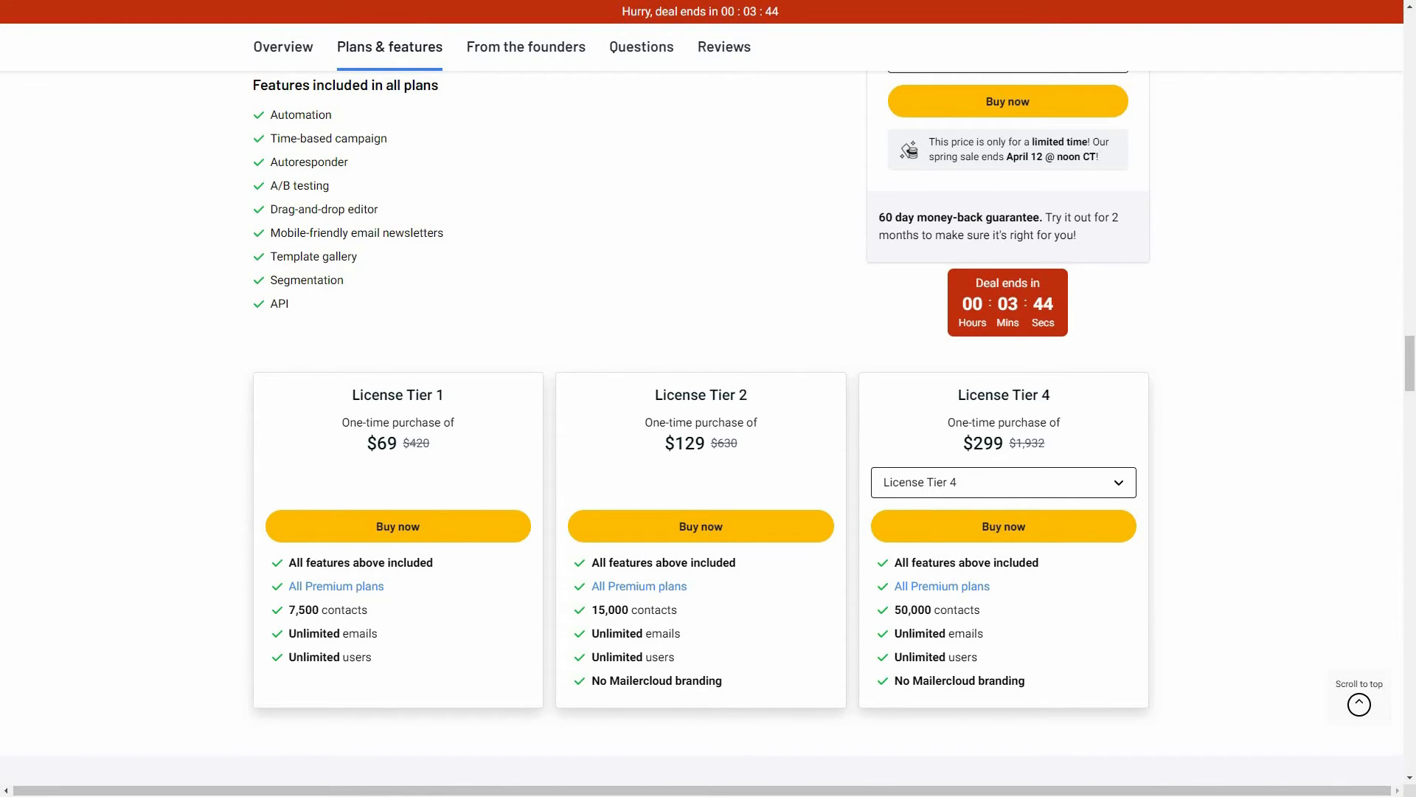
pyautogui.click(1004, 482)
pyautogui.click(1003, 518)
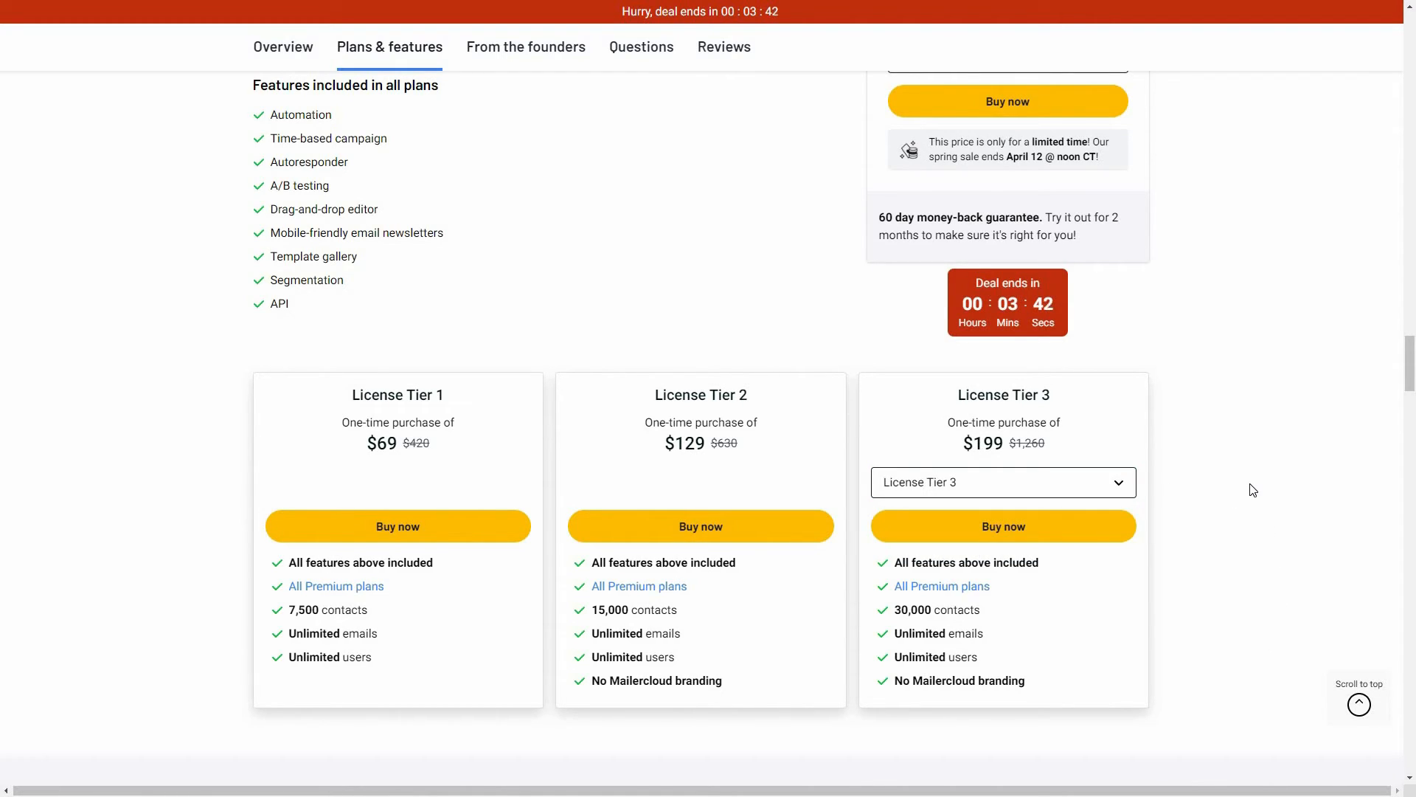